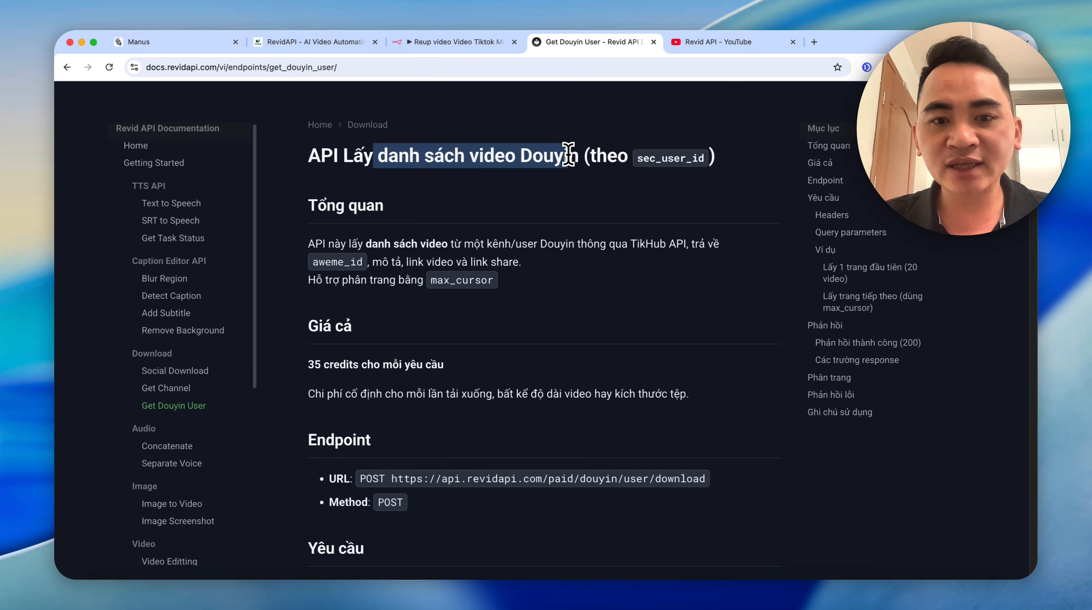
- Review the Get Douyin User documentation page and the Revid API YouTube channel's videos, and highlight the Douyin video-list API title
scroll(647, 323, down, 2)
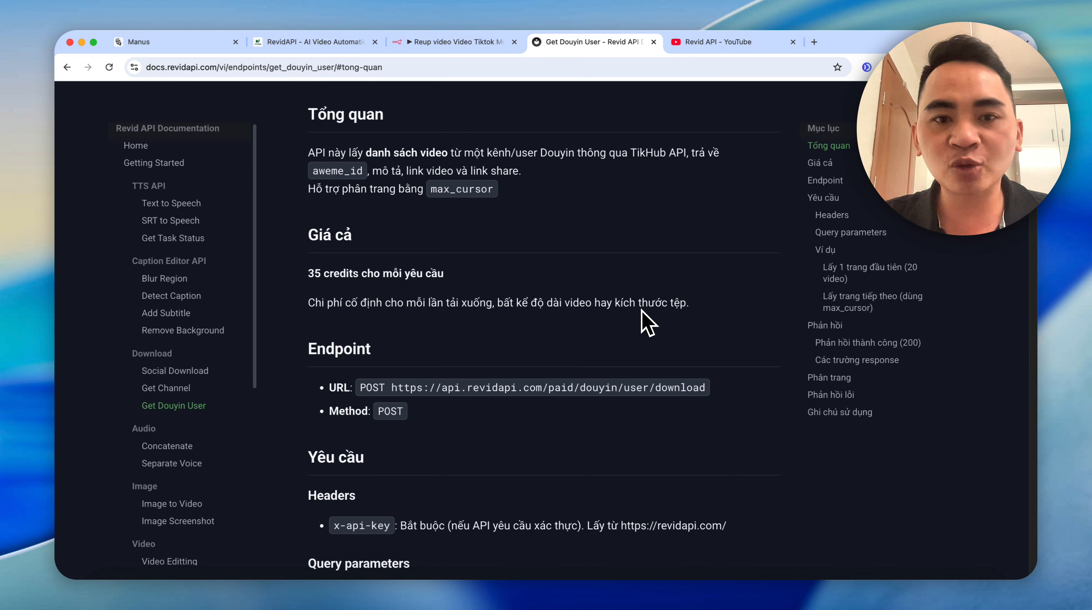
scroll(647, 323, up, 3)
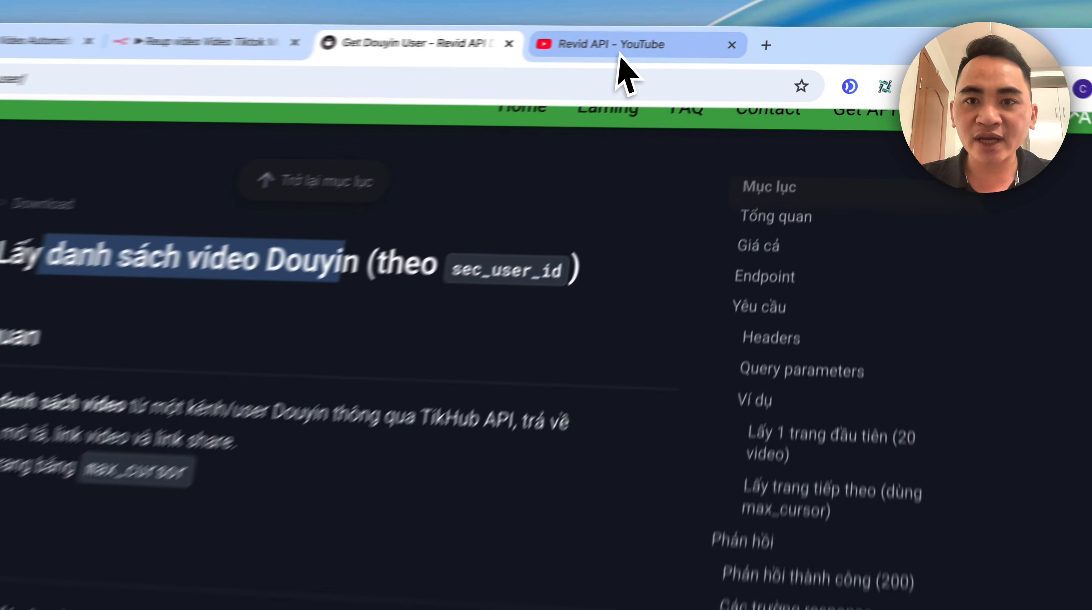
click(722, 41)
scroll(555, 342, down, 5)
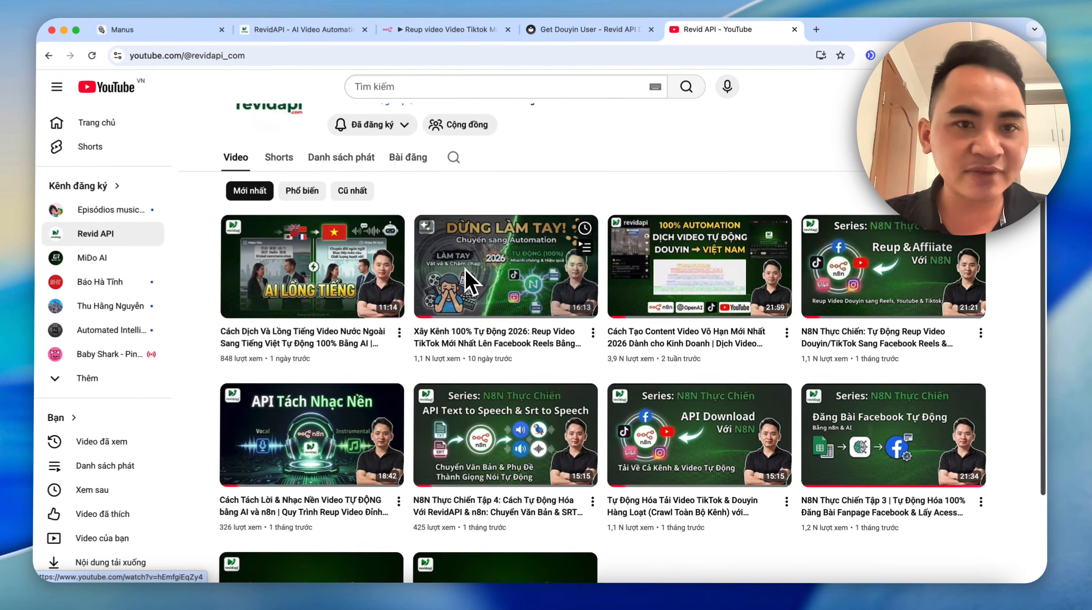
scroll(288, 226, up, 3)
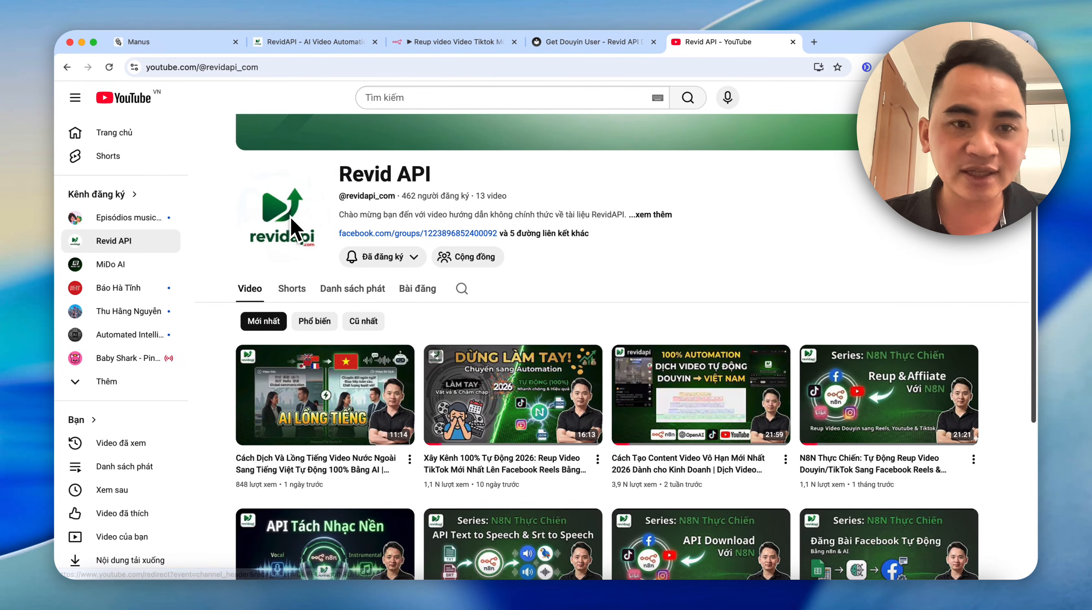
scroll(424, 239, down, 5)
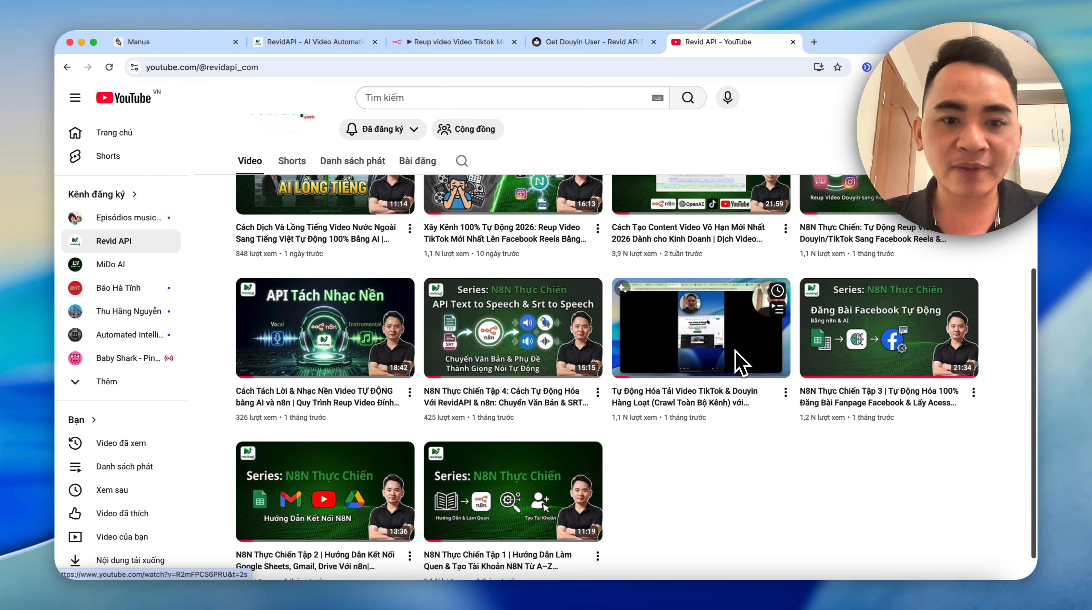
scroll(594, 372, up, 1)
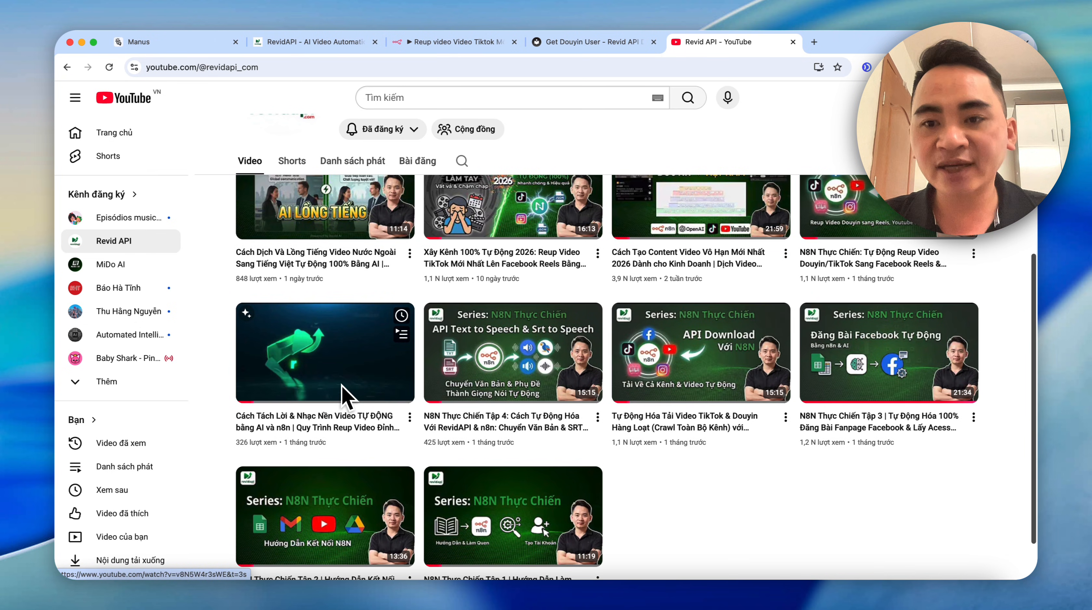
scroll(346, 391, up, 3)
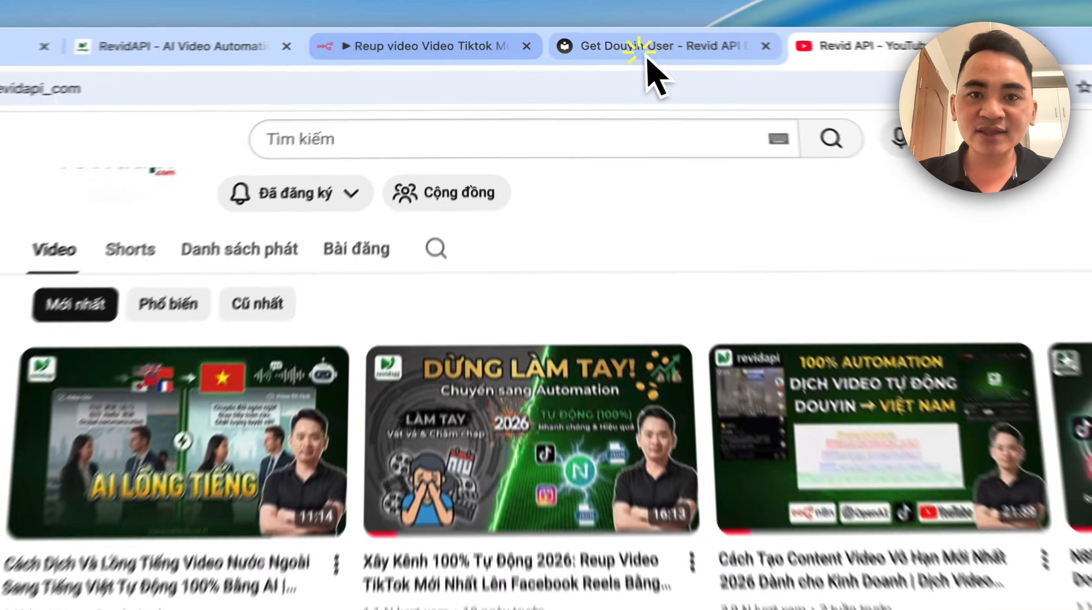
click(593, 41)
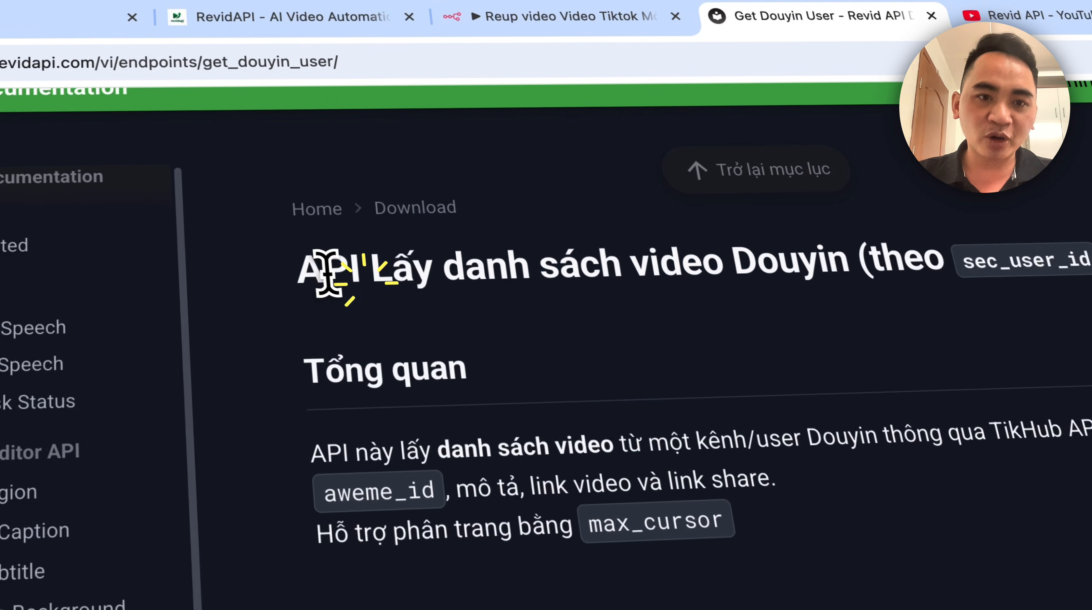
drag(139, 299, 681, 299)
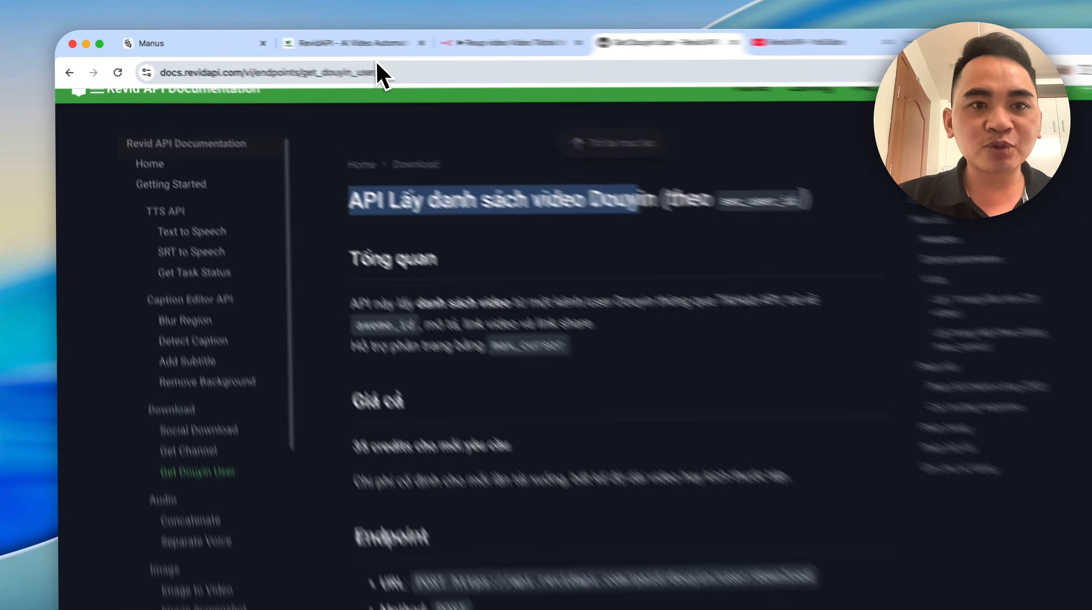
- Open the AI Audio API, AI Automation and AI Dubbing pages from the revidapi.com home page in separate new tabs
click(314, 42)
click(170, 68)
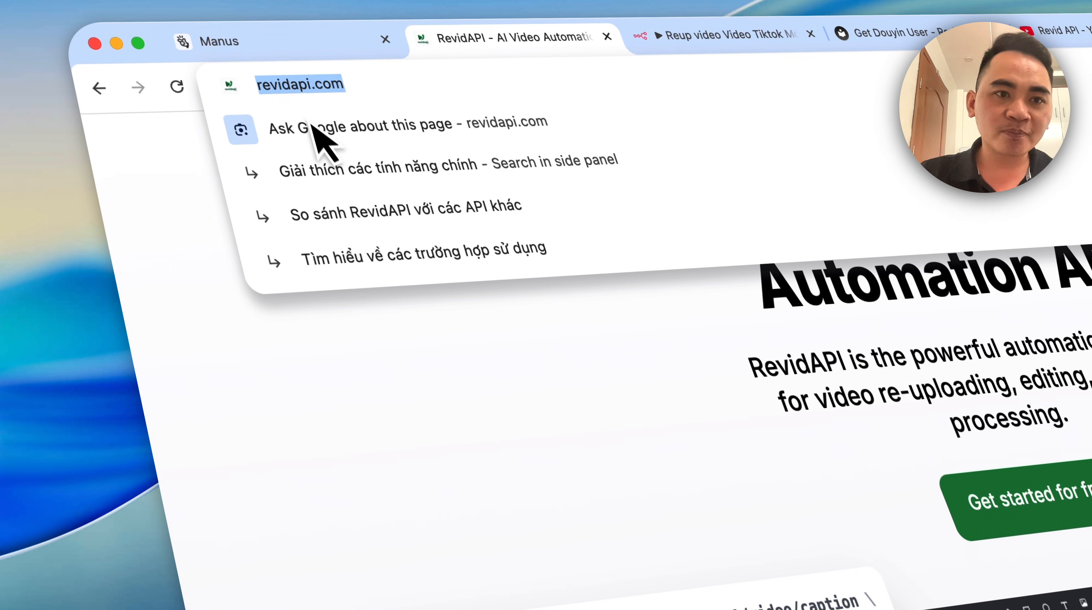
click(353, 305)
click(701, 148)
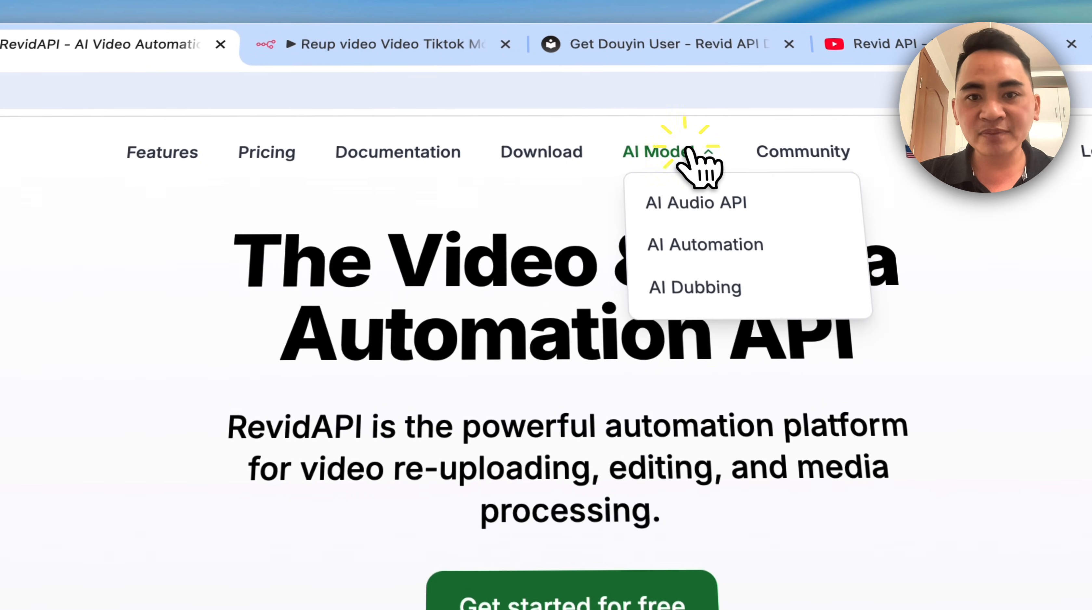
click(705, 208)
right_click(706, 209)
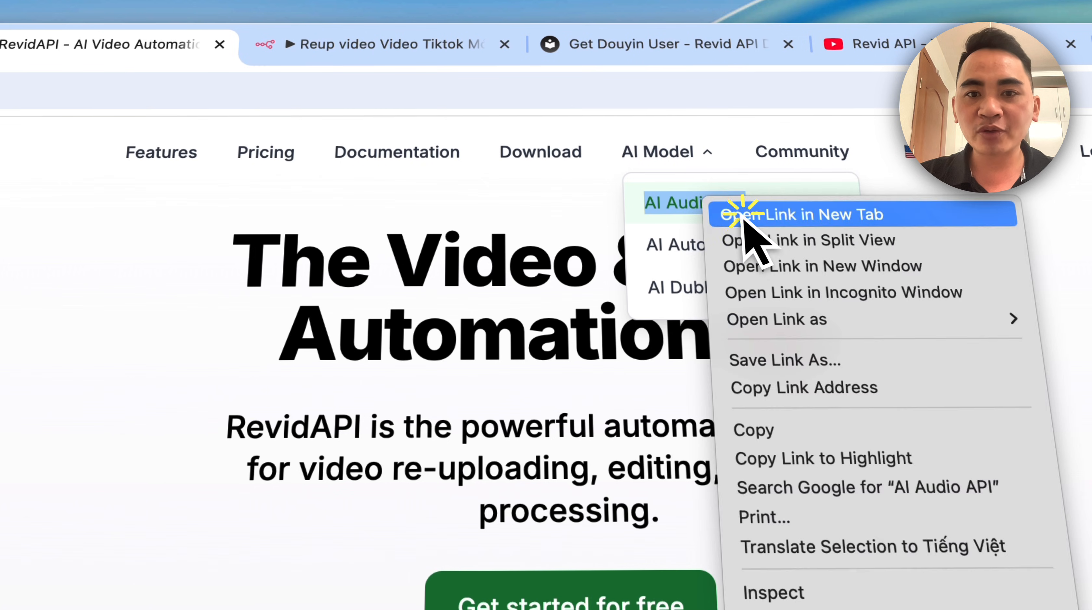
click(745, 215)
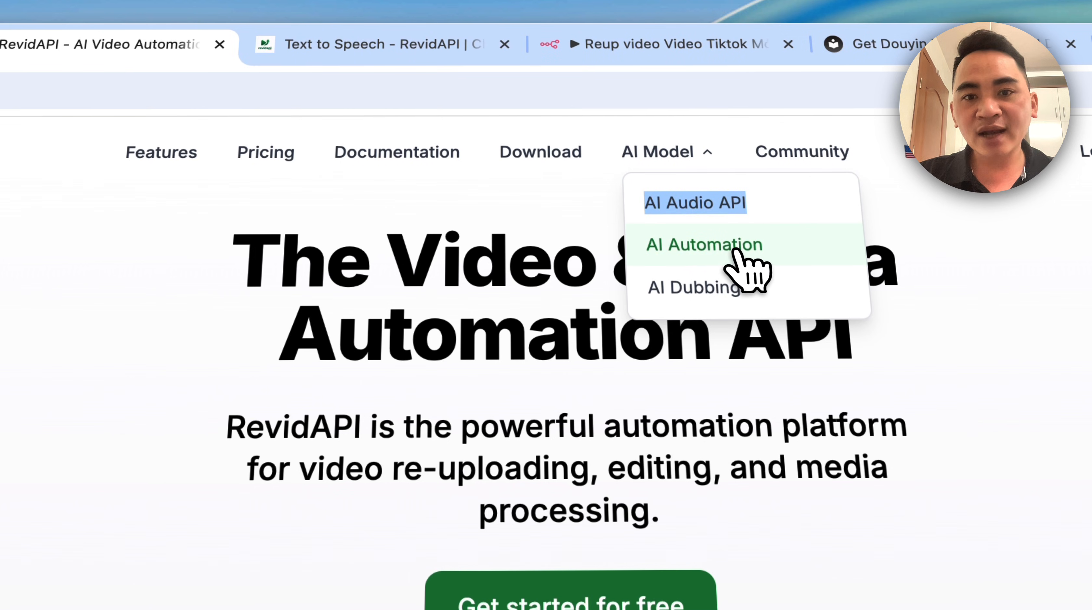
right_click(735, 250)
click(781, 258)
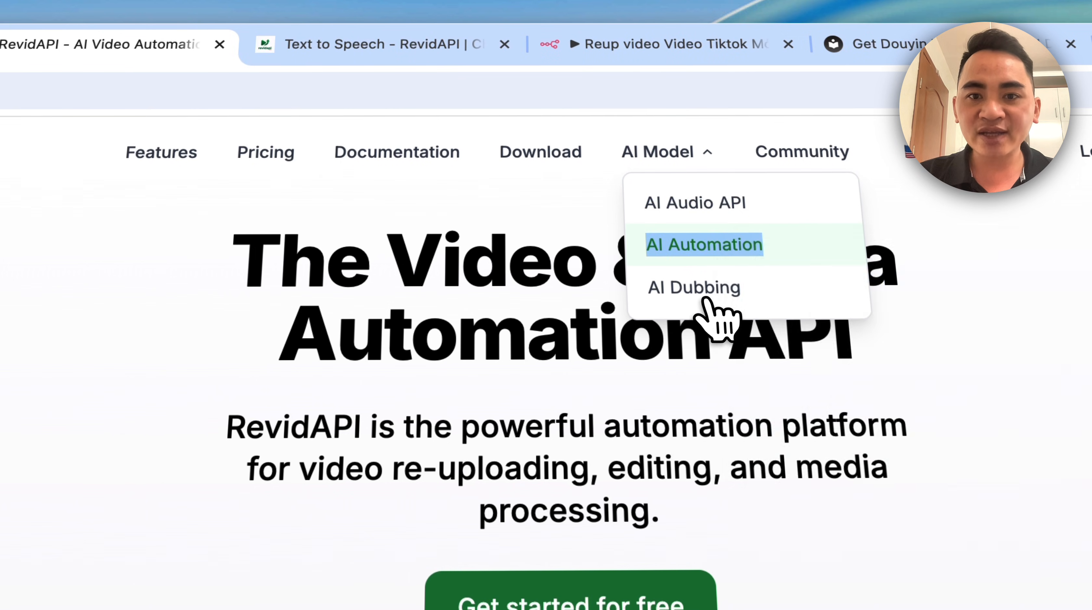
right_click(697, 290)
click(738, 304)
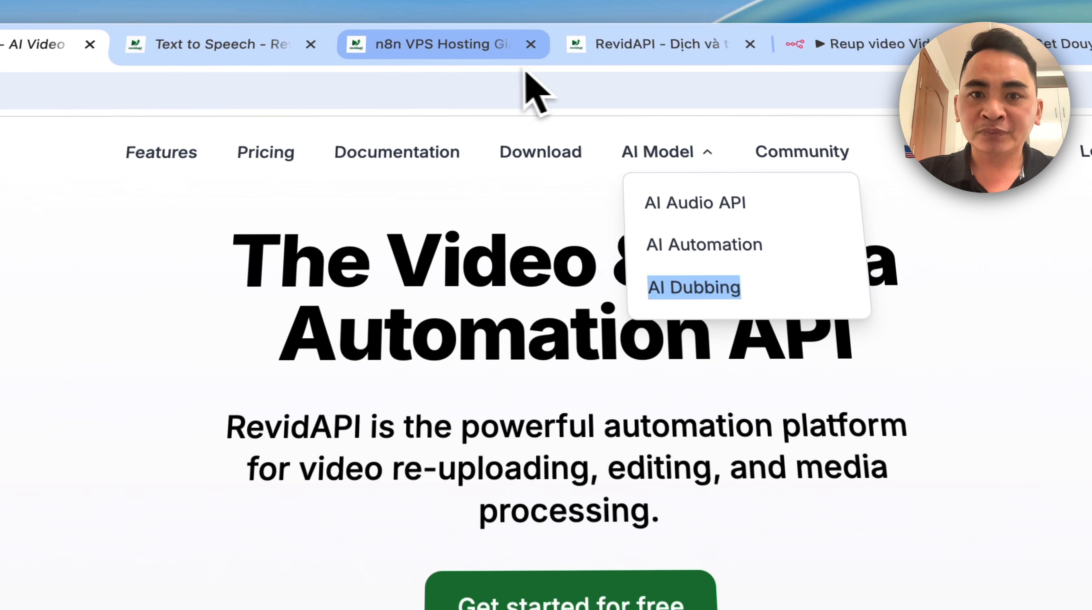
- Examine the AI Dubbing page's headline, the YouTube channel's dubbing tutorial and the Text to Speech page's script field
click(660, 42)
drag(215, 200, 386, 258)
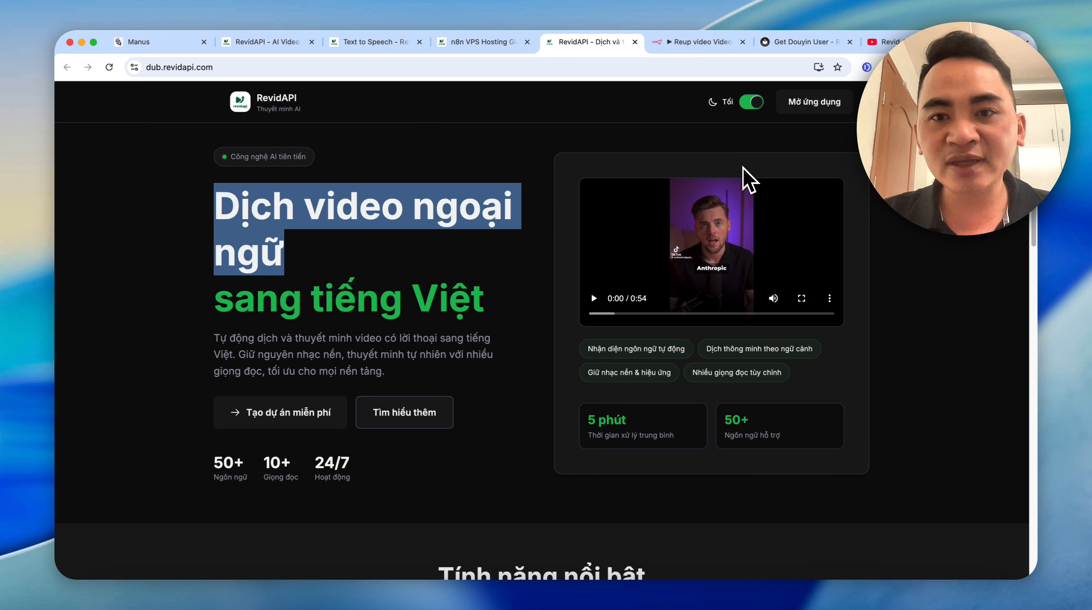
click(880, 41)
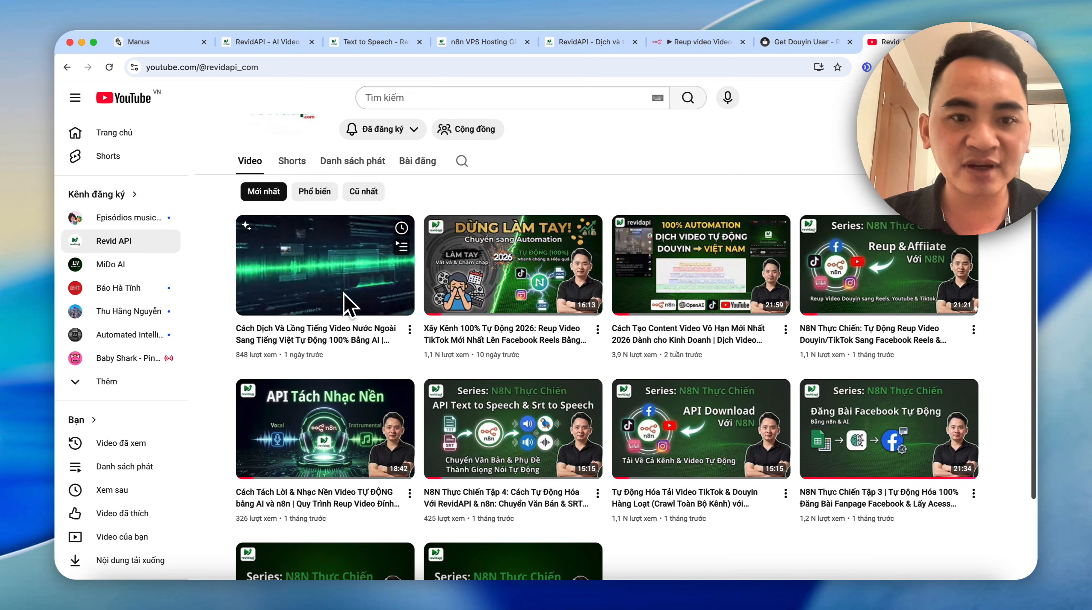
click(598, 43)
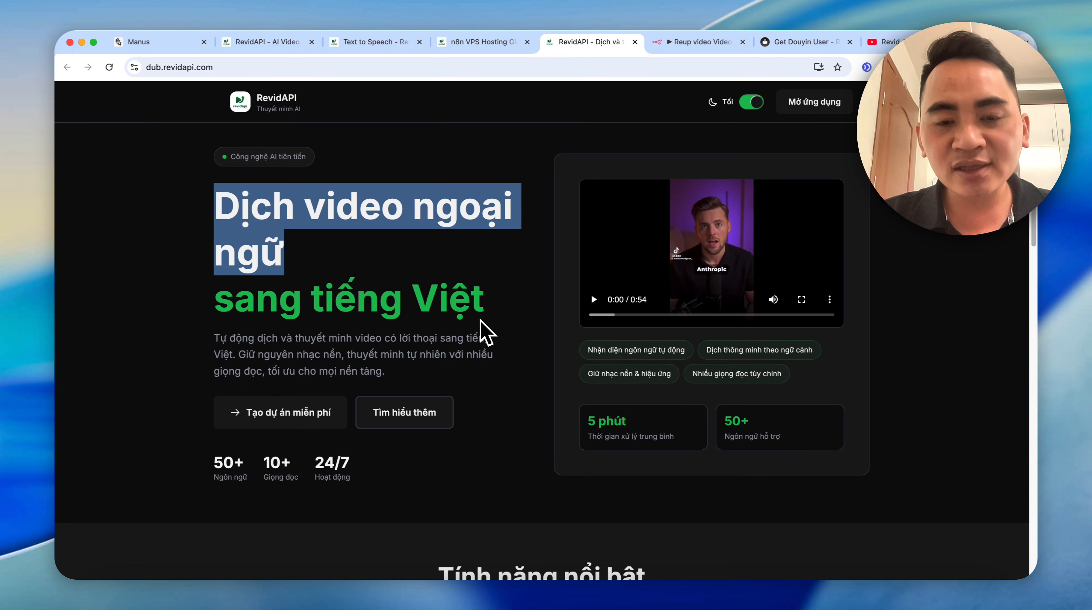
click(494, 301)
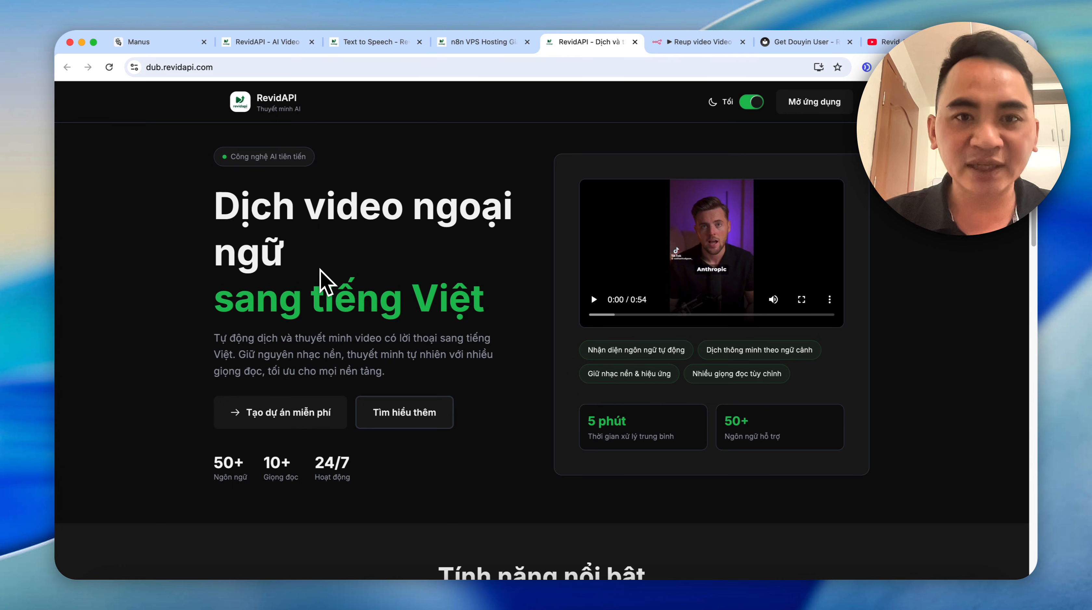
click(372, 42)
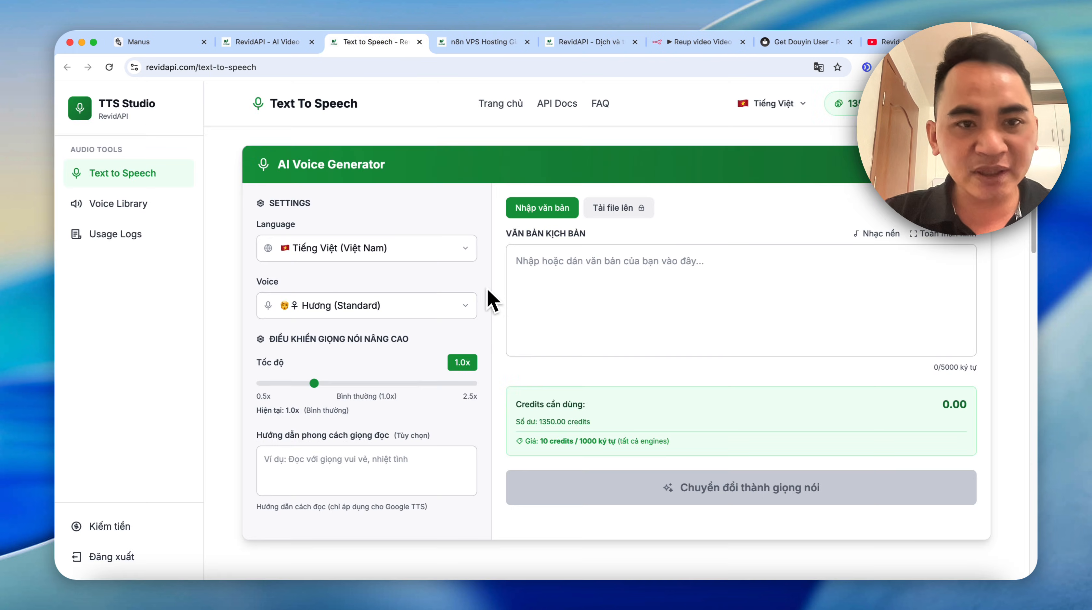
click(640, 292)
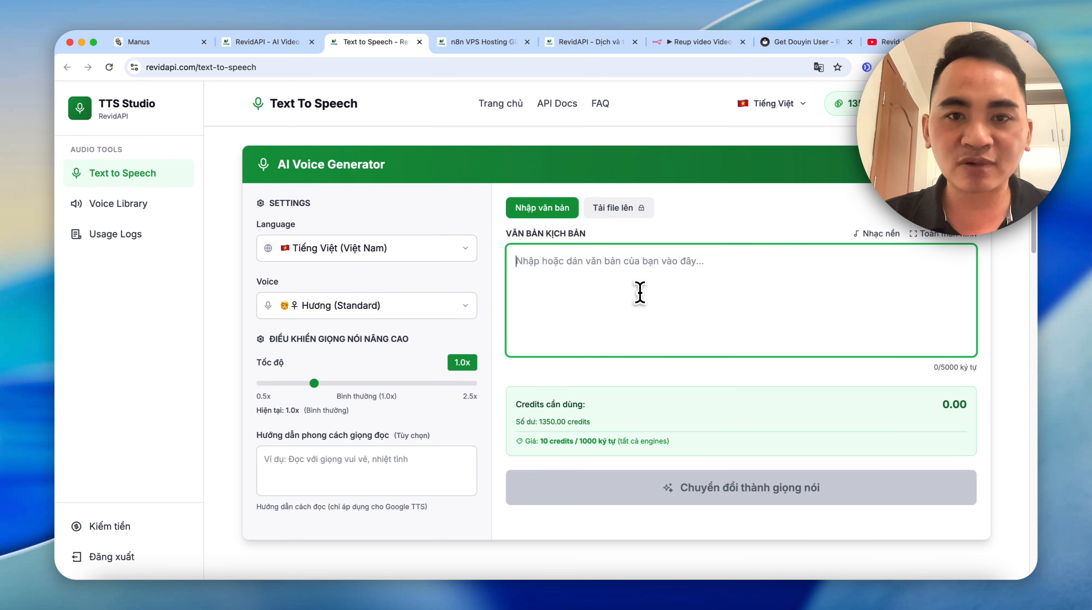
- Examine the monthly prices of the Basic, Standard and Pro plans on the n8n VPS hosting page
click(496, 41)
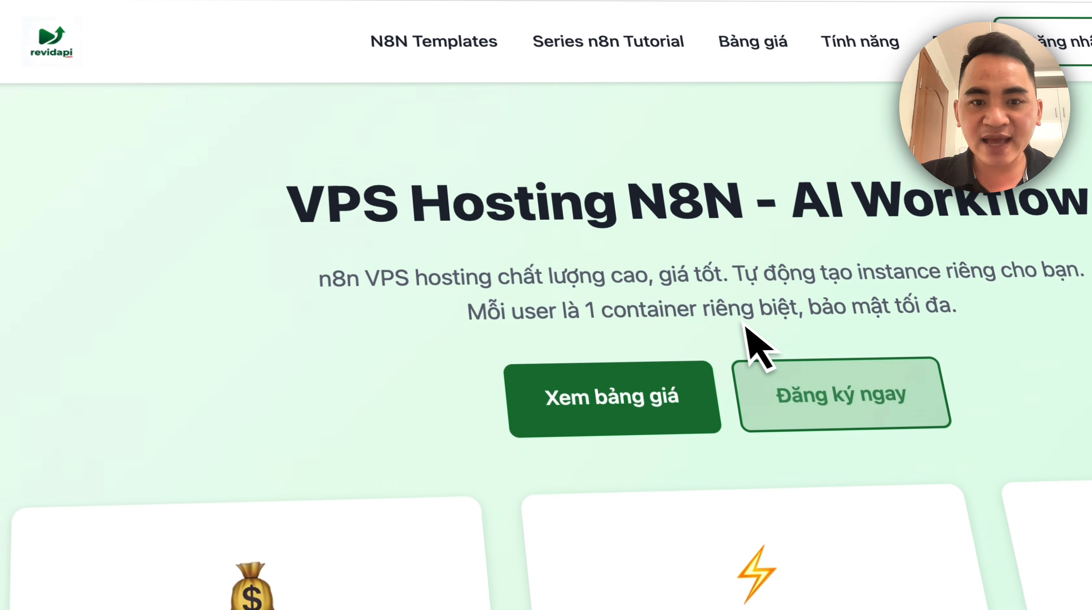
click(491, 596)
drag(164, 508, 385, 508)
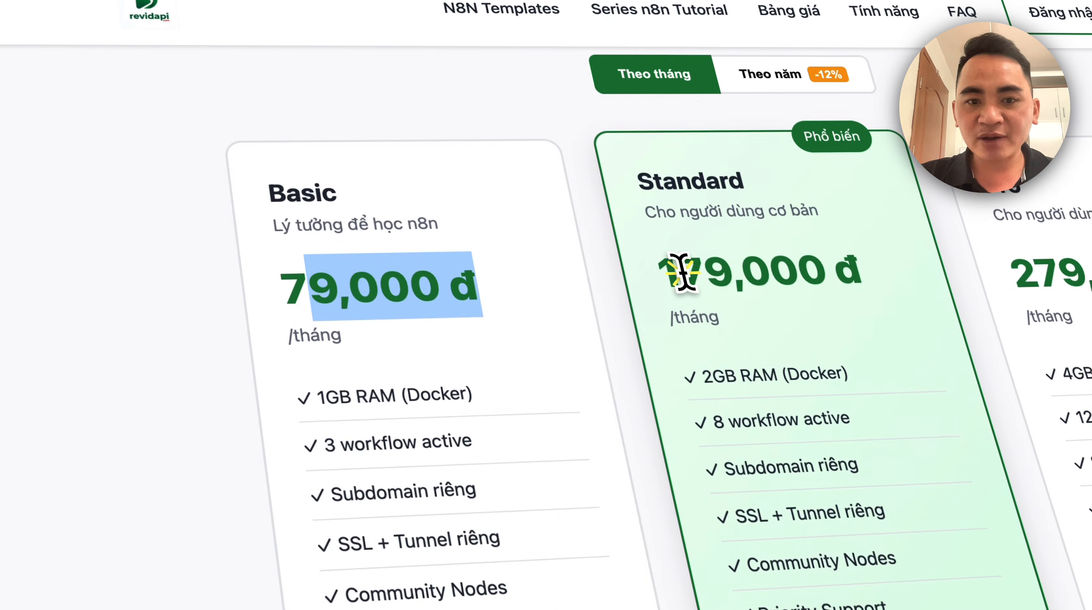
drag(621, 495, 1003, 491)
drag(711, 303, 1019, 338)
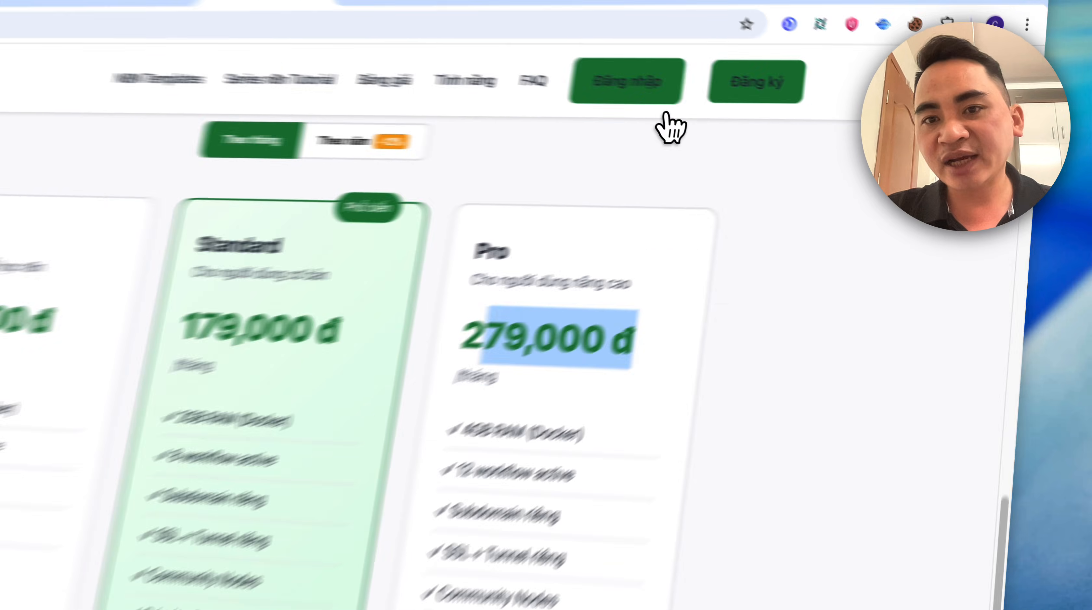
- Go to the n8n hosting account dashboard, highlight the subdomain and open its n8n instance
click(861, 15)
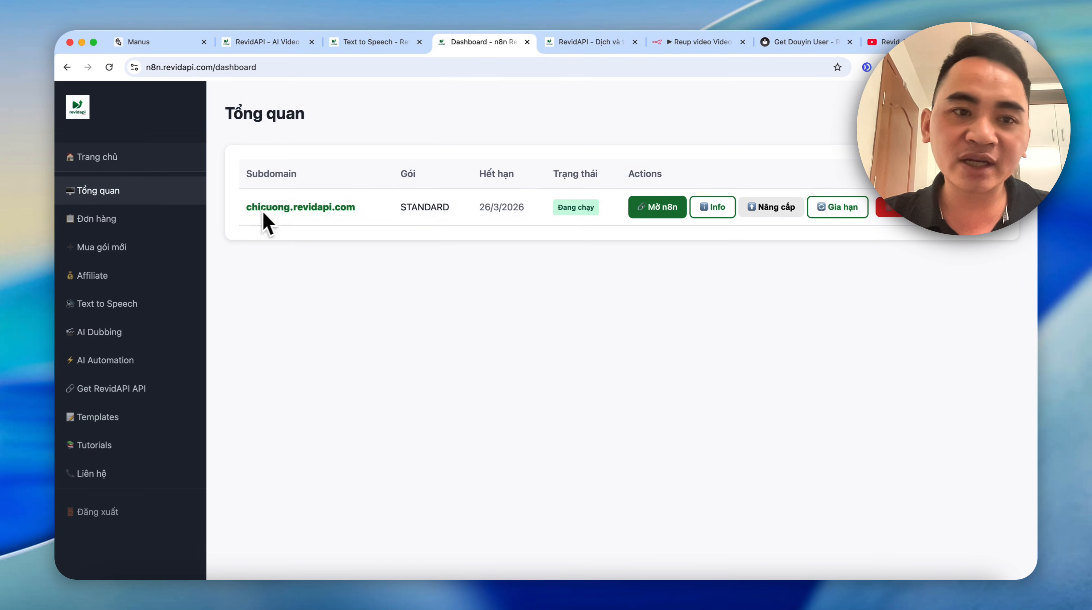
drag(245, 210, 359, 214)
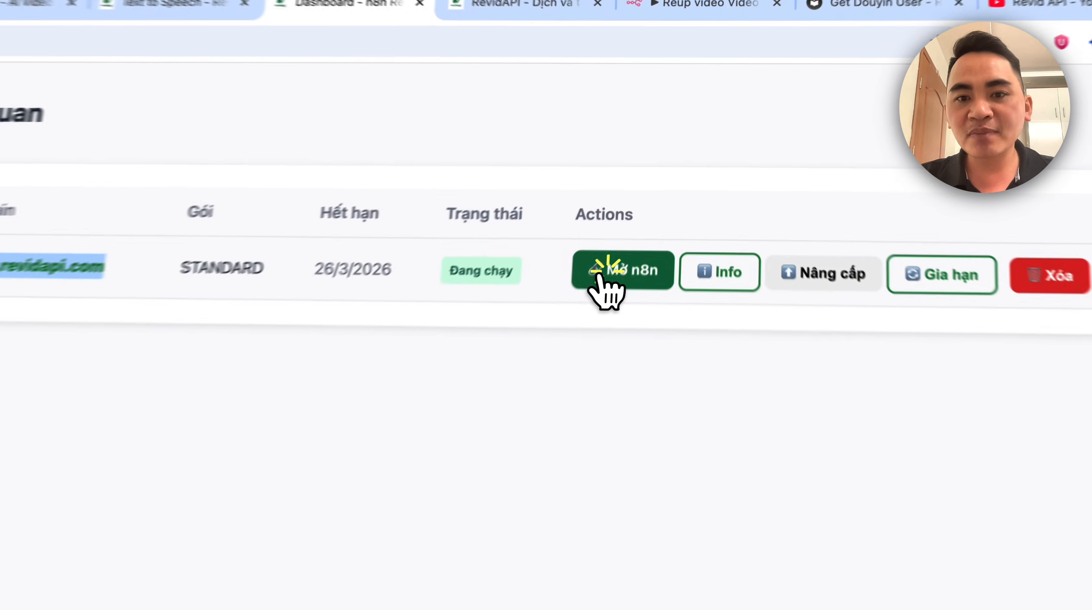
click(653, 208)
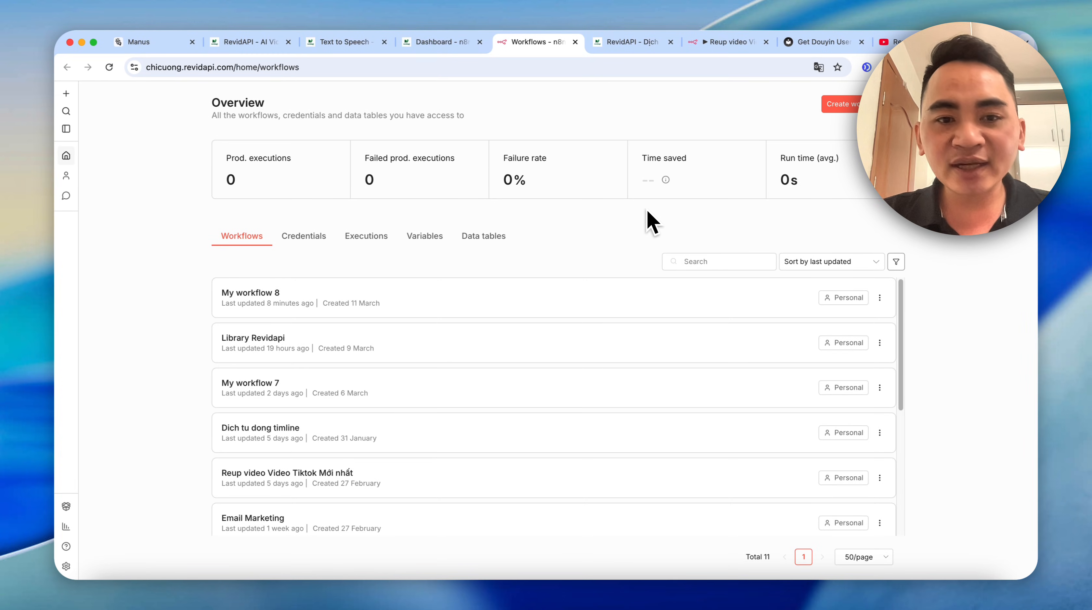
- Create a new n8n workflow and add a manual trigger as its first node
click(852, 110)
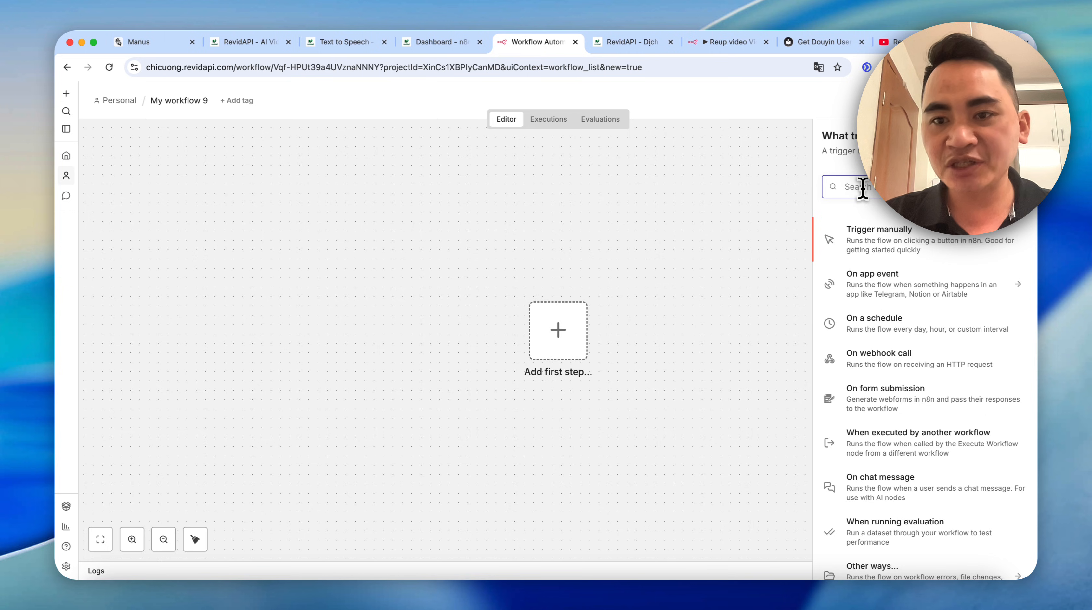
click(878, 244)
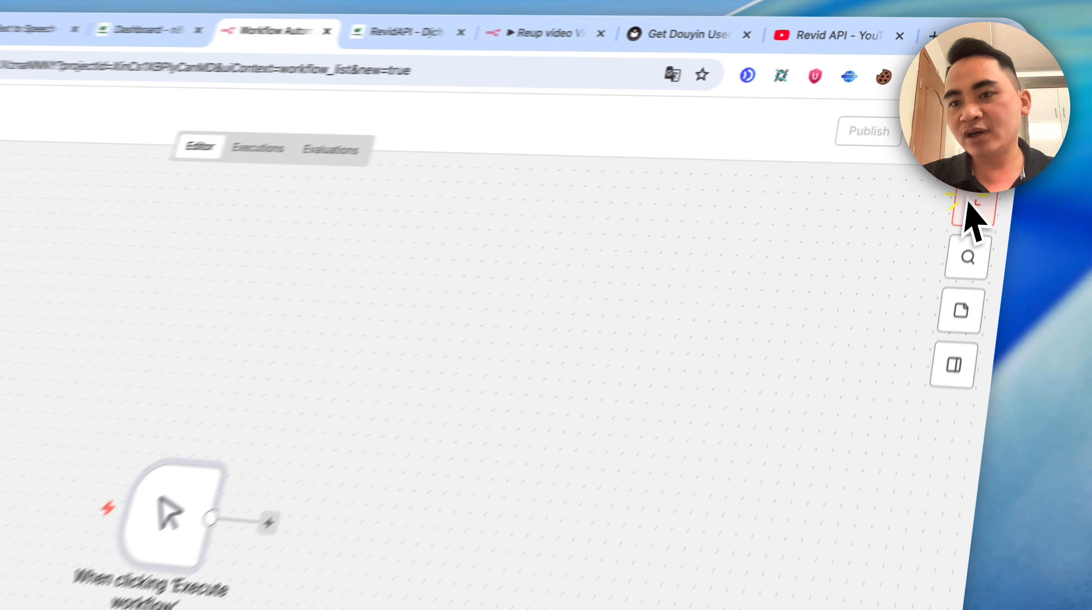
- Find the Schedule Trigger node with the search term "sch" and add it to the workflow
click(1027, 164)
click(905, 186)
text(s)
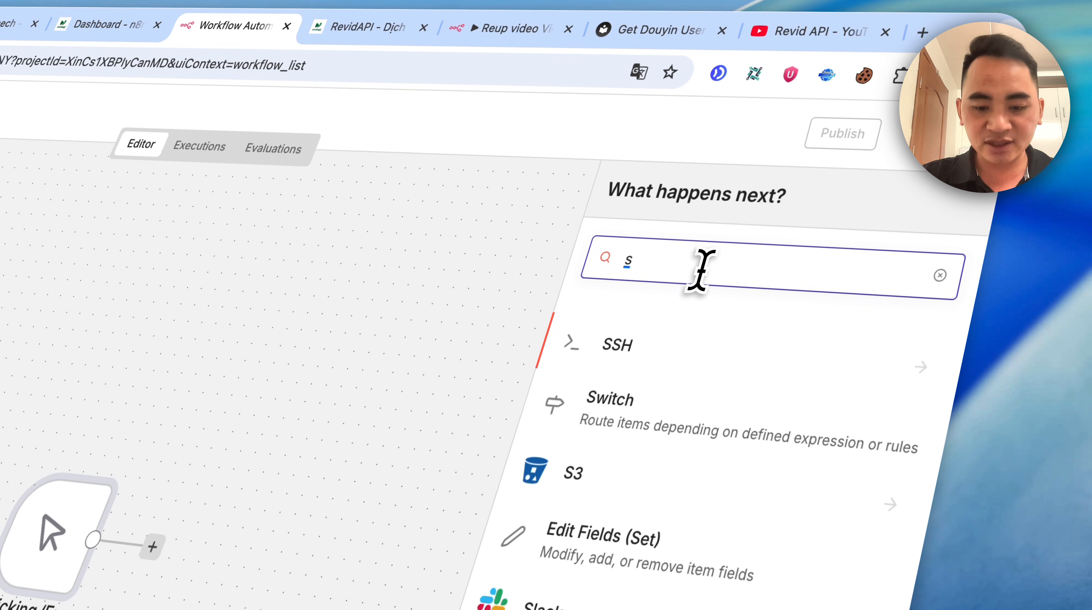
text(ch)
click(722, 347)
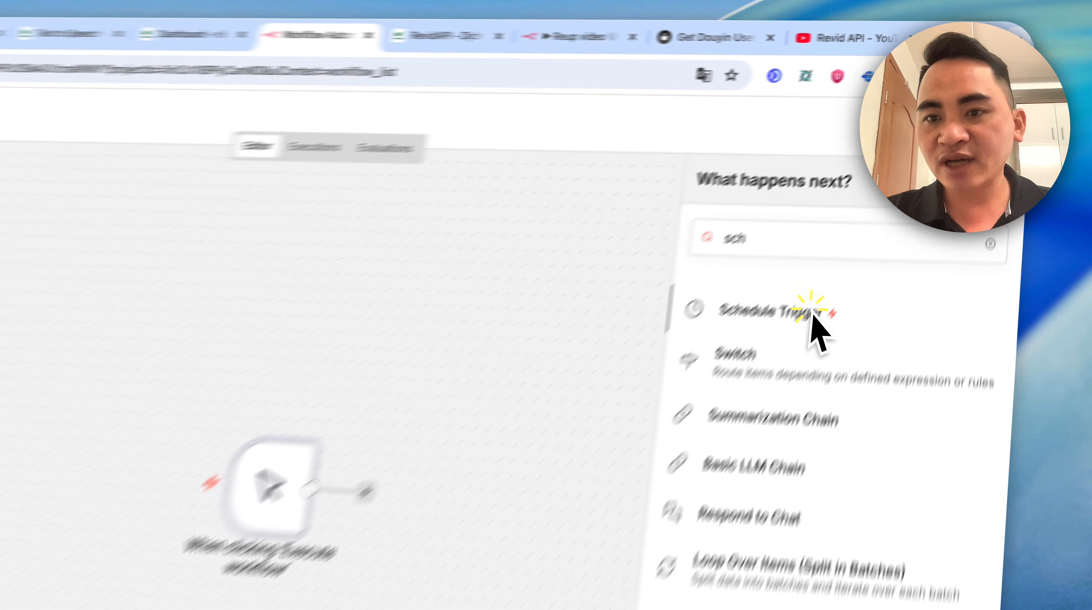
key(Escape)
- Delete the manual trigger node and reposition the Schedule Trigger node on the canvas
mouse_move(574, 361)
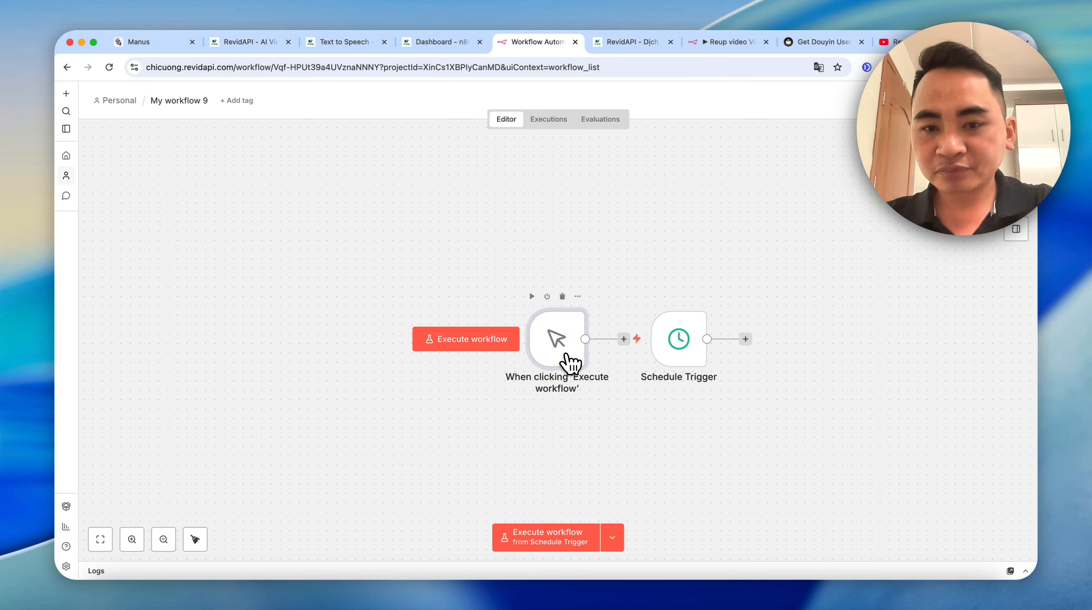
key(Delete)
drag(707, 354, 517, 269)
- Try the Minutes and Weeks intervals in the Schedule Trigger's rule, then return the trigger interval to Days
double_click(522, 287)
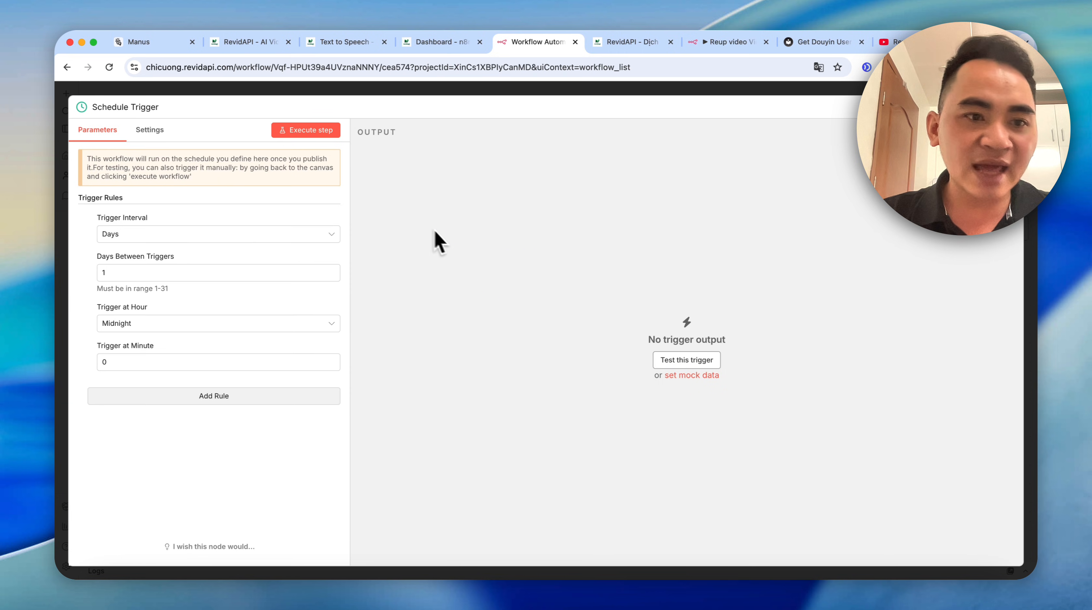
click(190, 235)
click(190, 235)
click(200, 235)
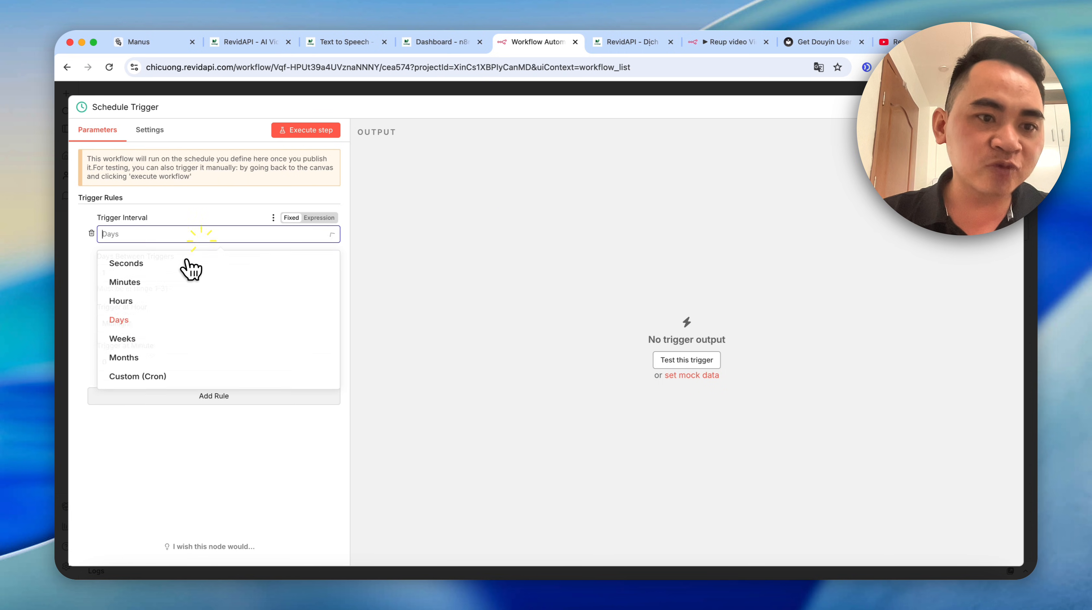
click(183, 285)
click(213, 237)
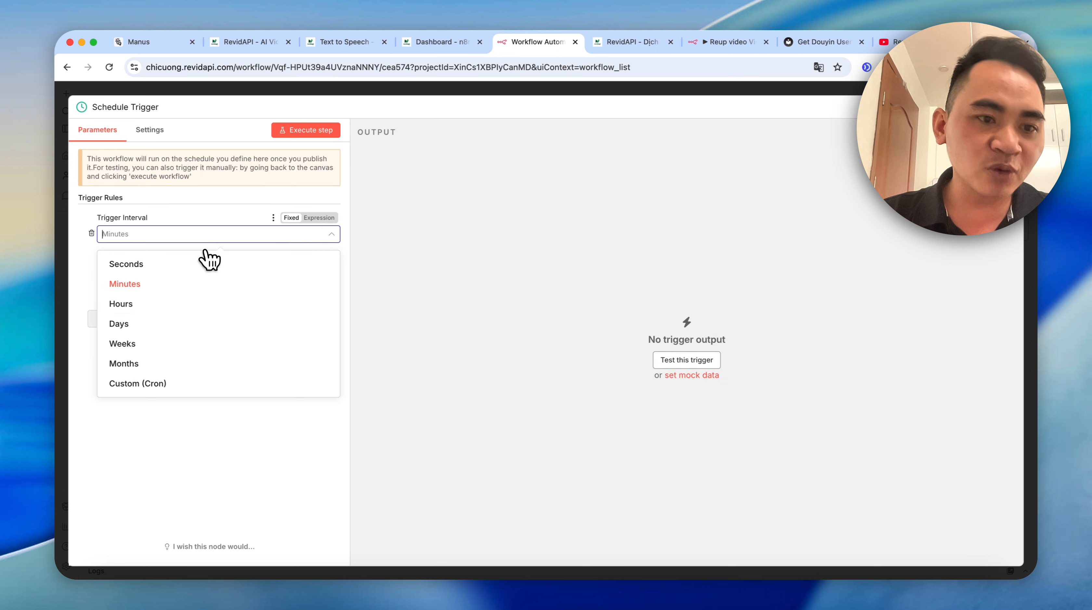
click(178, 344)
click(188, 235)
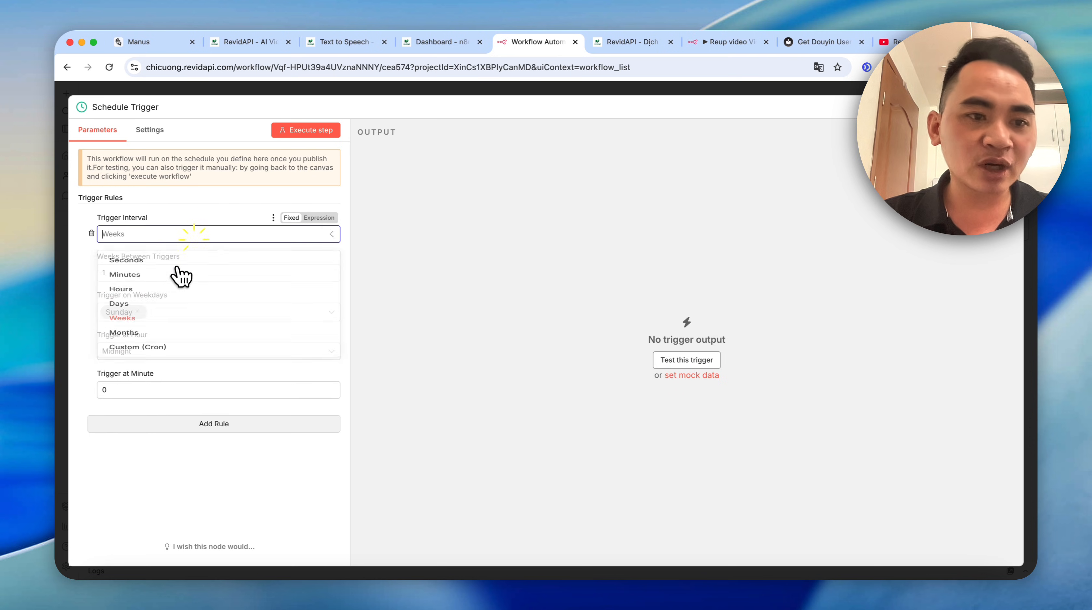
click(162, 323)
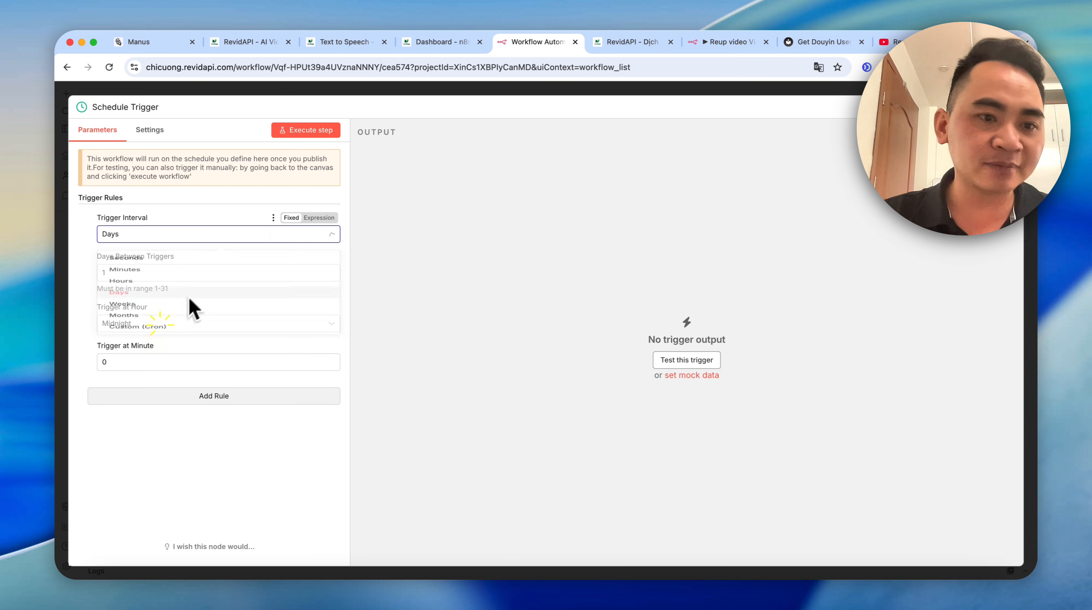
click(479, 91)
- Open the node choices for a node following the Schedule Trigger, and review the overview, pricing and examples in the Get Douyin User API documentation
click(577, 273)
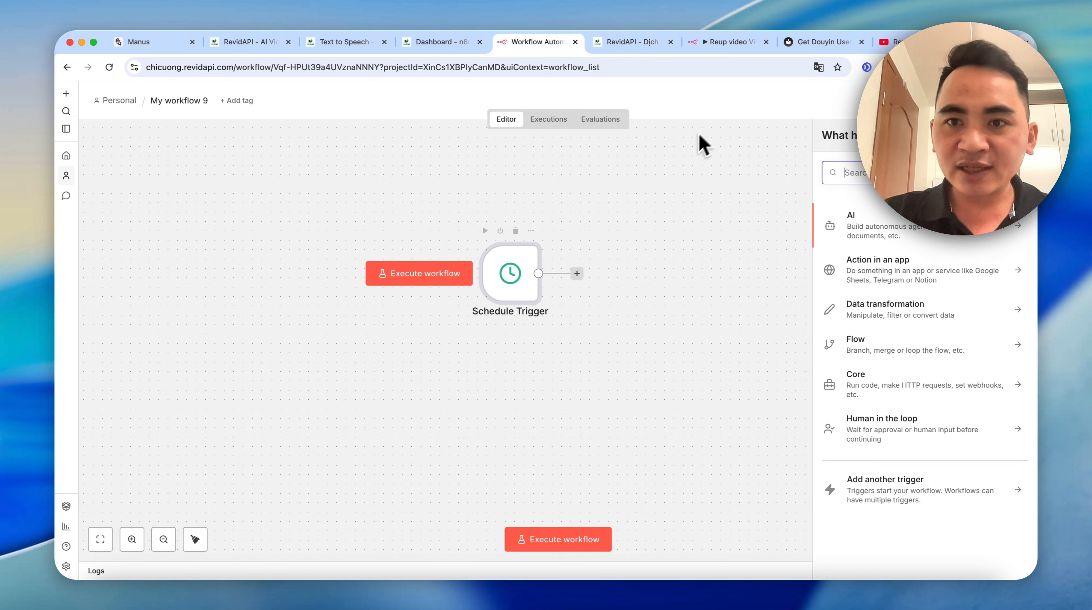
click(833, 43)
click(616, 292)
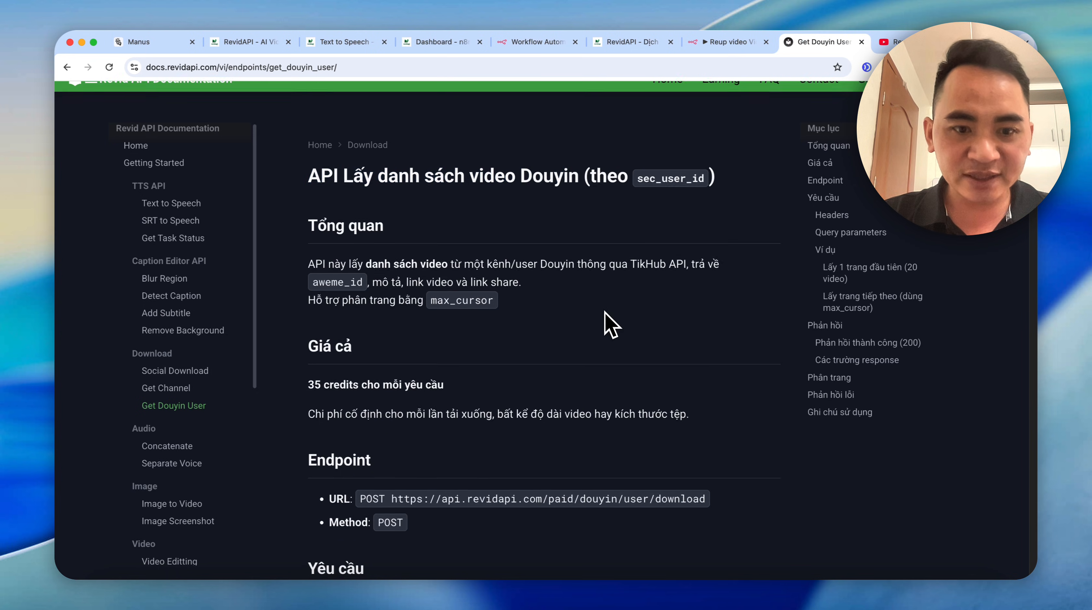
scroll(604, 322, up, 1)
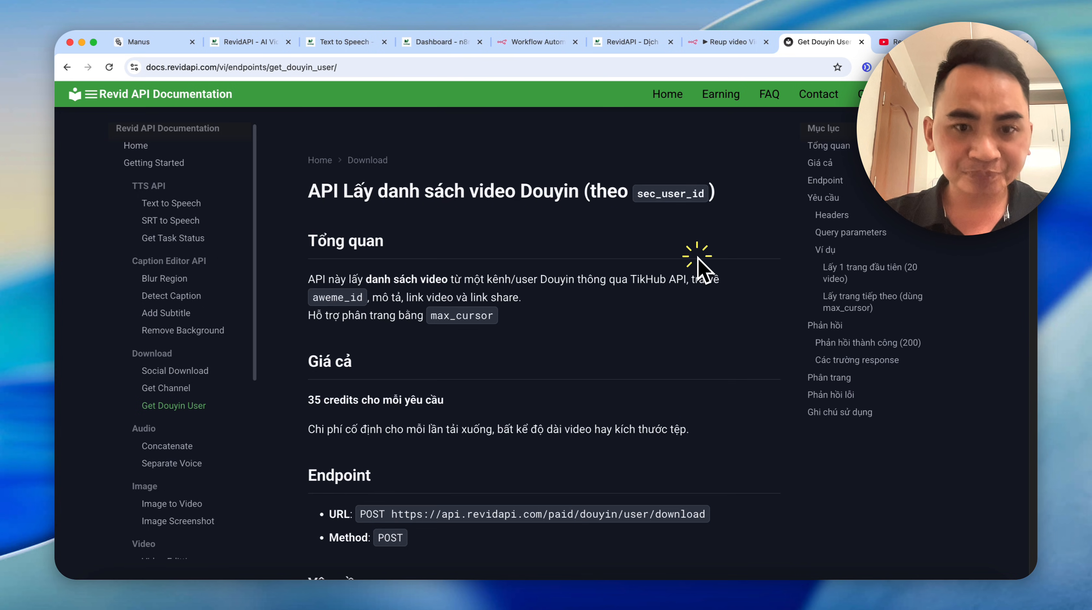
scroll(699, 258, down, 3)
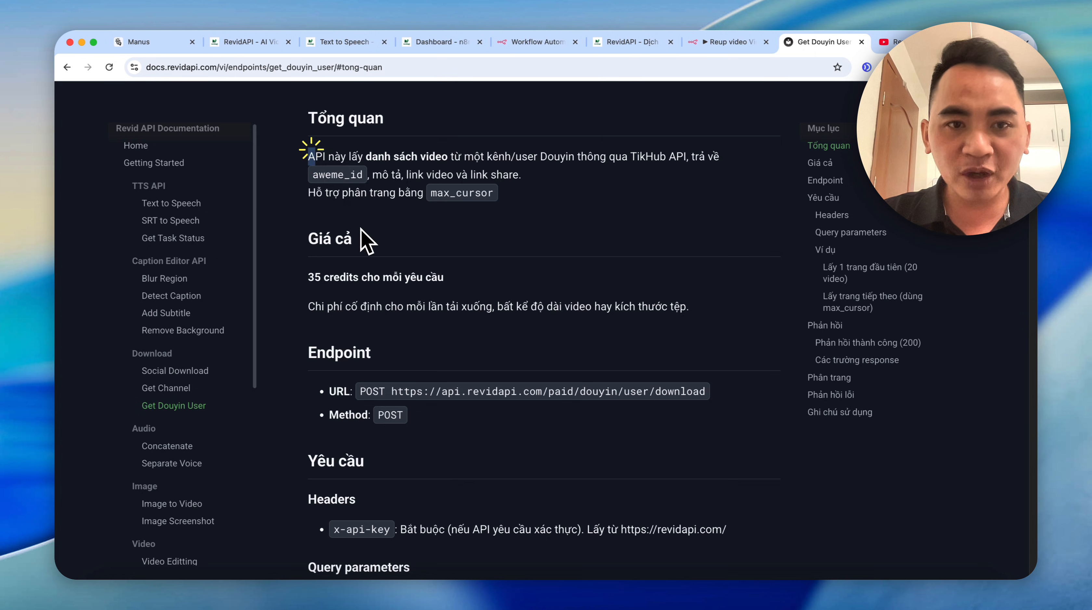
drag(360, 231, 448, 474)
click(368, 314)
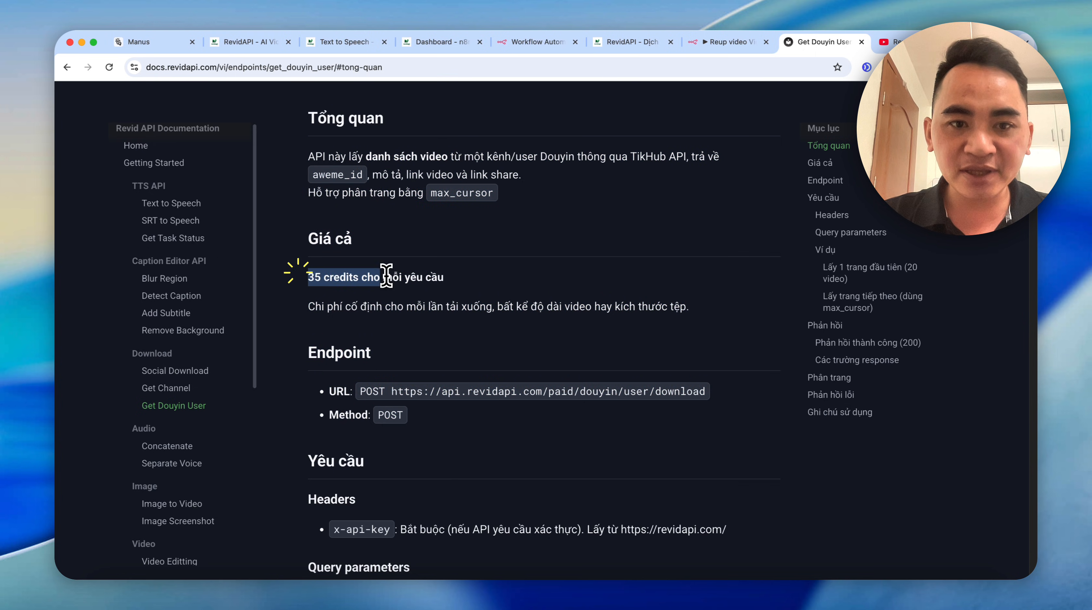
click(288, 273)
scroll(456, 324, down, 8)
scroll(464, 338, down, 10)
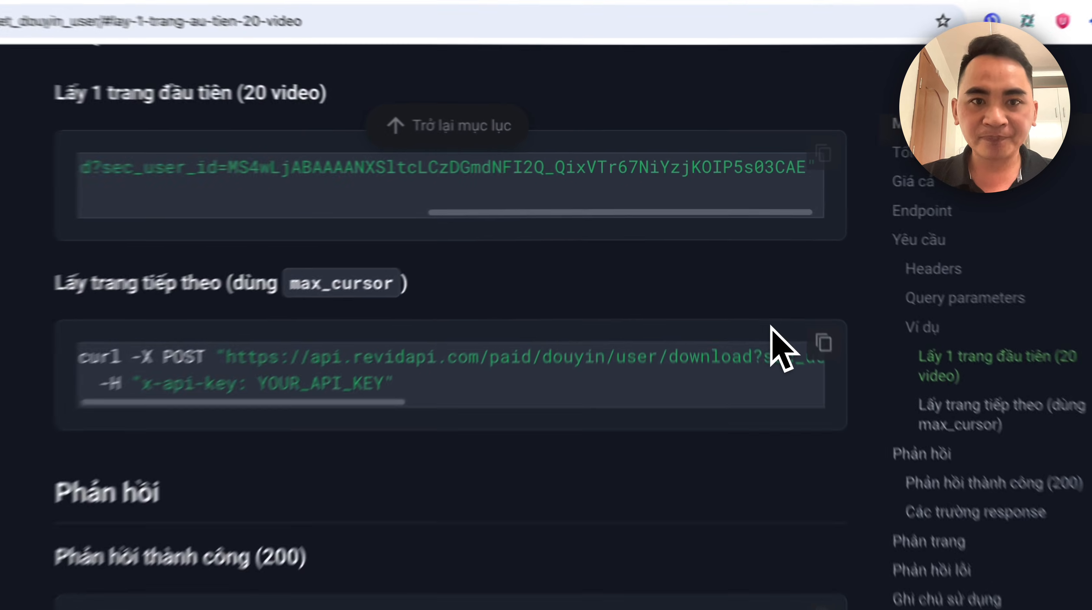
- Check the sec_user_id in the documentation's example for fetching the first page of 20 videos and copy that cURL command
scroll(402, 162, up, 2)
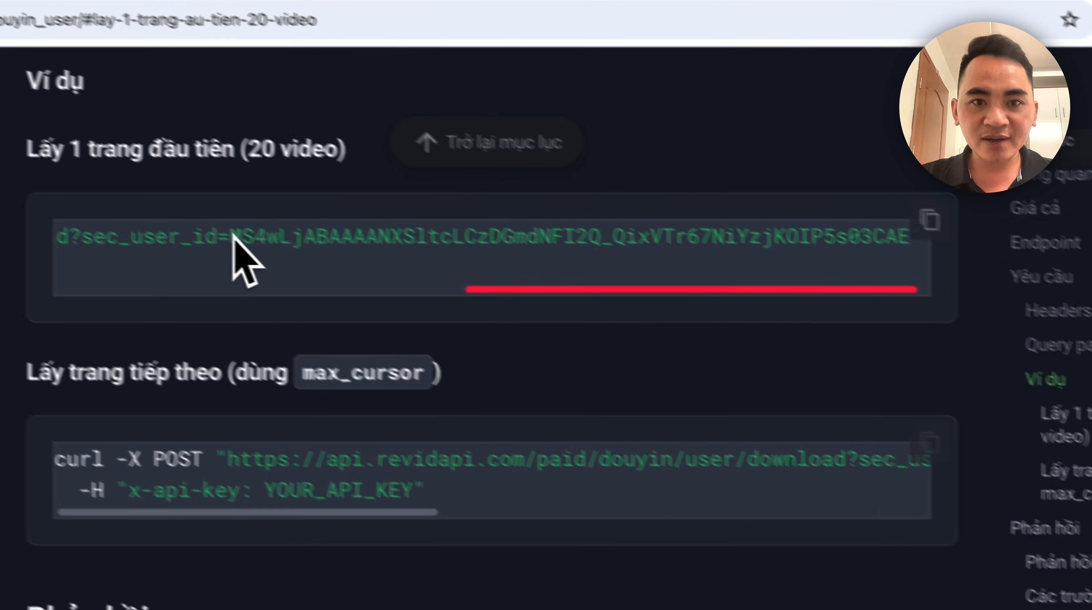
drag(632, 181, 316, 190)
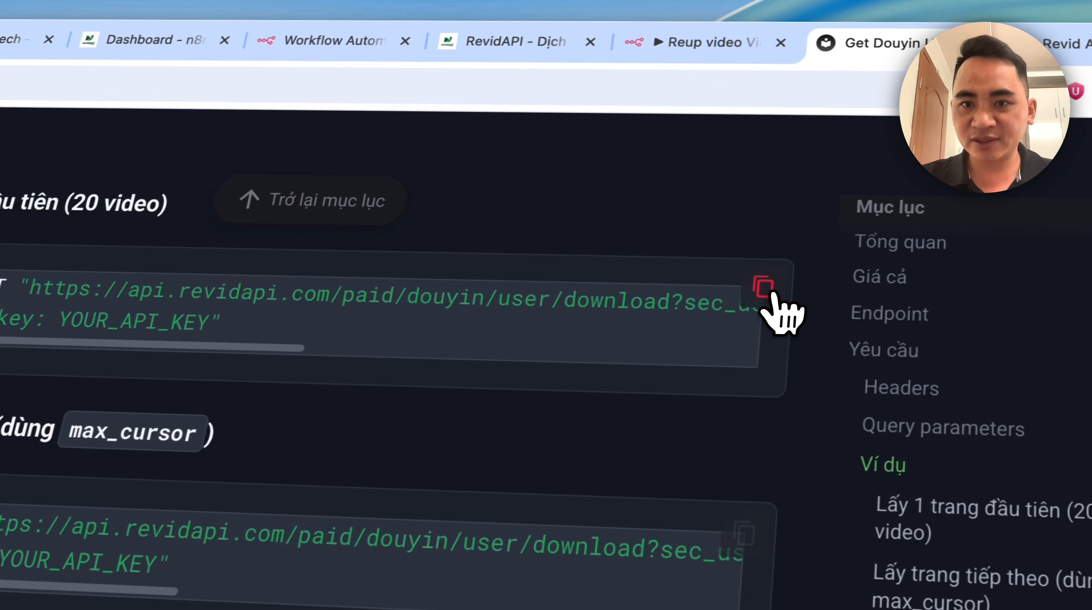
click(754, 221)
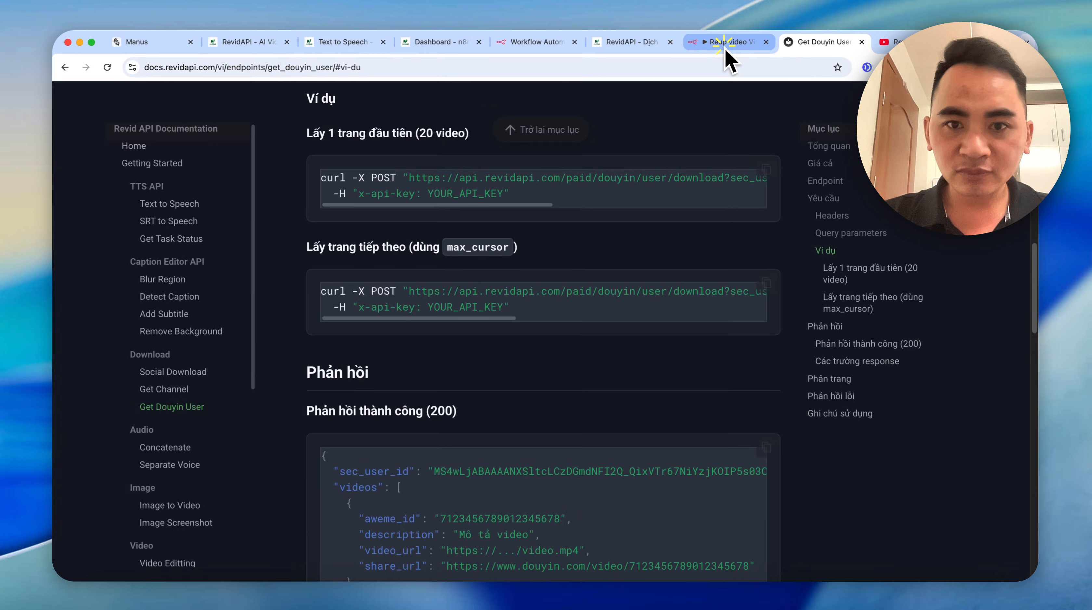
- Return to the new workflow and add an HTTP Request node after the Schedule Trigger, found with the search term "ht"
click(701, 47)
click(454, 48)
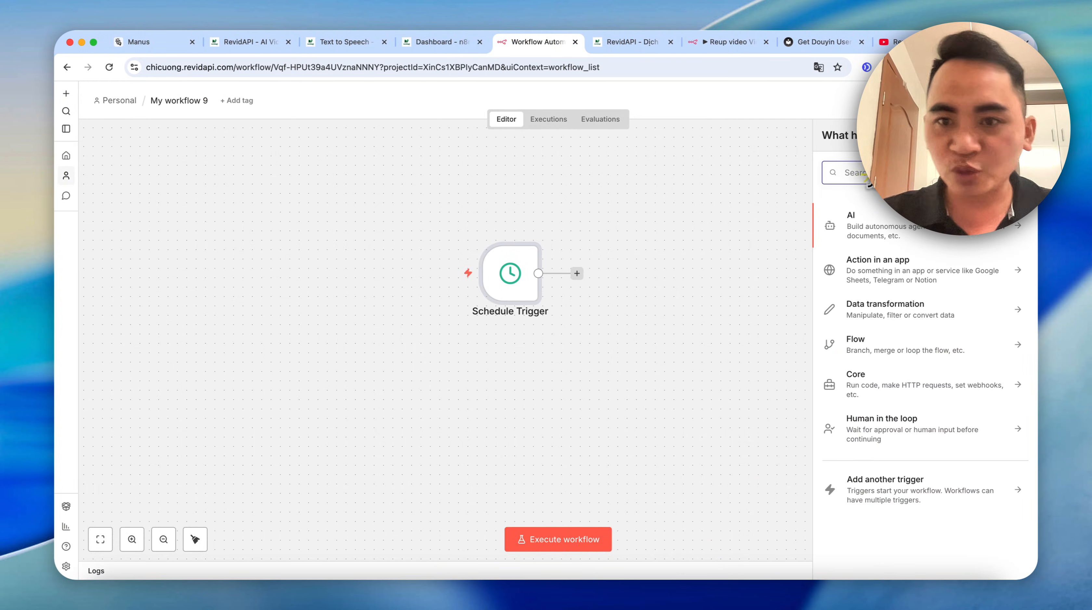
text(ht)
click(872, 256)
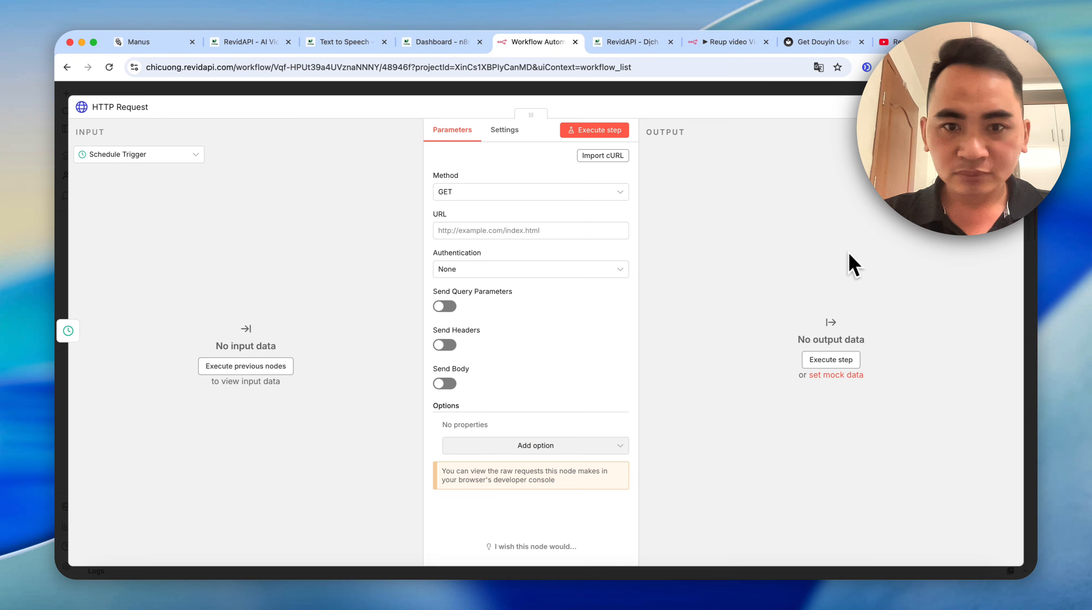
- Import the copied Douyin user download cURL command into the HTTP Request node
click(614, 156)
key(super+v)
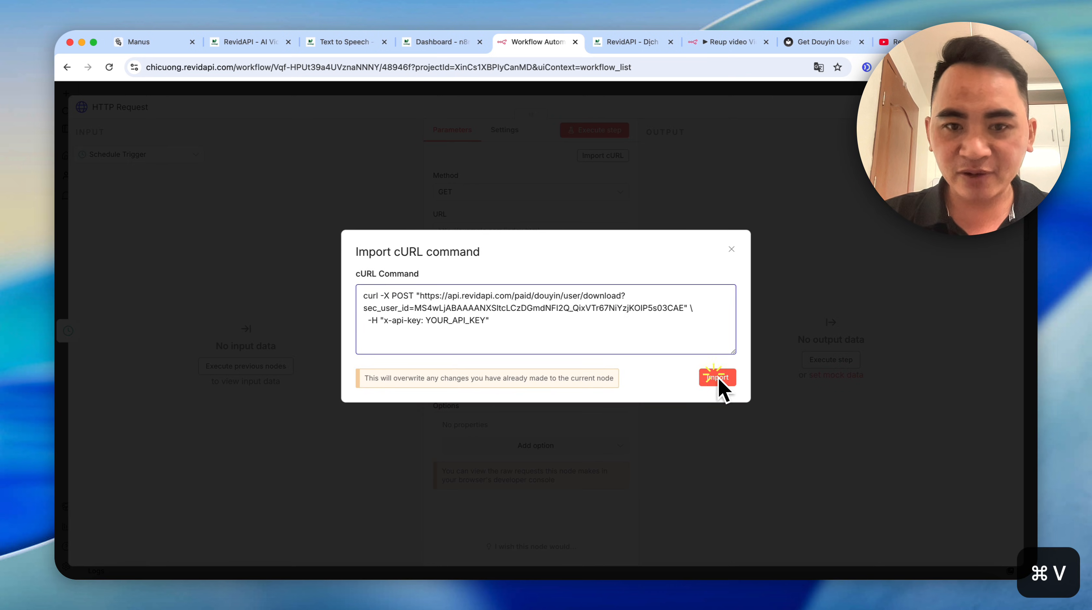
click(718, 377)
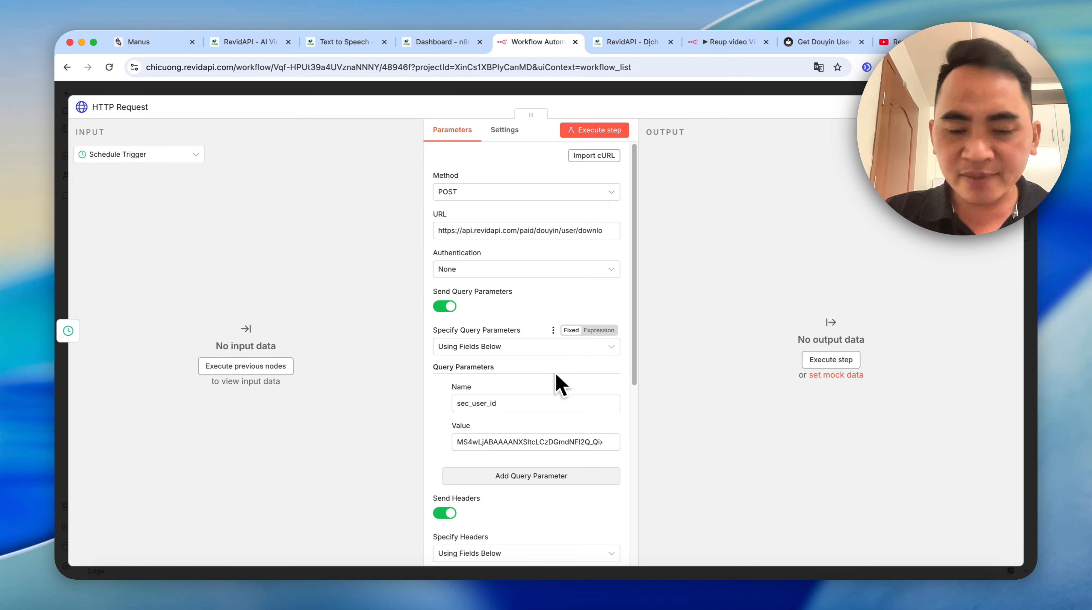
- Examine the HTTP Request node's full URL and the name and value of its sec_user_id query parameter
double_click(555, 444)
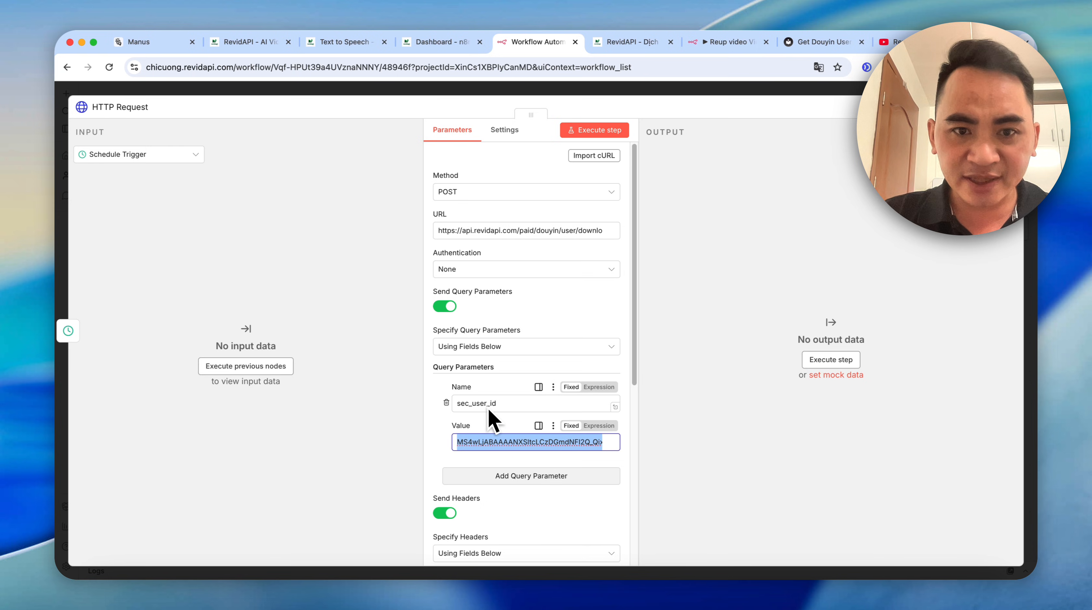
click(591, 230)
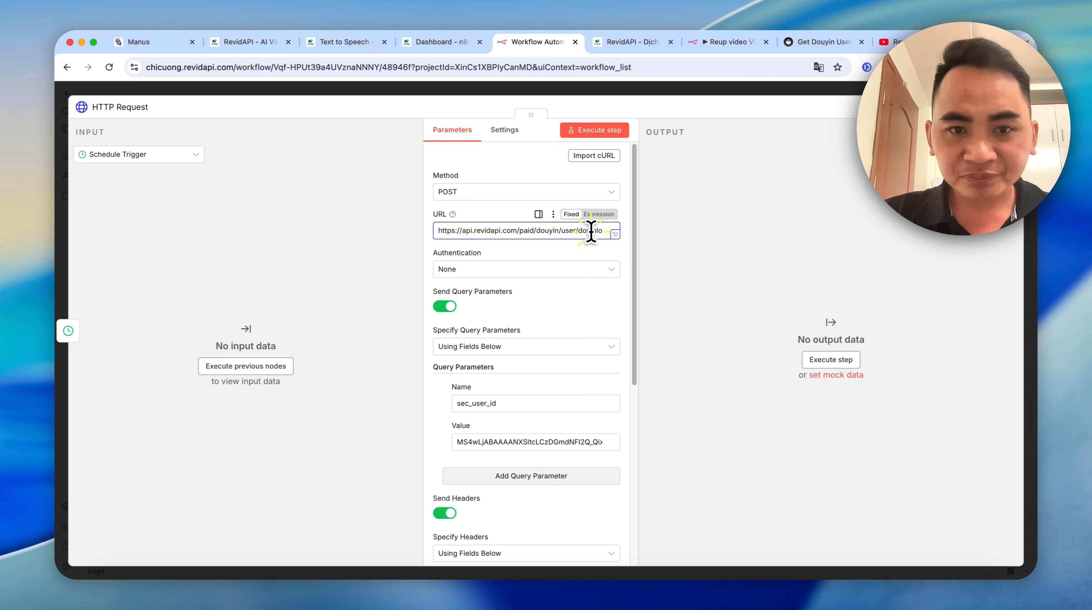
click(615, 235)
drag(378, 251, 150, 268)
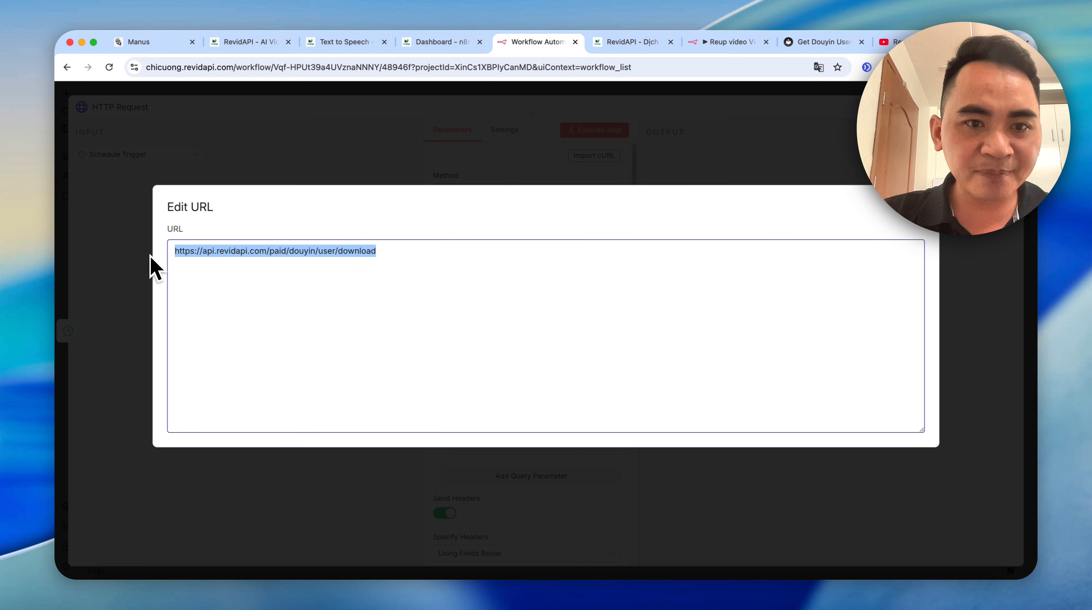
click(345, 252)
click(735, 171)
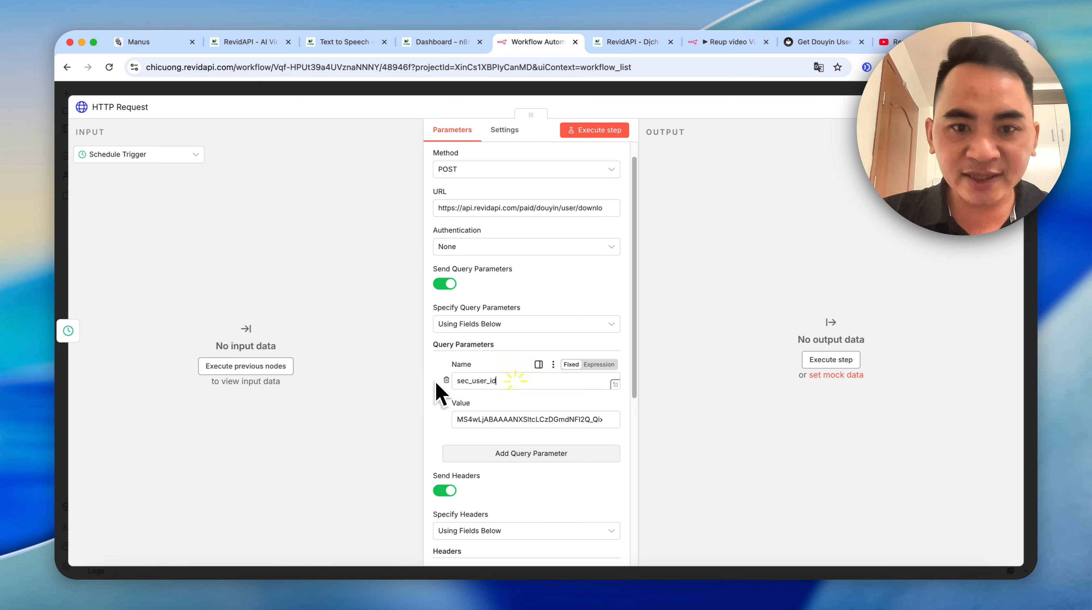
drag(437, 384, 440, 385)
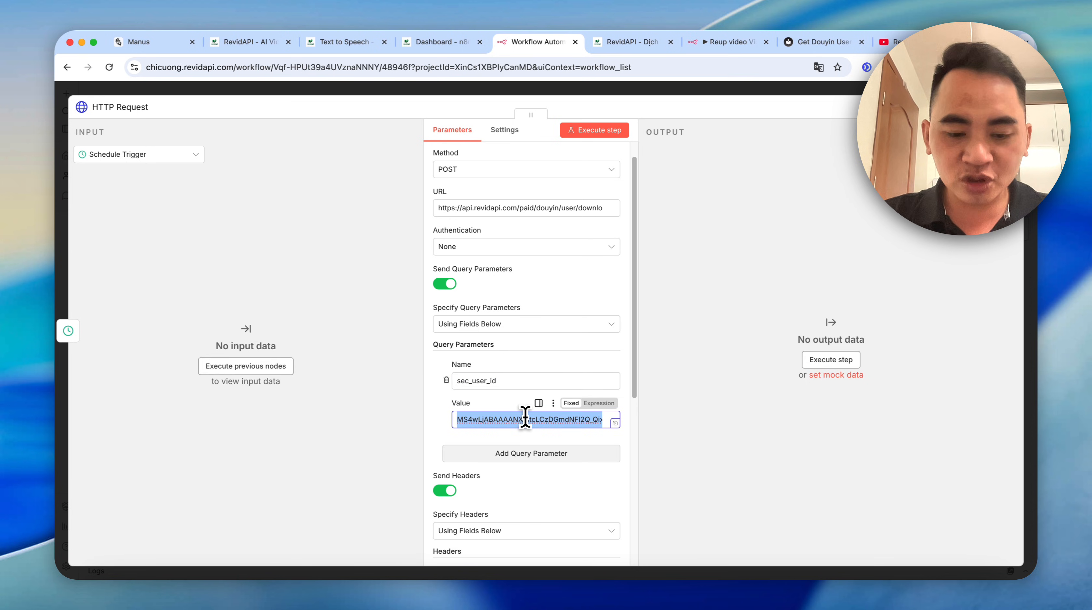
- Load the Douyin channel at douyin.com/user/ plus the node's sec_user_id value in a new browser tab, completing the slider verification
key(super+t)
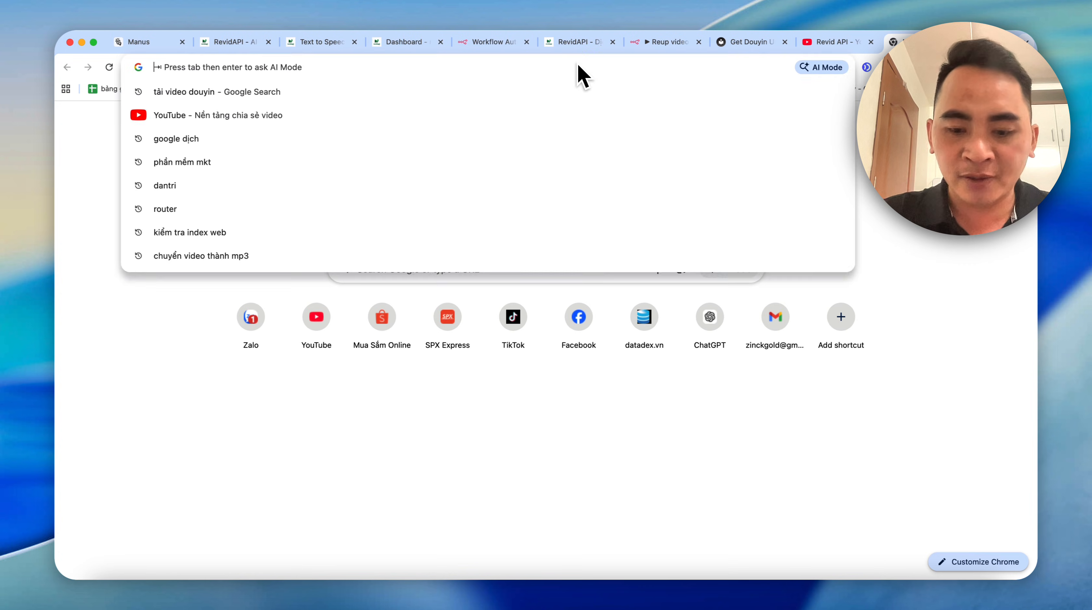
text(douyin)
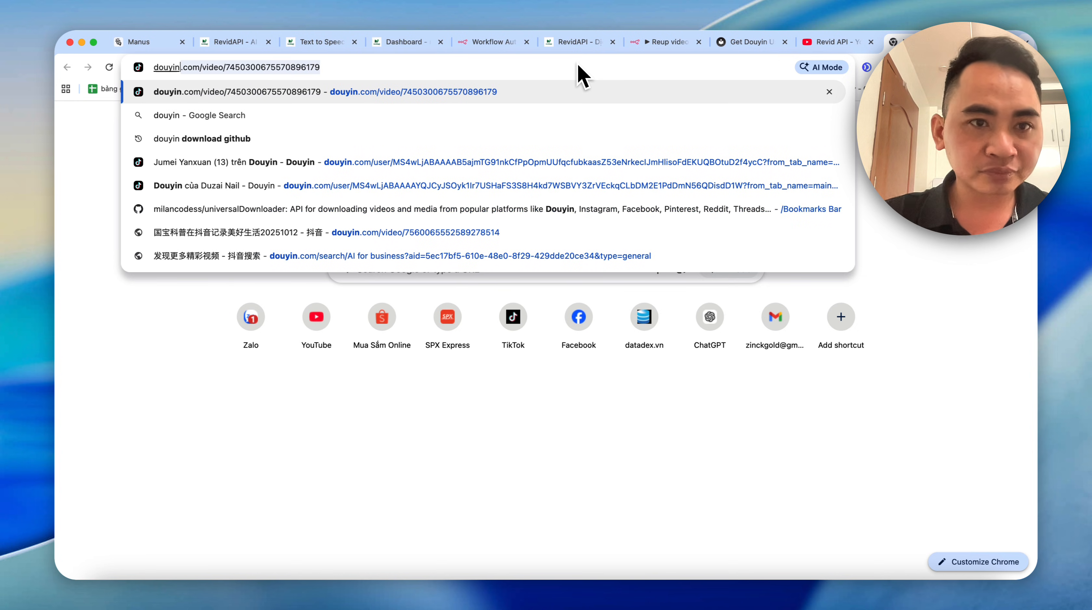
click(426, 64)
key(BackSpace)
key(BackSpace)
key(BackSpace)
key(BackSpace)
key(BackSpace)
key(BackSpace)
key(BackSpace)
key(BackSpace)
key(BackSpace)
key(BackSpace)
key(BackSpace)
key(BackSpace)
key(BackSpace)
key(BackSpace)
key(BackSpace)
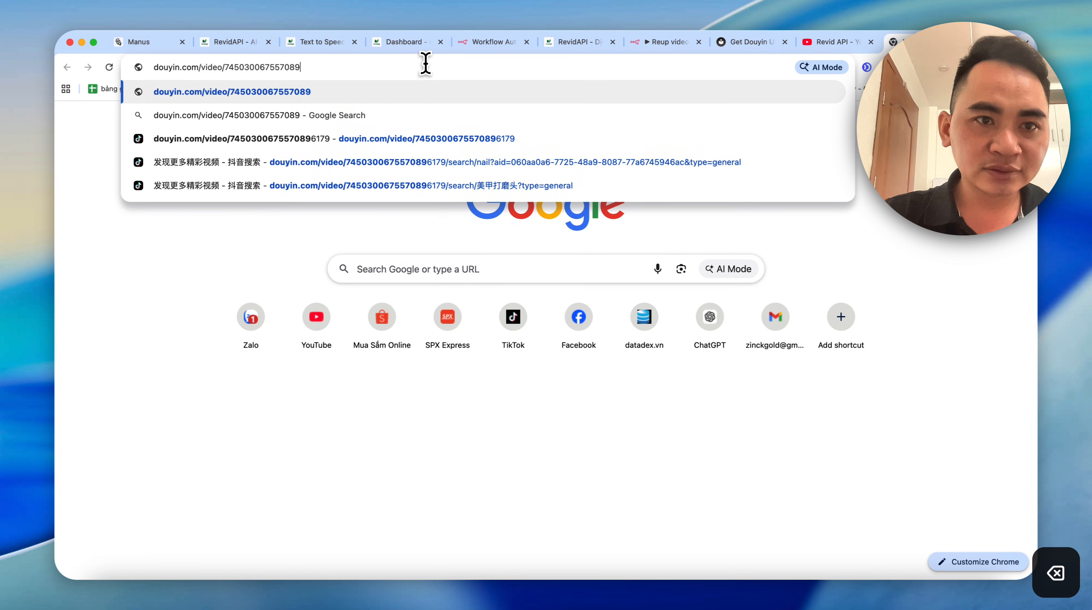
key(BackSpace)
key(BackSpace)
key(BackSpace)
key(BackSpace)
key(BackSpace)
key(BackSpace)
key(BackSpace)
key(BackSpace)
key(BackSpace)
key(BackSpace)
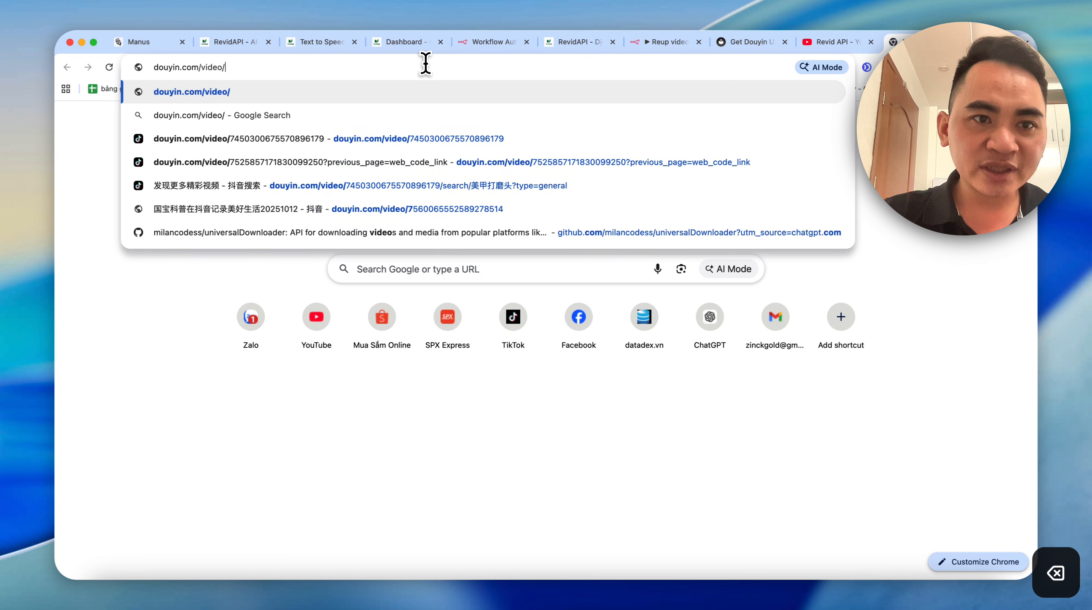
text(user)
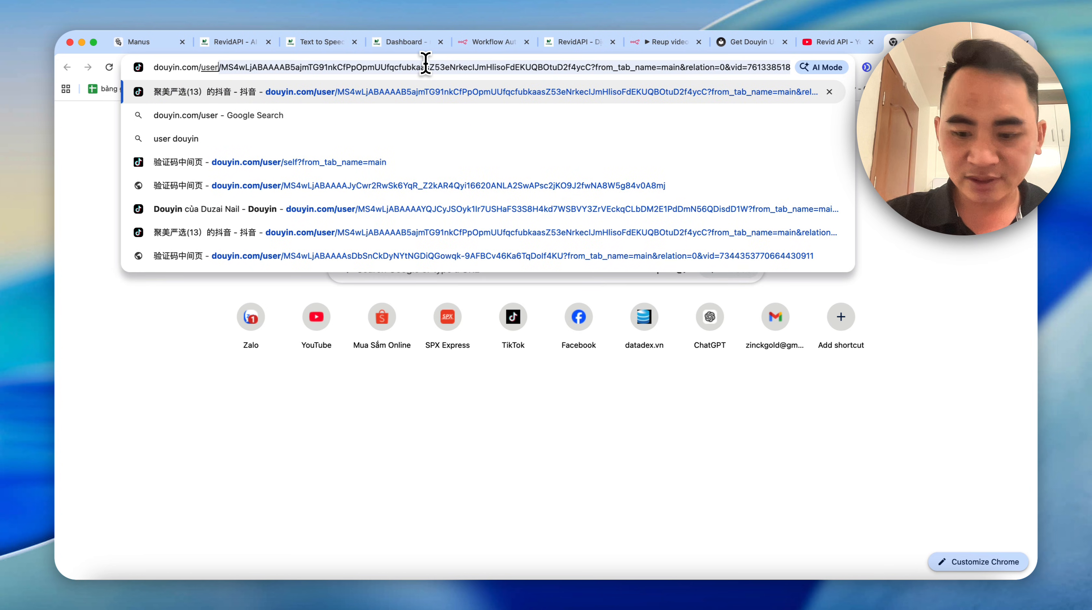
key(super+a)
key(super+v)
key(Return)
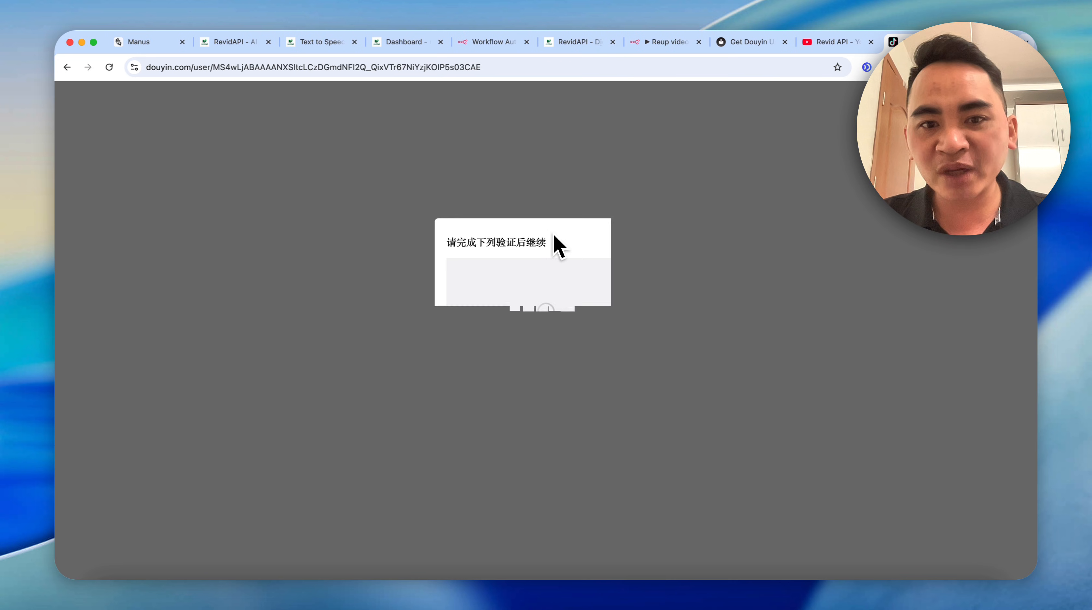
drag(540, 396, 551, 401)
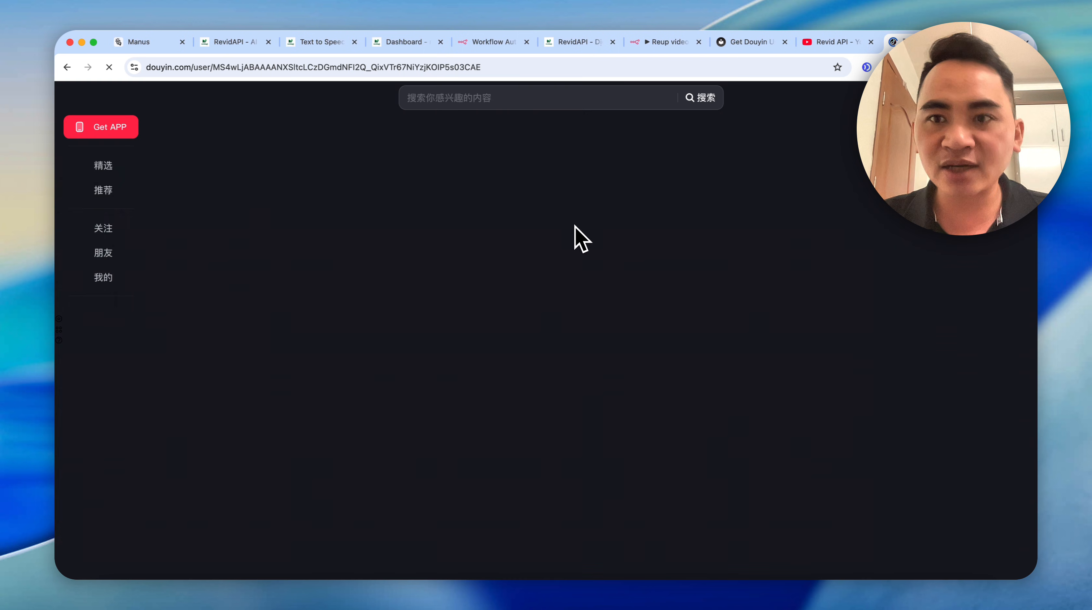
click(833, 91)
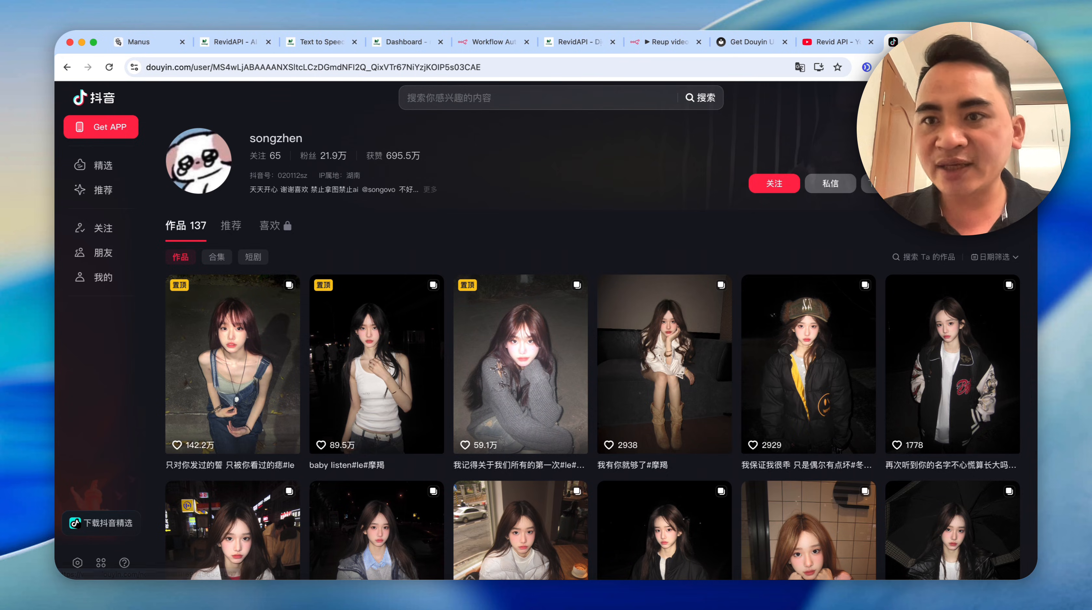
key(super+t)
text(douyin)
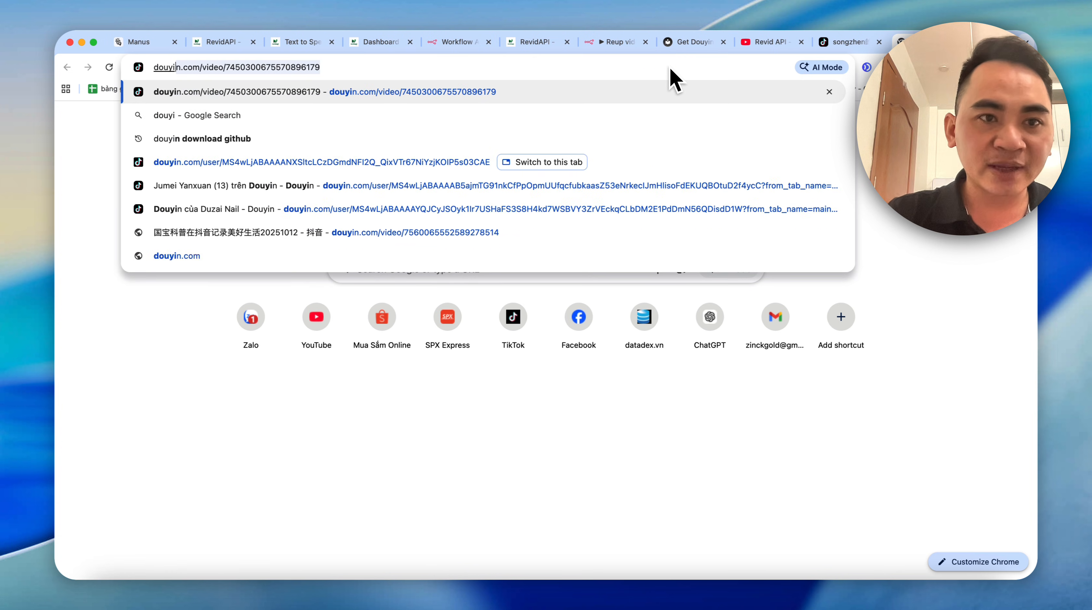
key(Return)
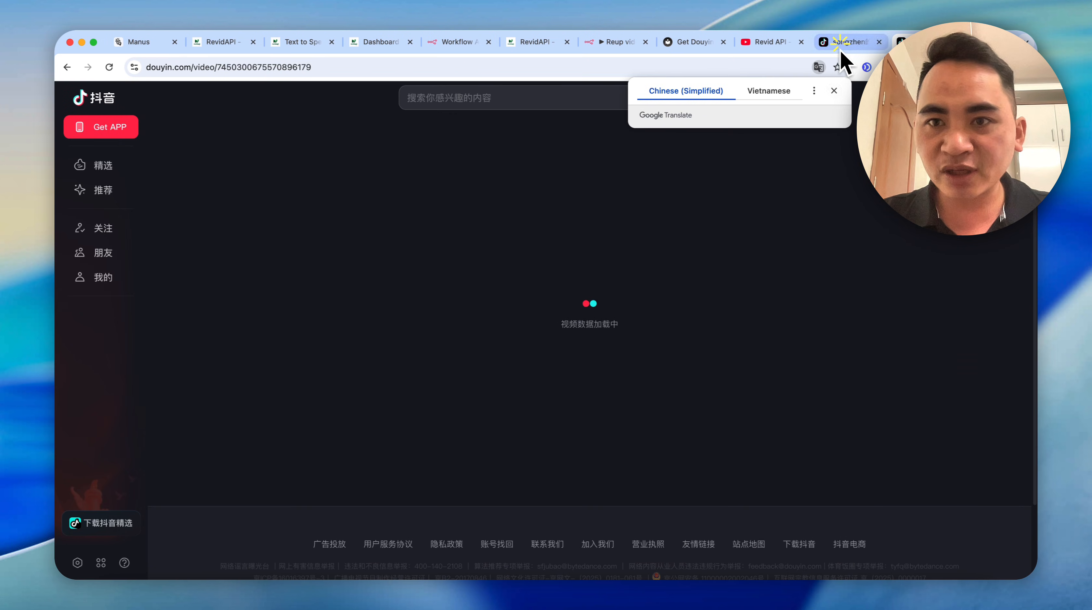
click(839, 50)
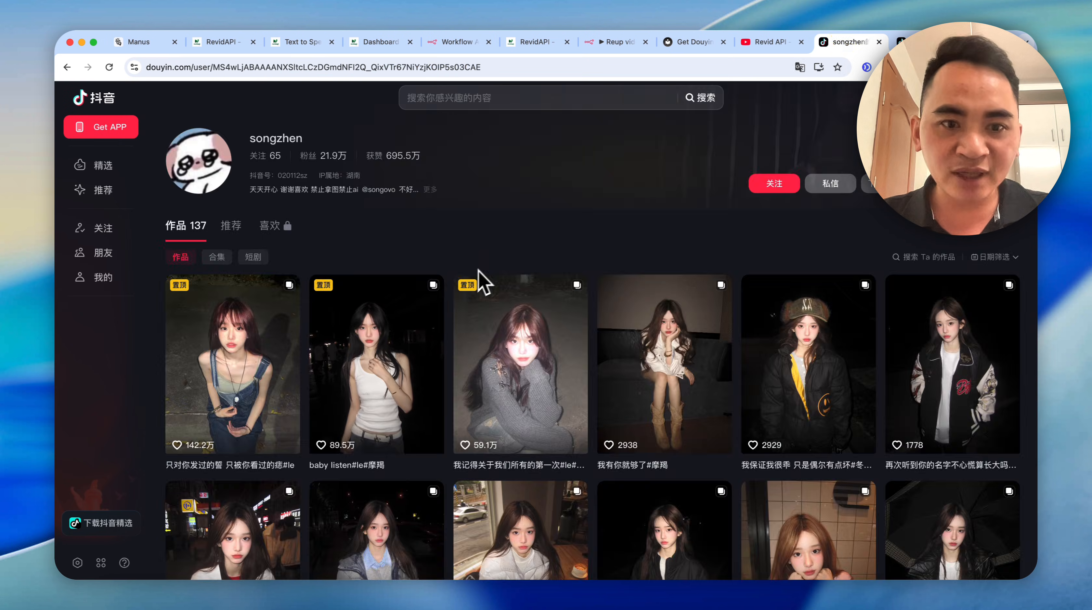
scroll(458, 325, down, 2)
scroll(458, 324, up, 2)
key(ctrl+Tab)
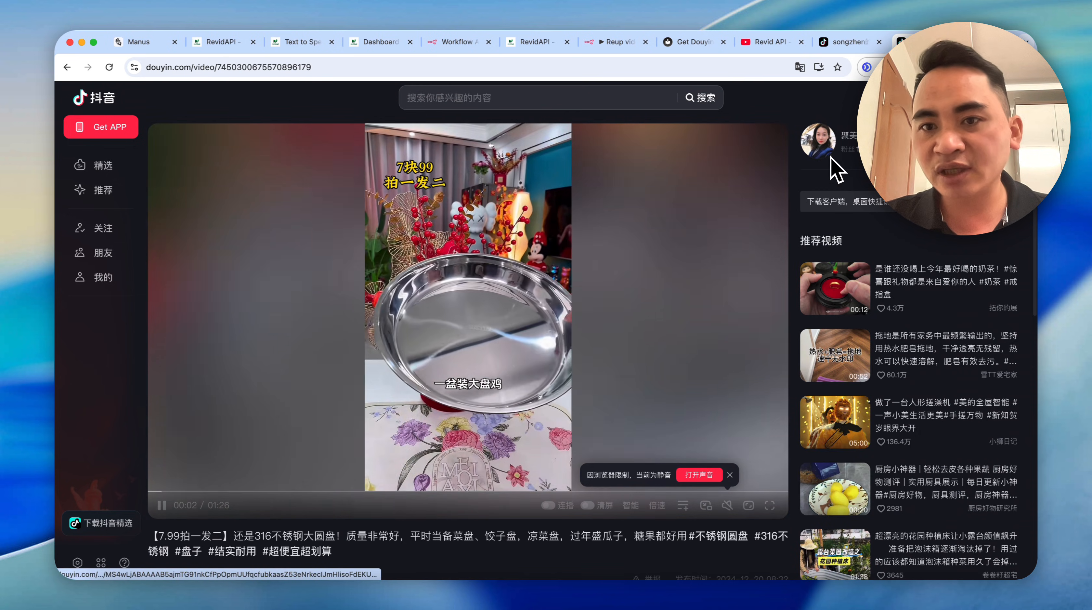
- Open the video author's Douyin channel page and select the user ID that follows /user/ in its address
click(829, 166)
key(ctrl+Tab)
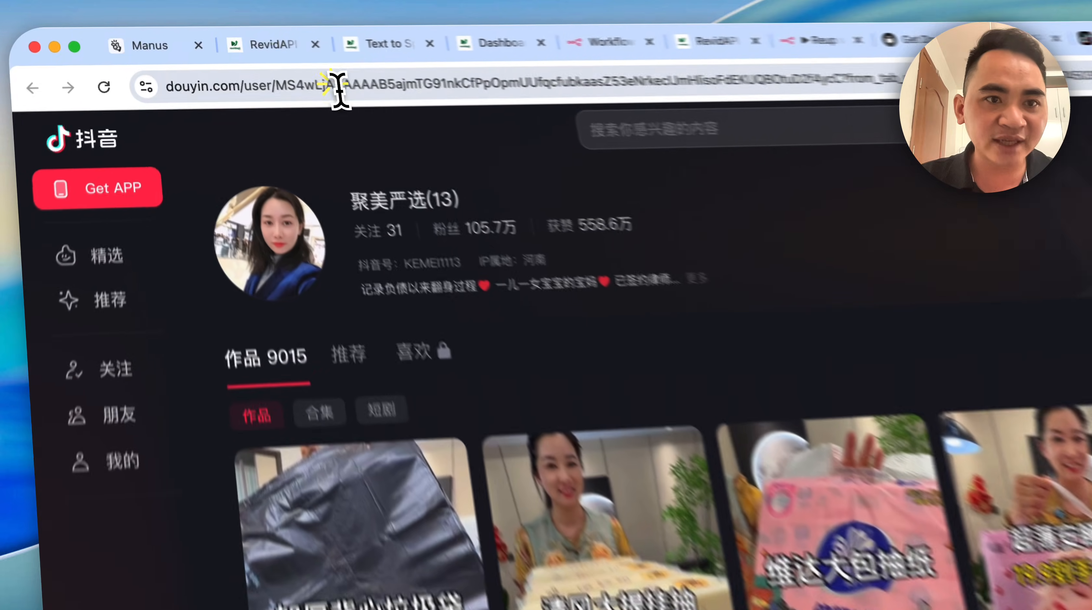
click(193, 67)
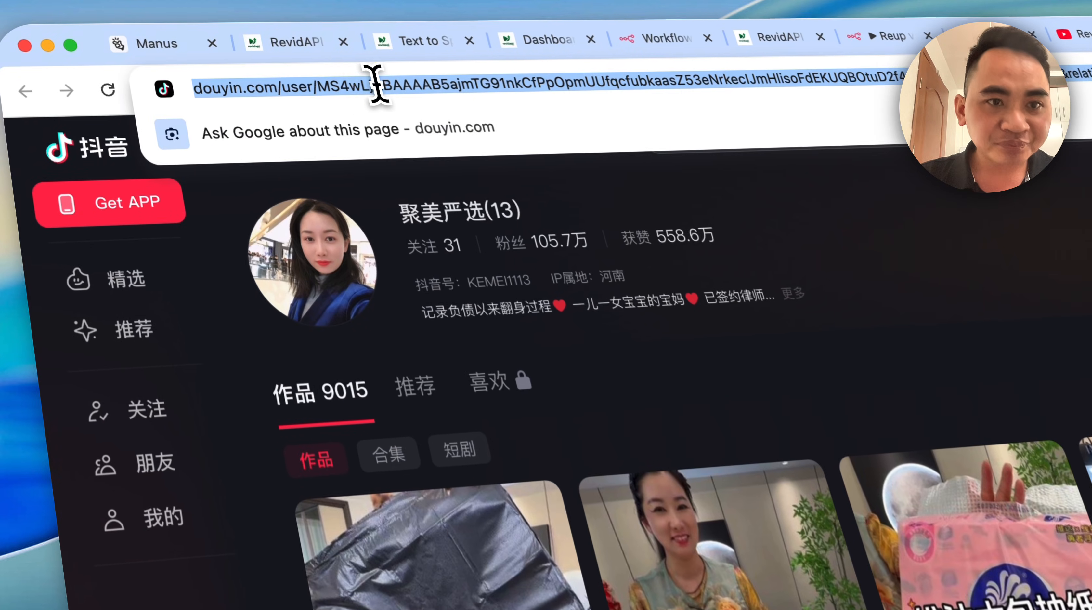
click(302, 87)
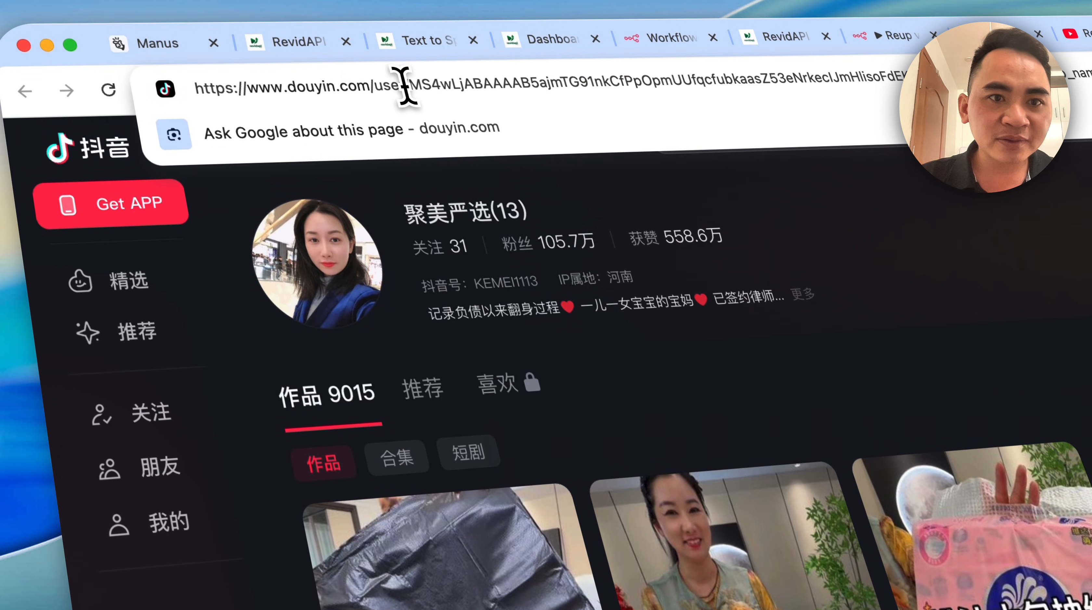
drag(438, 81, 1000, 75)
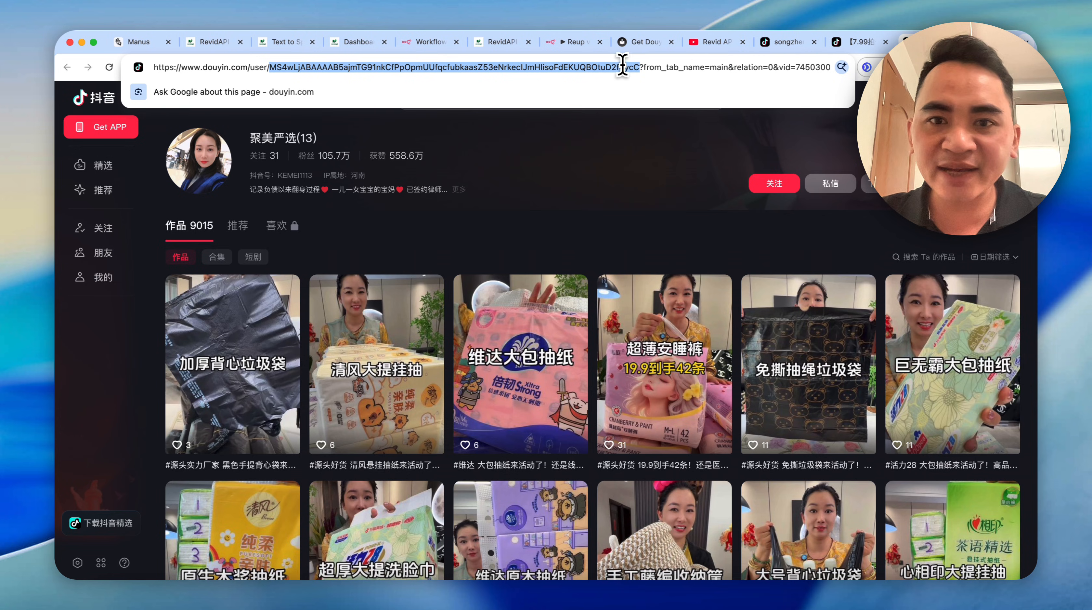
click(639, 67)
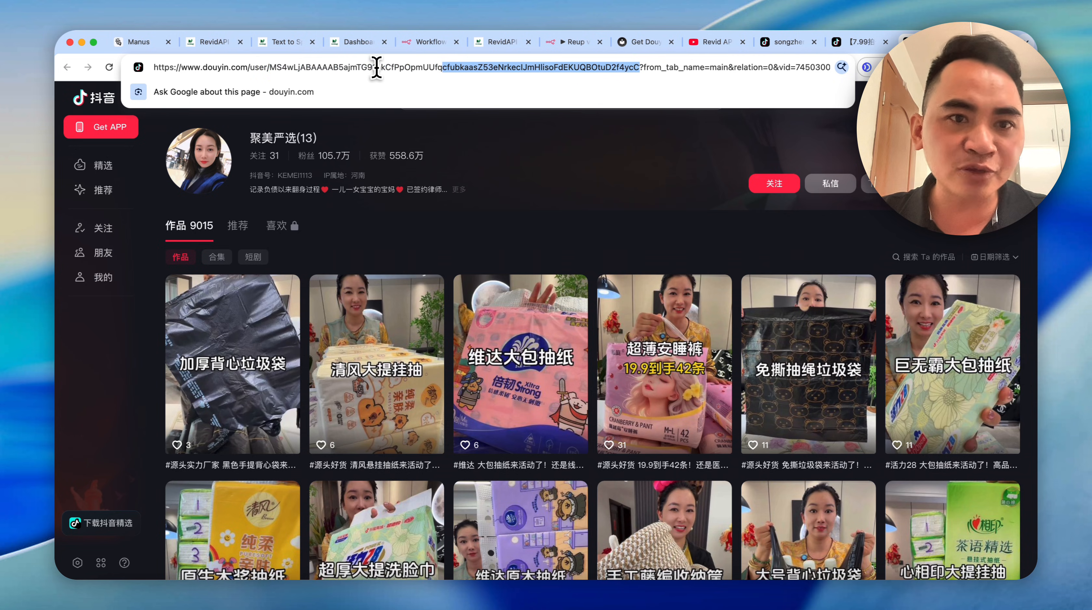
- Look over the videos of the previously opened Douyin channel and select the user ID in that page's address
click(798, 41)
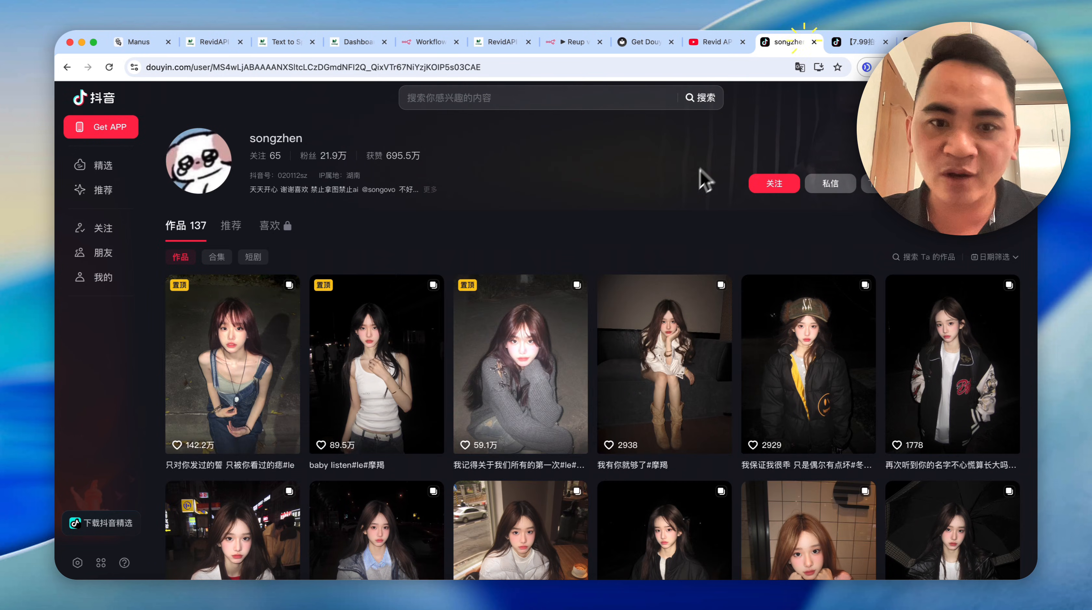
scroll(451, 320, down, 5)
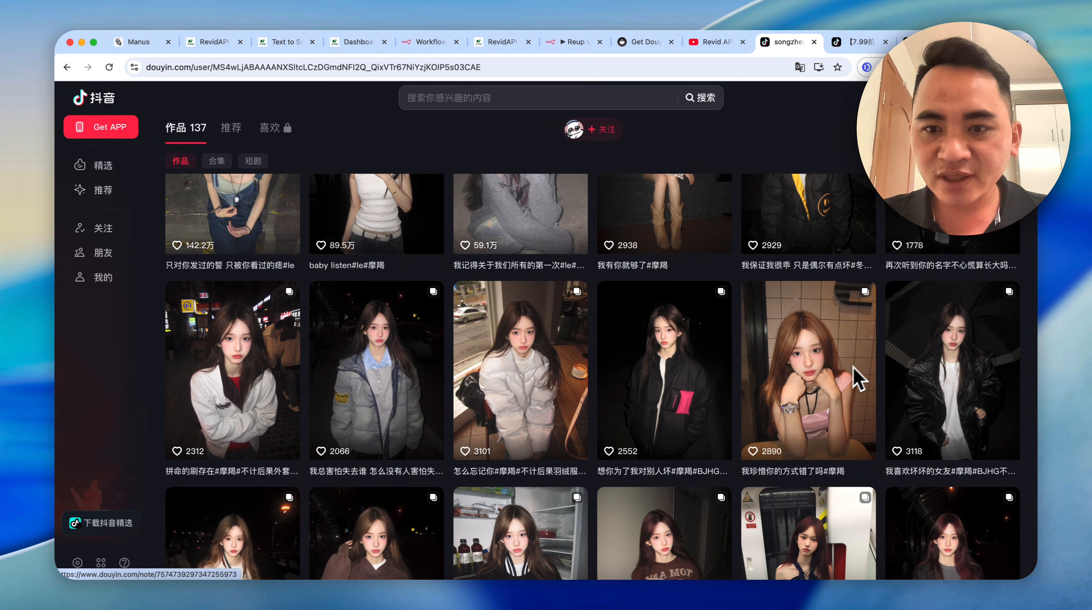
scroll(896, 405, down, 5)
scroll(758, 383, up, 5)
scroll(598, 384, up, 5)
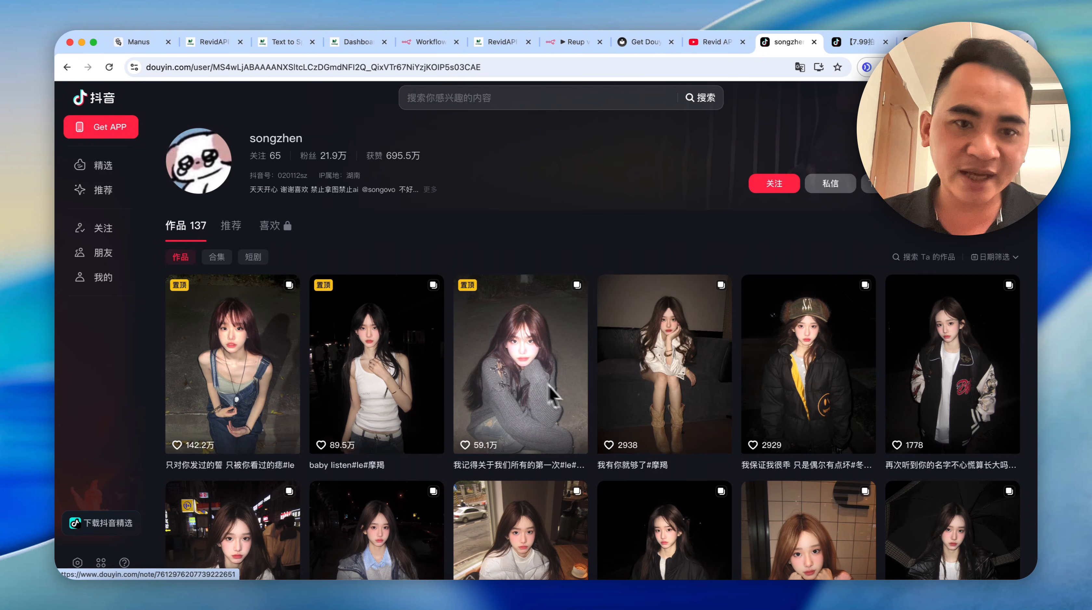
drag(477, 67, 243, 68)
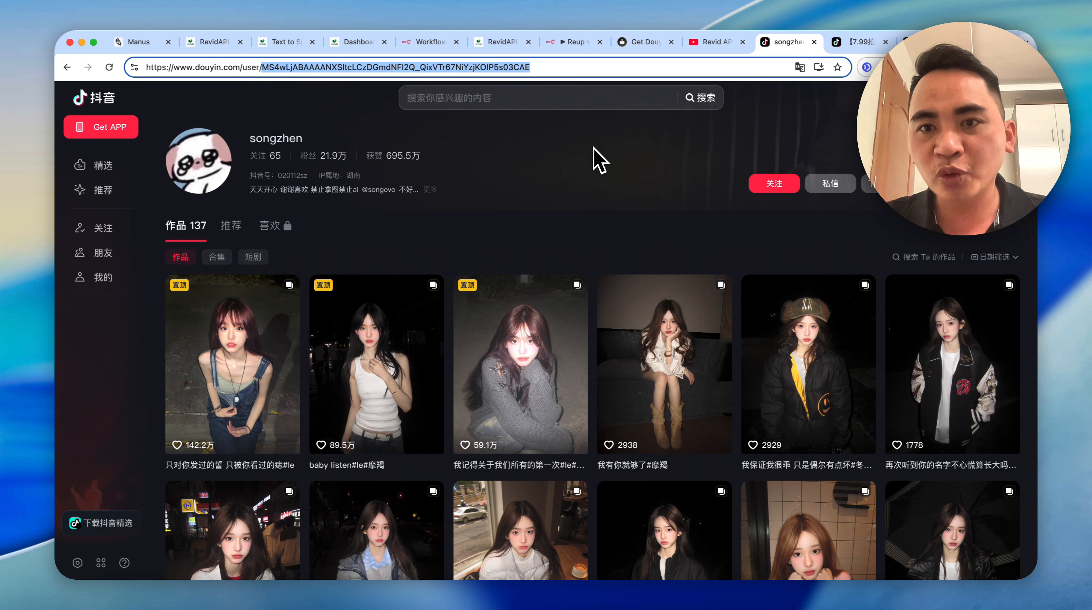
- Return to the video author's channel page and preview the product videos in its list
key(ctrl+Tab)
mouse_move(348, 364)
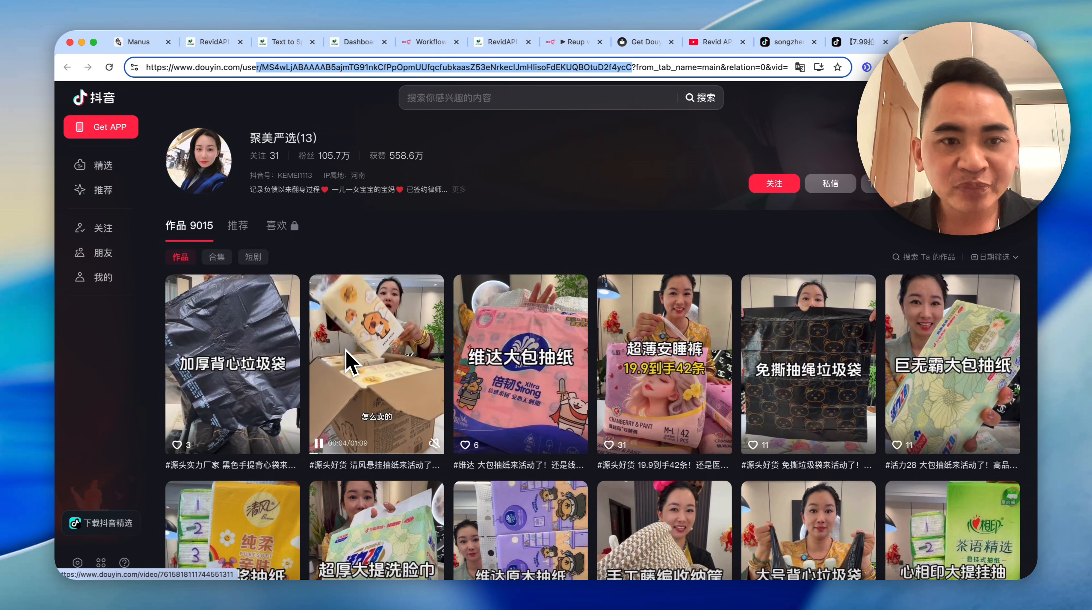
mouse_move(539, 411)
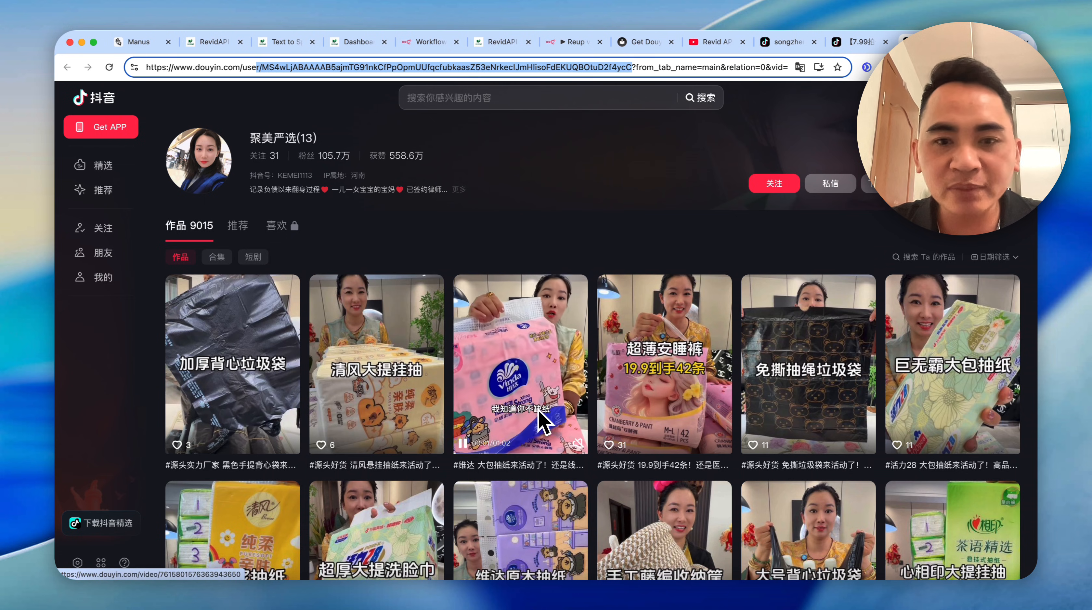
scroll(539, 413, down, 1)
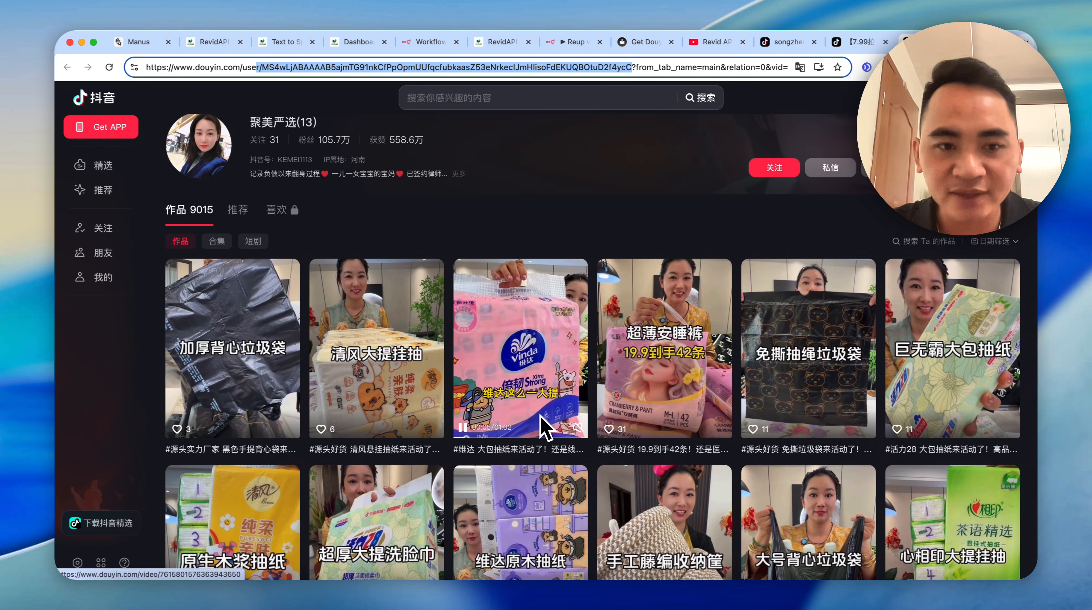
scroll(540, 414, down, 1)
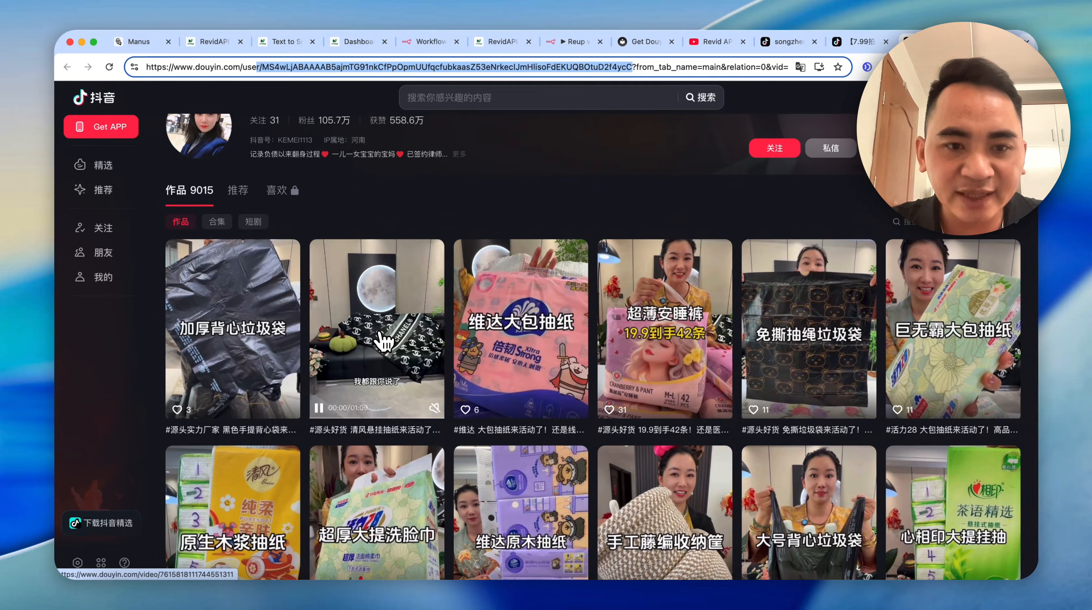
- Play the 清风大提挂抽 video with its sound on for a few seconds, pausing and closing it to return to the channel
click(441, 342)
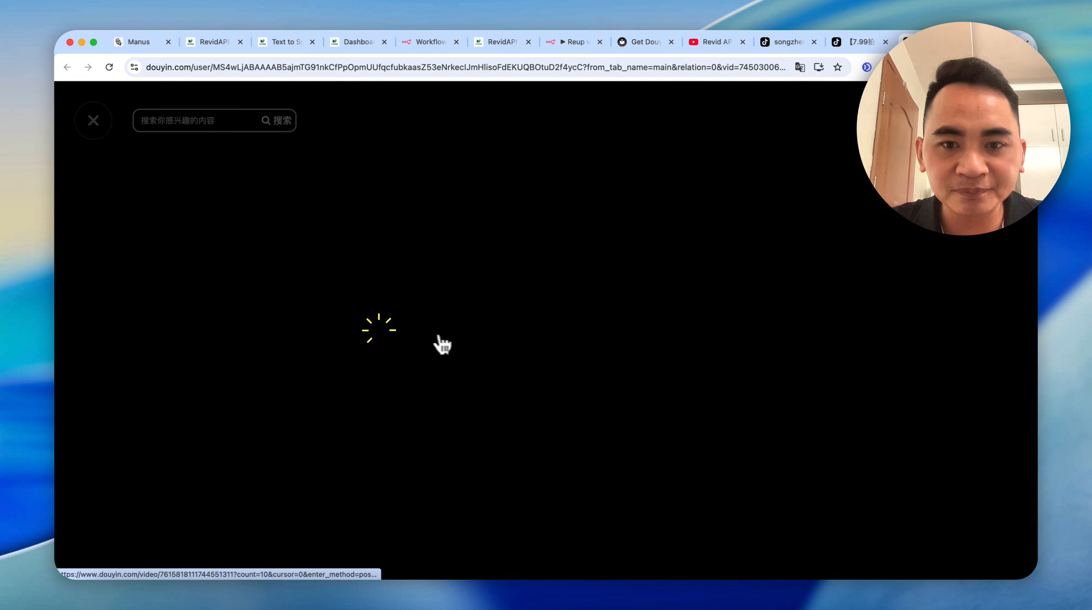
click(584, 280)
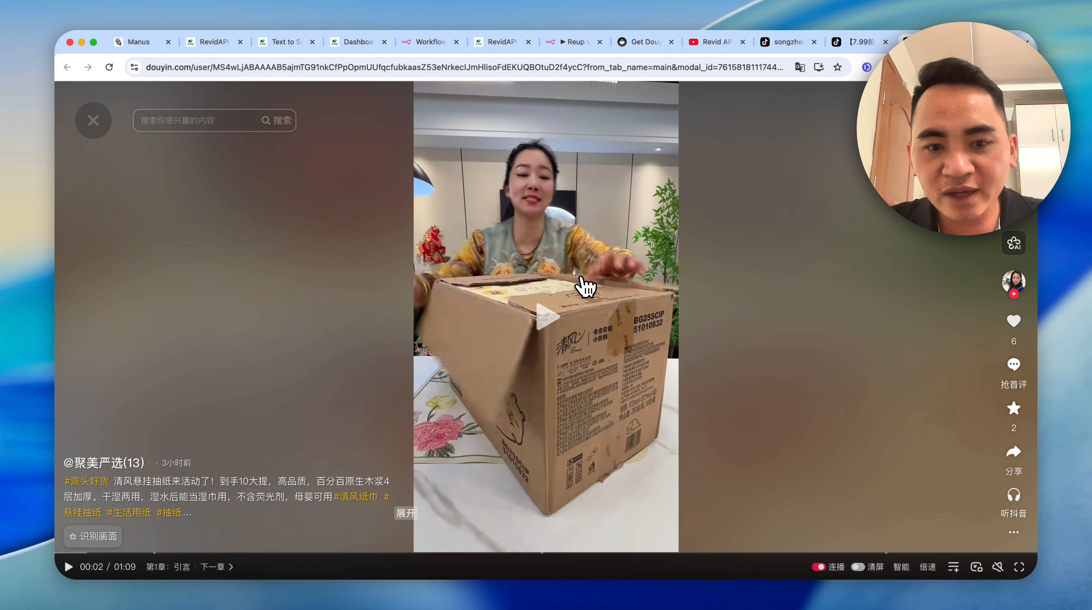
click(585, 283)
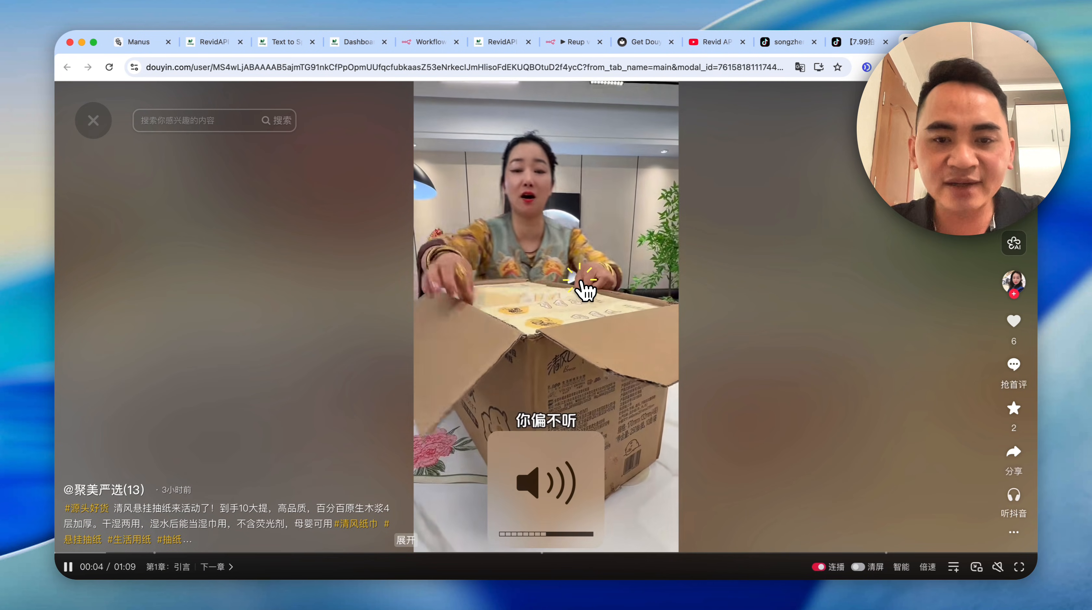
mouse_move(997, 568)
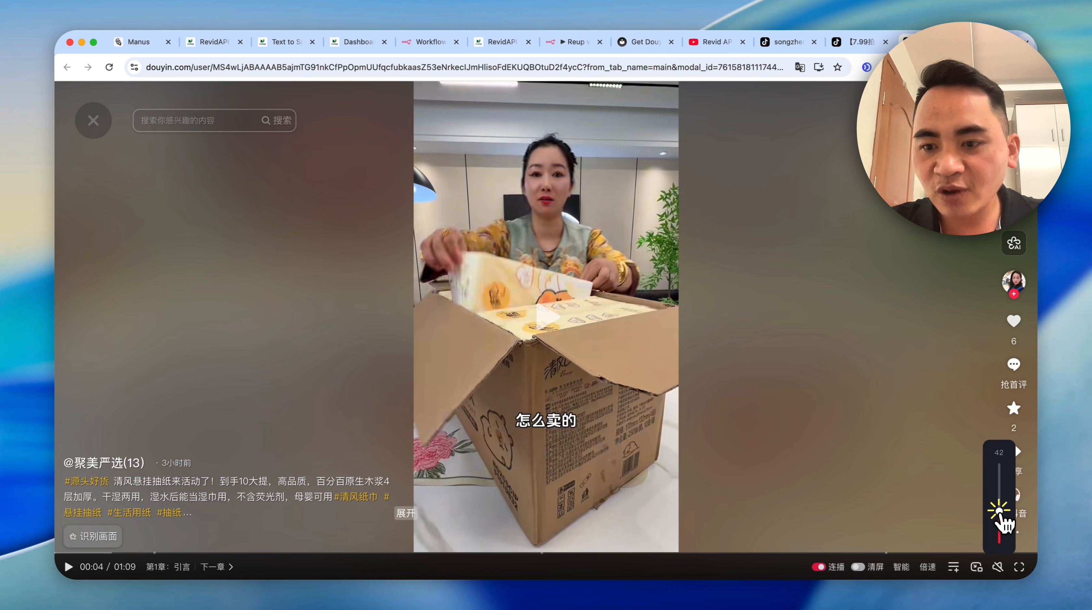
click(581, 346)
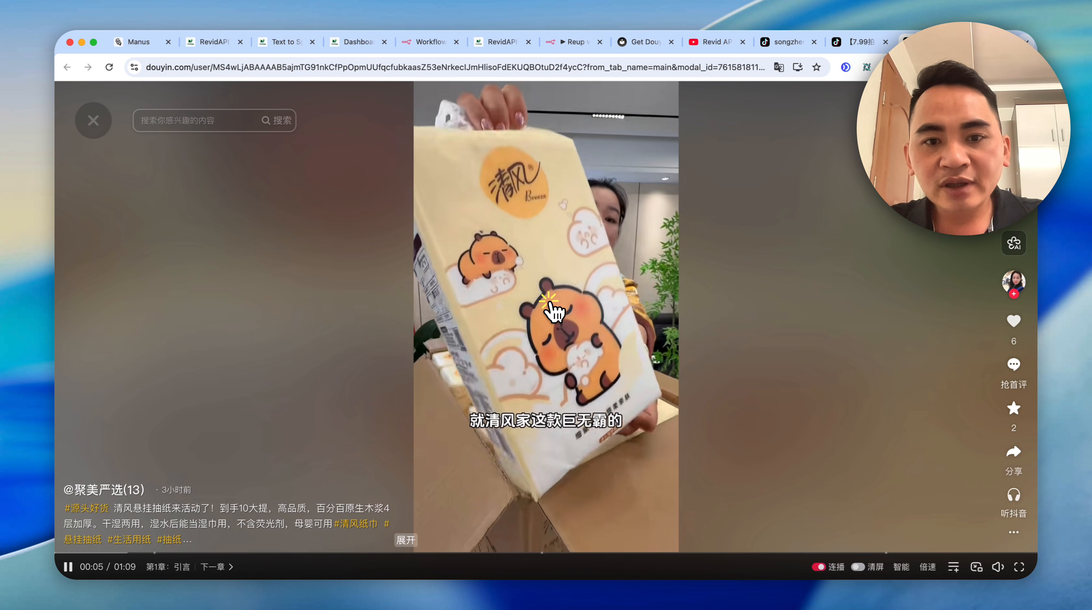
click(554, 311)
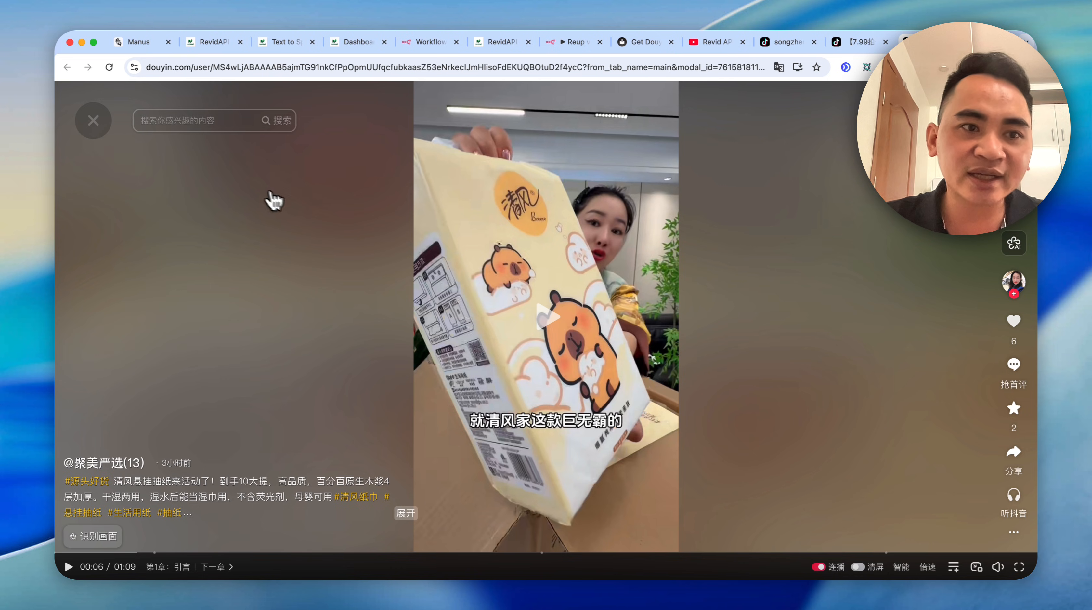
click(93, 121)
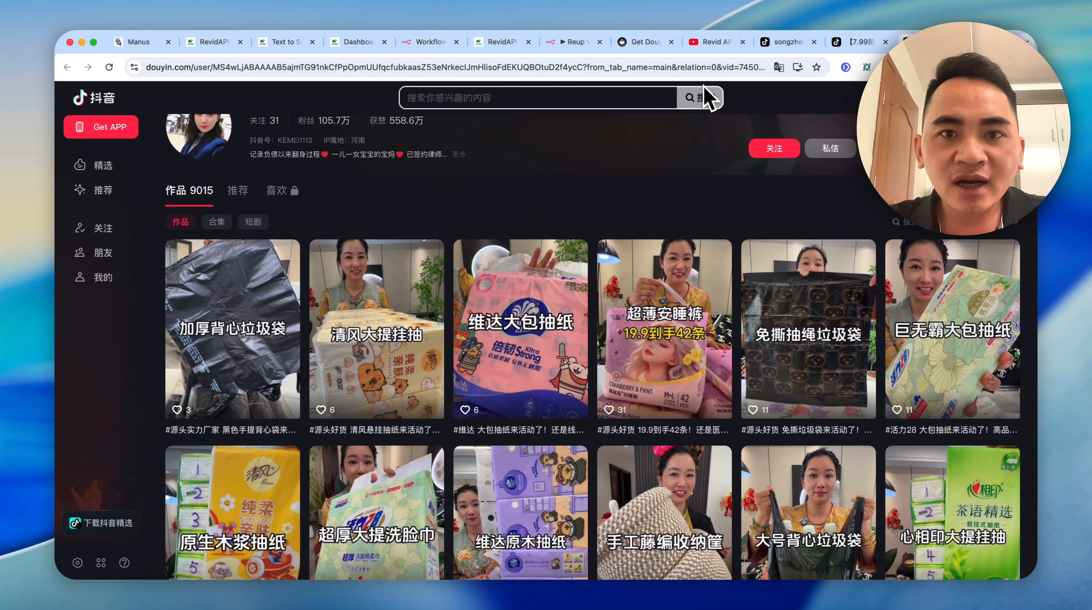
- Switch back to the n8n workflow and examine the x-api-key header in the HTTP Request node
click(429, 41)
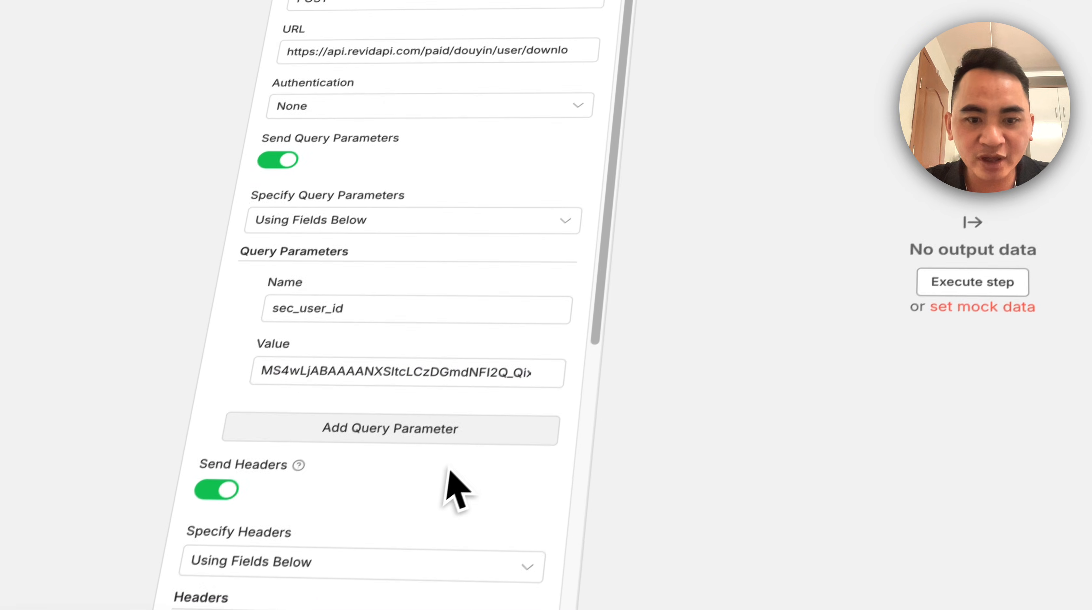
scroll(450, 472, down, 5)
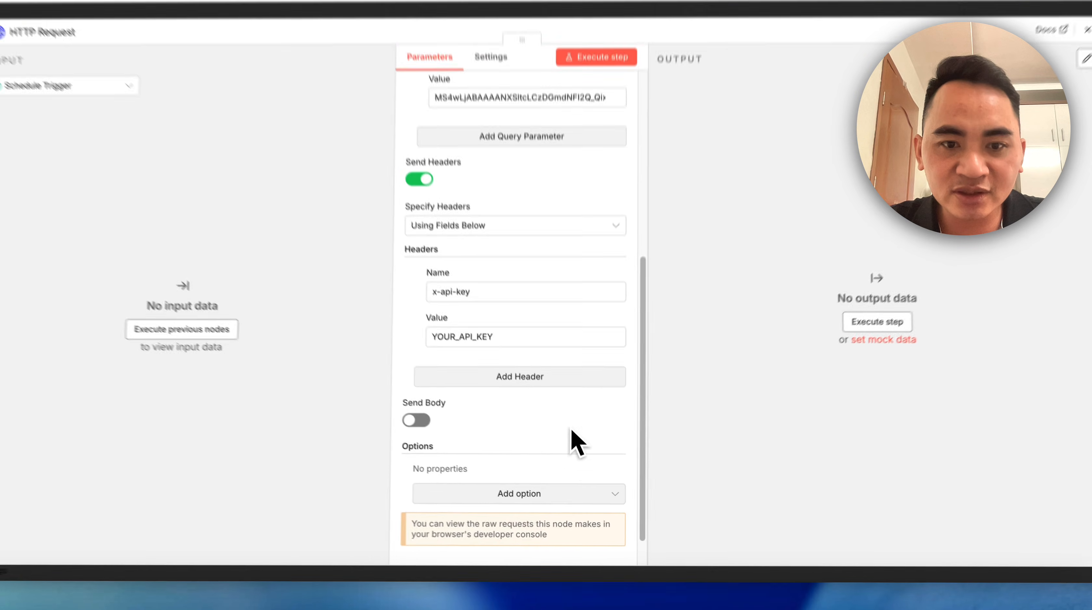
click(482, 334)
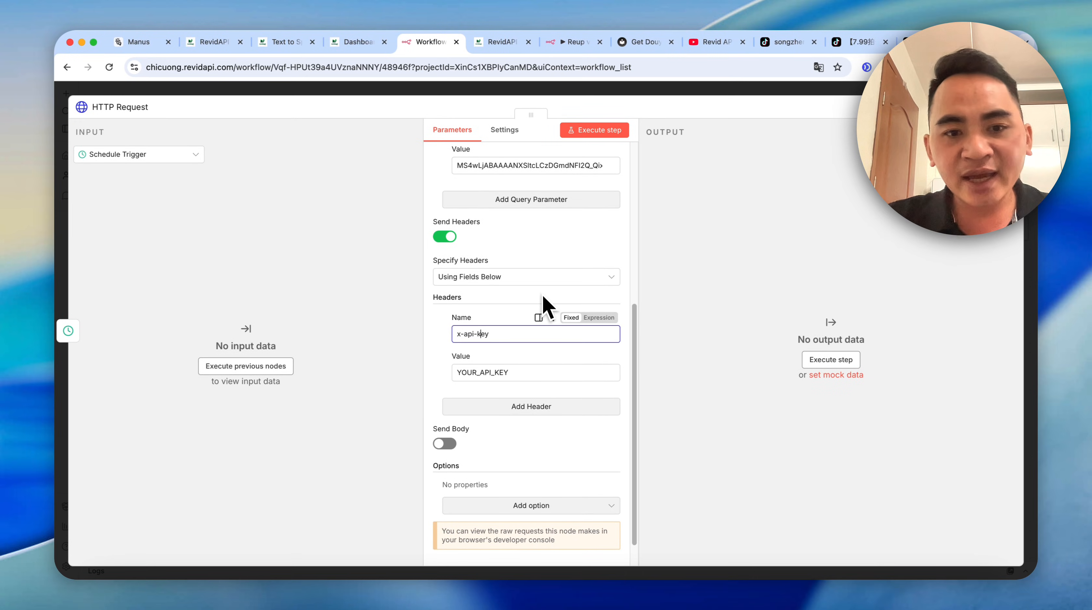
- Log in to the RevidAPI dashboard and review the credits and features of the plans under Usage & Billing
click(212, 41)
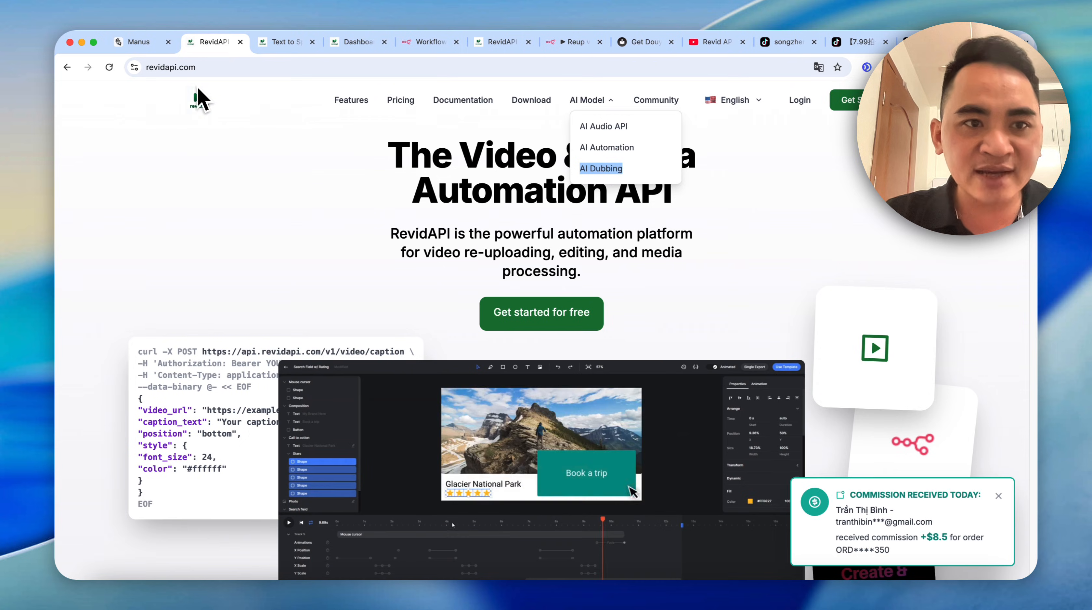
click(802, 101)
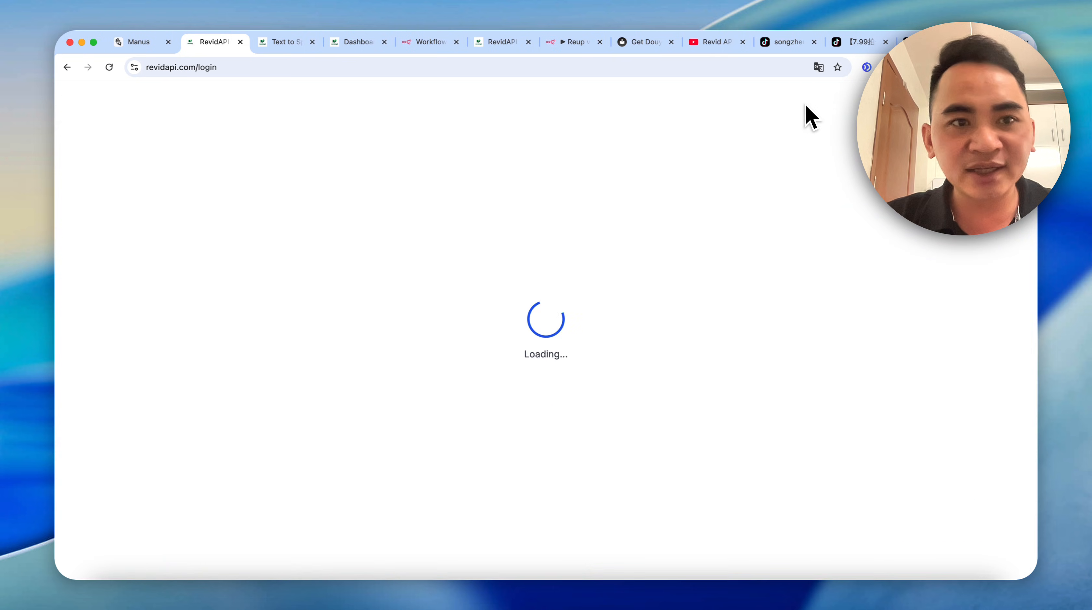
click(624, 440)
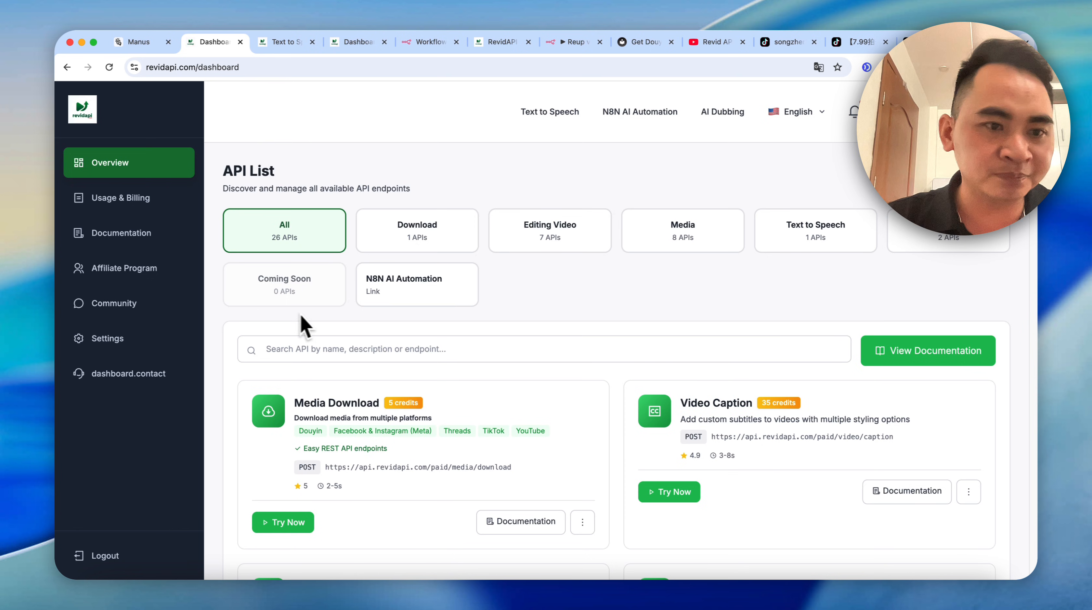
click(149, 198)
scroll(468, 233, down, 5)
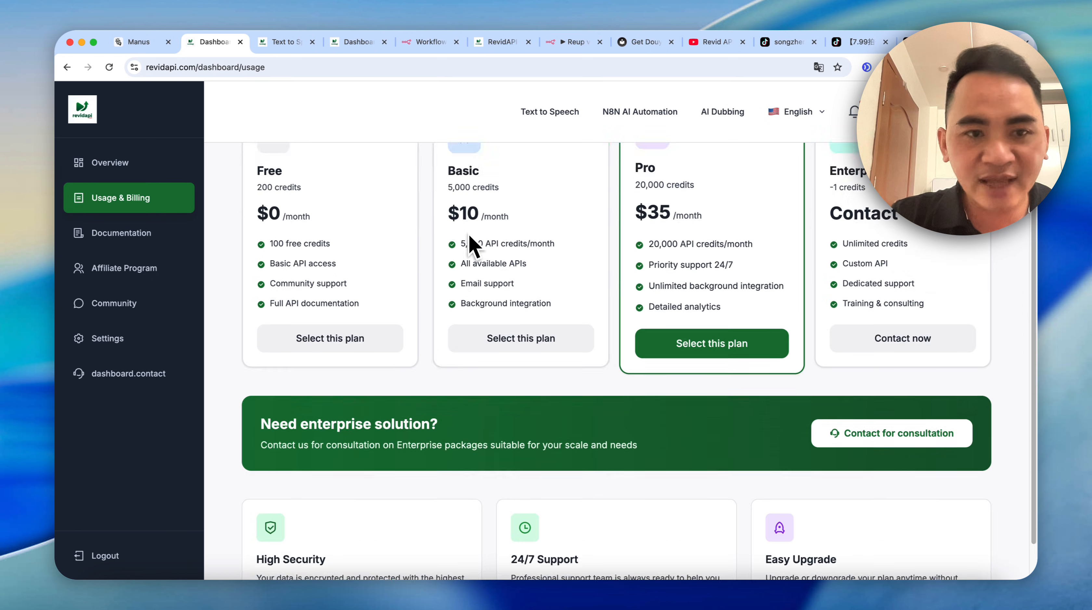
scroll(469, 233, down, 1)
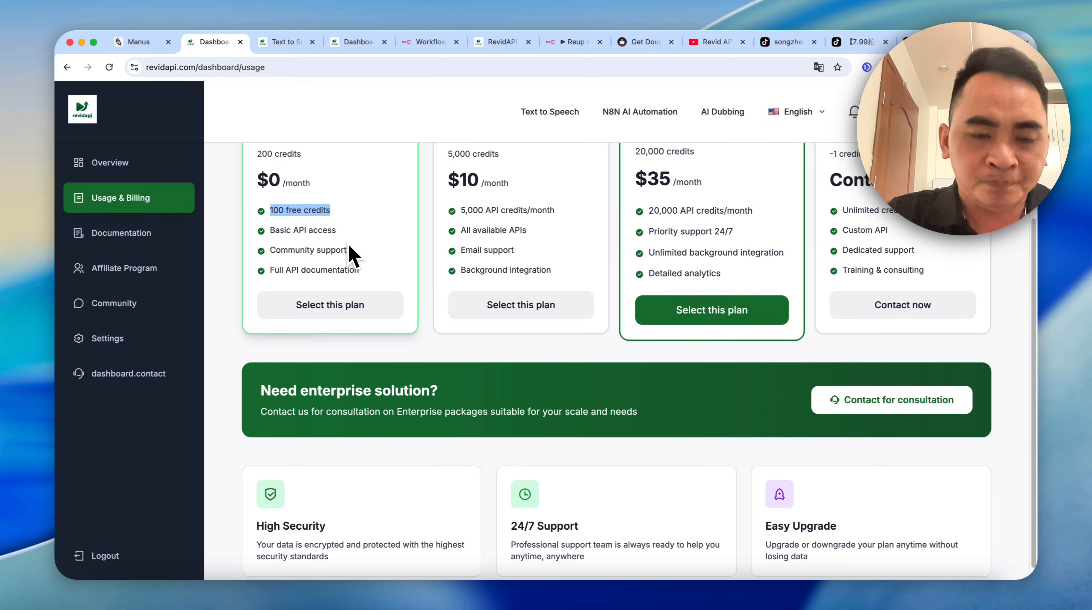
- Copy the API key from the RevidAPI account settings and paste it as the x-api-key header's value in the HTTP Request node
click(133, 339)
scroll(784, 418, down, 2)
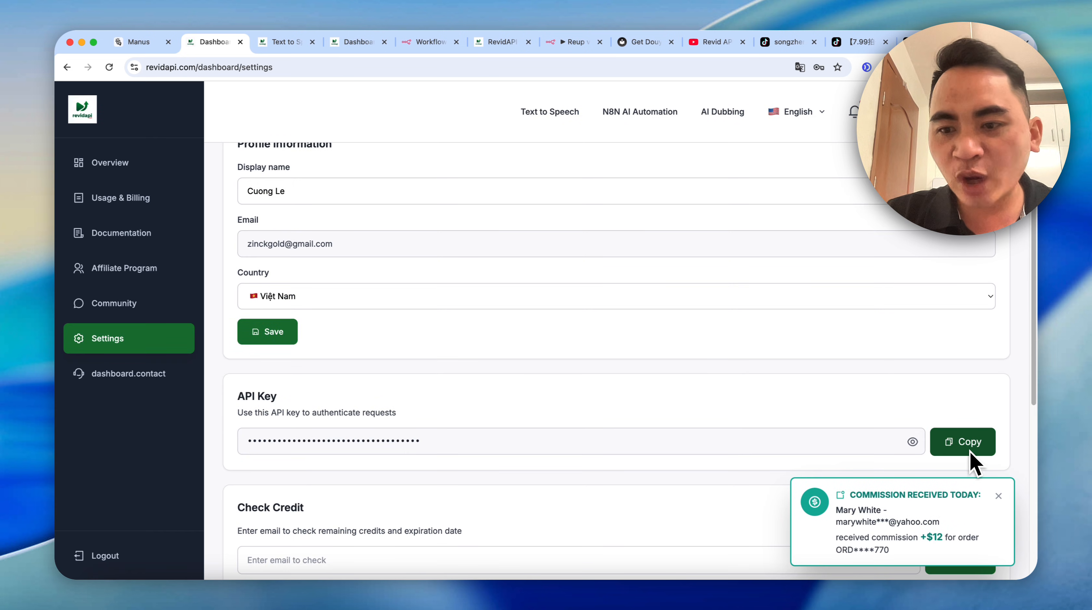
click(446, 437)
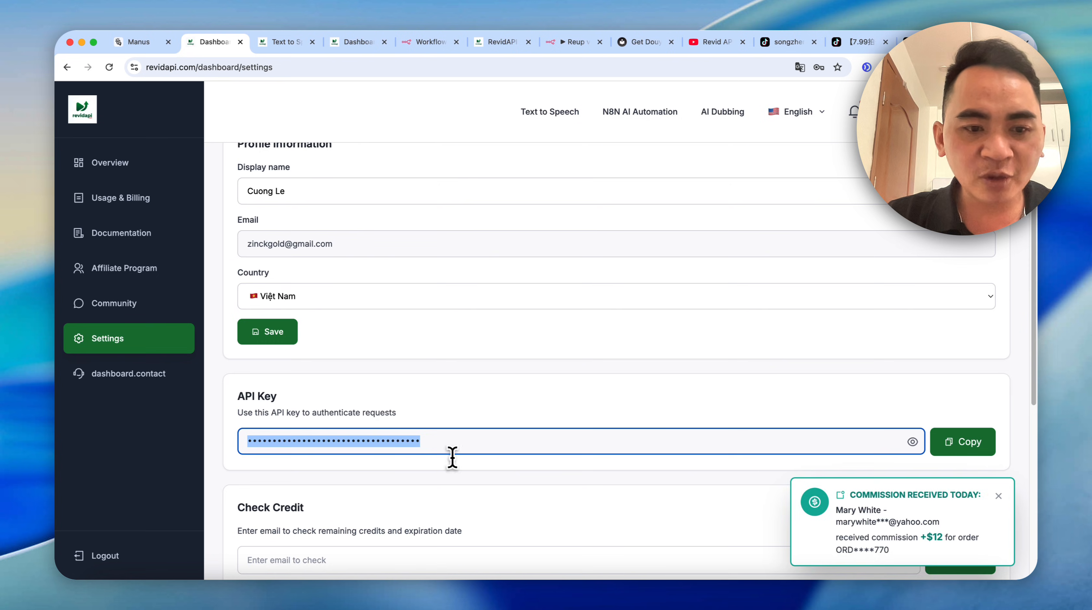
click(384, 444)
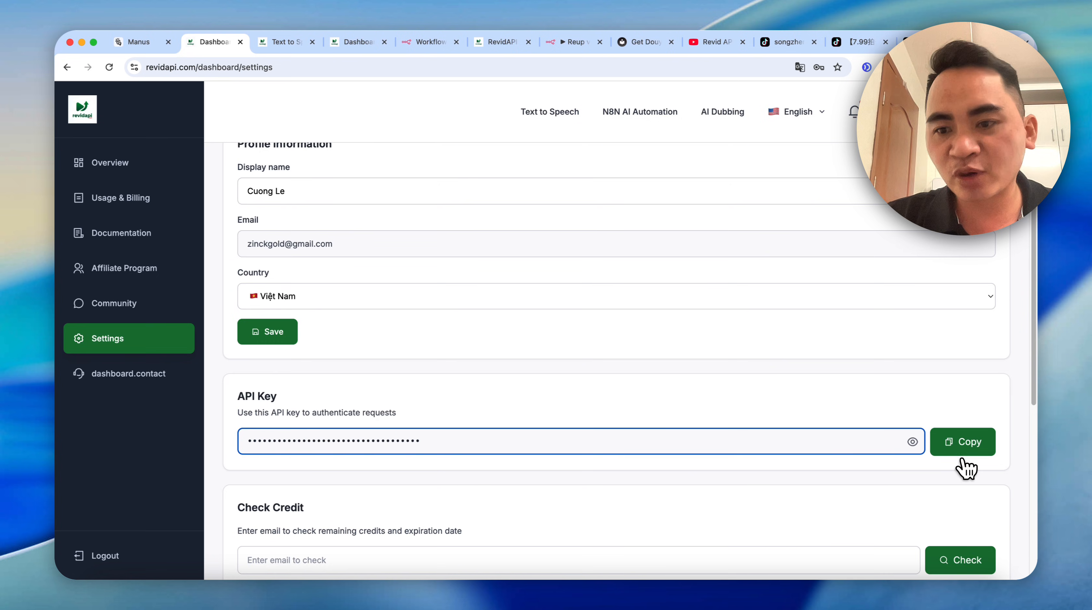
click(966, 443)
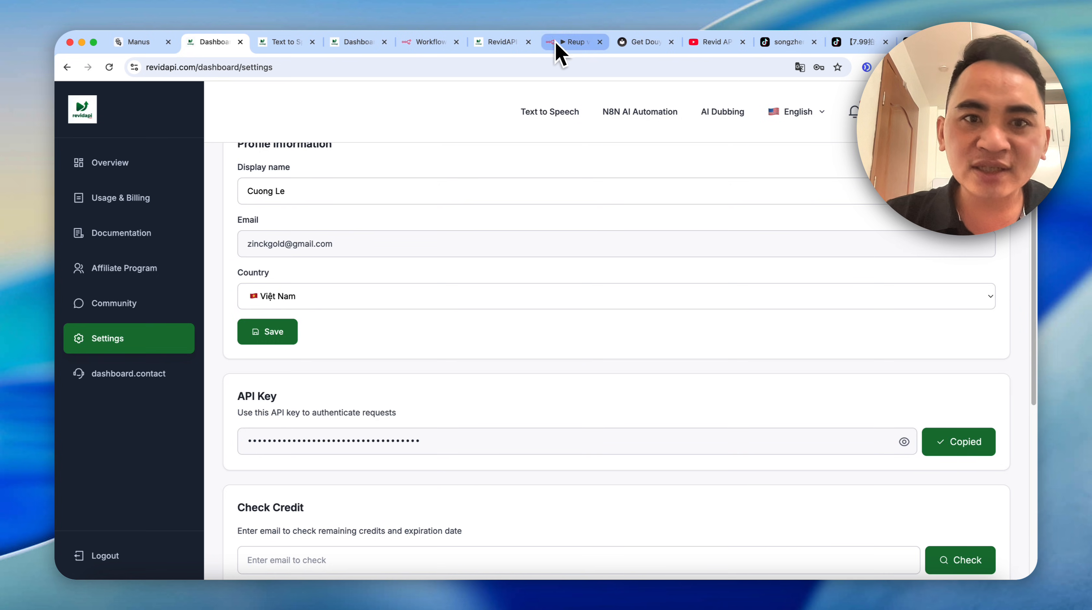
click(441, 45)
key(super+v)
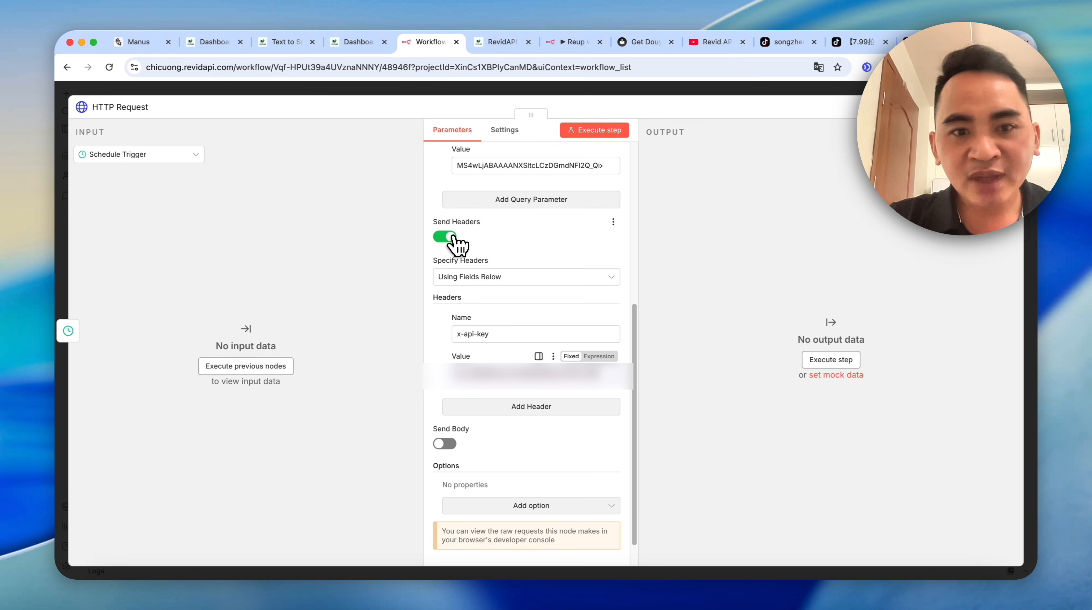
- Set the HTTP Request node's authentication to Generic Credential Type with Header Auth and list the available credentials
scroll(445, 240, up, 10)
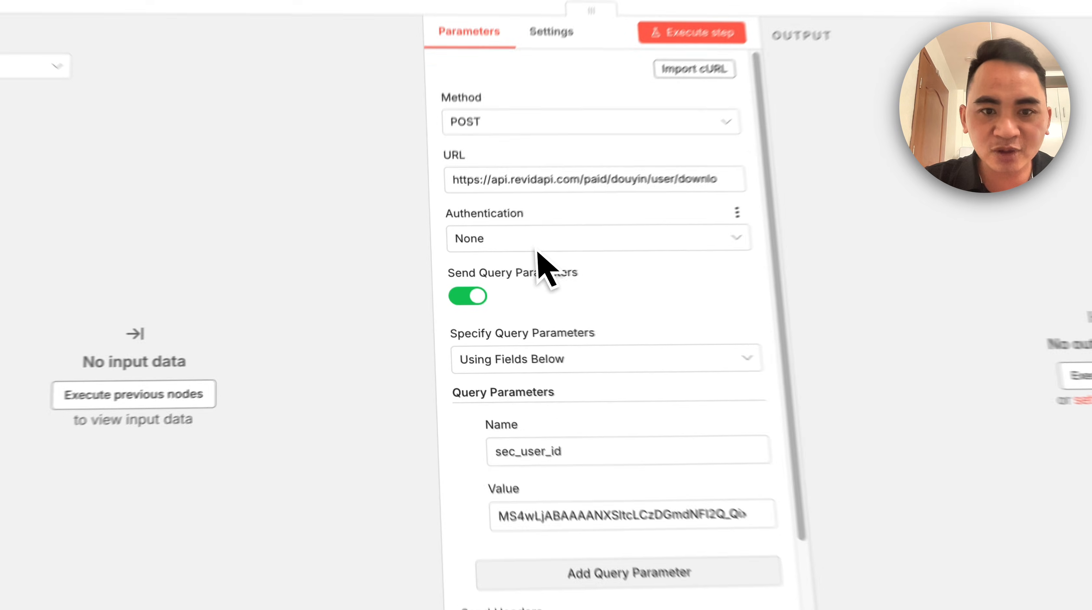
click(607, 230)
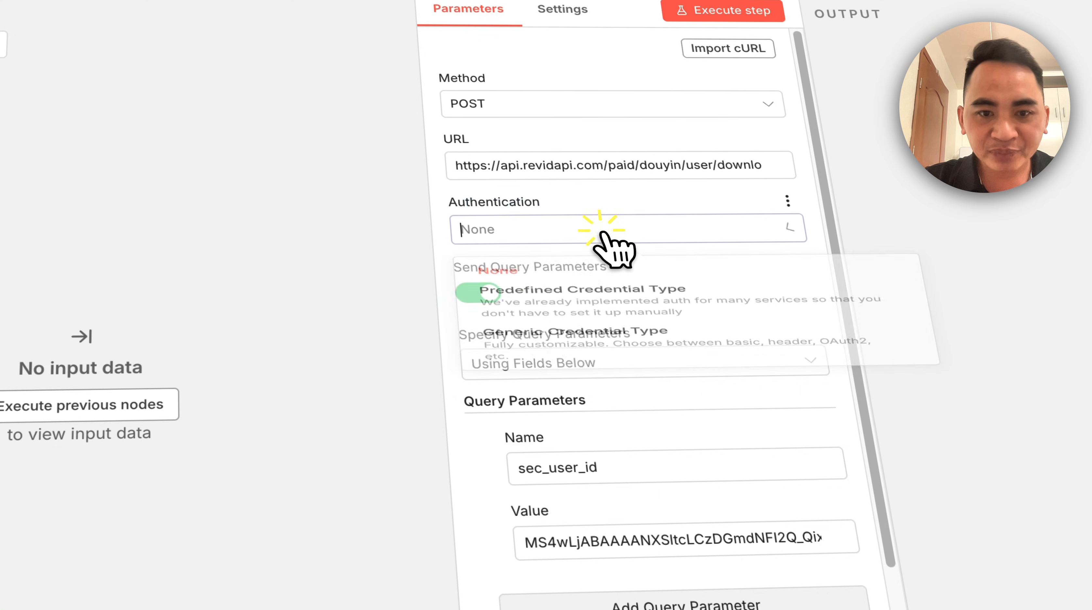
click(595, 378)
click(578, 294)
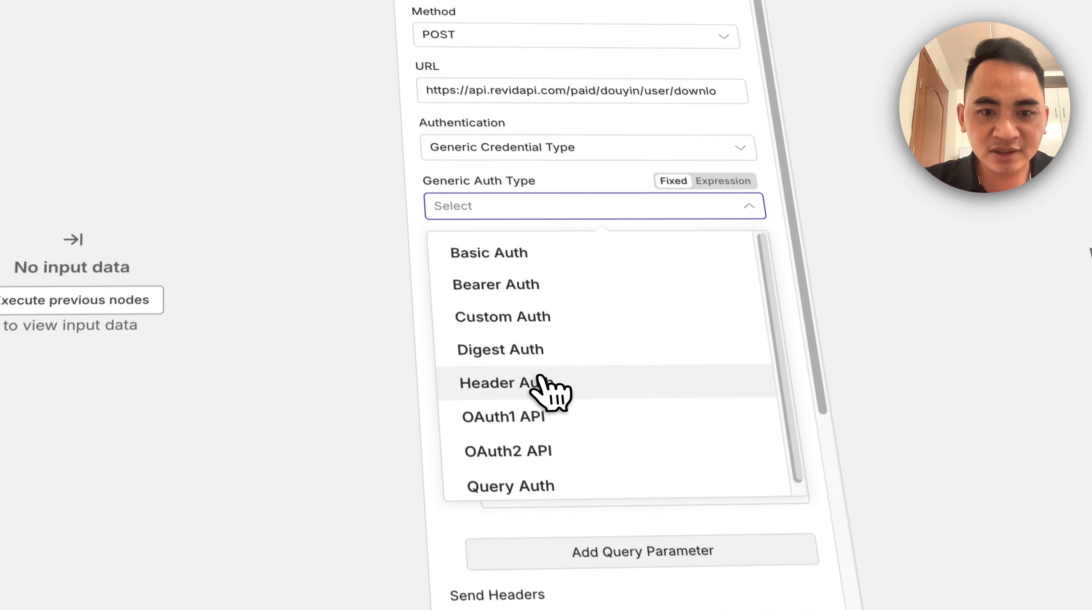
click(548, 383)
click(594, 316)
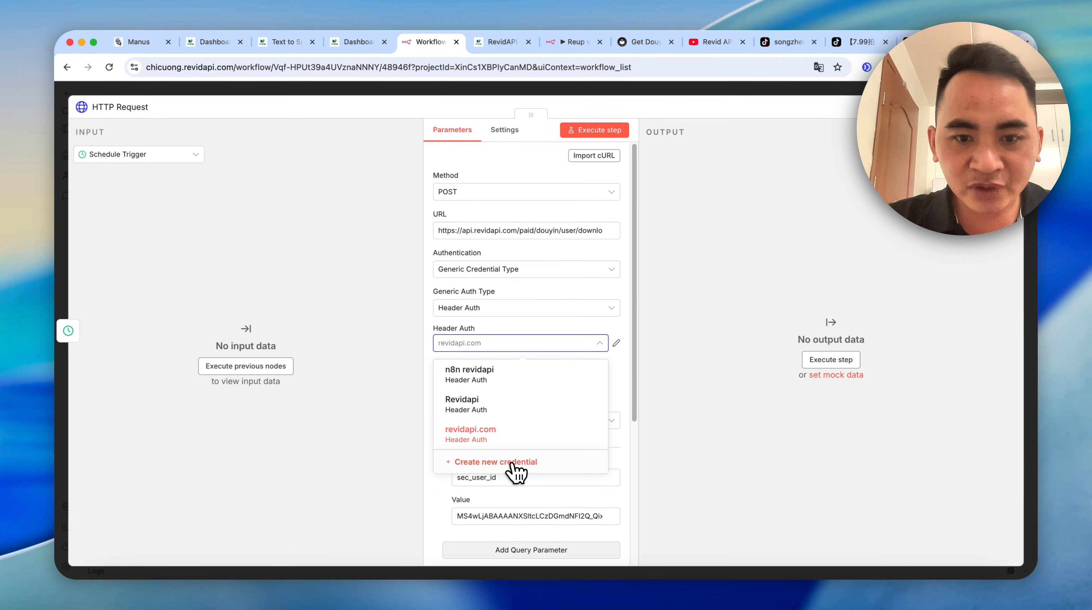
- Create a new Header Auth credential with x-api-key as its name and the RevidAPI API key as its value, and start renaming it
click(530, 460)
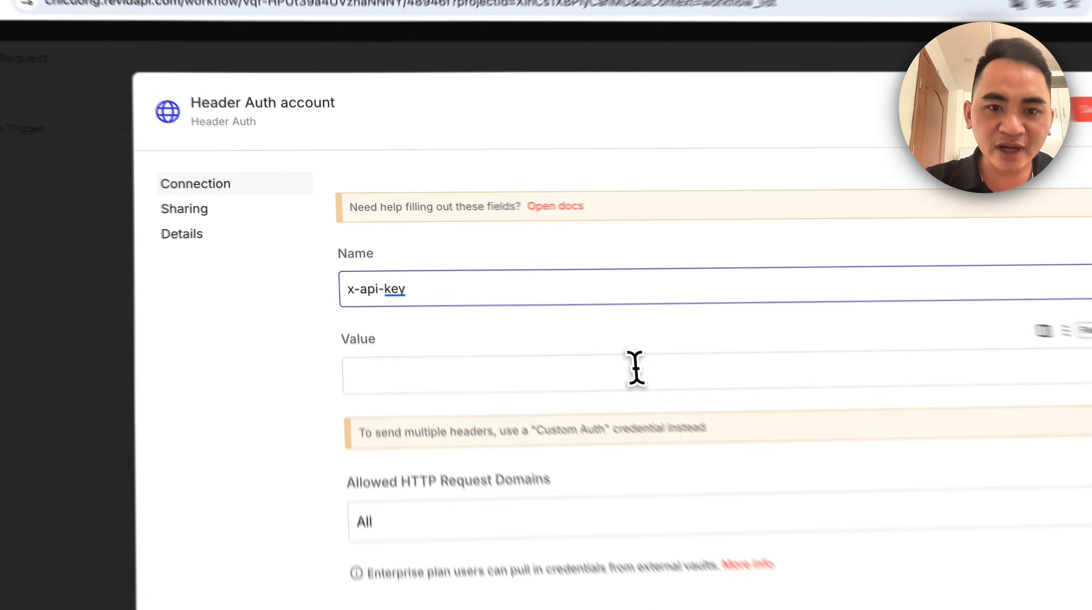
click(512, 316)
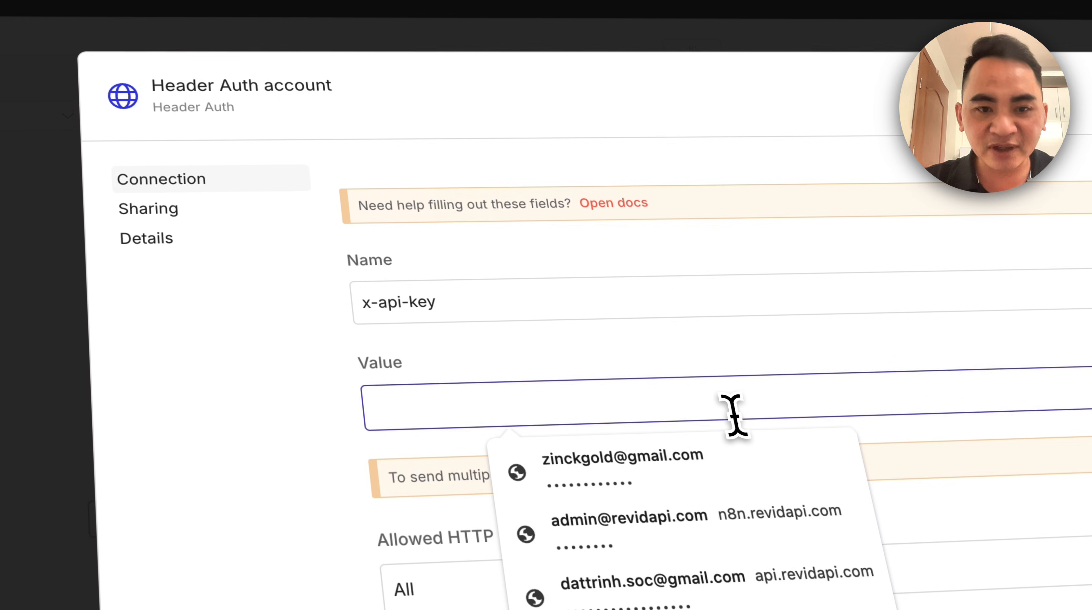
key(super+v)
click(308, 86)
text(re)
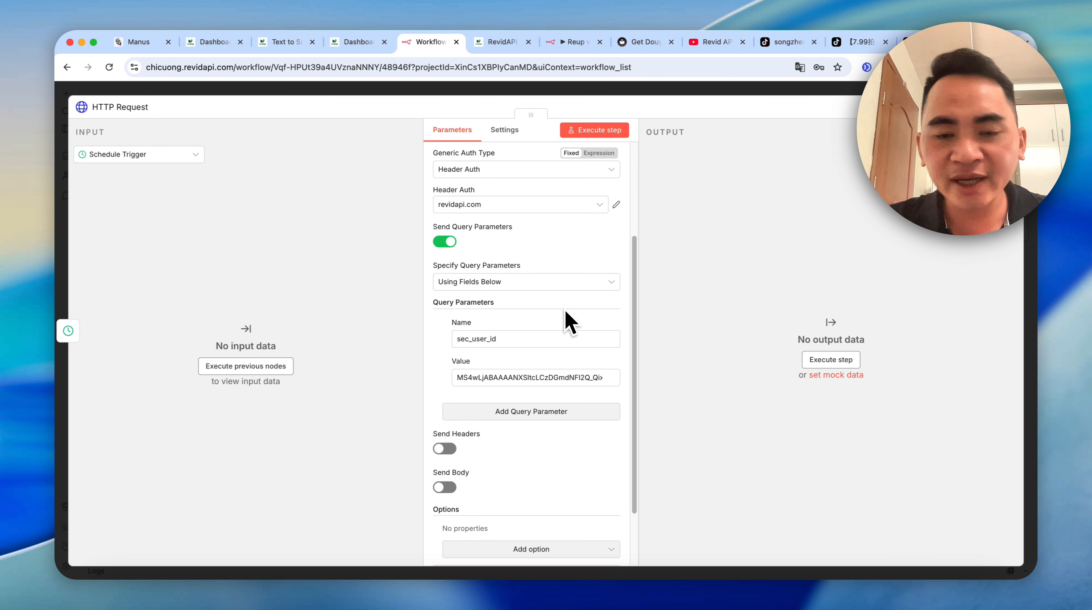
- Check the authentication and query settings, execute the HTTP Request node, and show its output as Schema
scroll(571, 323, down, 2)
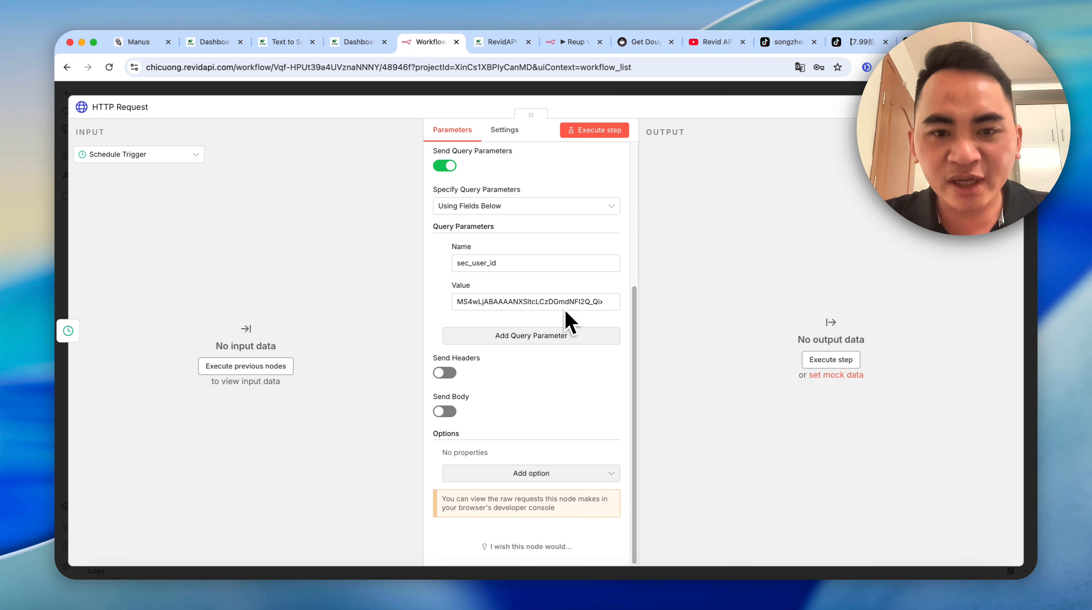
scroll(570, 323, up, 5)
scroll(580, 256, down, 5)
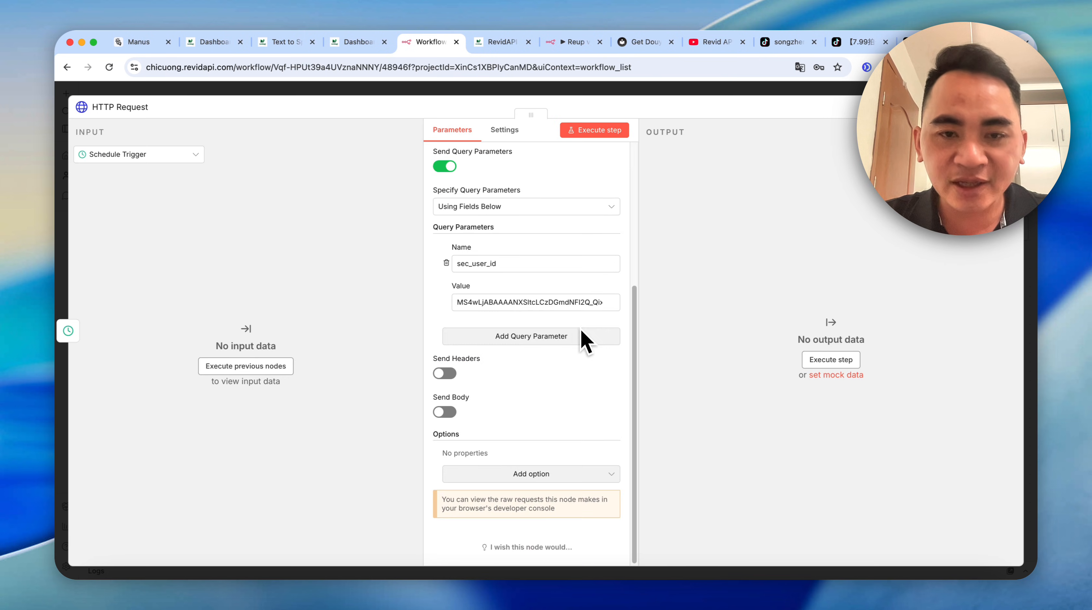
scroll(450, 220, up, 3)
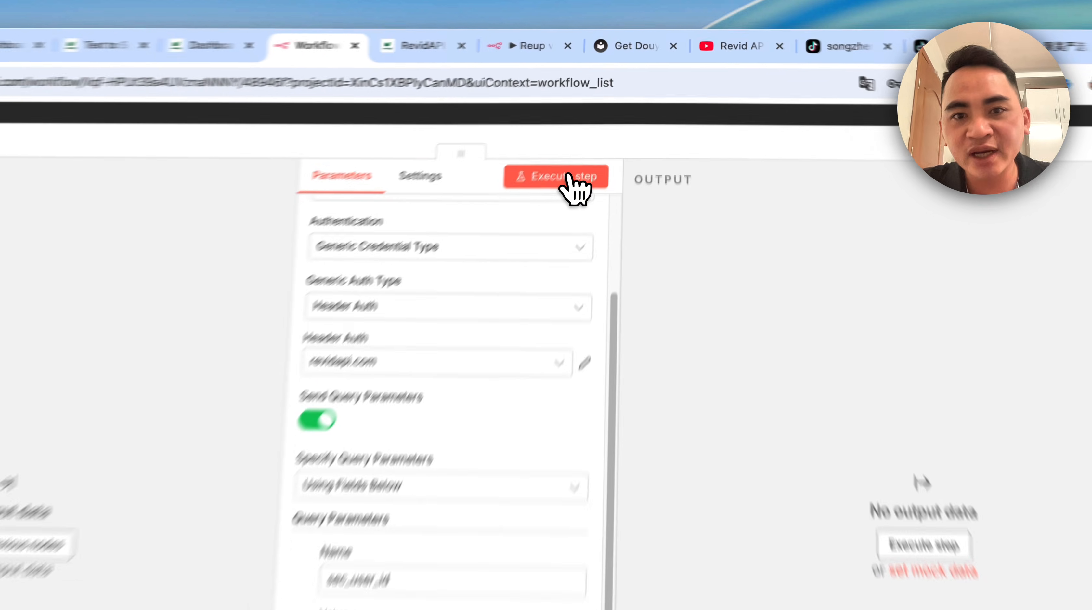
click(596, 129)
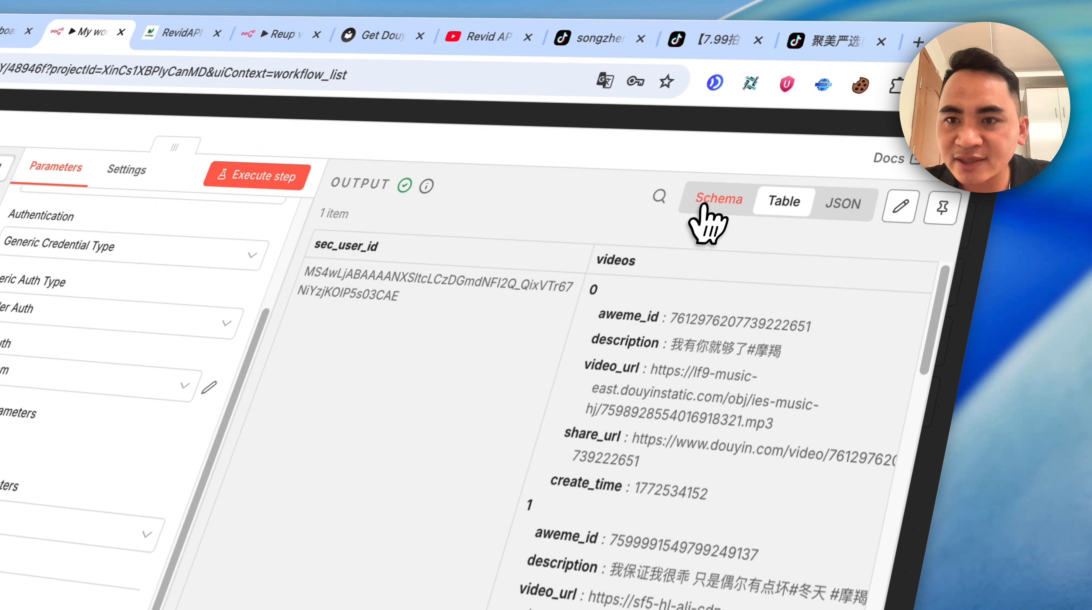
click(888, 134)
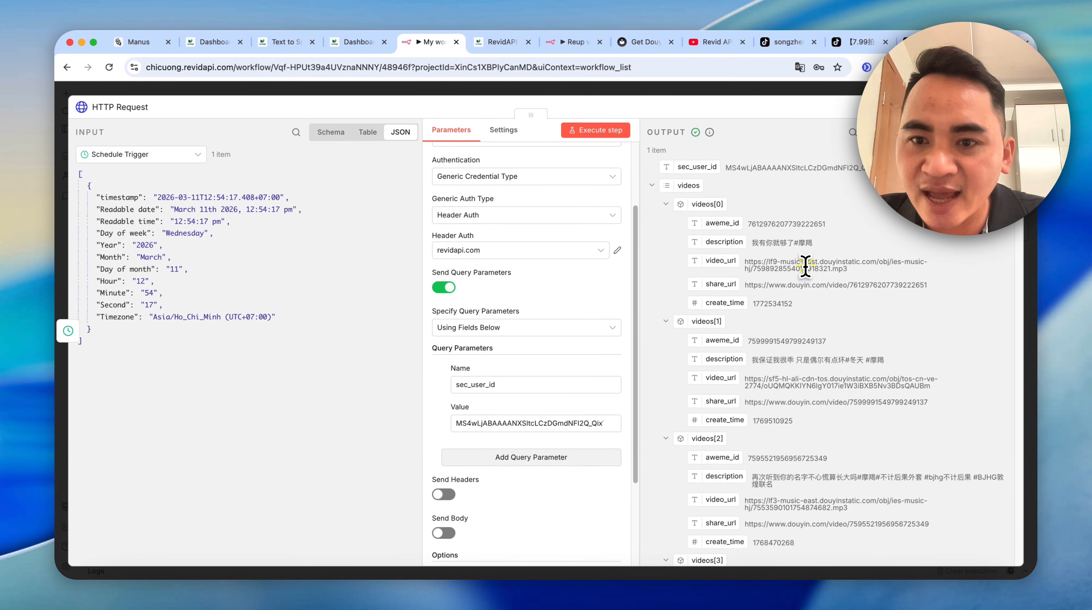
- Open the first returned video's share_url on Douyin to check the post and return to the n8n workflow
right_click(815, 287)
click(745, 351)
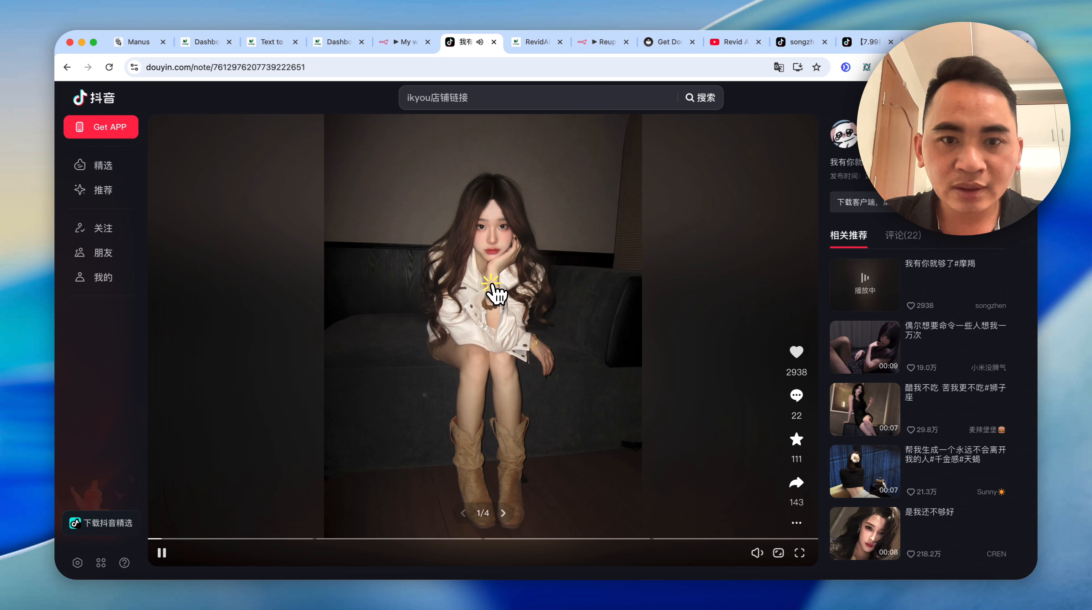
click(403, 42)
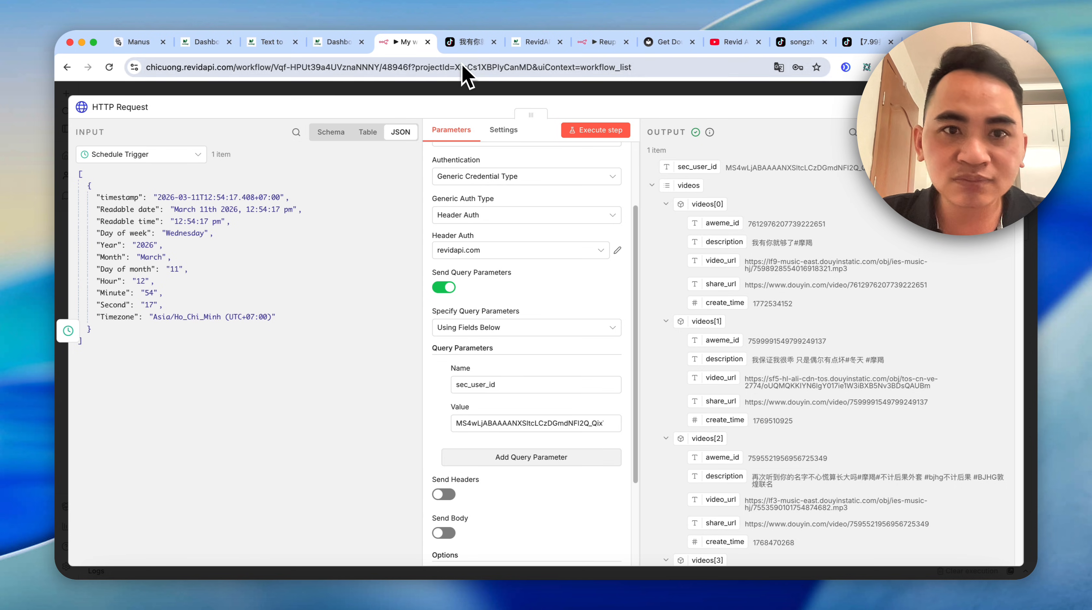
- From the Douyin post, go to its creator's channel and view the matching 我有你就够了#摩羯 post, closing it again
click(468, 42)
click(845, 147)
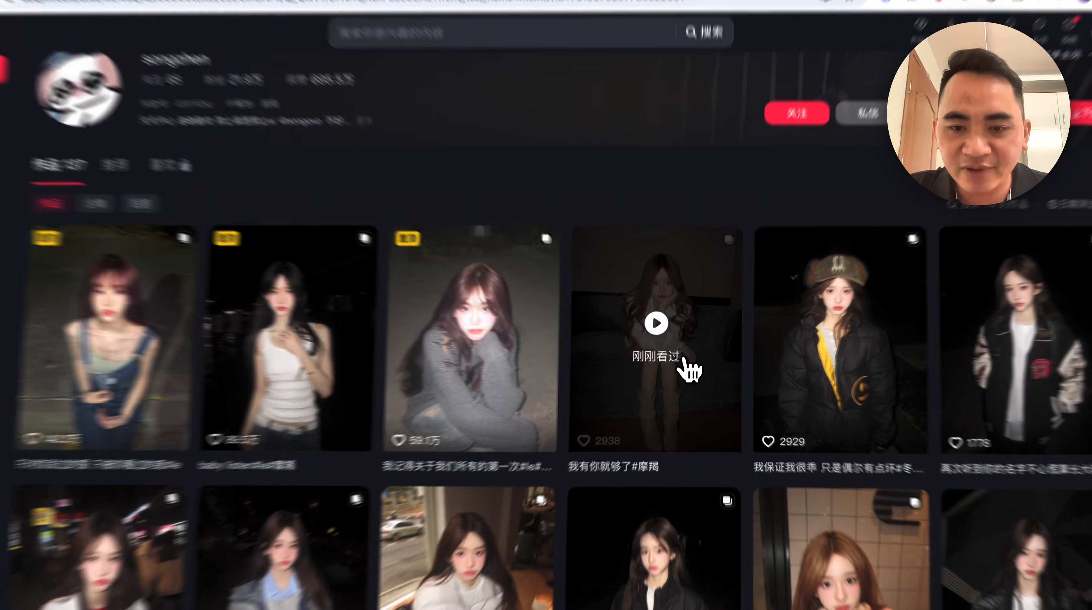
click(689, 372)
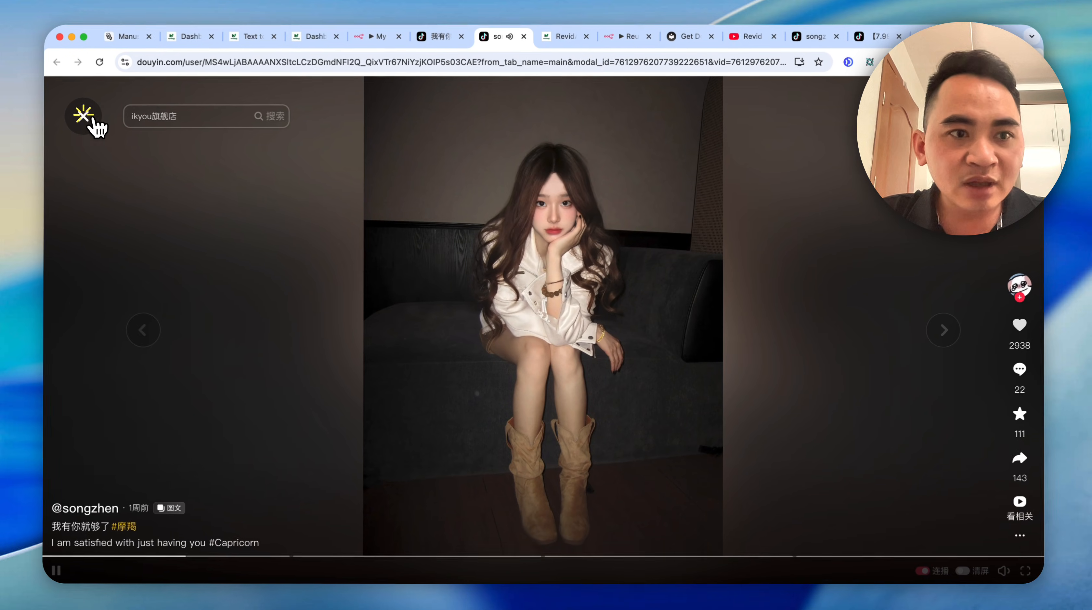
click(87, 113)
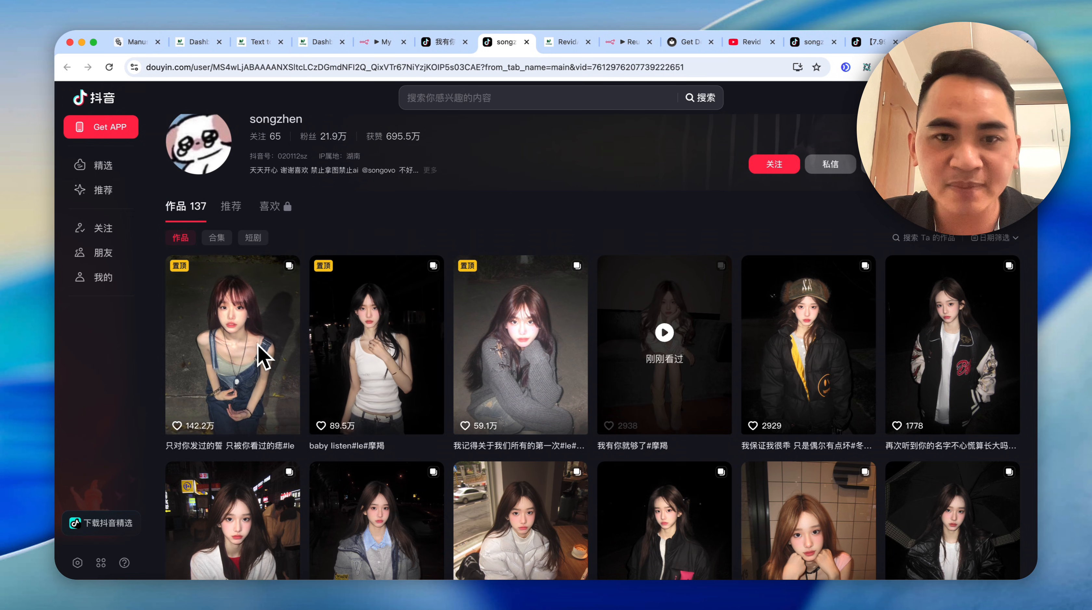
scroll(529, 370, down, 1)
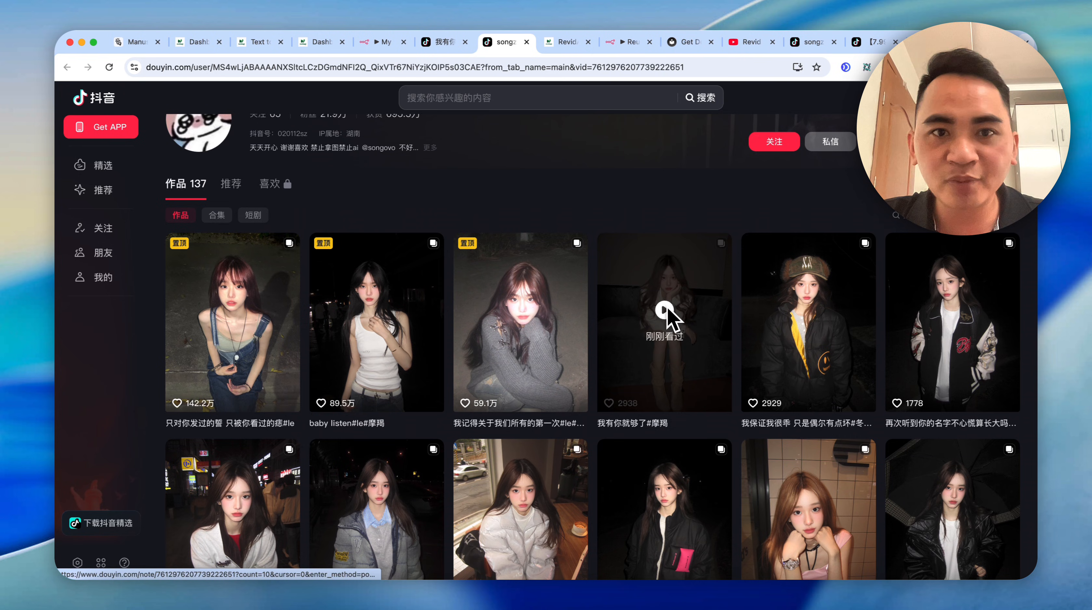
- Copy the user ID from the 聚美严选(13) Douyin channel's URL and paste it as the sec_user_id query parameter's value in n8n
click(926, 42)
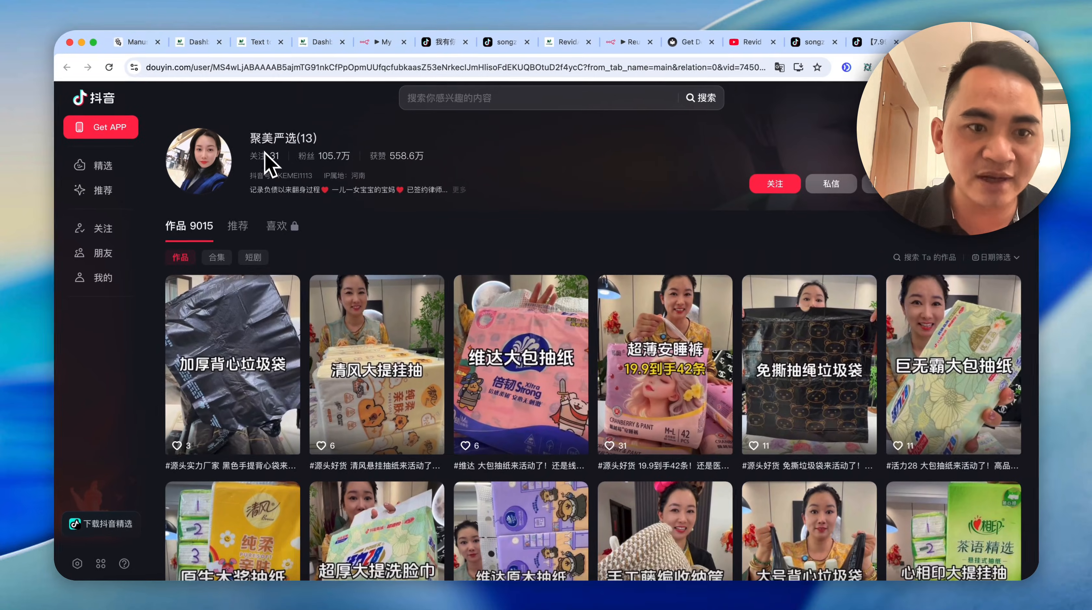
mouse_move(252, 318)
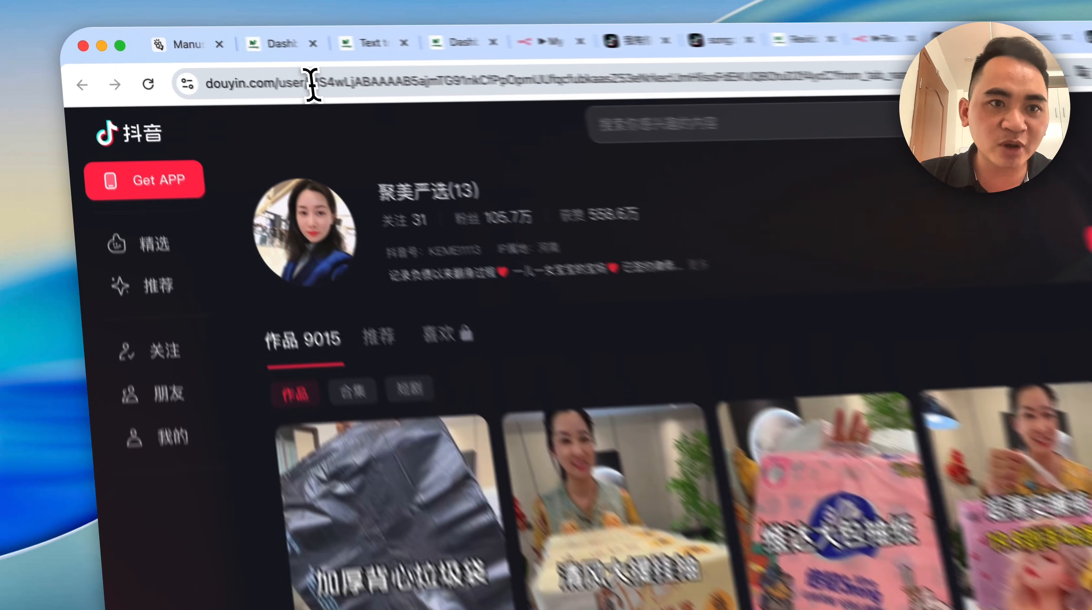
drag(215, 67, 584, 68)
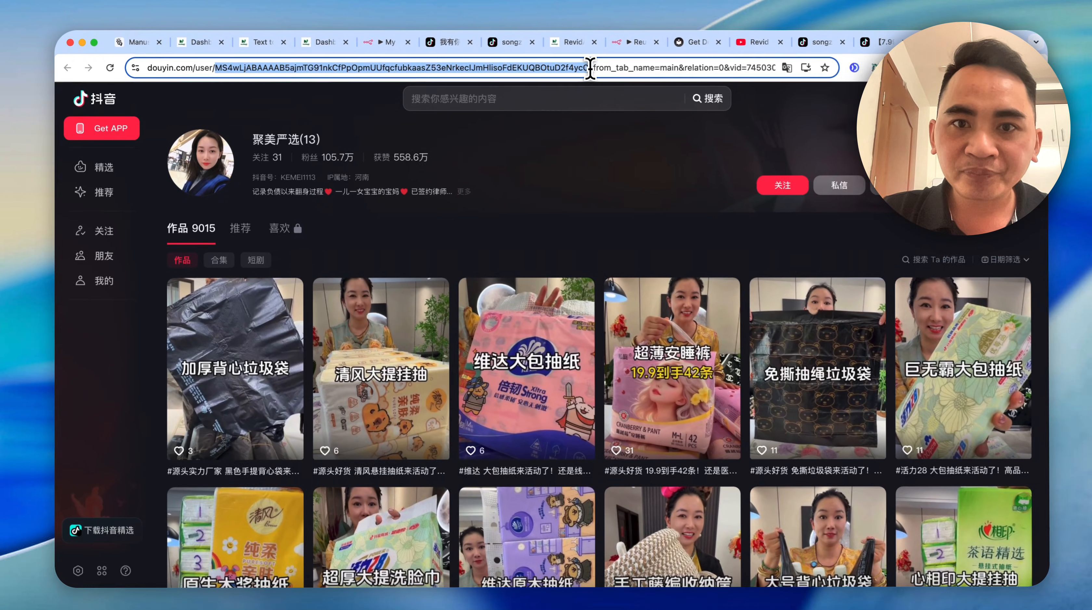
key(super+c)
click(392, 43)
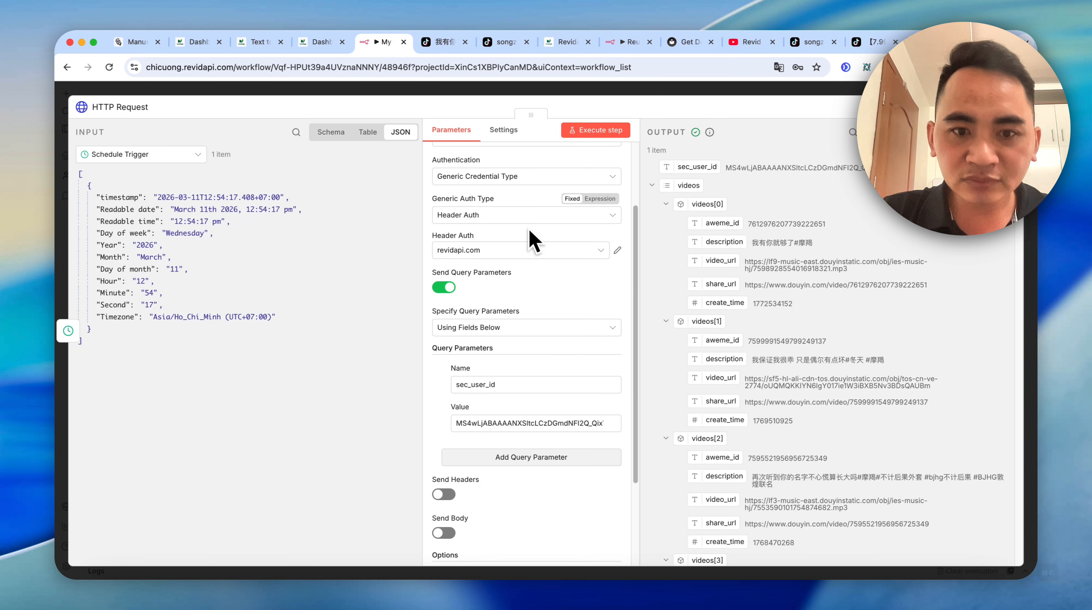
click(534, 417)
key(super+v)
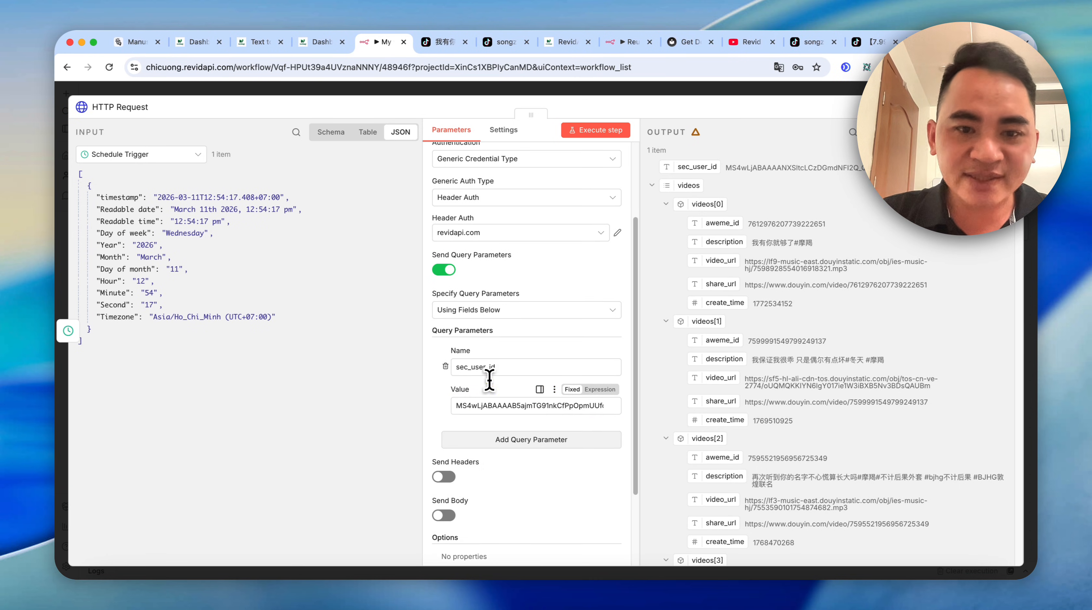
click(517, 403)
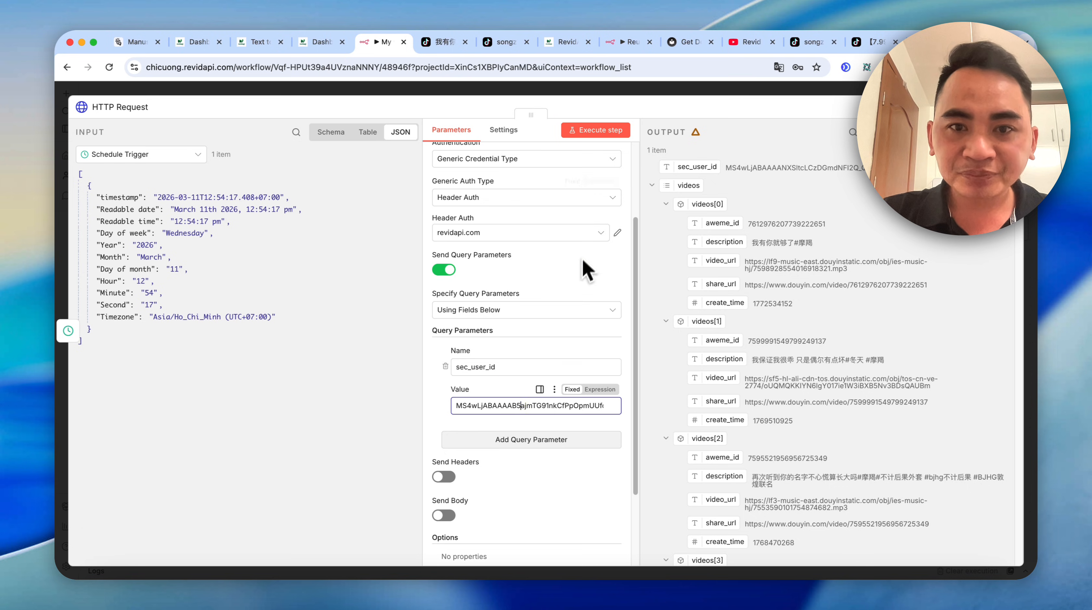
- Execute the HTTP Request node for the new channel and preview the first returned video through its video_url, closing the preview
click(602, 131)
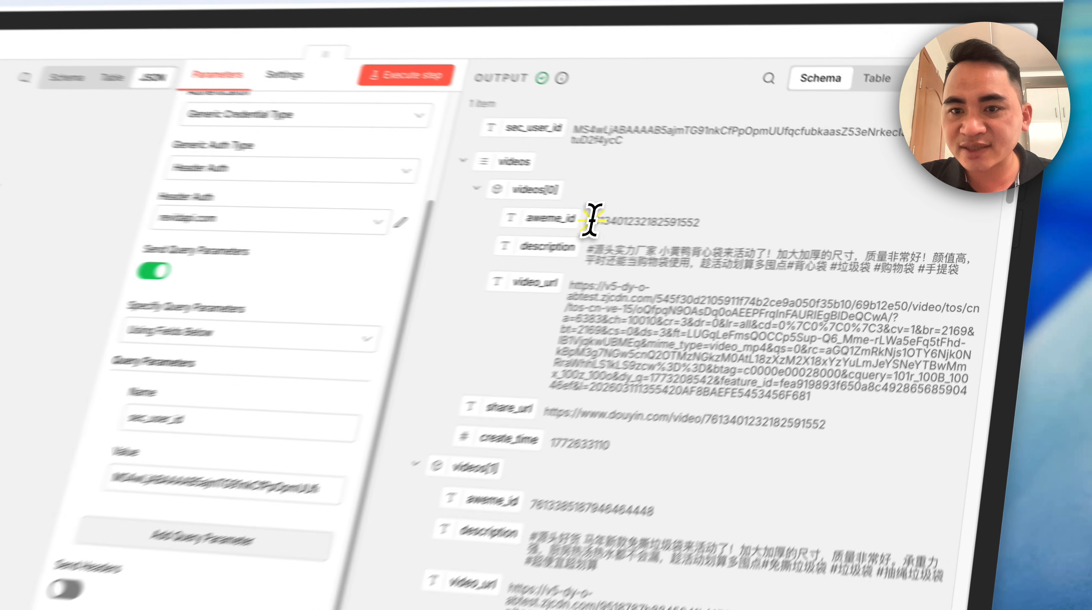
drag(748, 229, 892, 254)
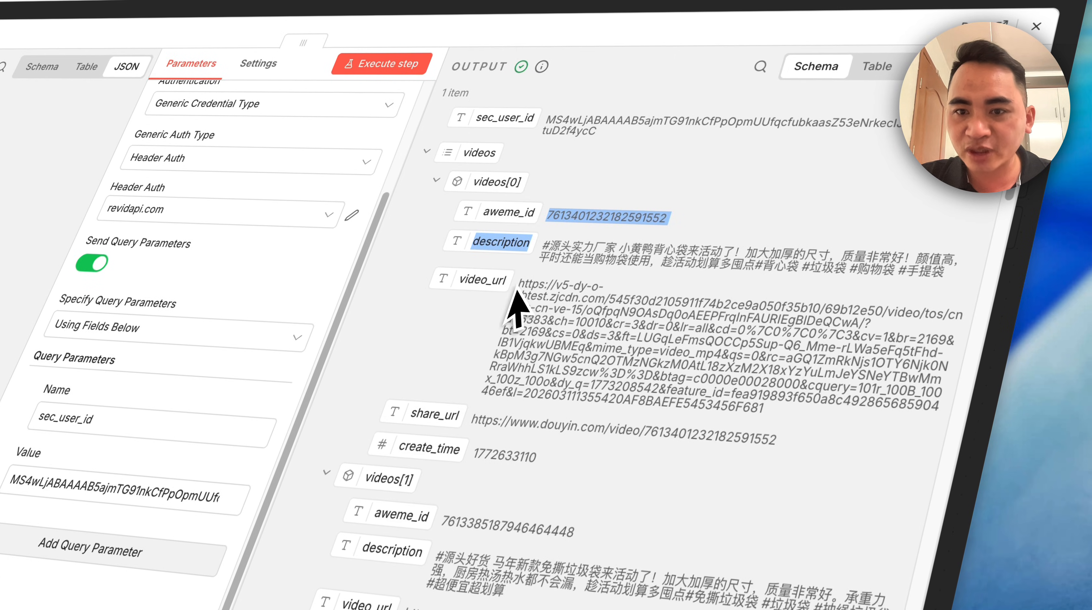
drag(515, 290, 812, 440)
right_click(607, 359)
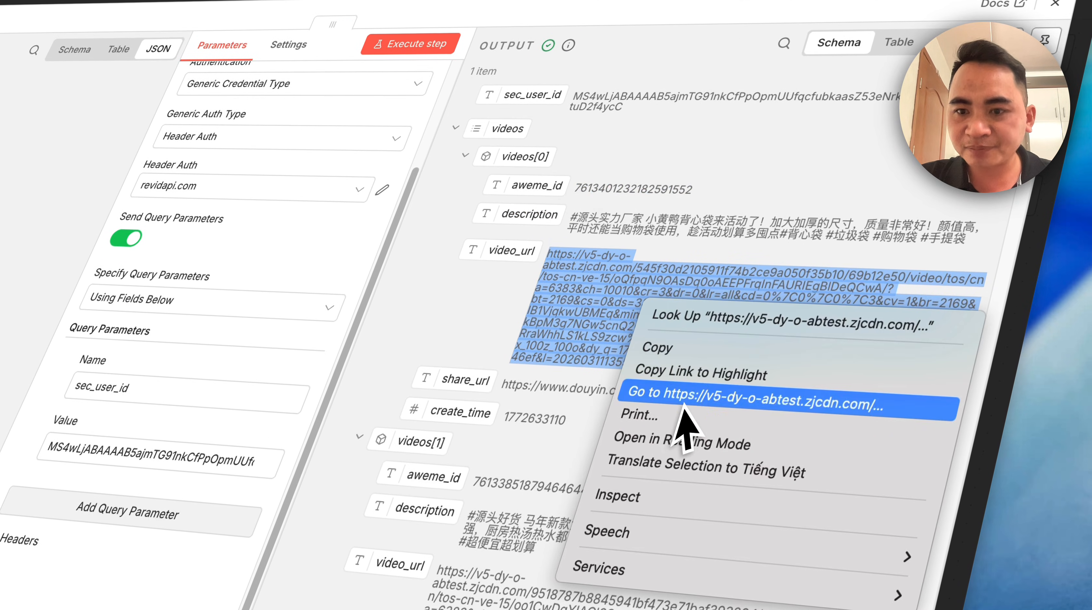
click(682, 406)
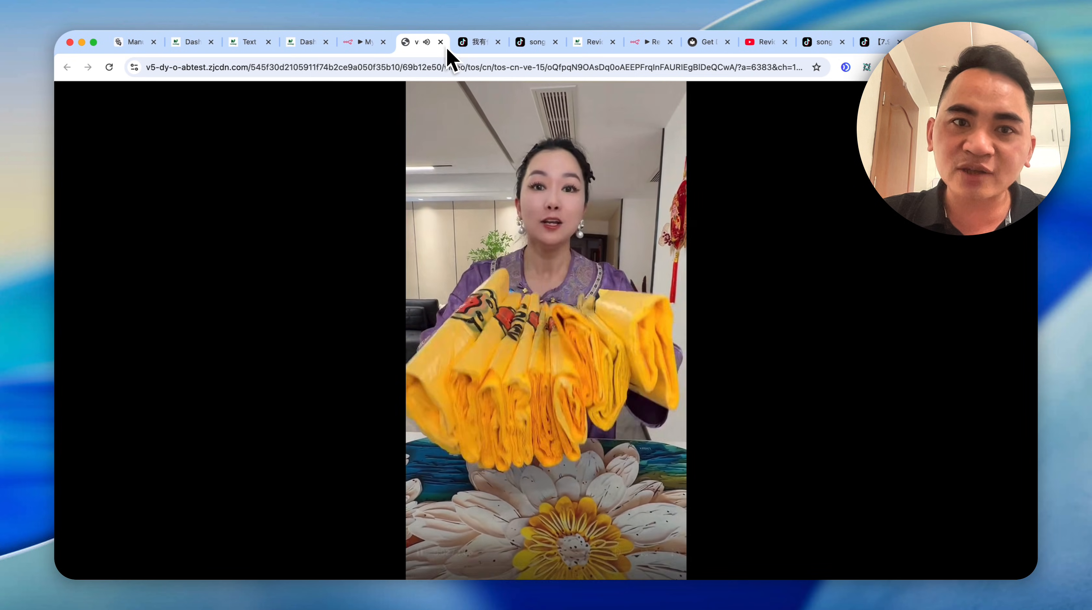
click(440, 42)
- Reopen the HTTP Request node and review its output down to the last returned video, closing the node again
click(594, 83)
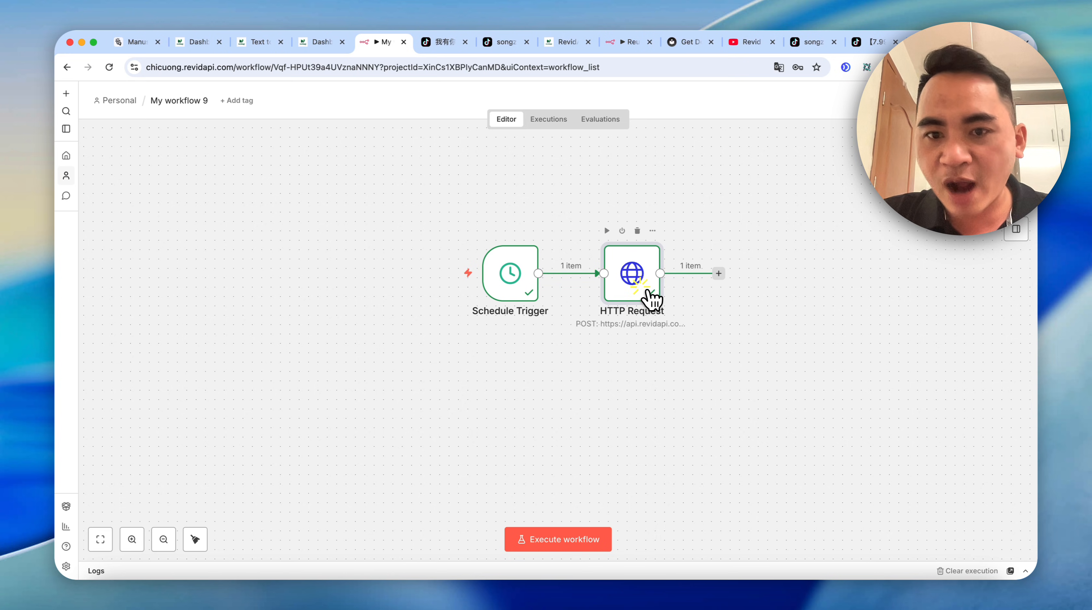
double_click(650, 299)
scroll(907, 342, down, 10)
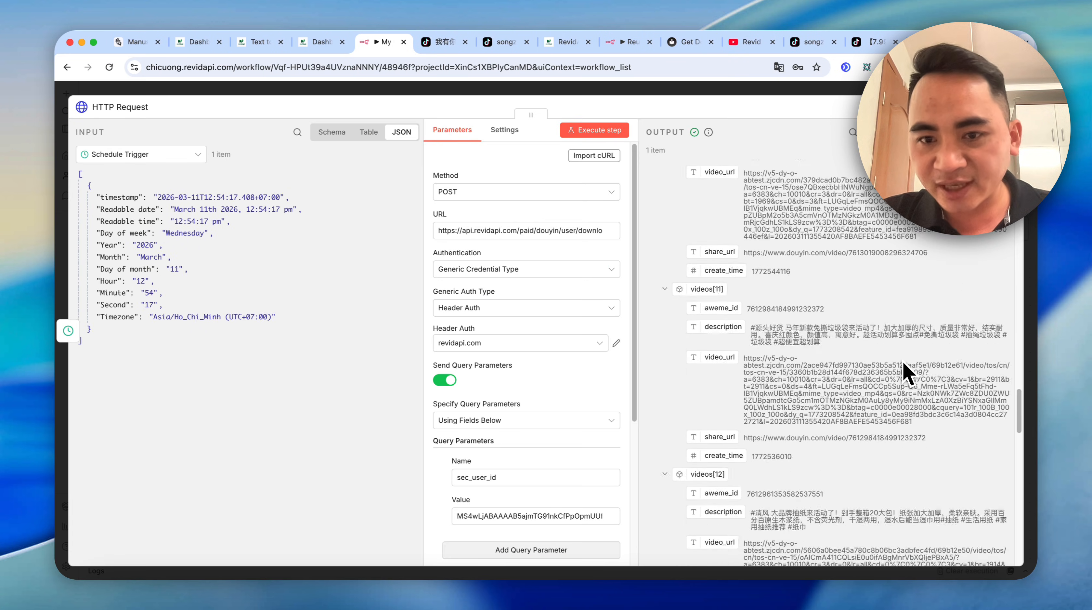
scroll(903, 360, down, 15)
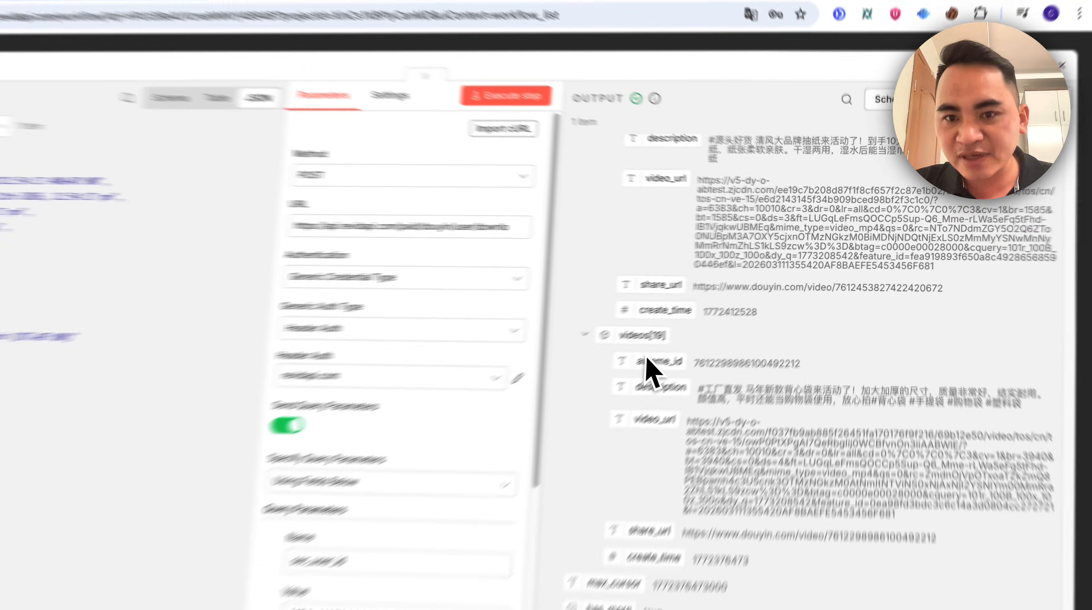
drag(700, 310, 723, 309)
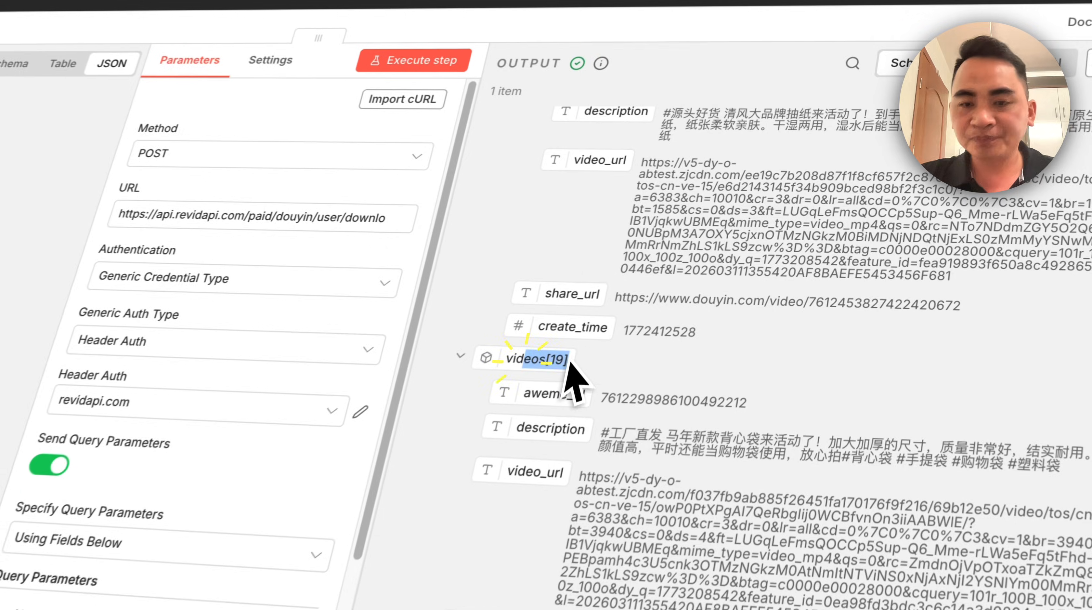
click(639, 102)
- Add a Split Out node after the HTTP Request node
click(719, 274)
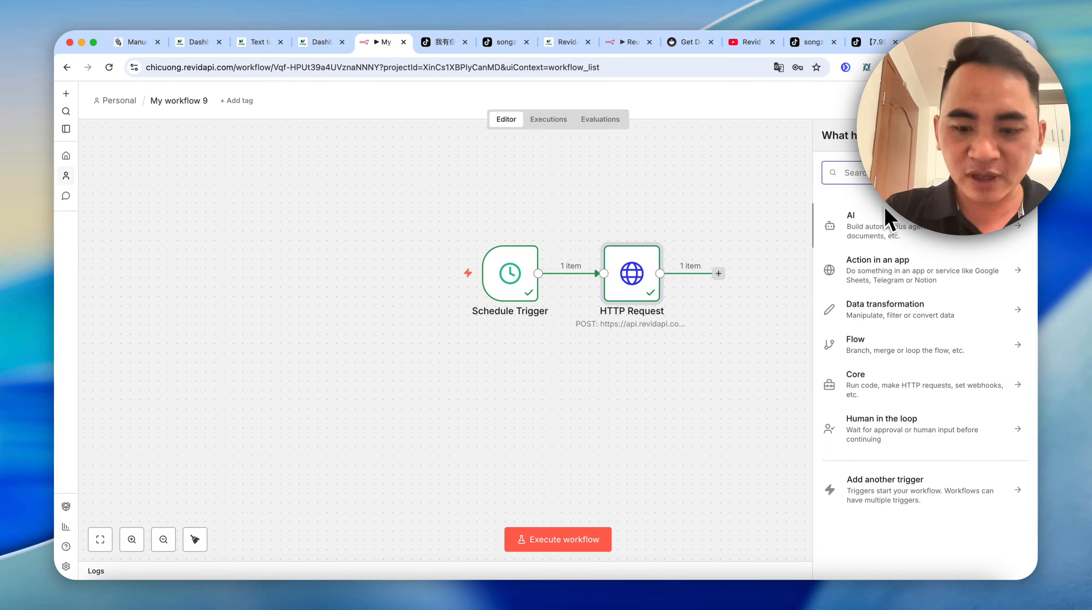
text(spl)
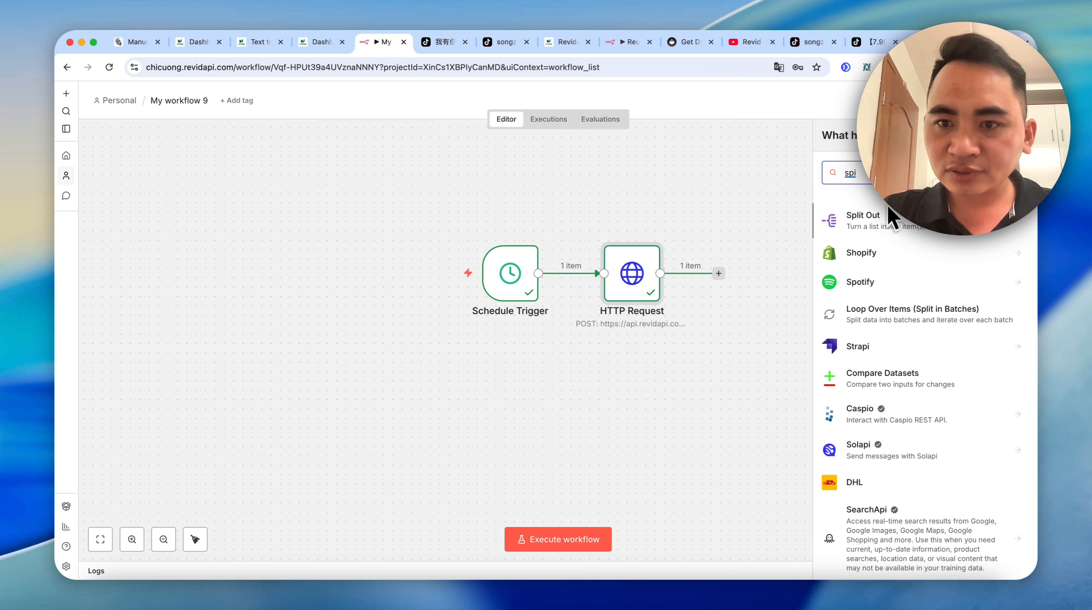
click(908, 222)
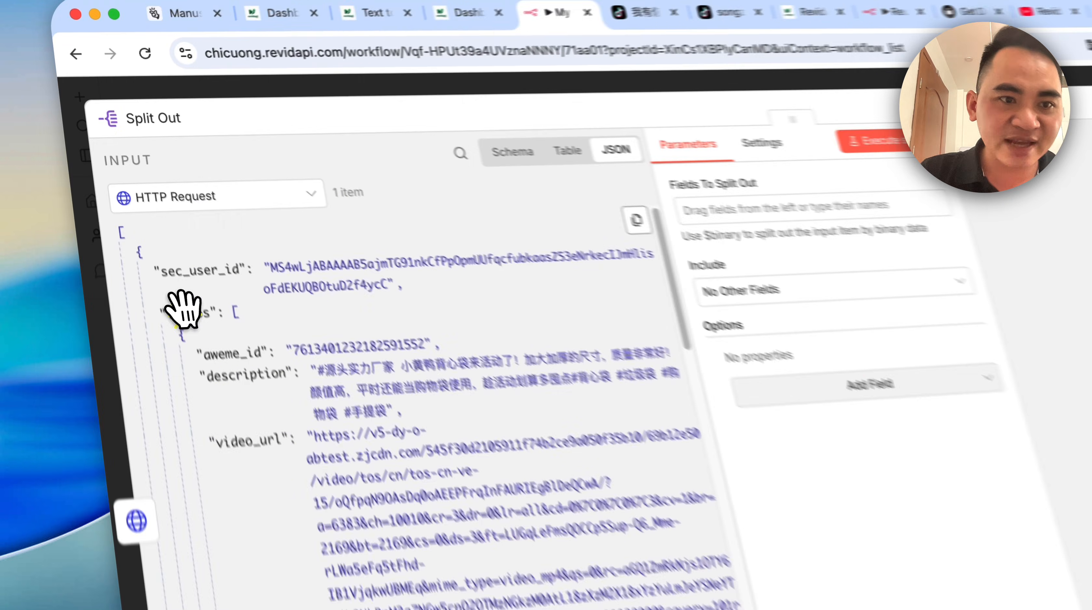
- Set videos as the Split Out node's field to split out, execute the step, and close the node
drag(121, 220, 166, 219)
drag(277, 316, 280, 341)
click(558, 151)
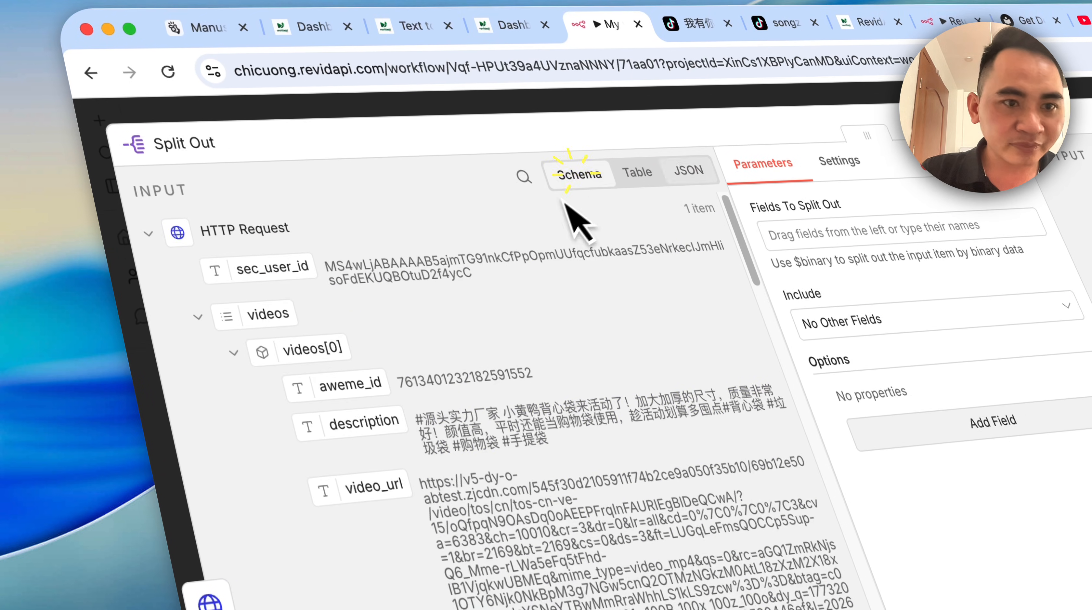
drag(352, 340, 504, 188)
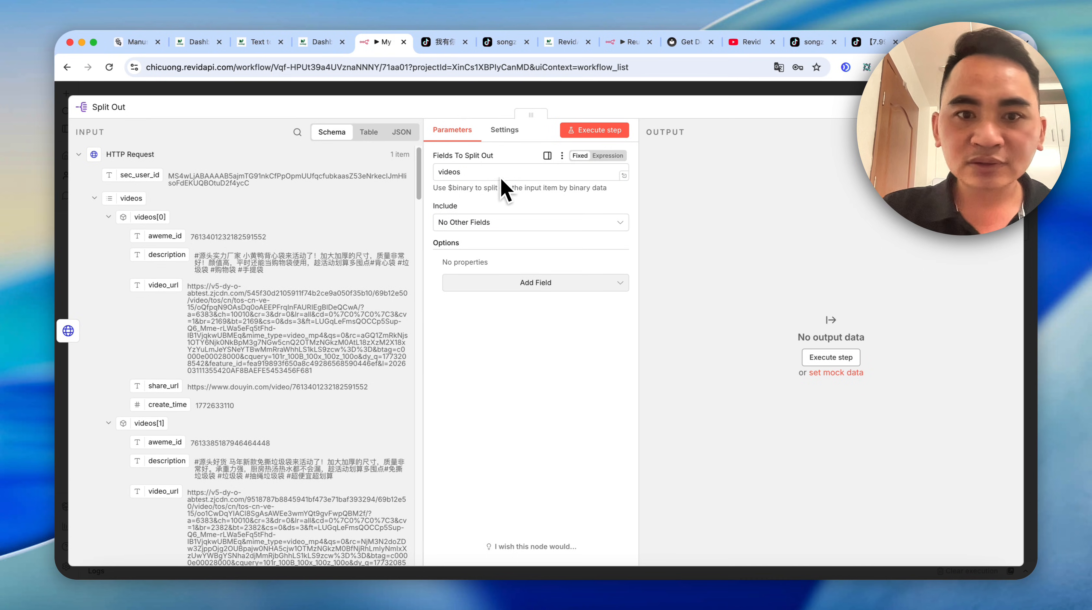
click(607, 133)
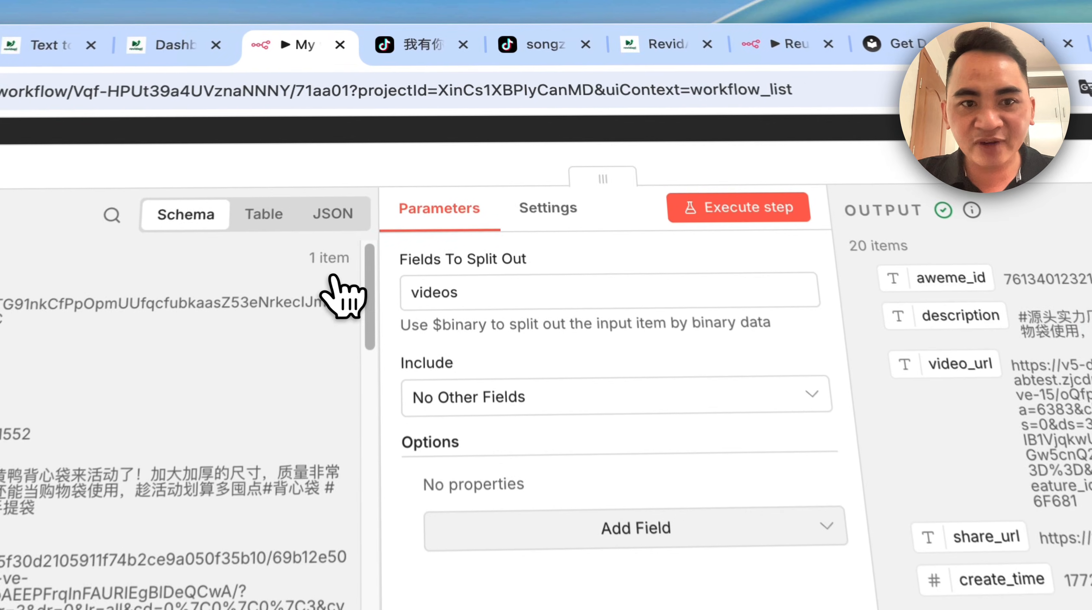
mouse_move(671, 292)
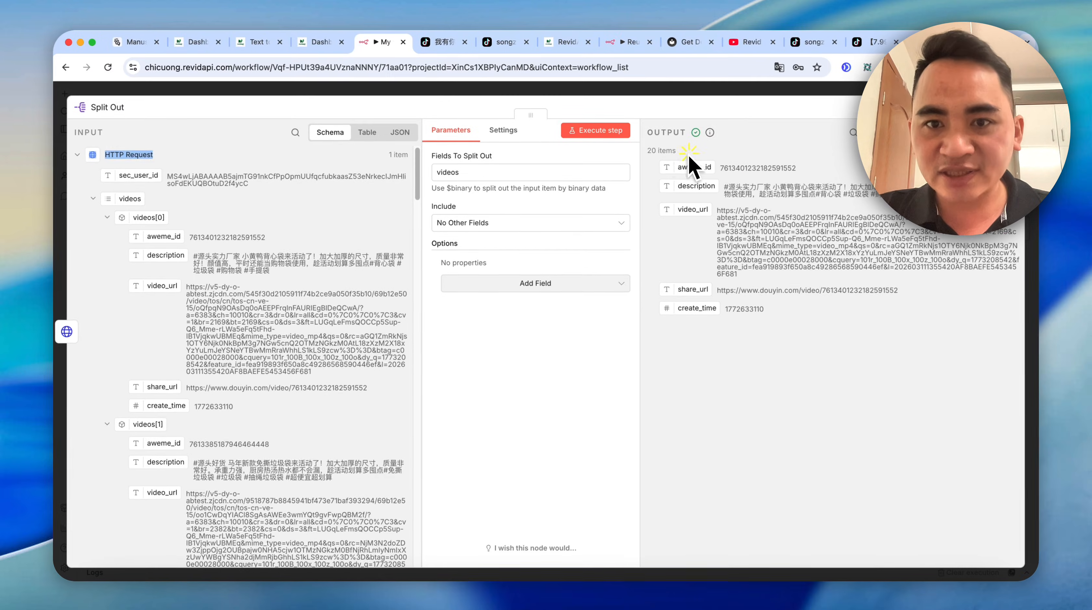
drag(836, 250, 782, 250)
key(Escape)
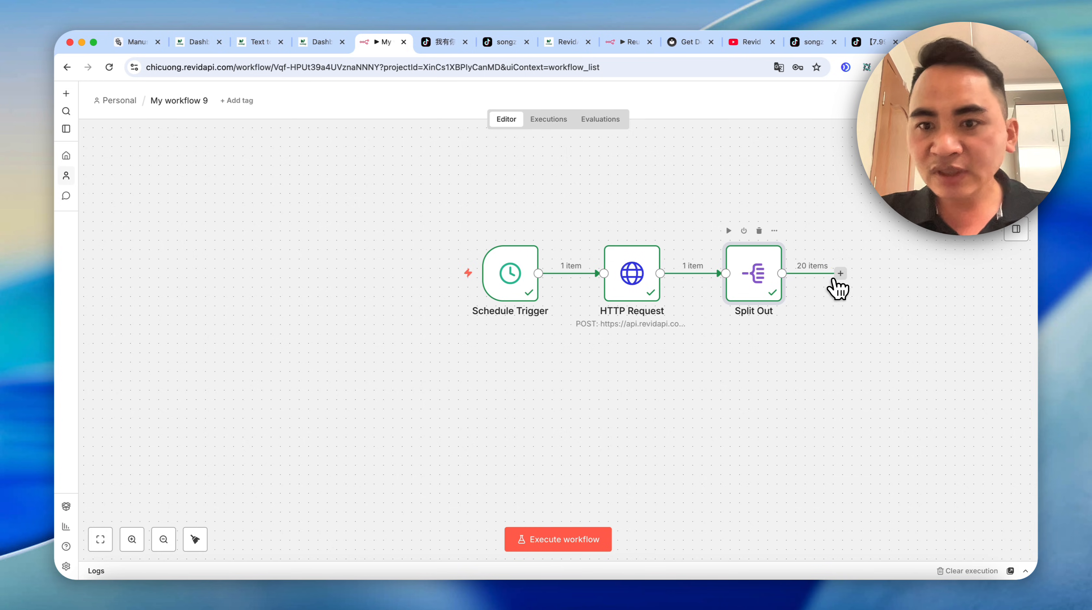
- Add a Loop Over Items node after the Split Out node, leaving its batch size at 1, and close its settings
click(844, 283)
text(s)
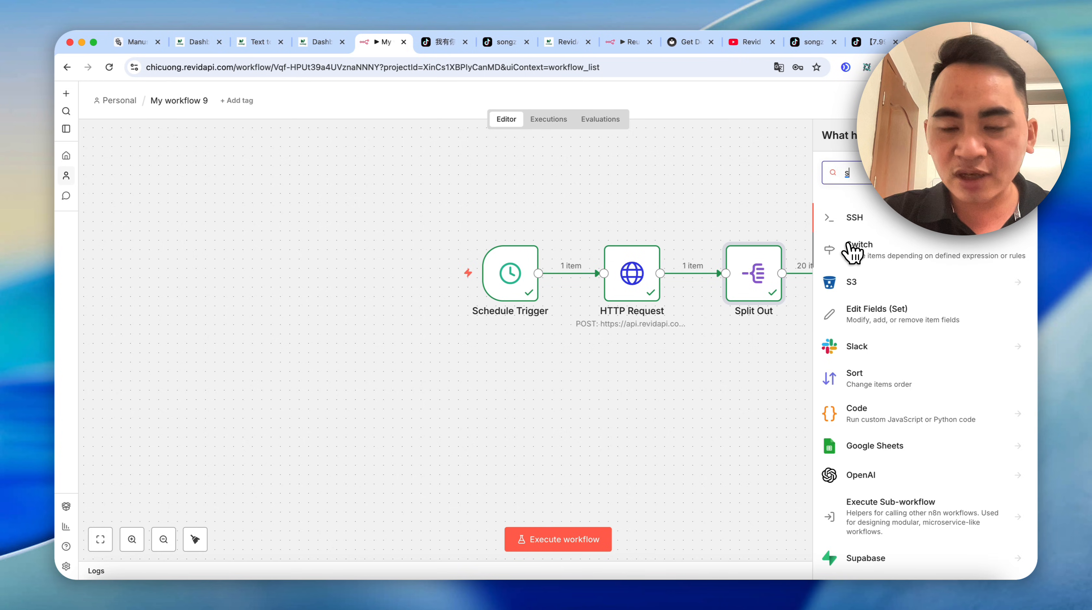
key(BackSpace)
text(loop)
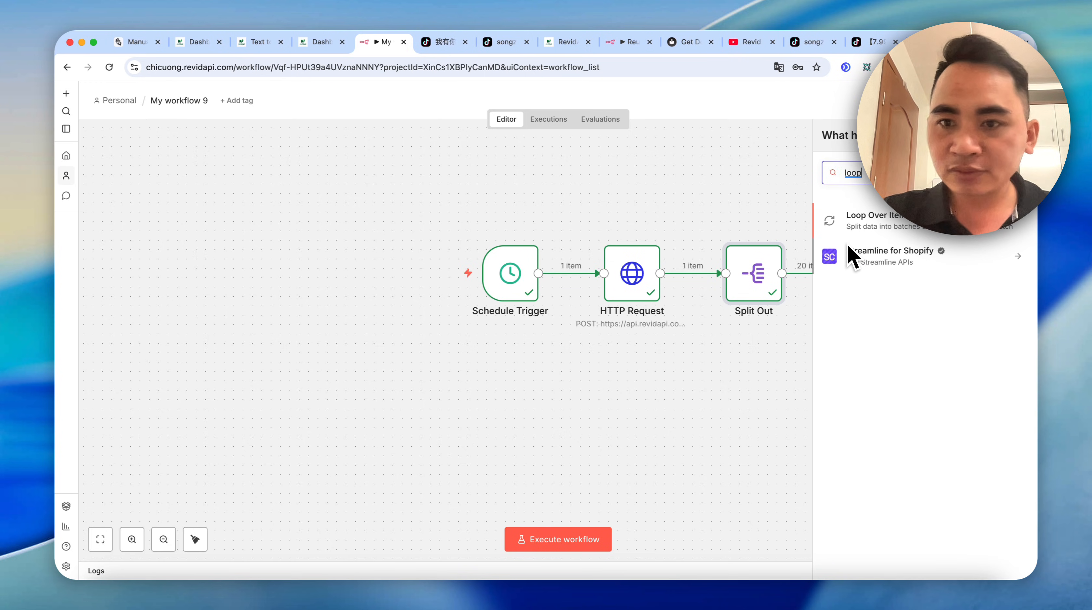
click(896, 225)
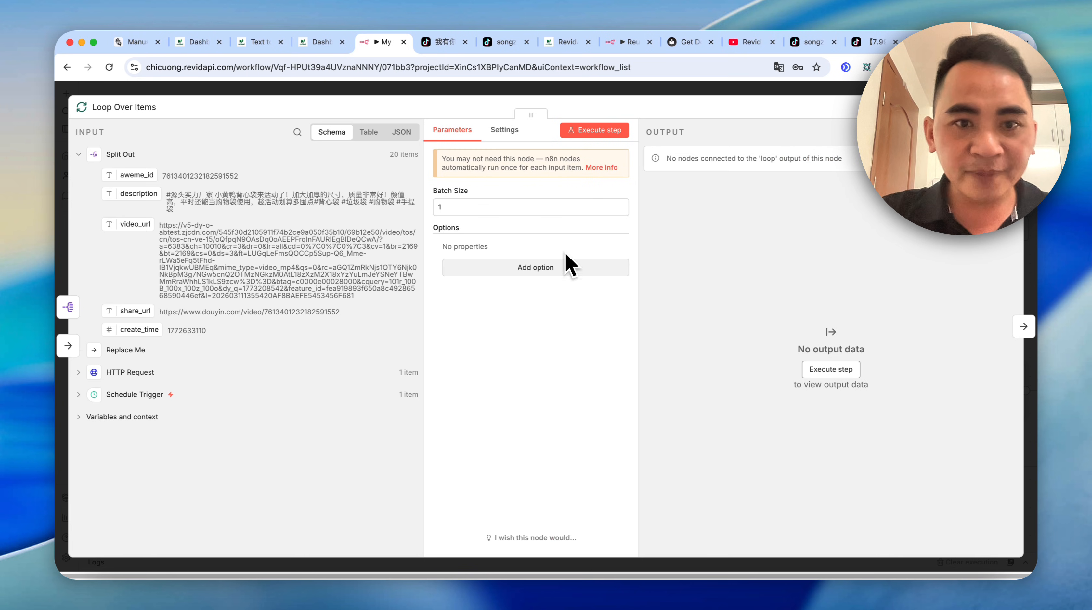
click(637, 93)
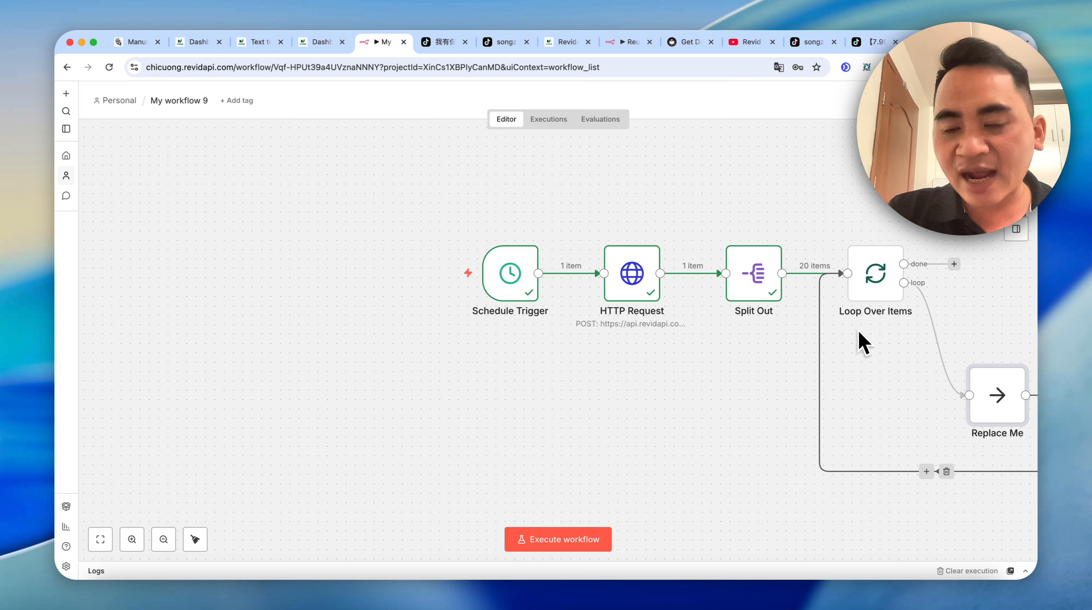
scroll(836, 212, right, 5)
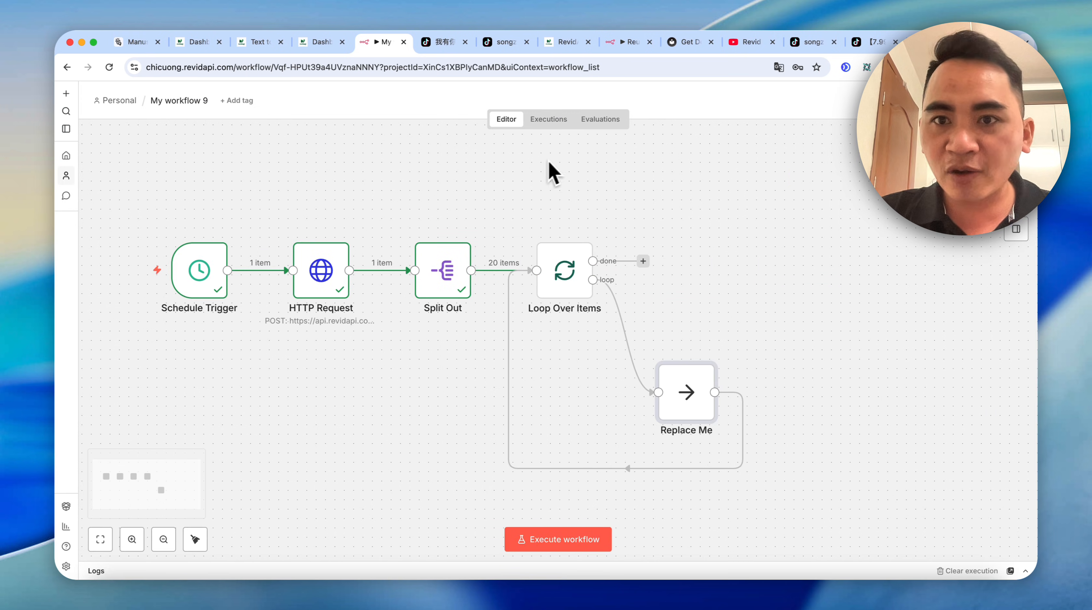
- Look through the older n8n tutorial videos on the Revid API YouTube channel
click(739, 47)
scroll(805, 402, down, 4)
mouse_move(695, 317)
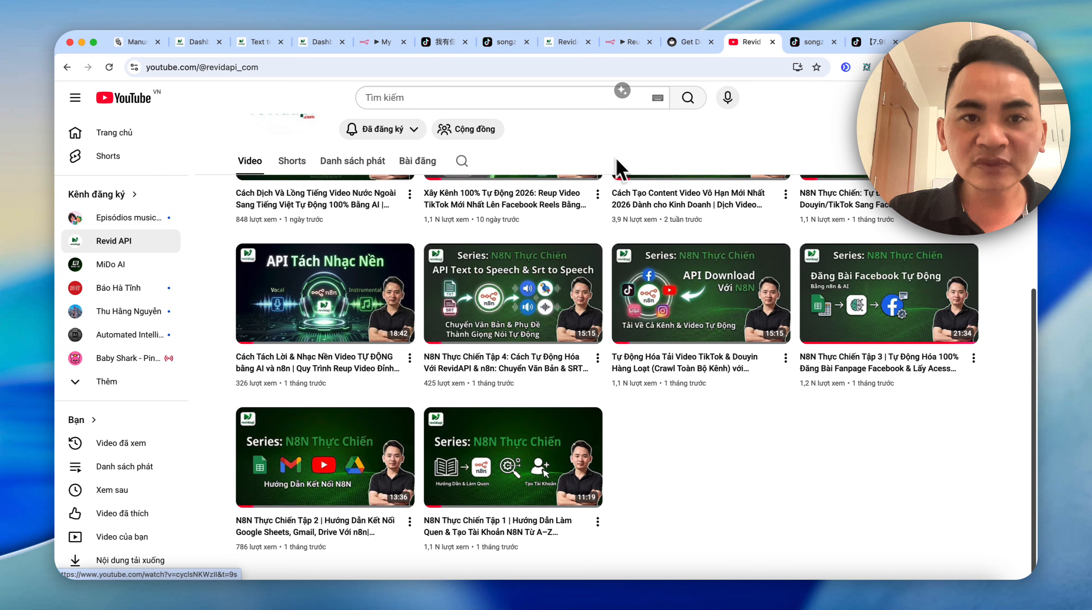
- Open My workflow 6 and copy its first loop group containing Loop Over Items, Append or update row in sheet, Wait and Replace Me
click(628, 42)
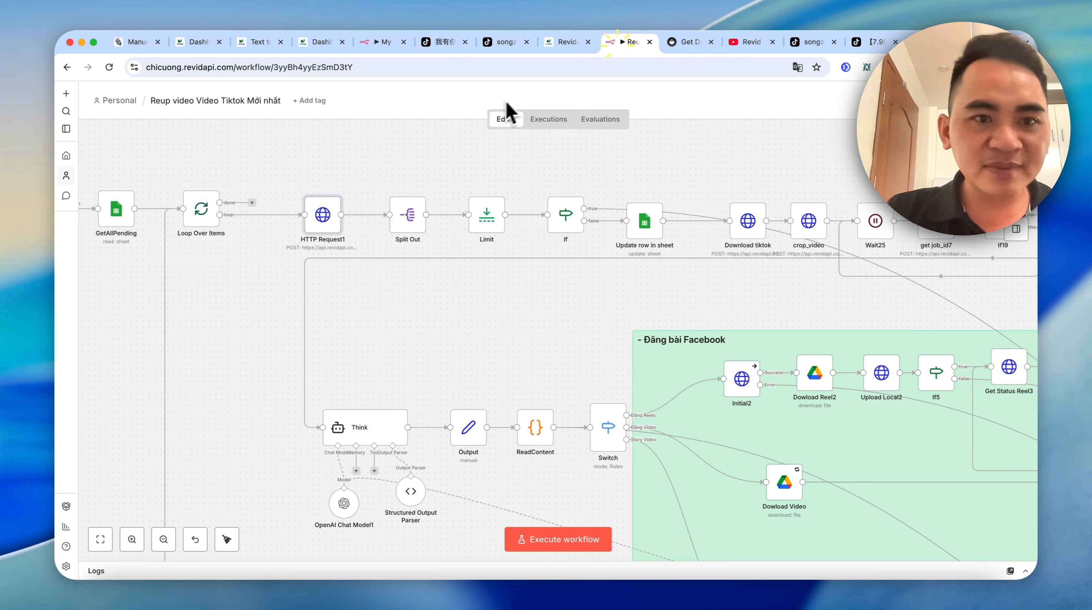
click(121, 101)
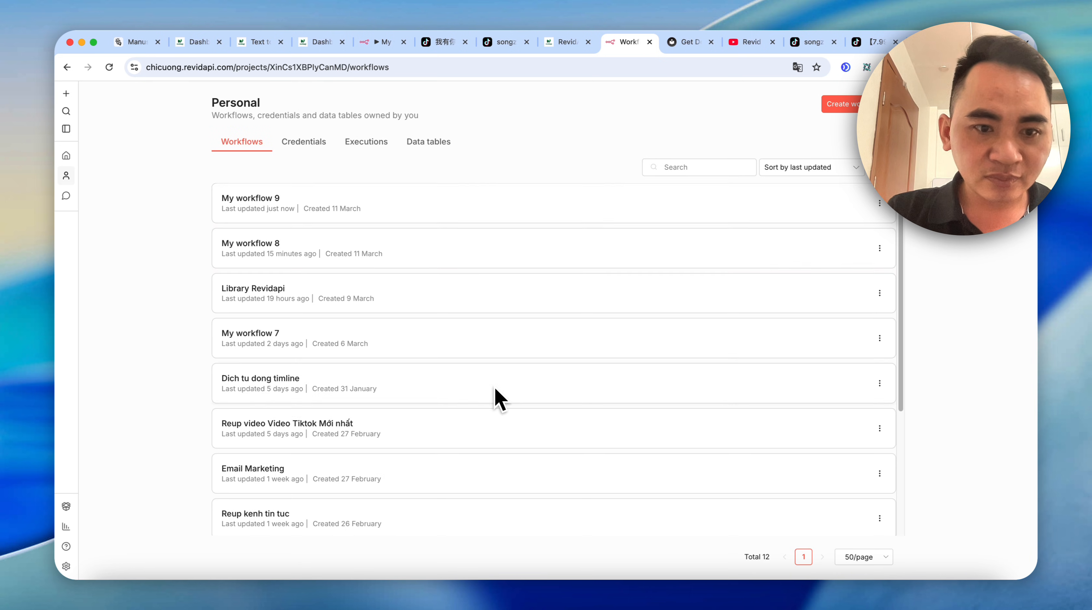
scroll(470, 410, down, 5)
click(452, 380)
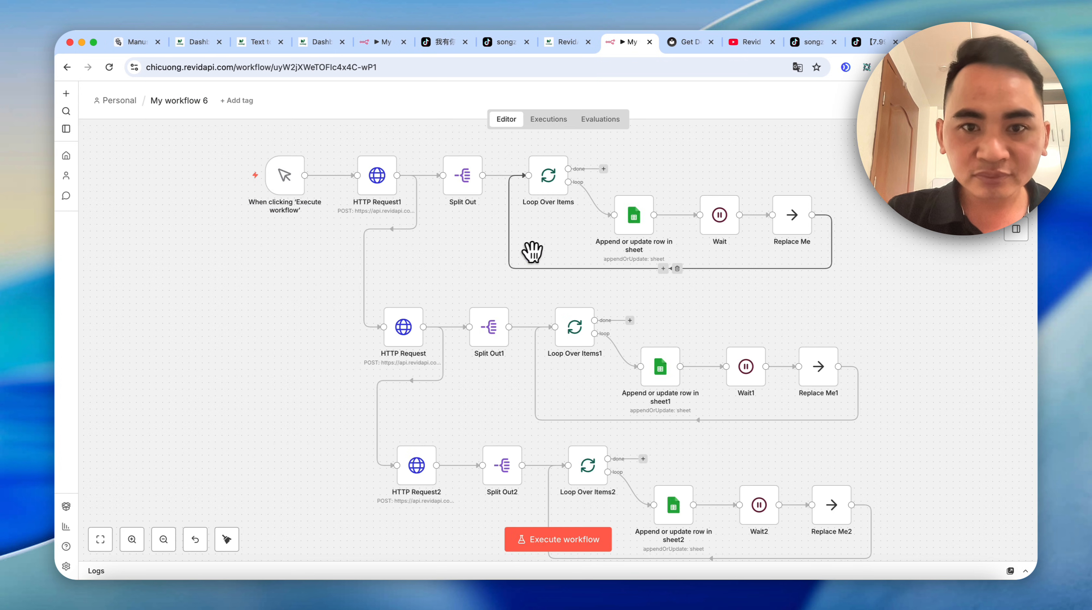
drag(449, 268, 449, 272)
drag(511, 170, 898, 300)
key(super+c)
- Paste the copied loop group into My workflow 9 in place of the existing loop and connect Split Out to it
click(384, 41)
key(super+v)
drag(446, 207, 490, 223)
click(688, 163)
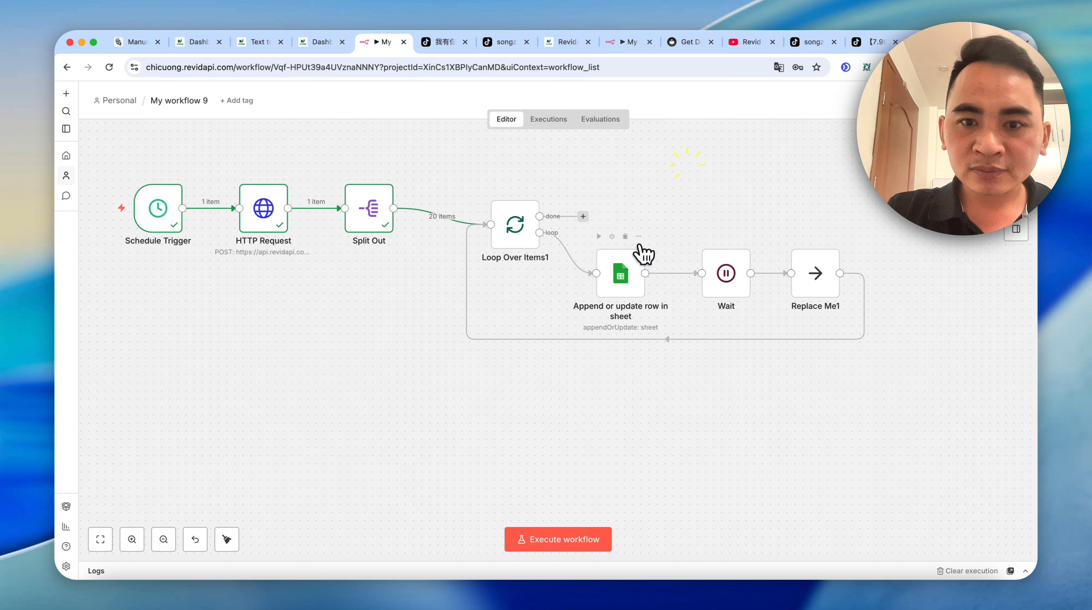
- Review the Append or update row in sheet node's settings, execute the node, and close it
double_click(624, 282)
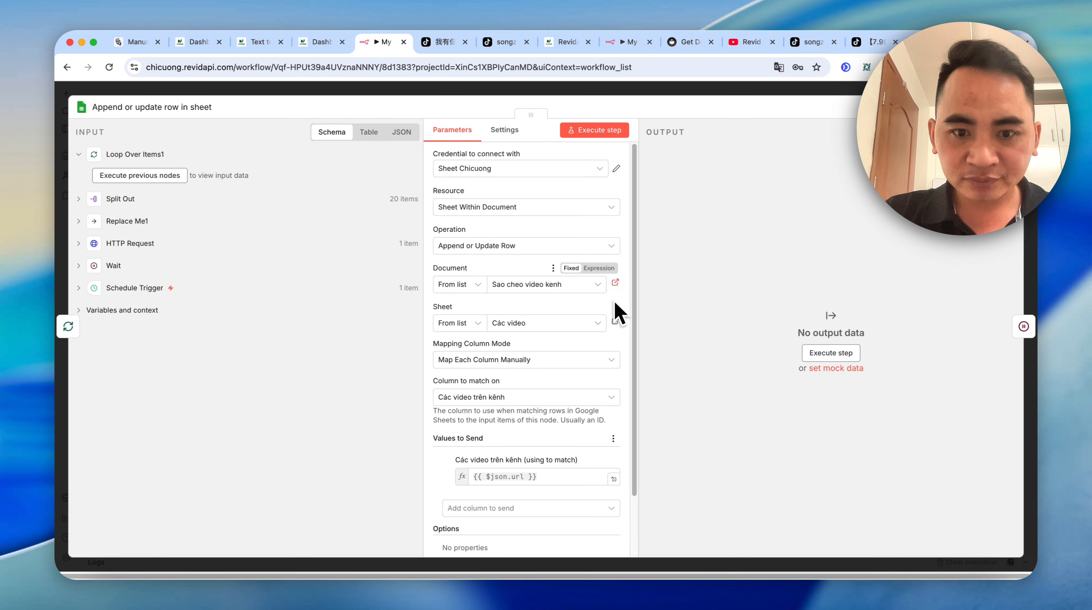
scroll(614, 302, down, 3)
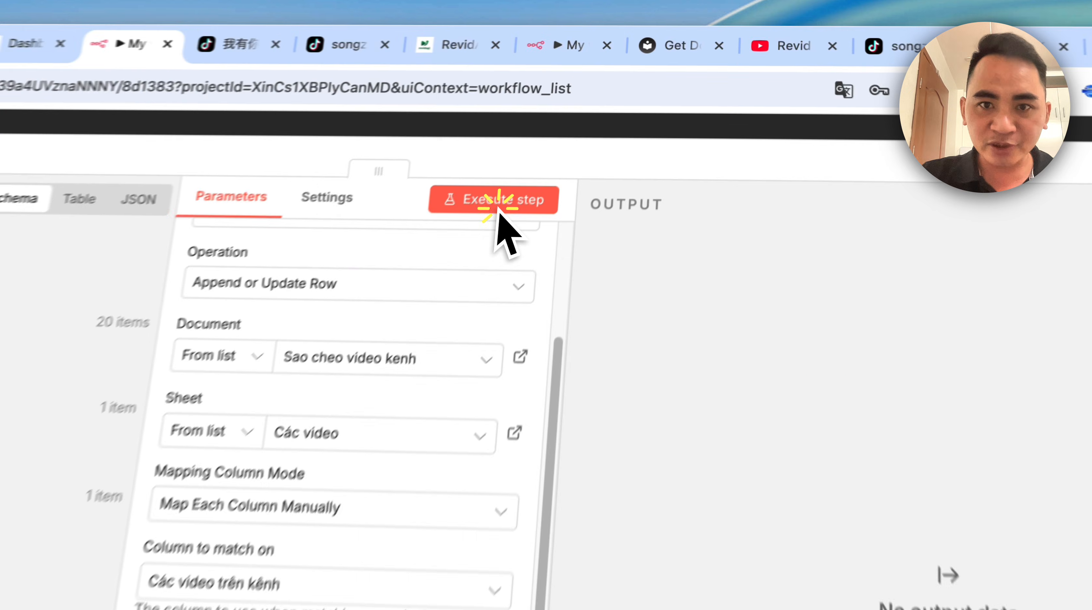
click(595, 133)
key(Escape)
- Replace the value sent to the Các video trên kênh column with the video_url field from Loop Over Items1
double_click(615, 283)
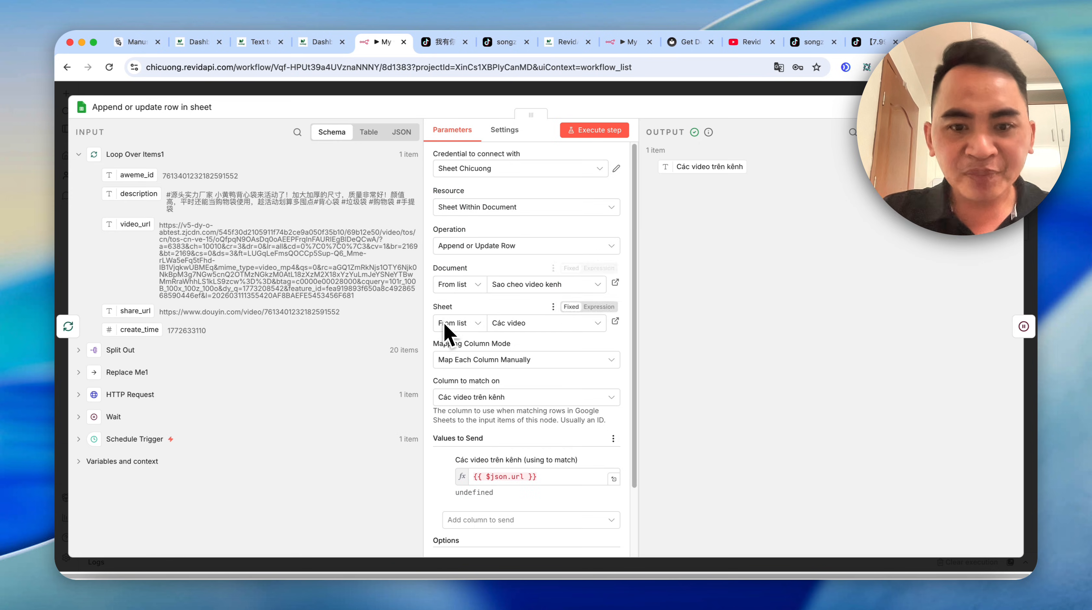
scroll(527, 399, down, 3)
drag(548, 398, 428, 401)
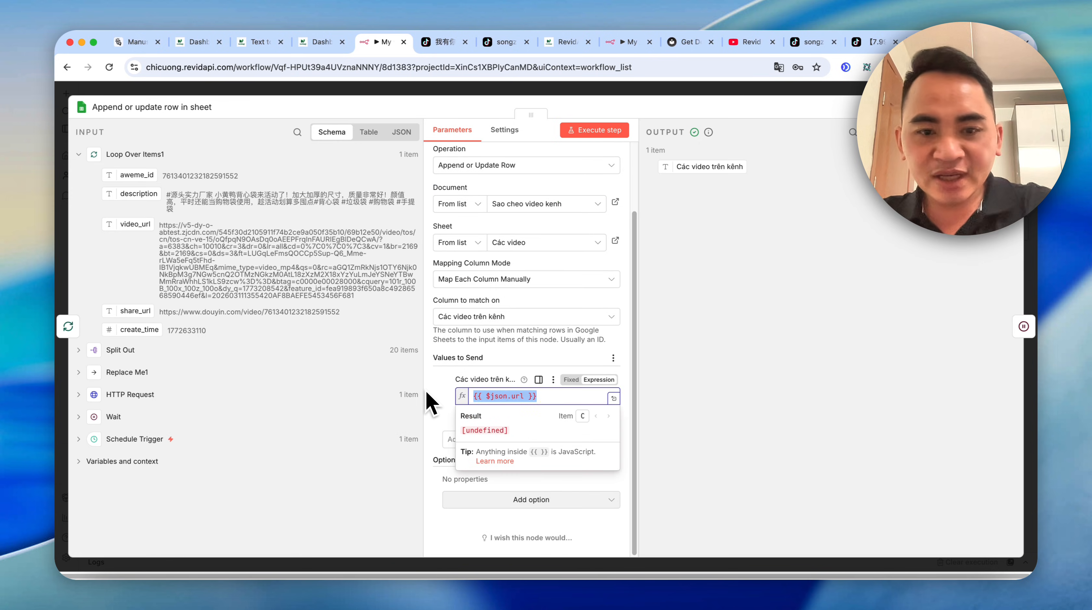
key(BackSpace)
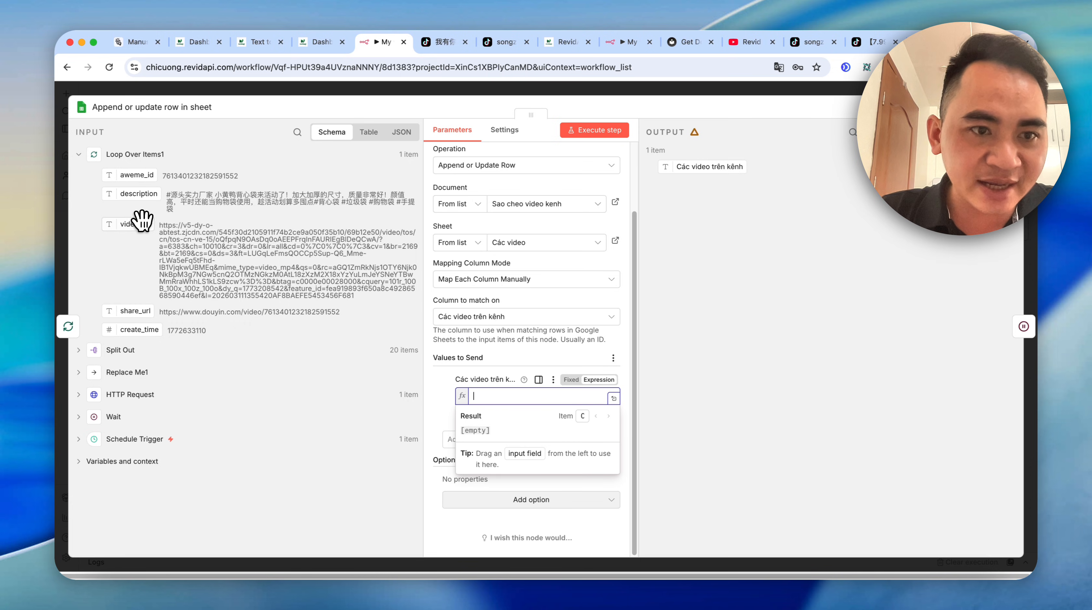
drag(140, 220, 513, 399)
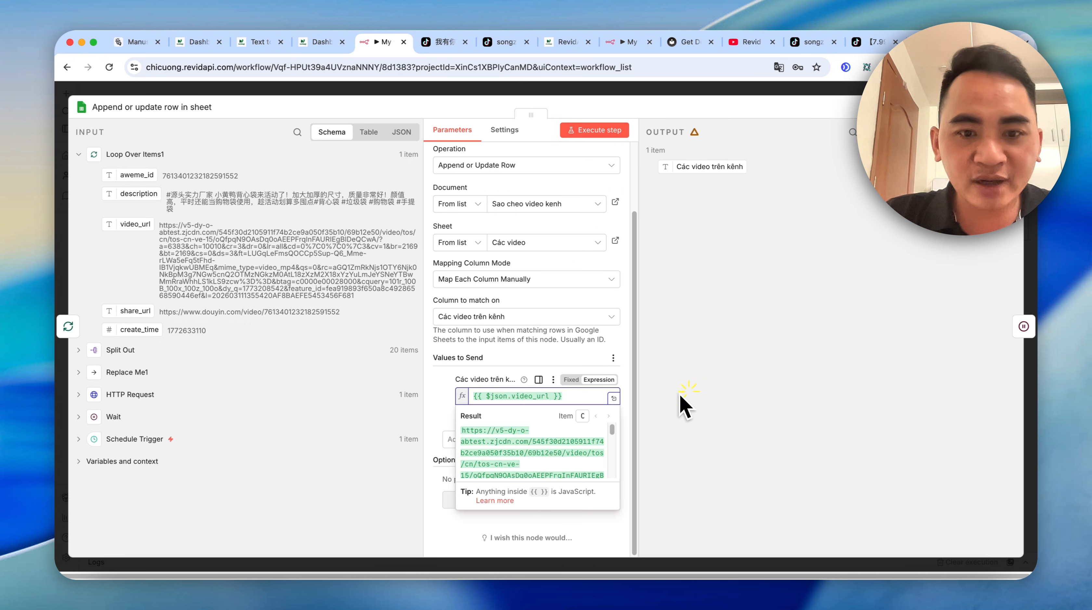
- Open the linked Sao cheo video kenh spreadsheet and add a Link Share header in cell D1 of the Các video sheet
click(616, 202)
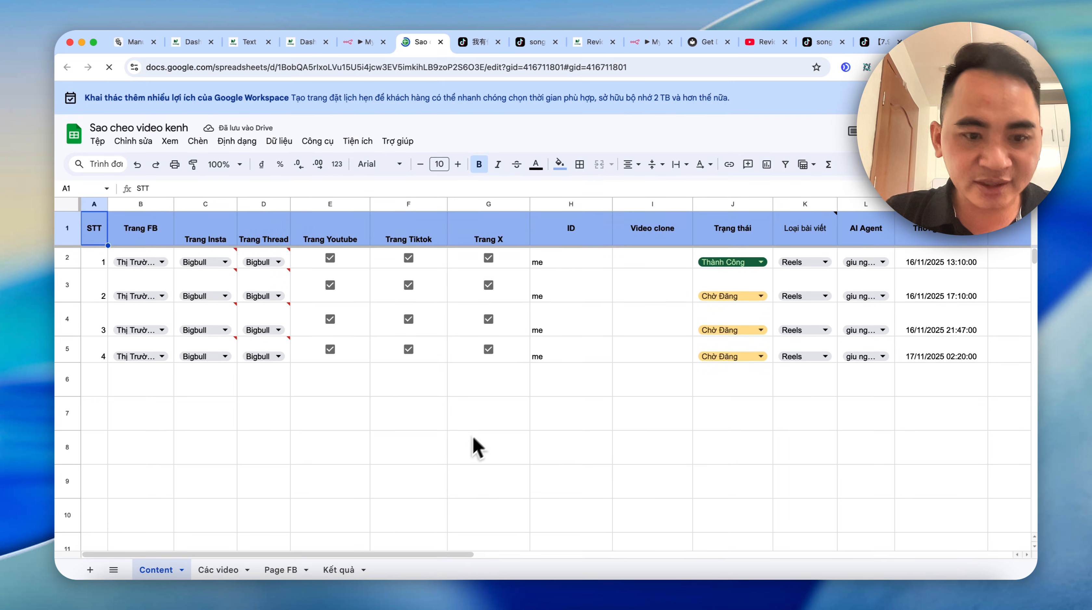
click(233, 574)
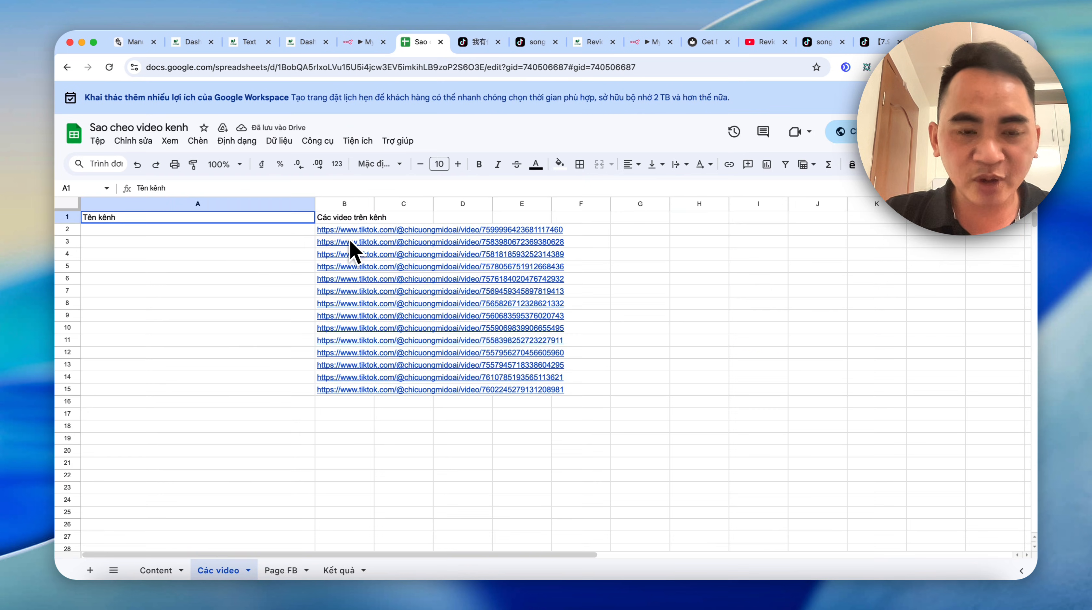
drag(345, 229, 597, 406)
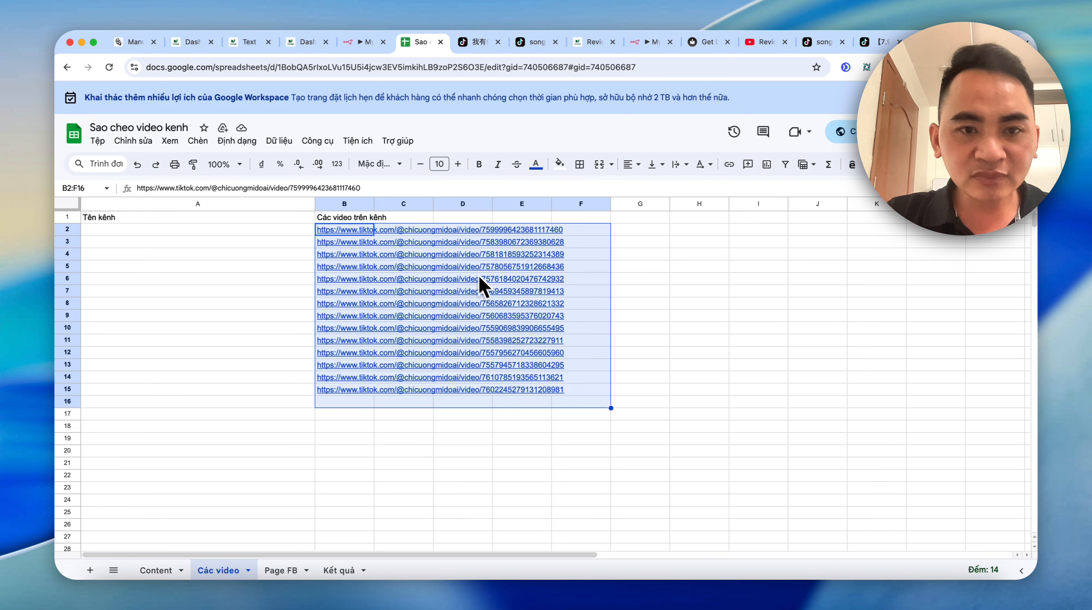
click(447, 220)
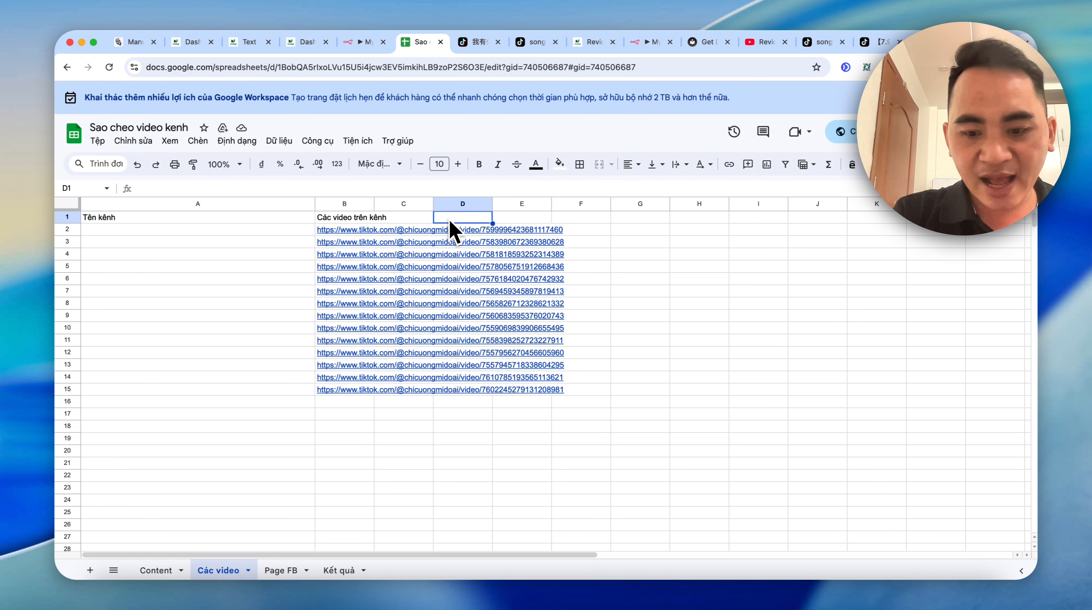
text(Lin)
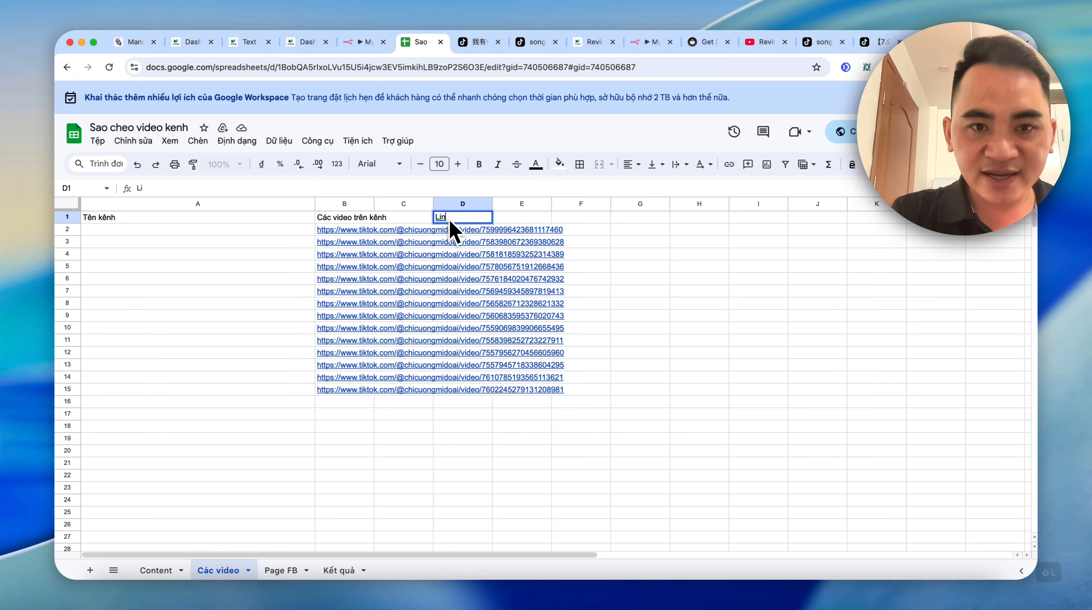
text(k Share)
- Map the node's Link Share column to the share_url field, execute the node, and check the new row in the Các video sheet
click(528, 448)
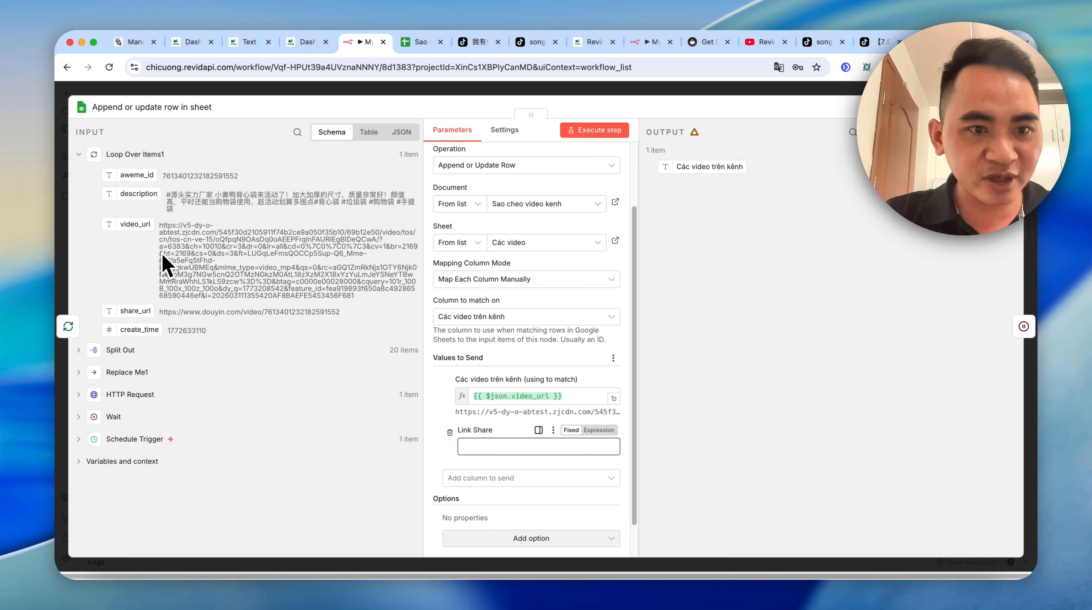
drag(166, 316, 495, 448)
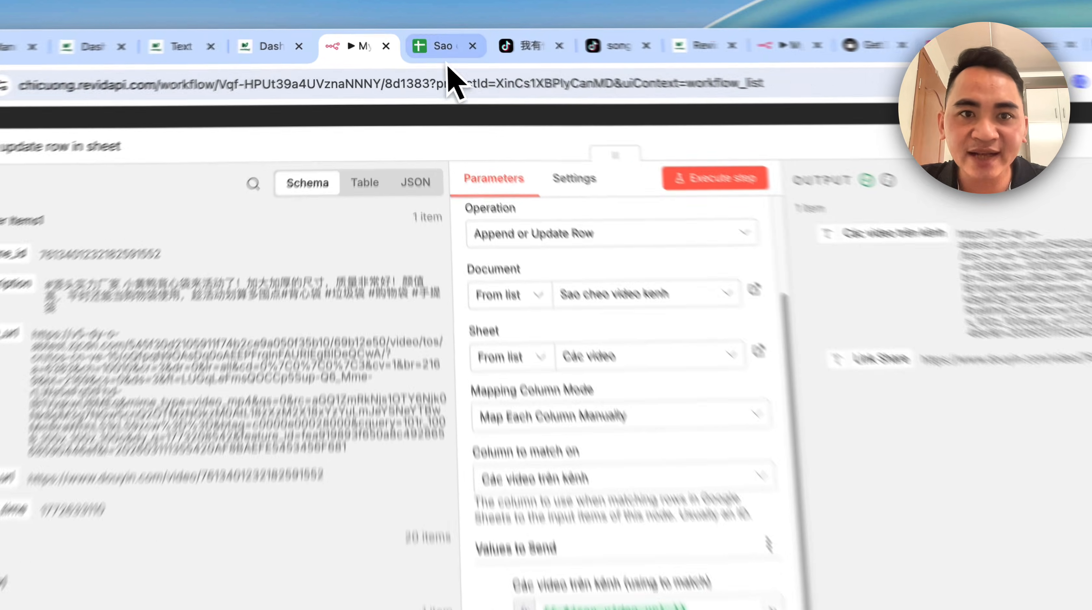
click(417, 41)
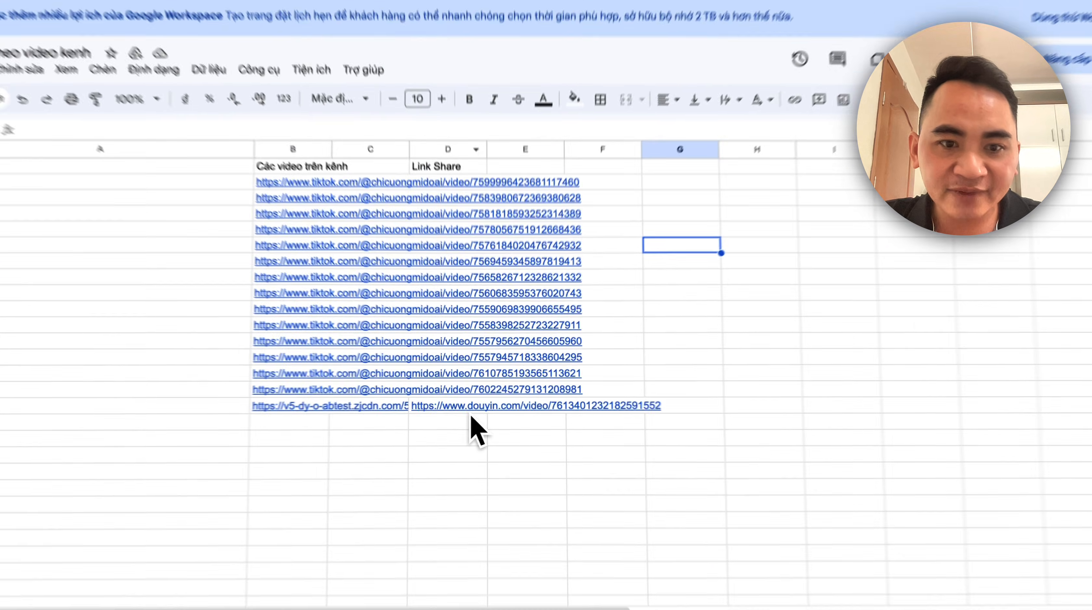
click(341, 403)
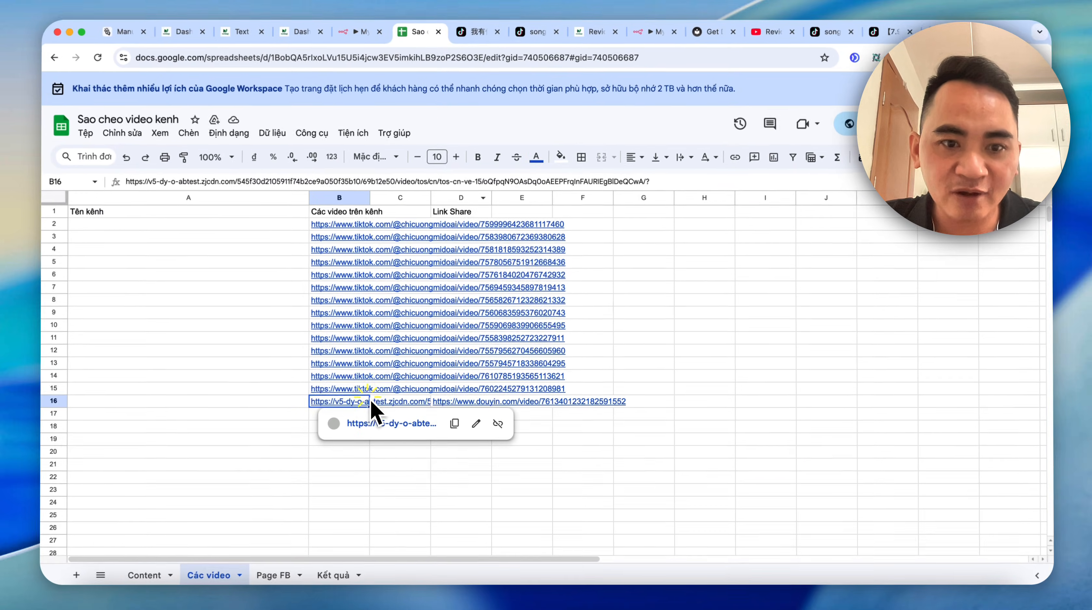
- Delete the old TikTok links from rows 2 to 15 of the Các video sheet
drag(212, 277, 499, 470)
drag(505, 369, 558, 382)
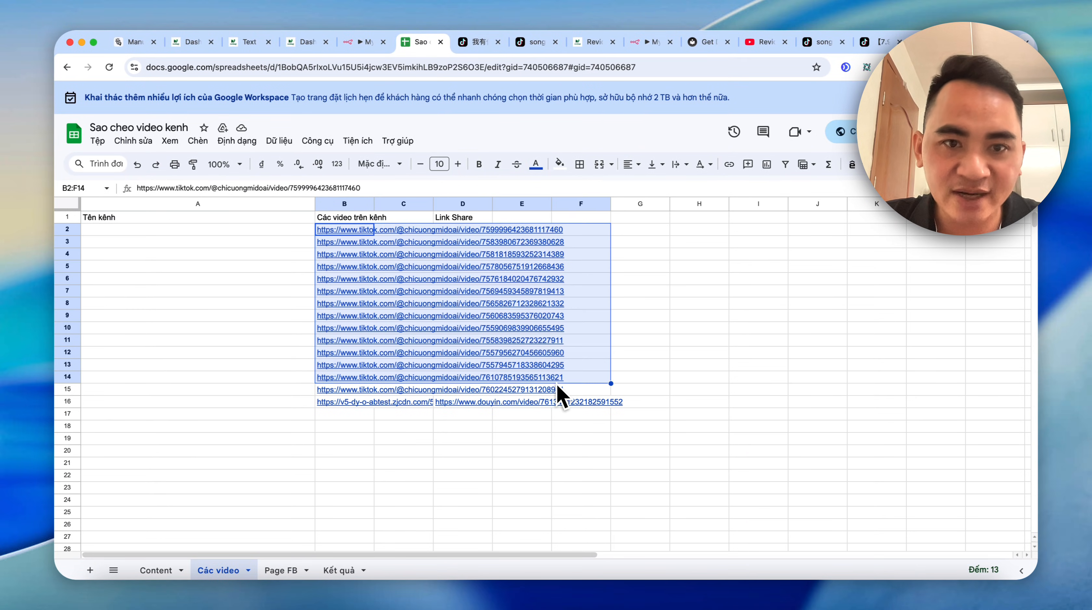
key(BackSpace)
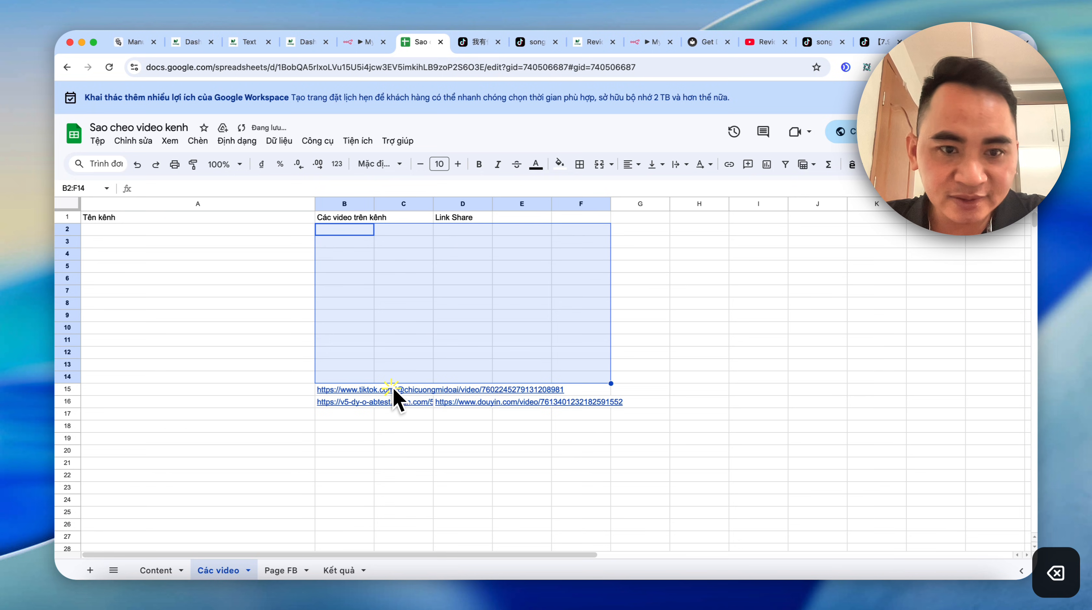
click(387, 391)
click(344, 390)
key(BackSpace)
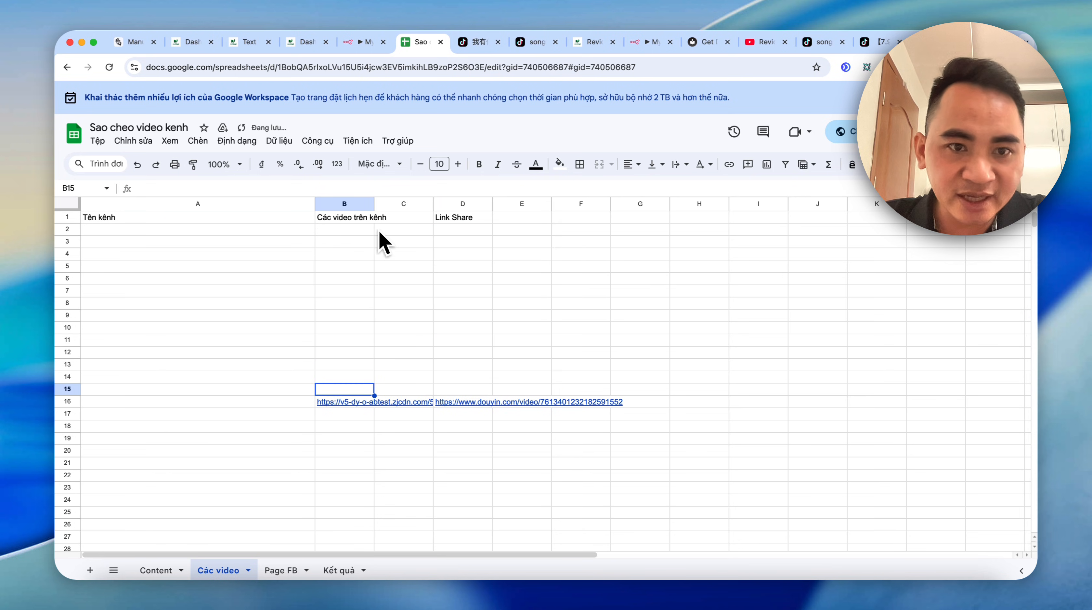
- Widen column C of the Các video sheet and select the Douyin share link in row 16
double_click(345, 401)
click(410, 304)
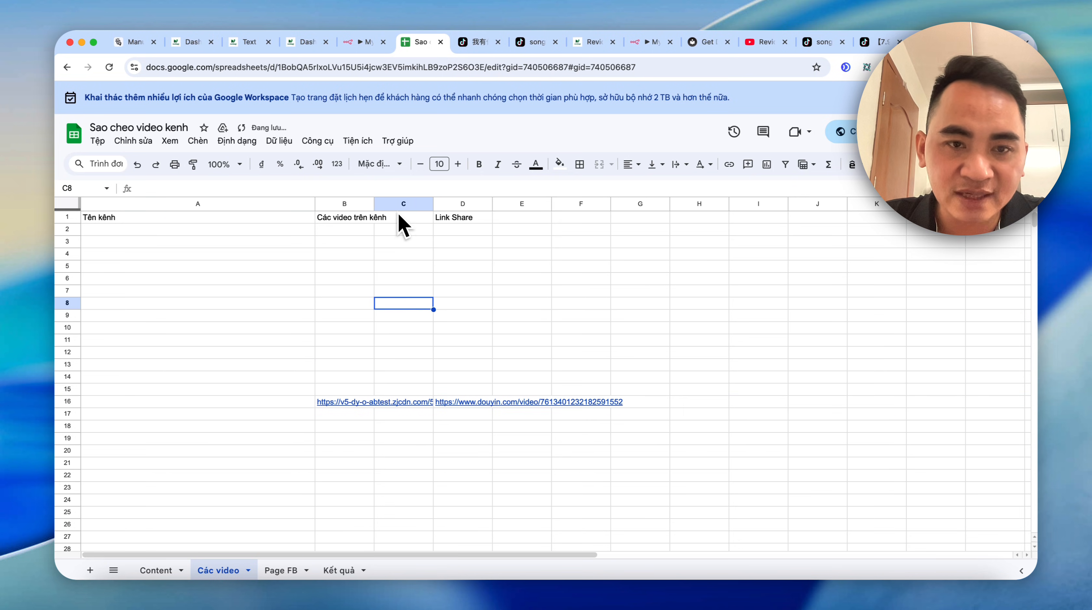
drag(434, 200, 497, 203)
click(557, 403)
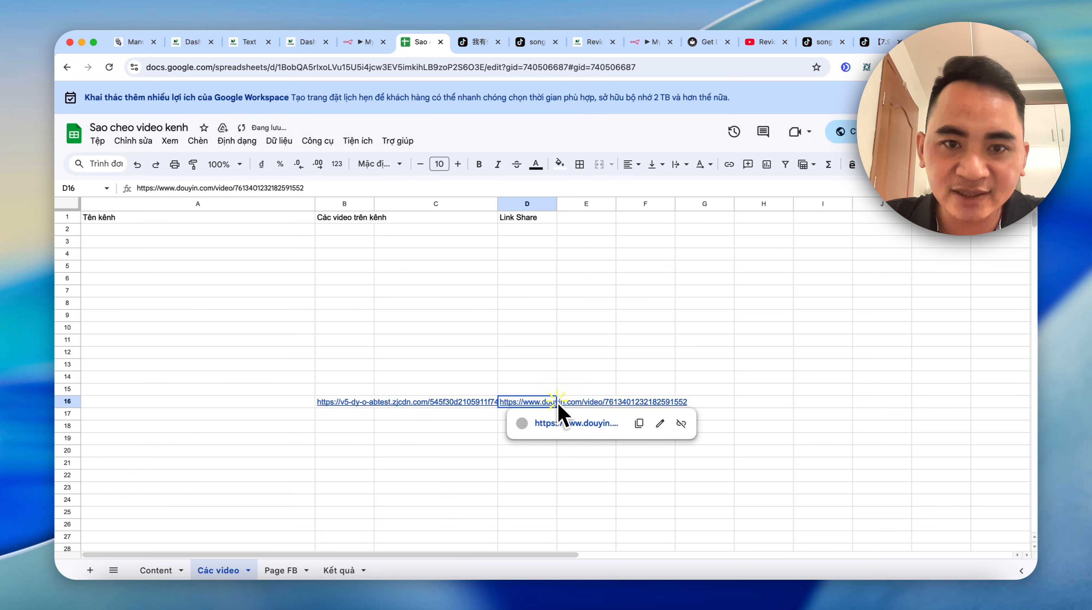
- Return to the n8n workflow and insert an HTTP Request node between the Append or update row in sheet node and Wait
click(371, 42)
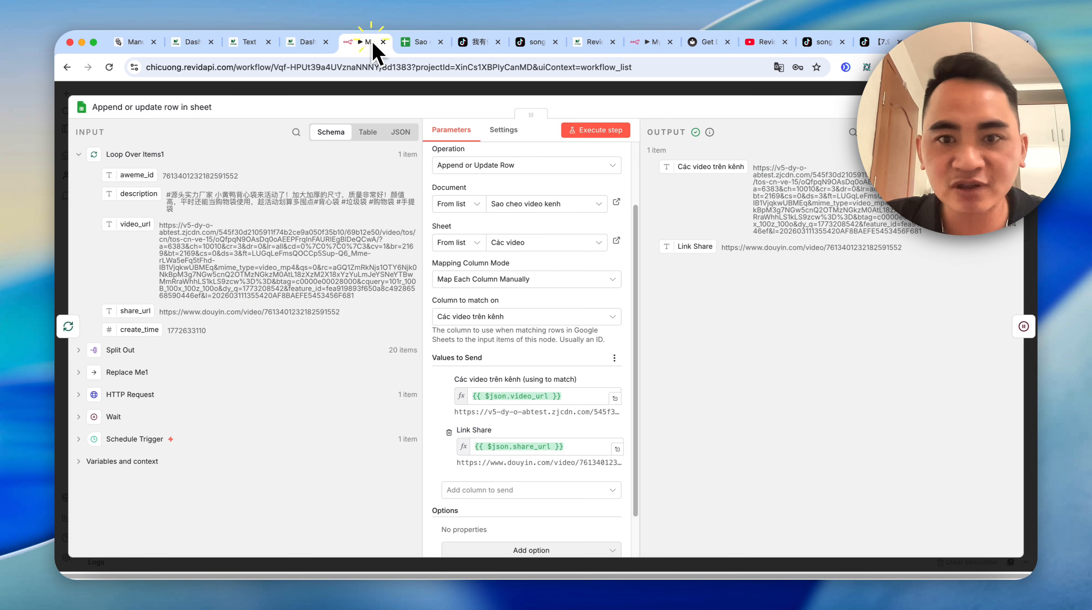
click(706, 90)
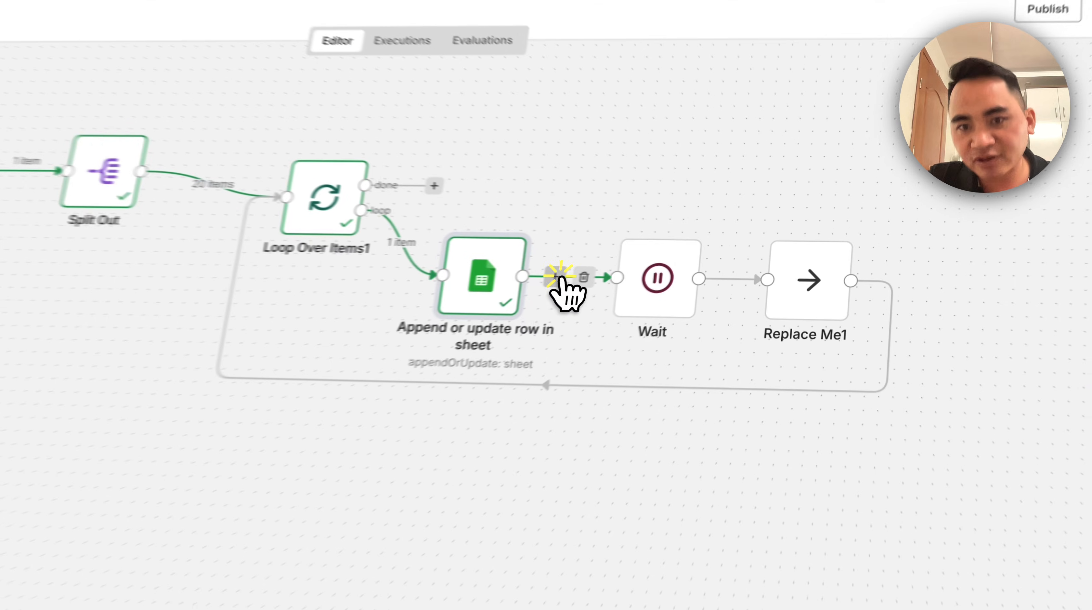
click(665, 274)
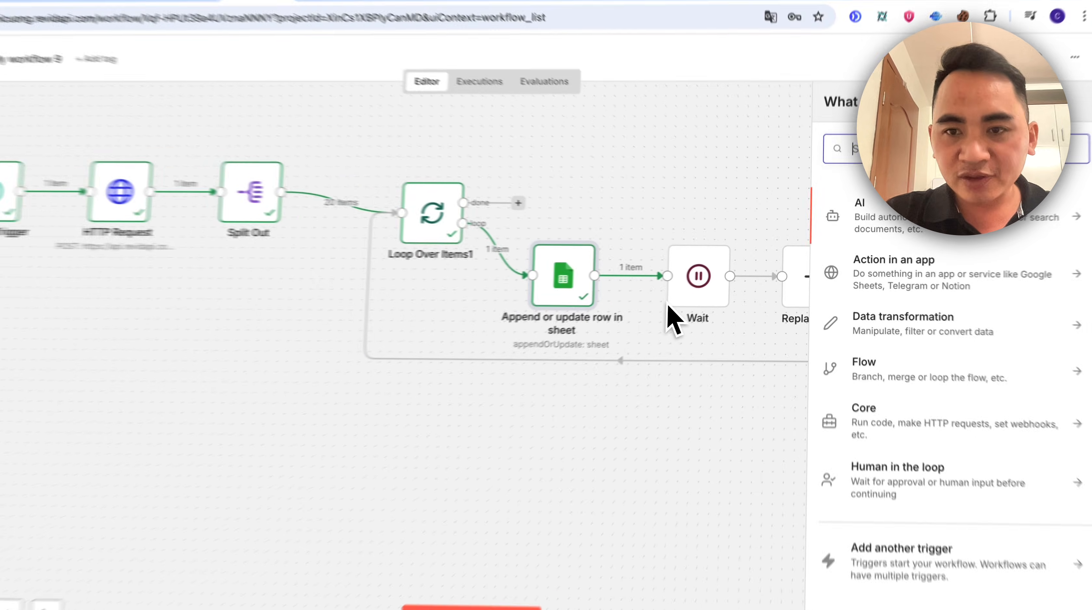
text(ge)
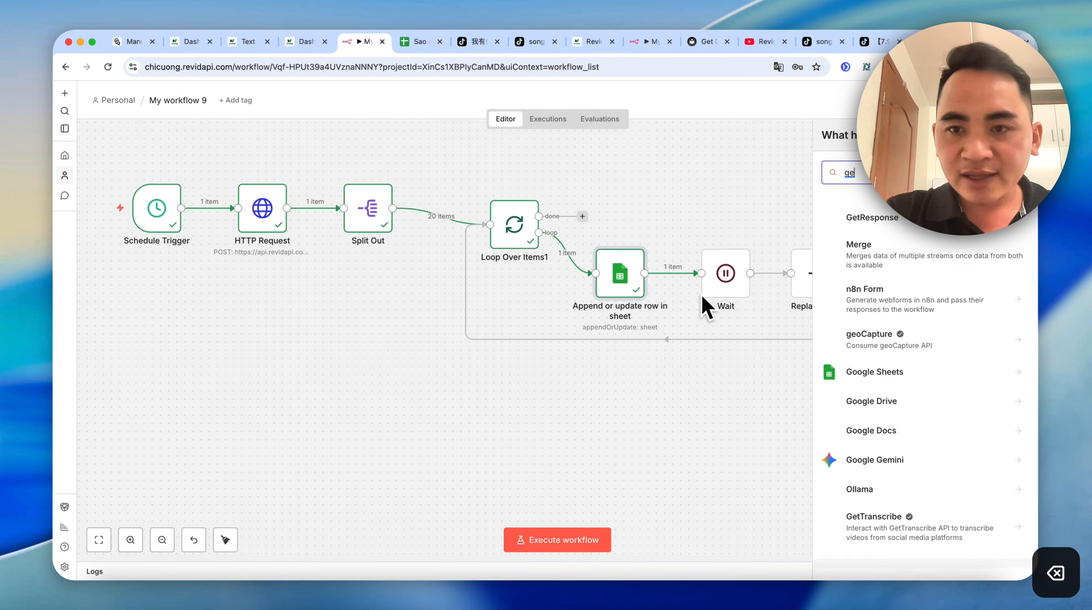
key(BackSpace)
key(BackSpace)
text(htt)
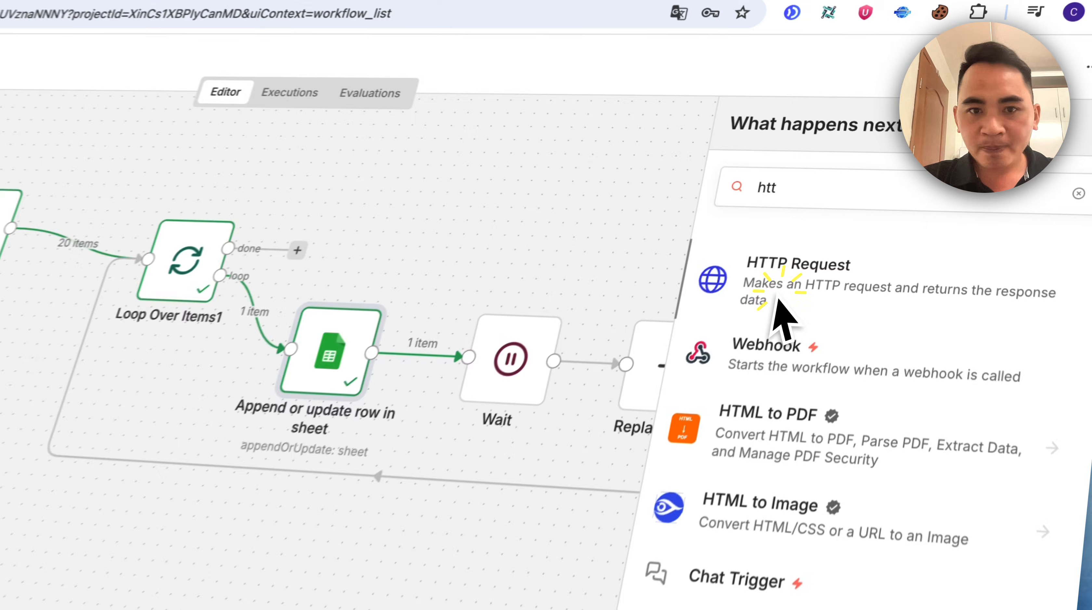
click(854, 231)
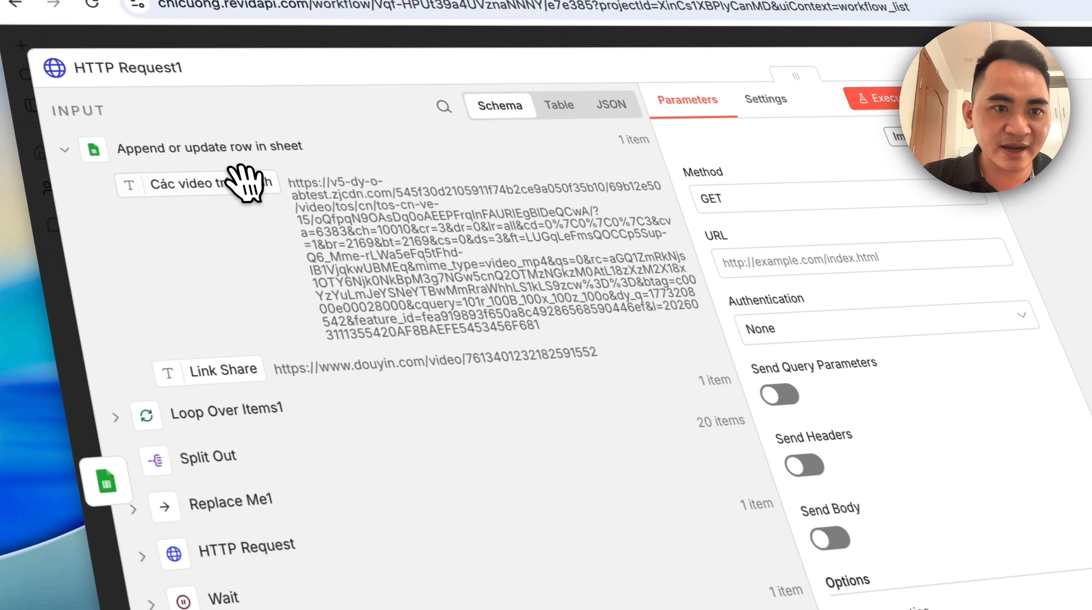
- Map the new HTTP Request node's URL to the Các video trên kênh field and execute the node
drag(244, 184, 897, 259)
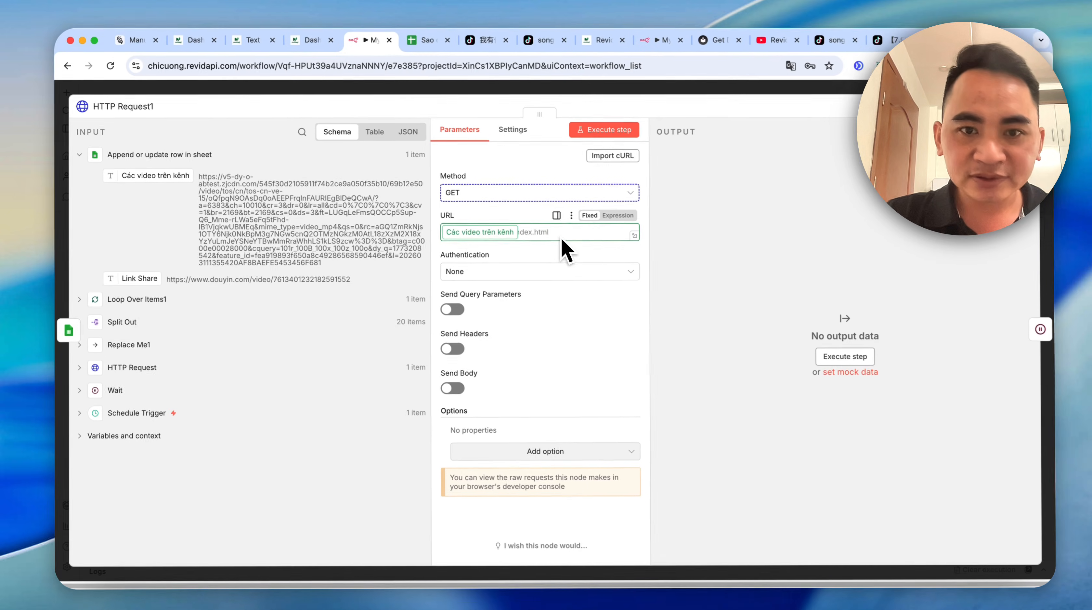
click(598, 136)
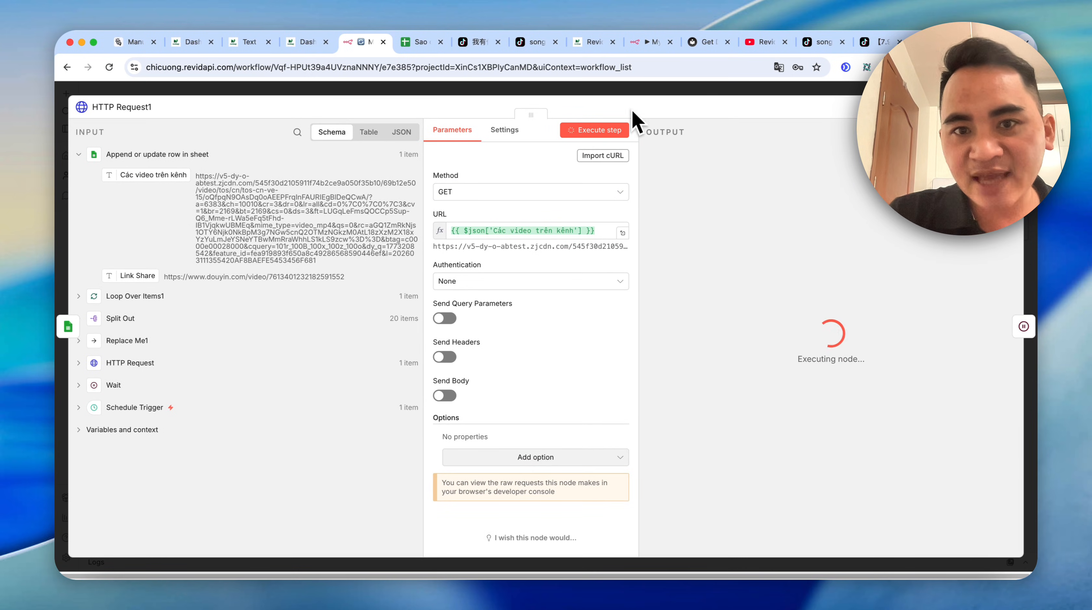
click(671, 92)
- Rearrange the loop nodes in a row as HTTP Request1, Wait and Replace Me1 after the Google Sheets node
drag(852, 282, 1037, 274)
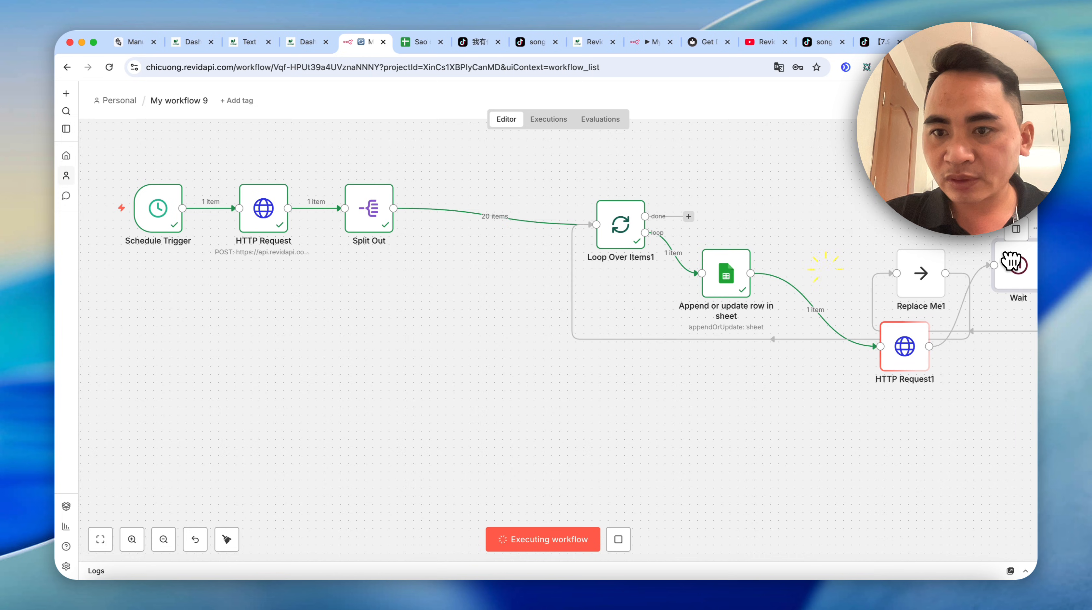
drag(916, 360, 836, 288)
scroll(634, 403, right, 5)
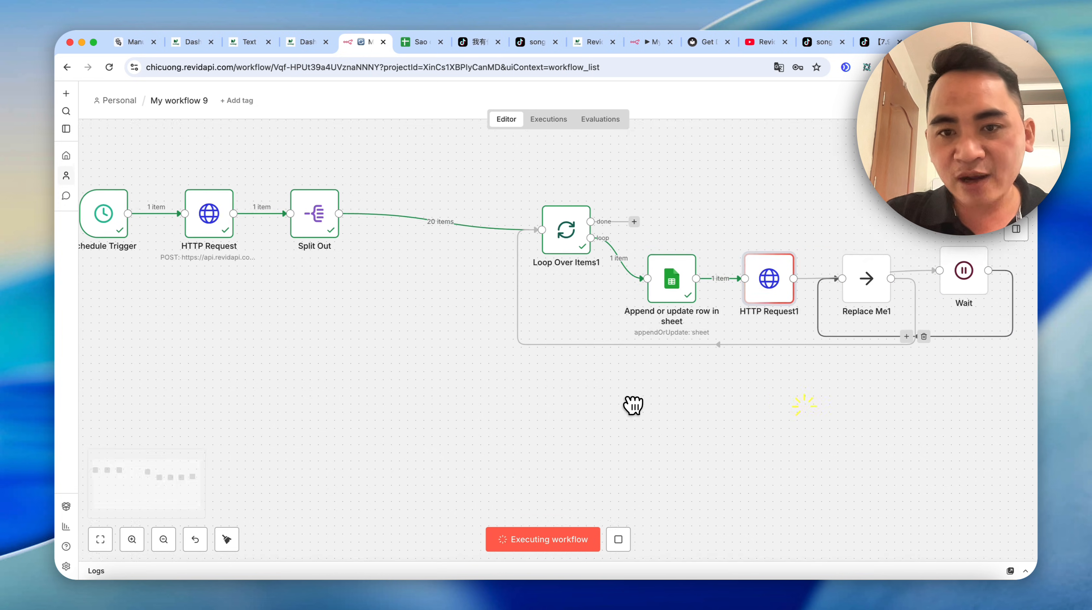
drag(736, 310, 977, 326)
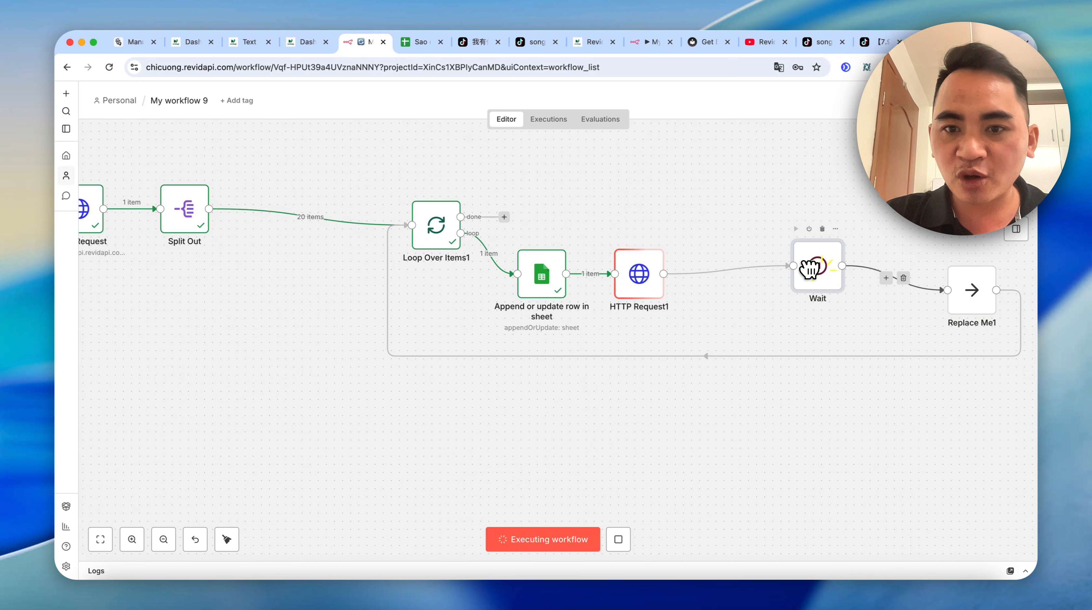
- Check the video file returned in the HTTP Request1 node's output
click(660, 278)
double_click(660, 279)
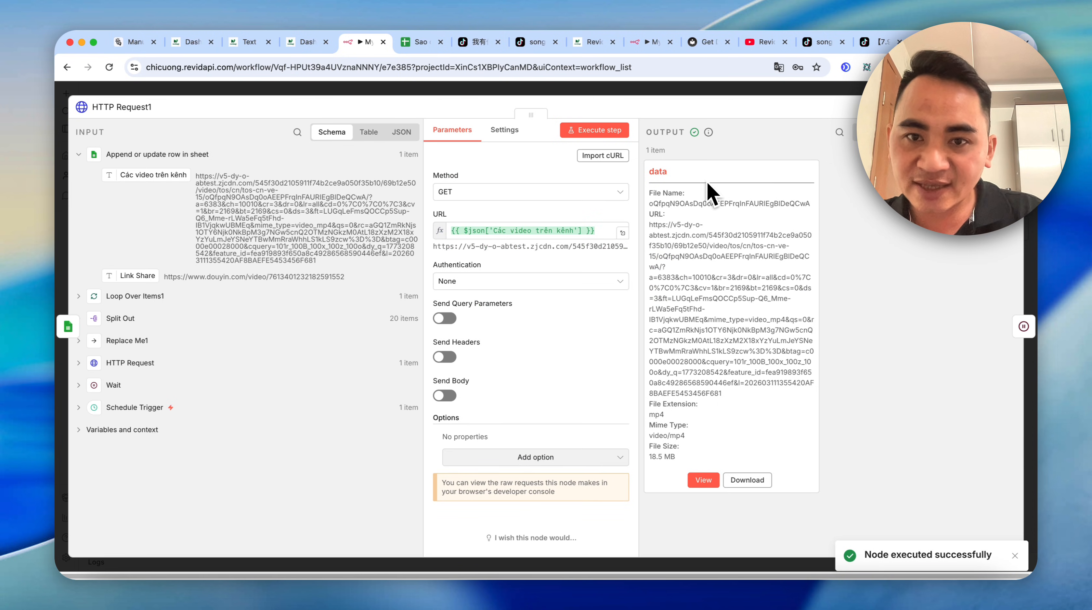
click(723, 91)
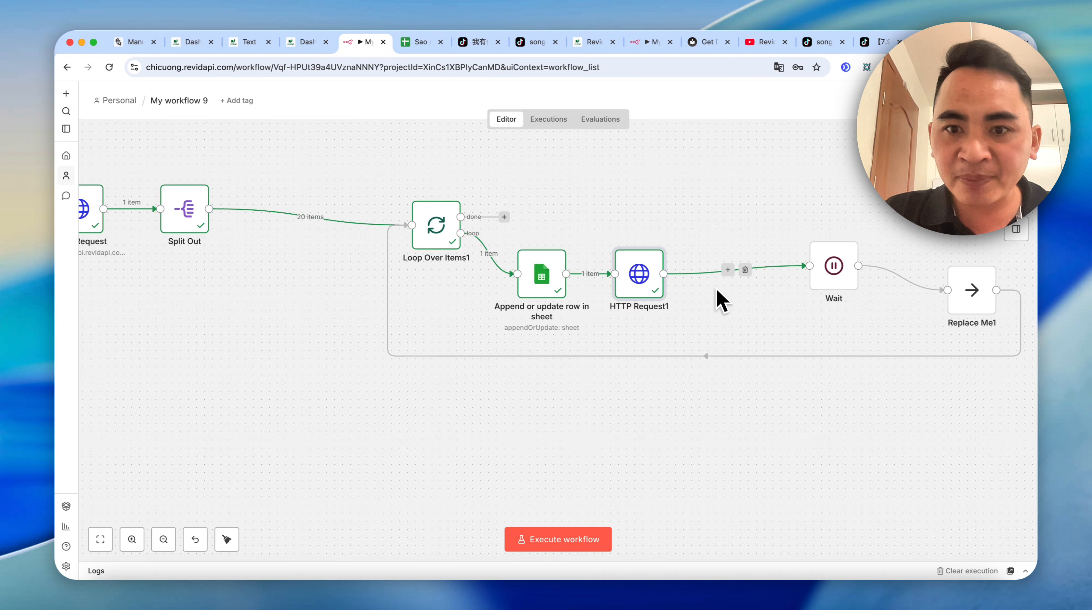
- Insert a Google Drive Upload file node between HTTP Request1 and Wait
click(729, 270)
text(drive)
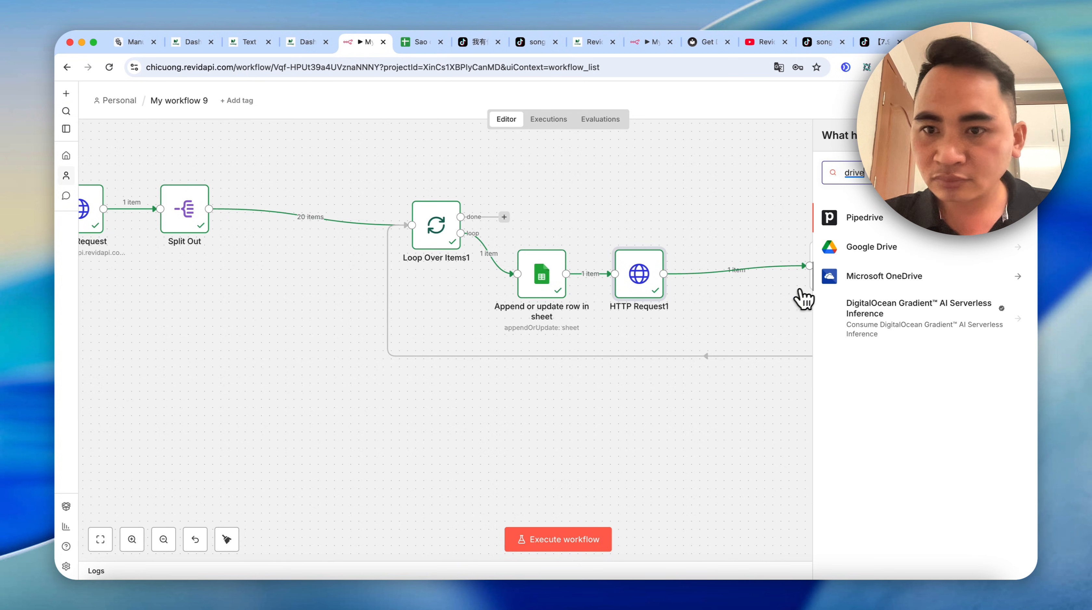
click(875, 248)
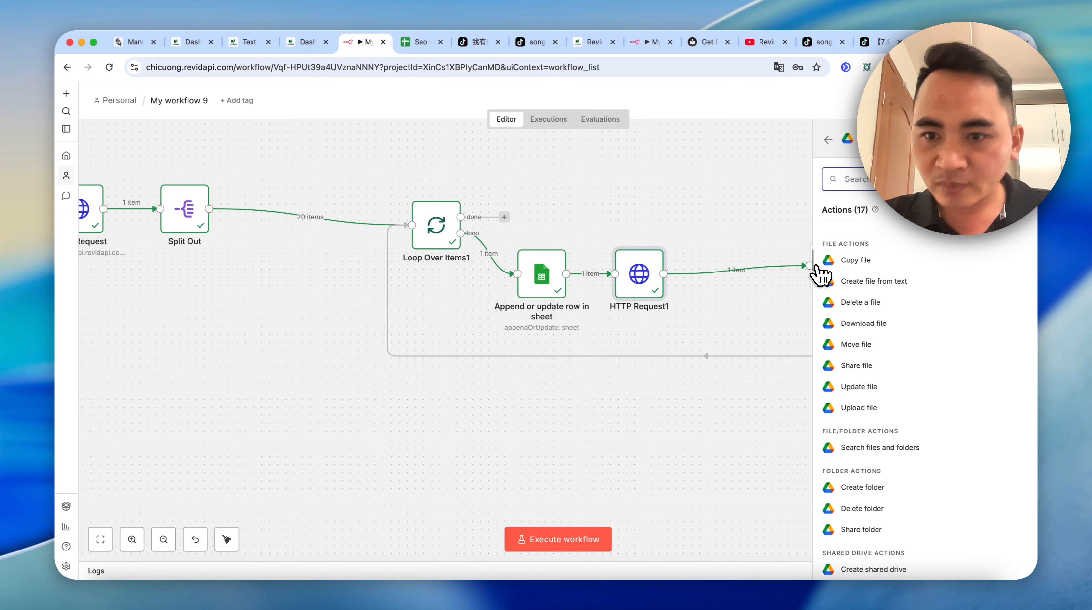
click(880, 407)
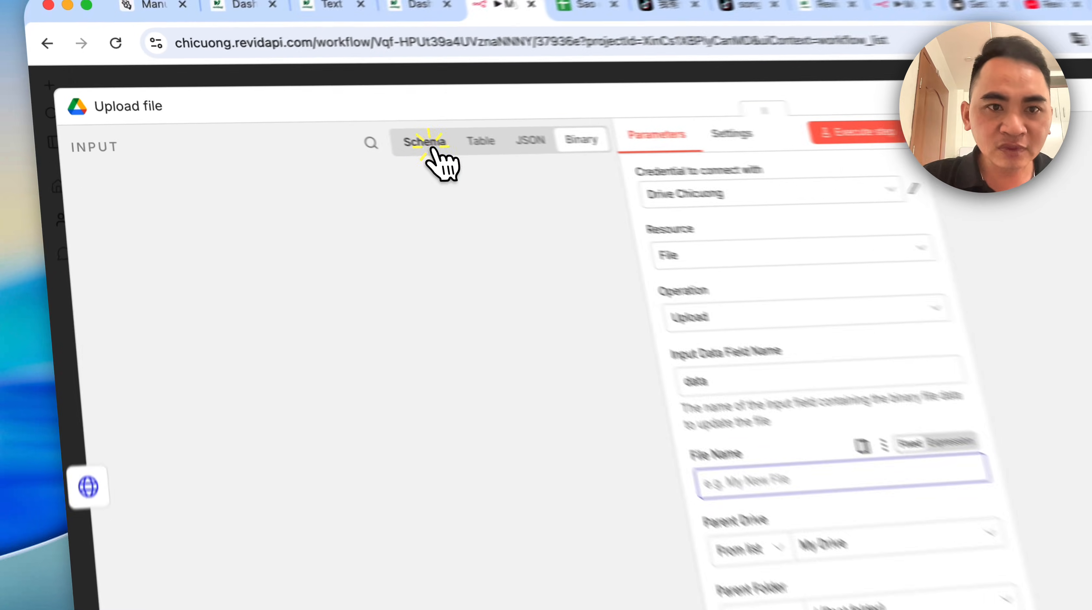
- Set the upload's file name to Loop Over Items1's aweme_id followed by .mp4 and its parent folder to Dang bai
click(296, 132)
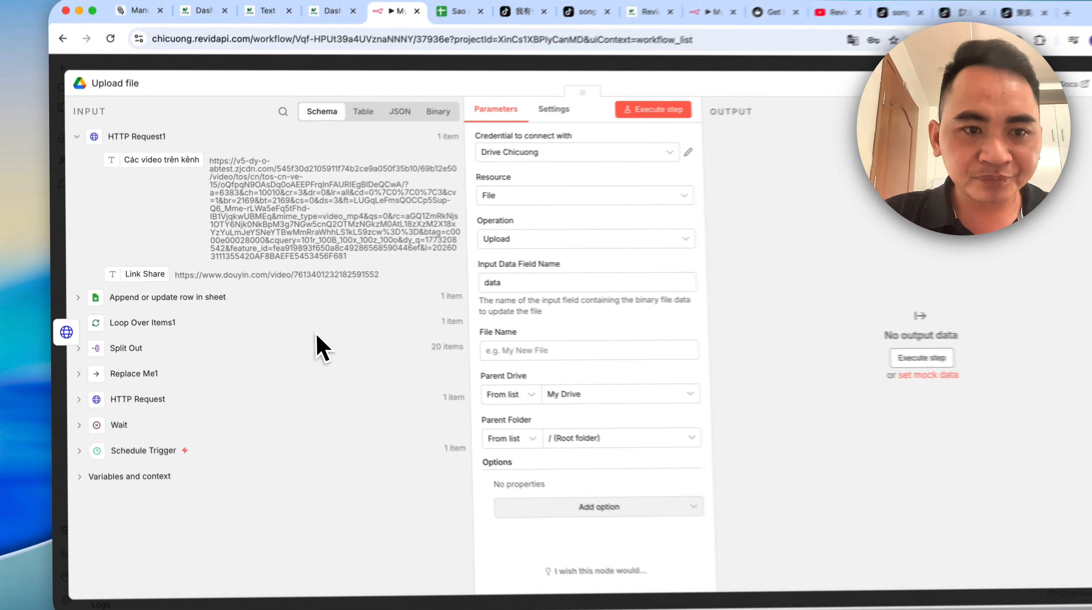
click(150, 324)
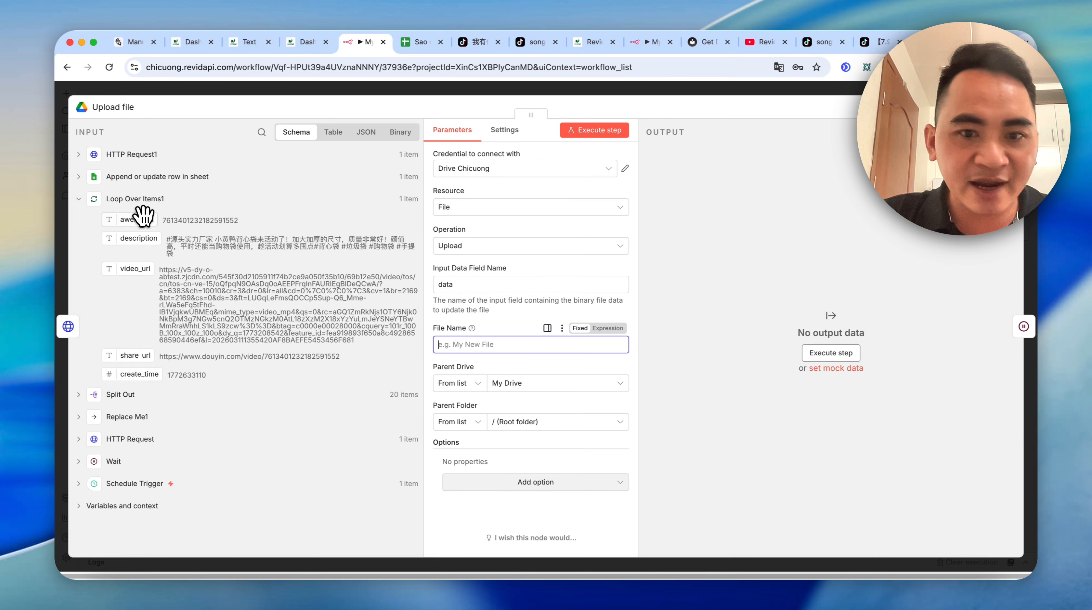
drag(144, 215, 509, 348)
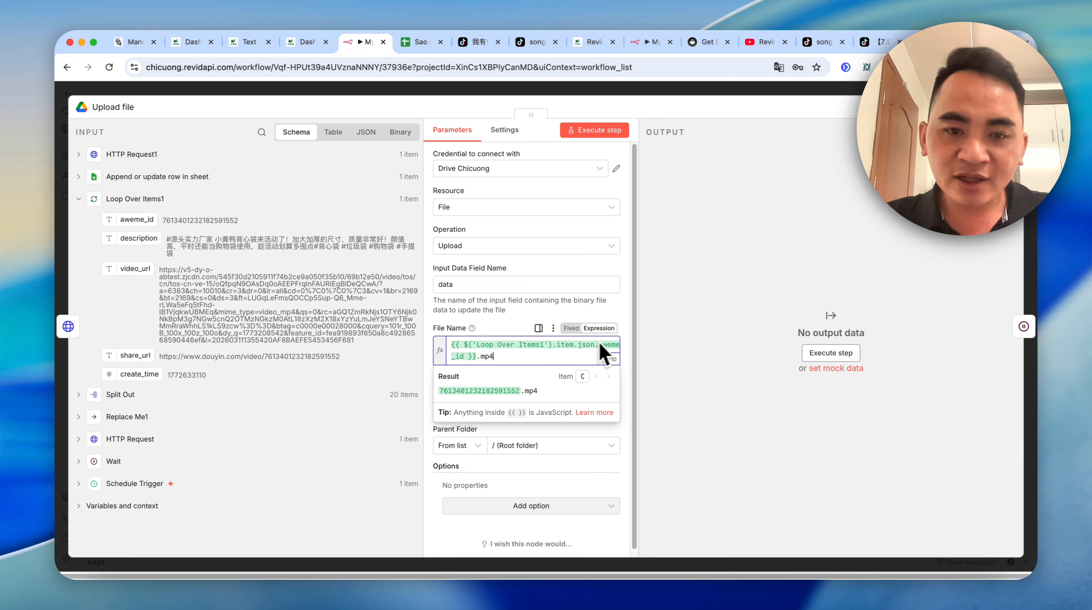
click(711, 317)
click(563, 453)
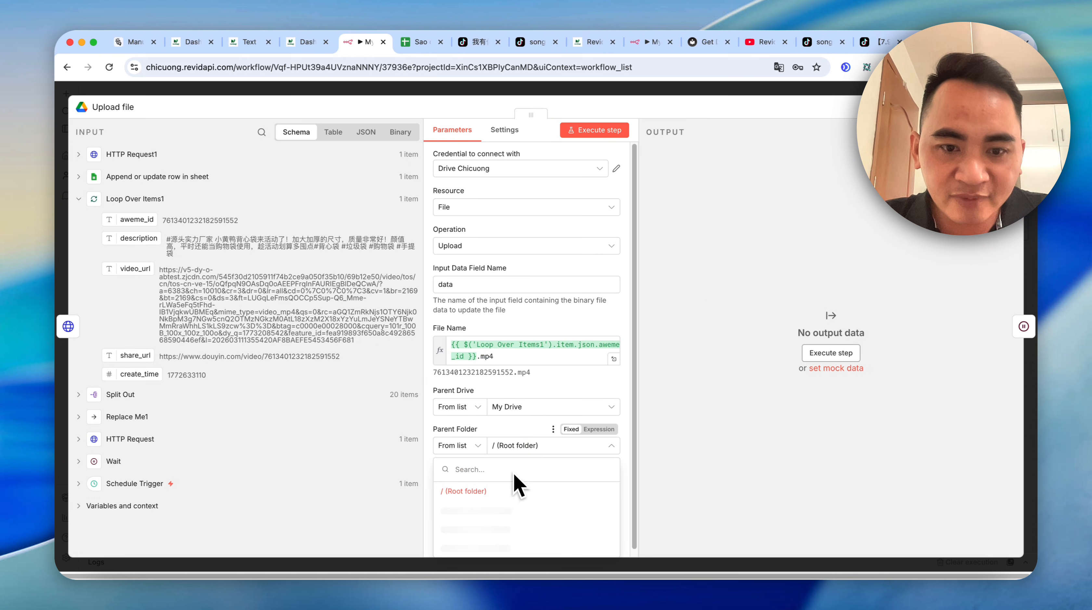
click(499, 509)
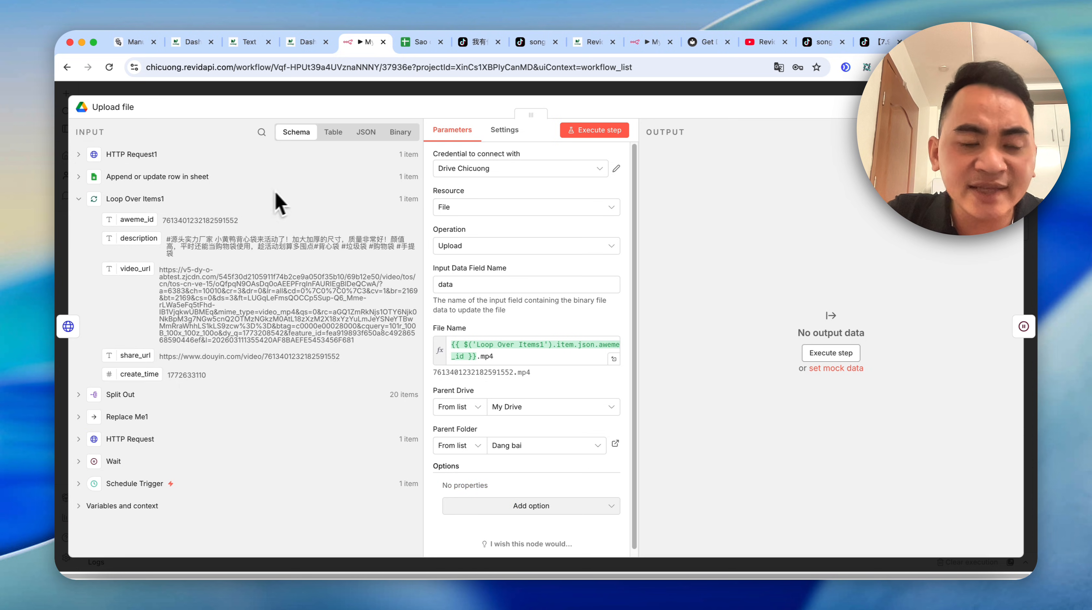
click(516, 90)
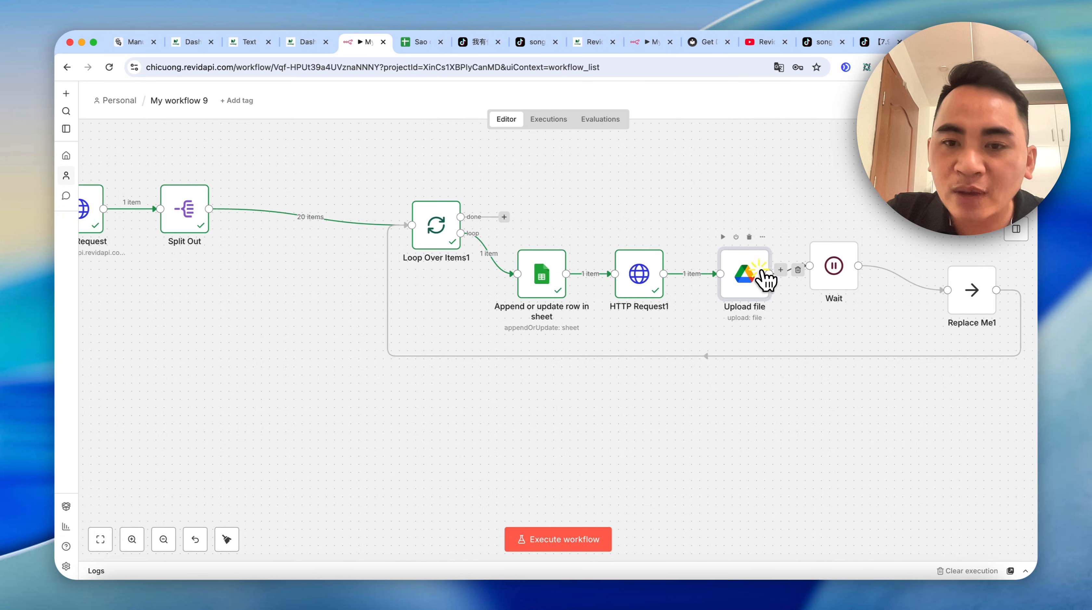
- Execute the Upload file node and move Wait and Replace Me1 closer to it on the canvas
double_click(763, 272)
click(615, 130)
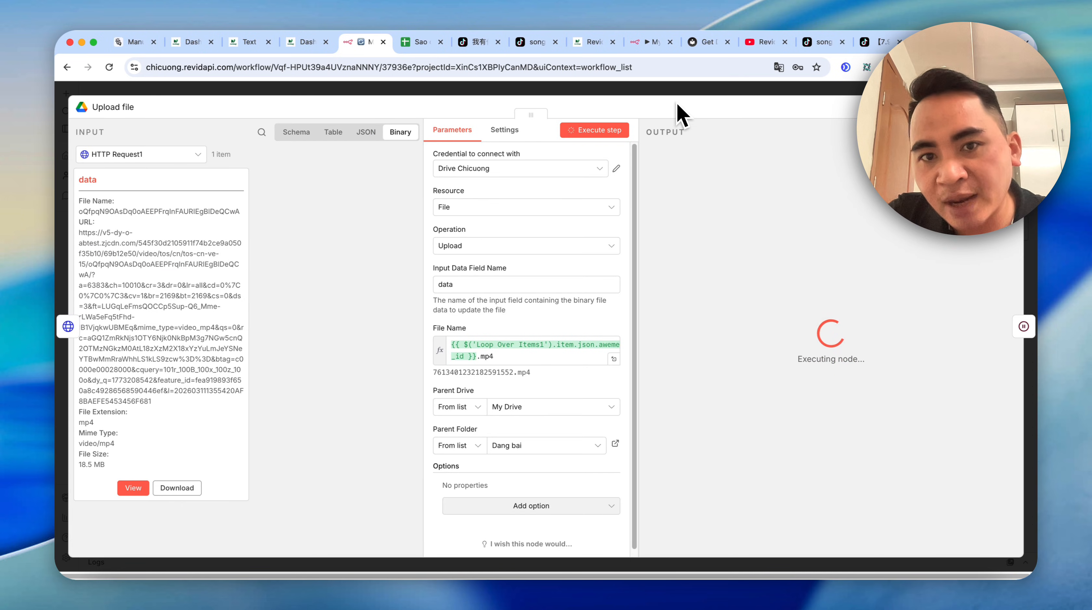
click(682, 97)
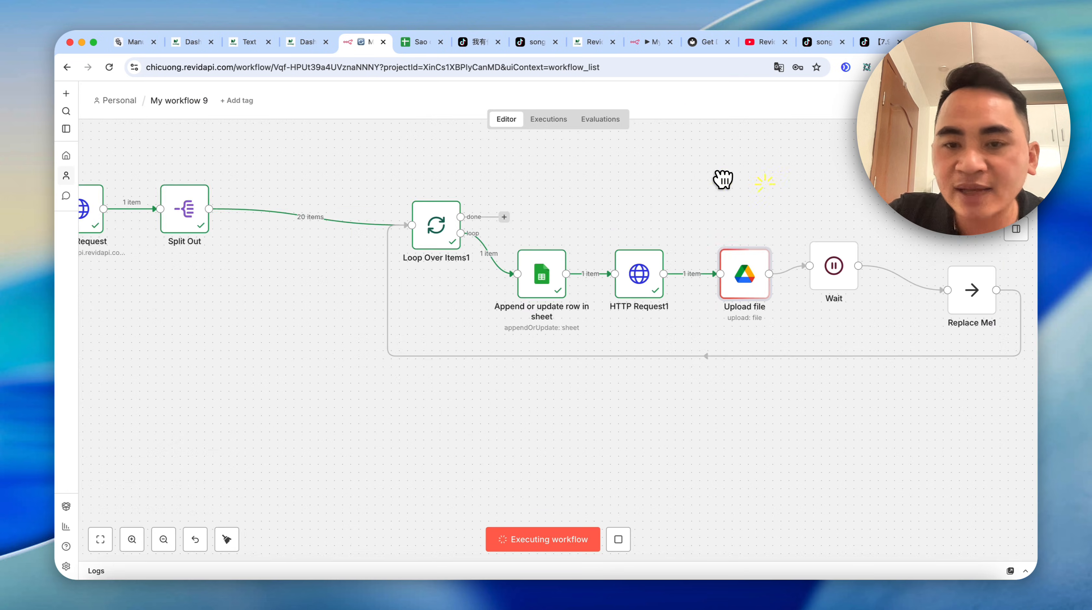
scroll(723, 180, right, 5)
drag(826, 274, 781, 257)
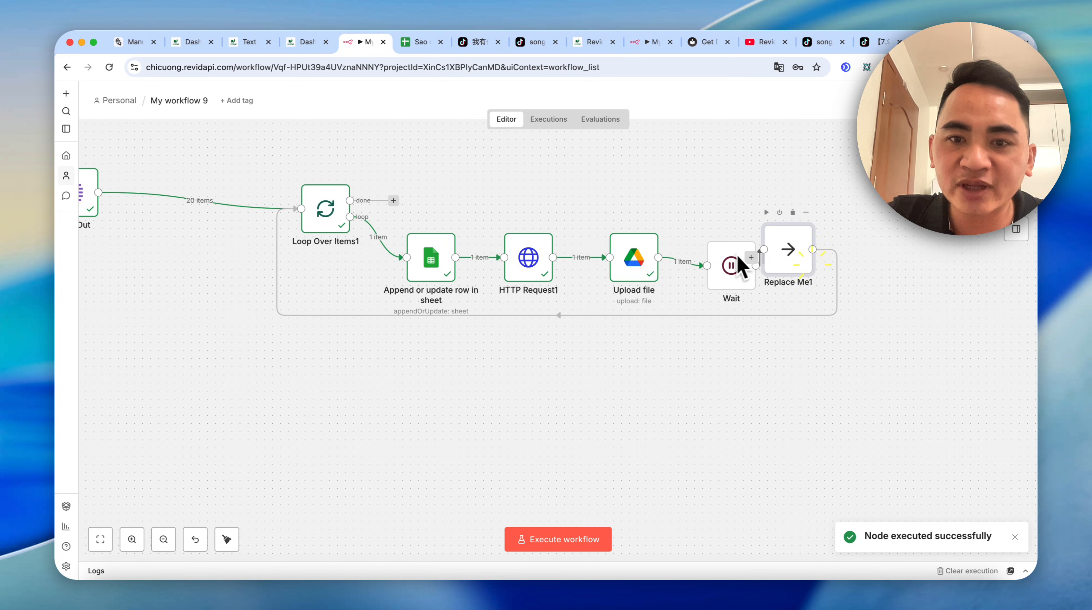
- Examine the Upload file node's output, including the uploaded file's name and links
click(653, 268)
double_click(653, 268)
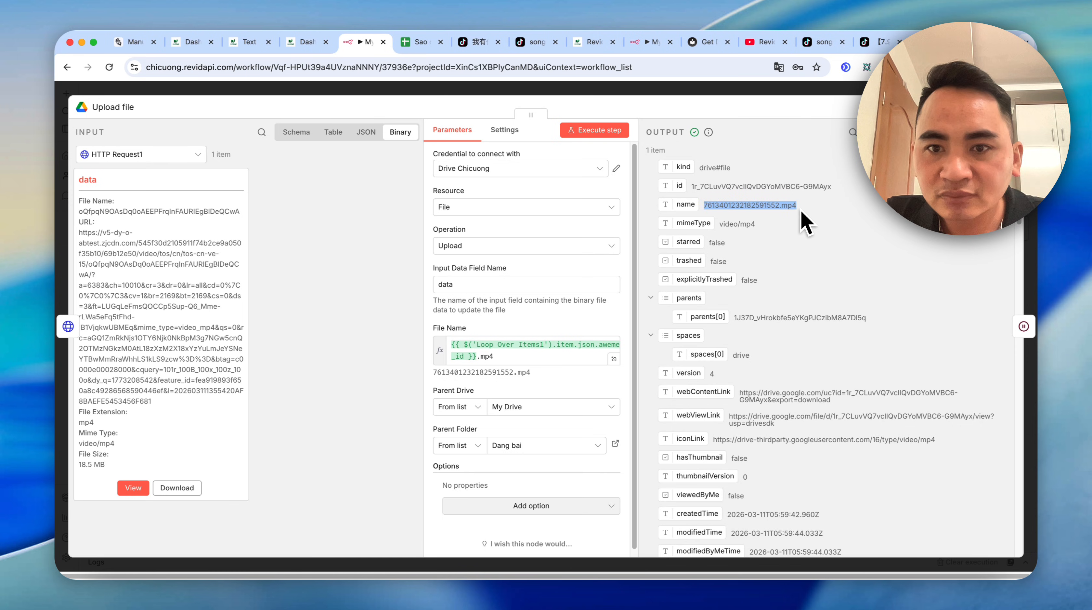
scroll(775, 225, down, 5)
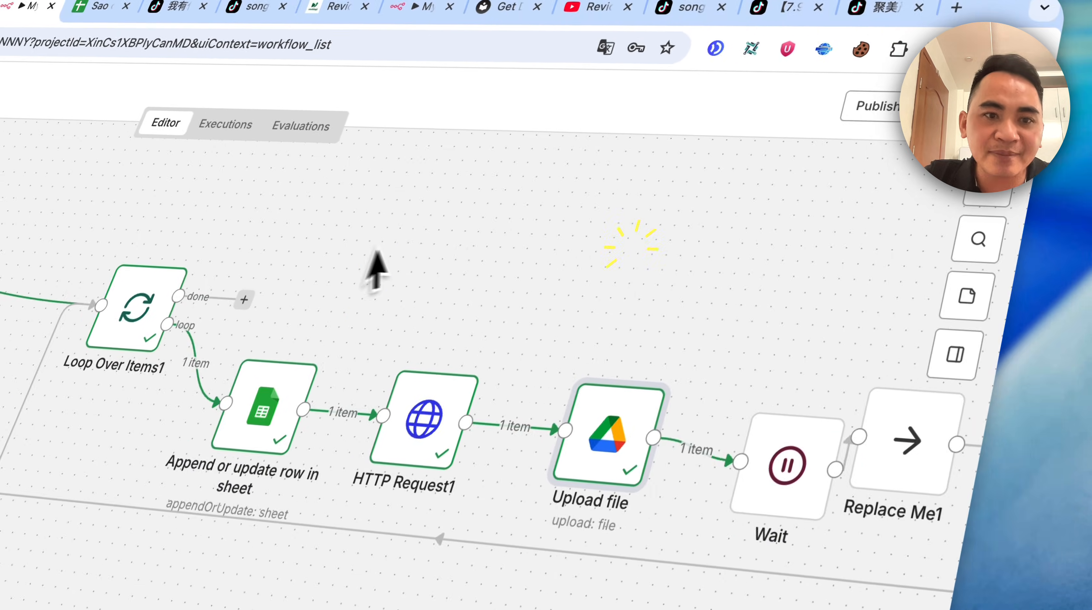
- Select all the loop nodes from Loop Over Items1 to Replace Me1 and move them closer to Split Out
drag(154, 237, 768, 192)
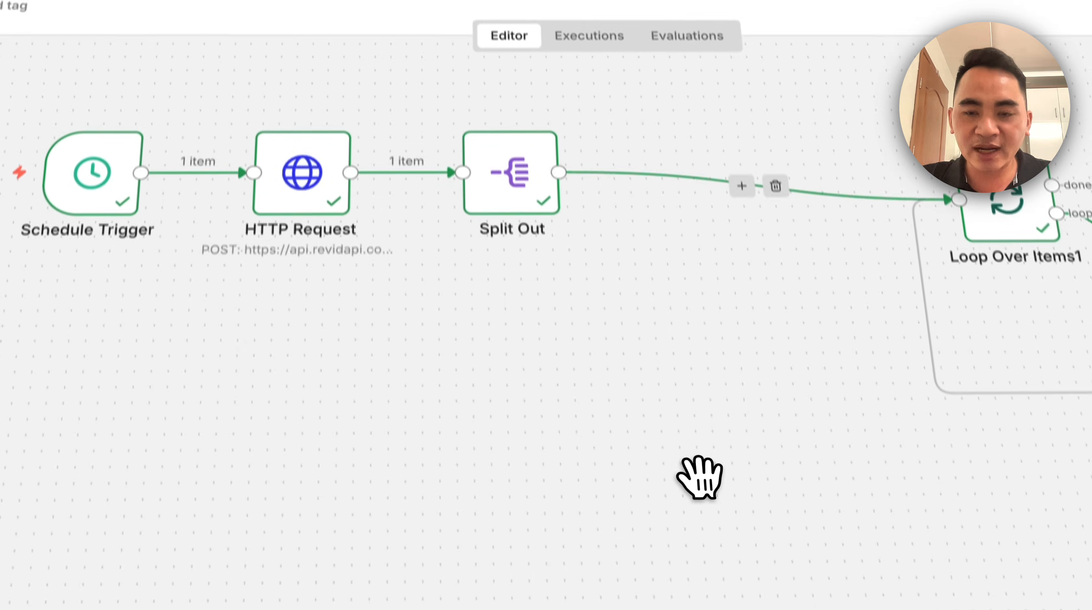
drag(713, 569, 415, 541)
drag(329, 110, 1036, 475)
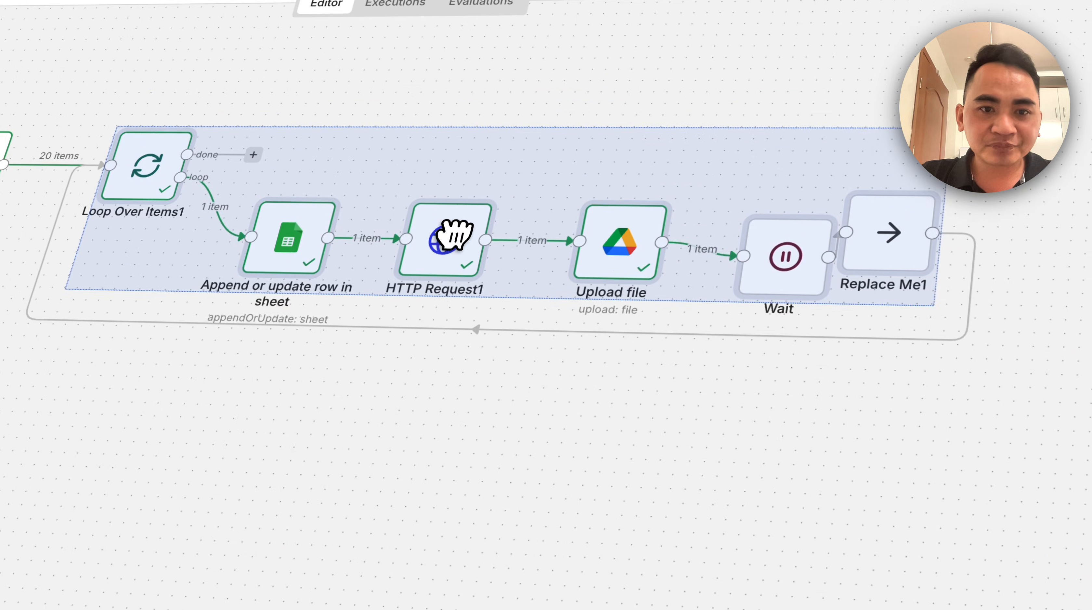
click(464, 432)
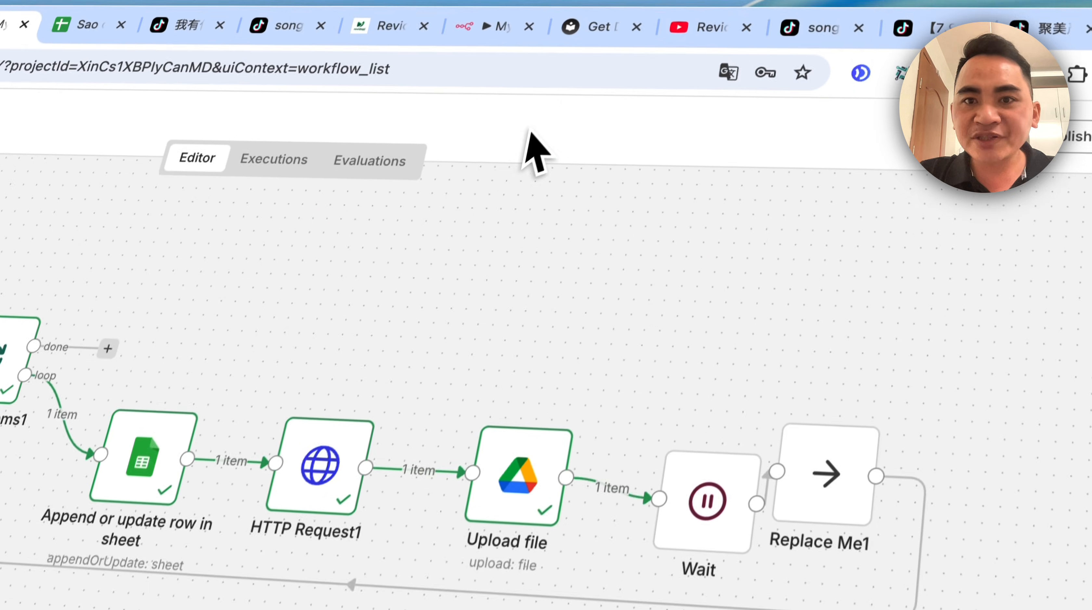
- Copy the max_cursor next-page cURL example from the RevidAPI Get Douyin User documentation and return to the workflow
click(620, 30)
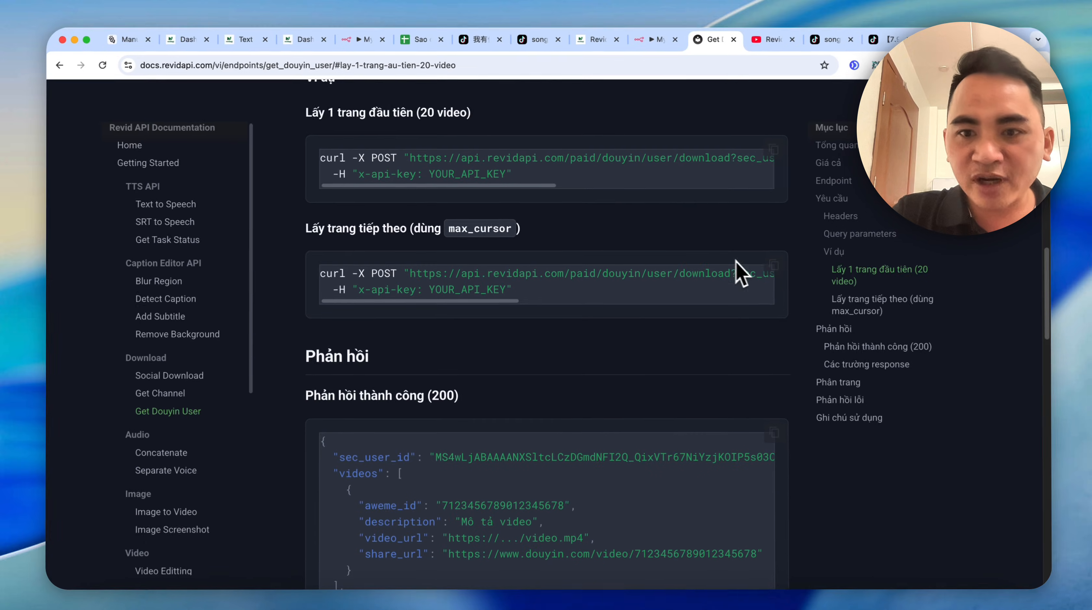
click(774, 266)
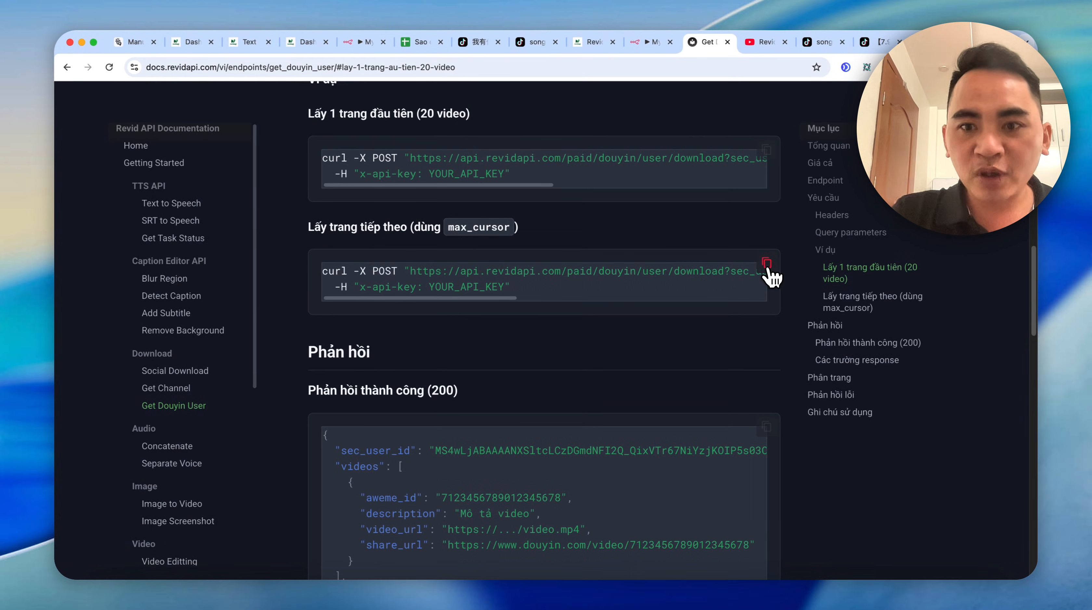
click(365, 42)
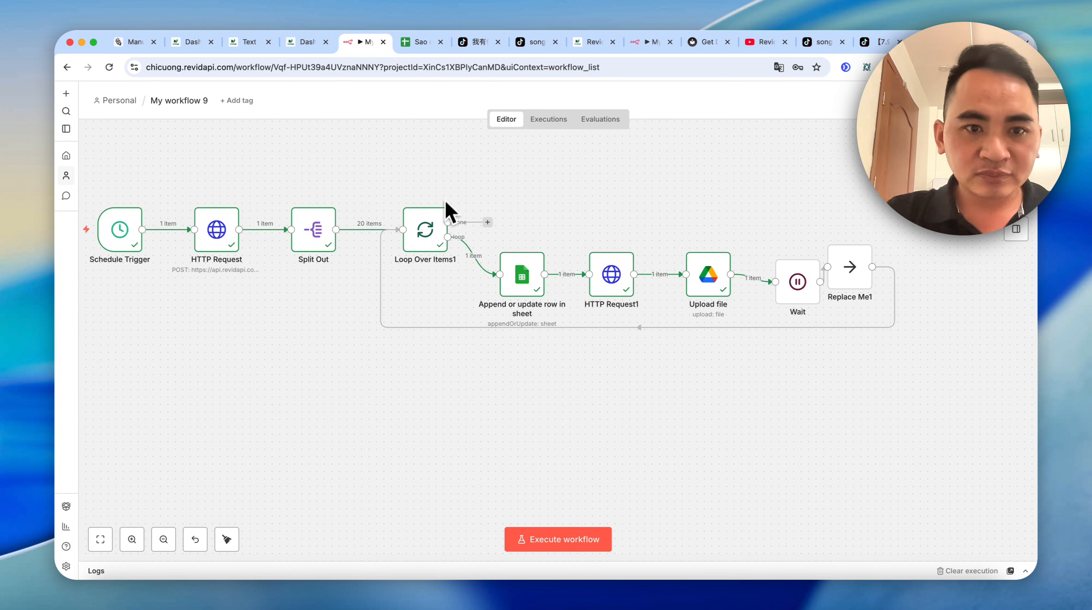
- Add a separate, unconnected HTTP Request node to the workflow
key(Tab)
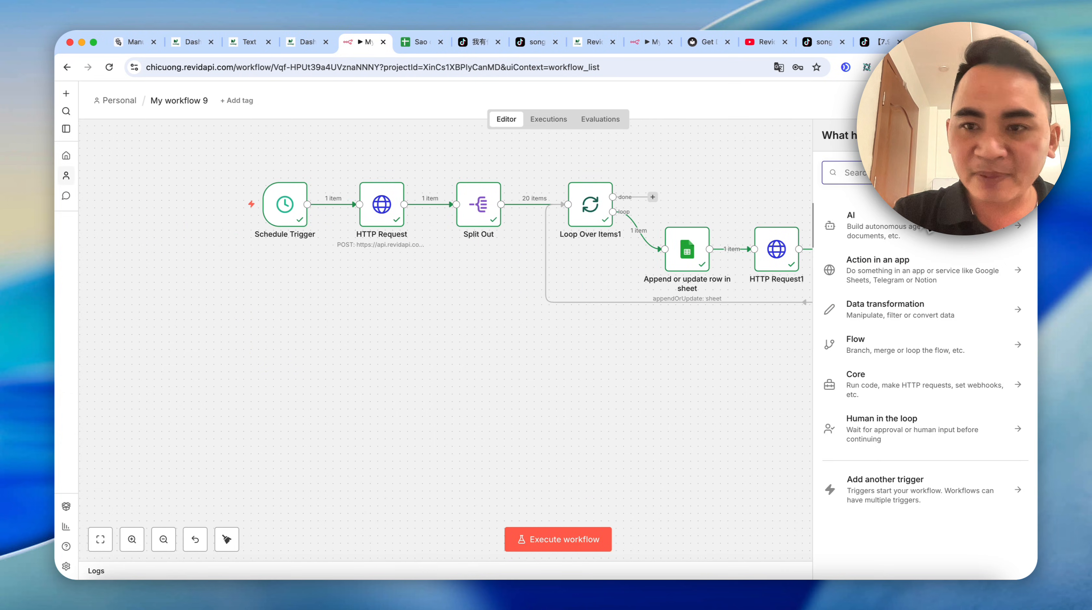
text(htt)
click(896, 235)
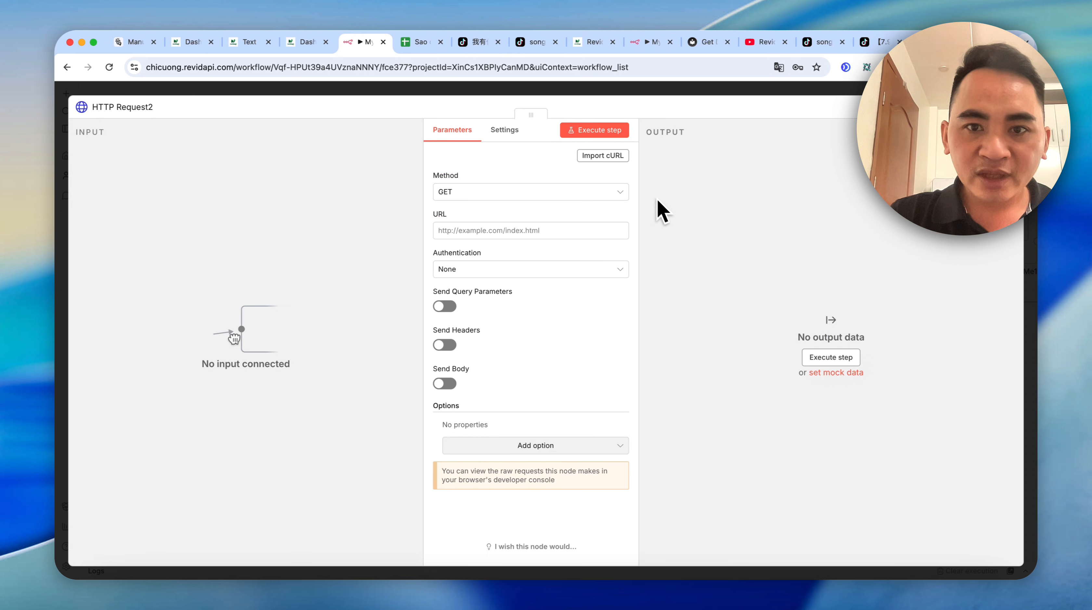
- Import the copied max_cursor cURL request into the HTTP Request2 node
click(611, 156)
key(super+v)
click(719, 379)
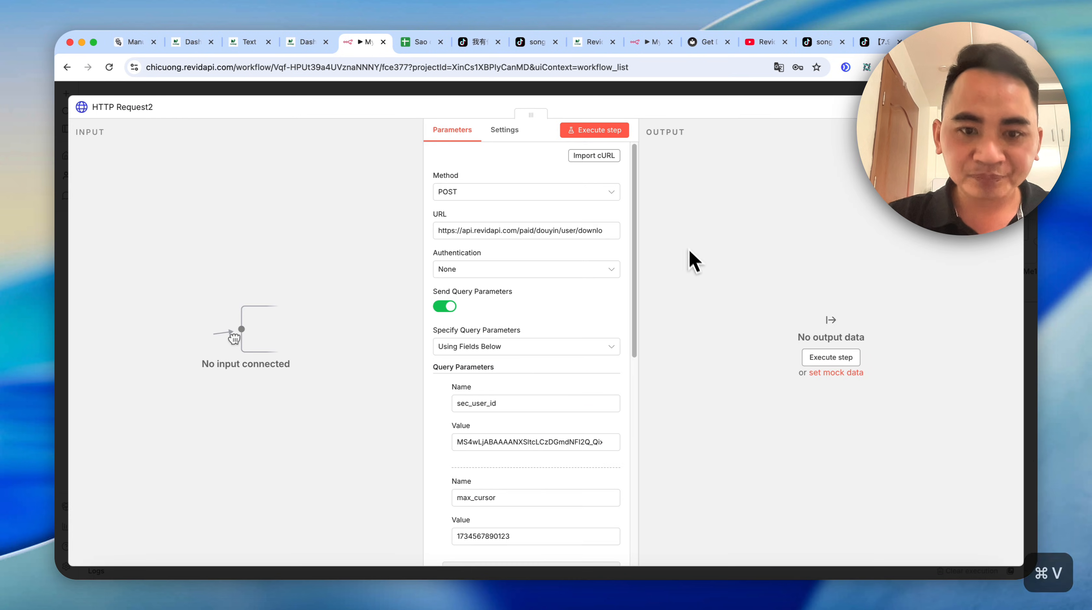
scroll(528, 451, down, 5)
click(441, 386)
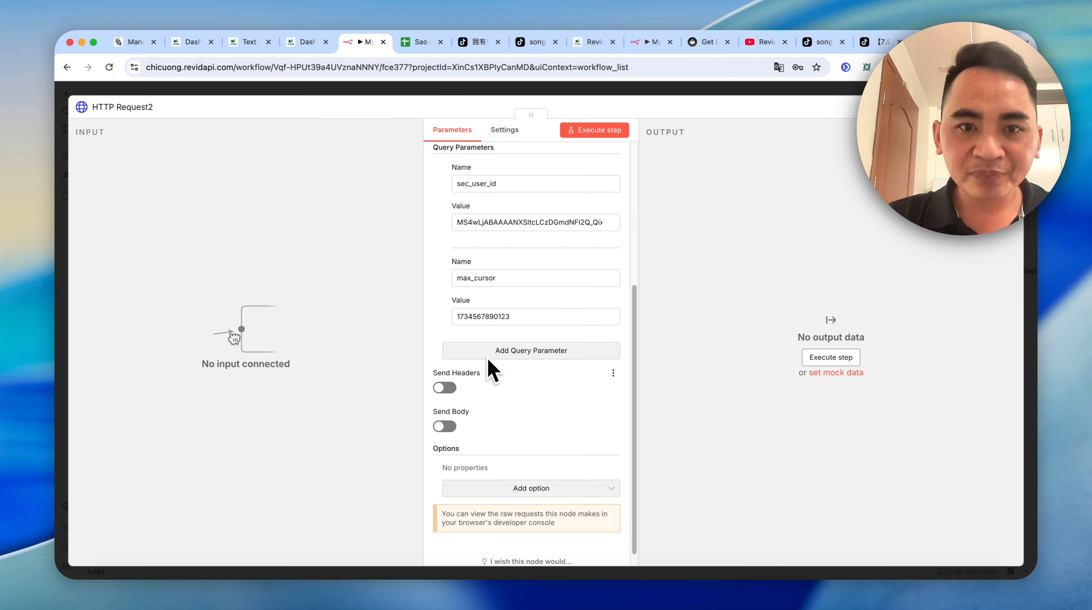
- Set HTTP Request2's authentication to Generic Credential Type with Header Auth, using the revidapi.com credential, and return to the canvas
scroll(495, 350, up, 5)
click(495, 273)
click(479, 383)
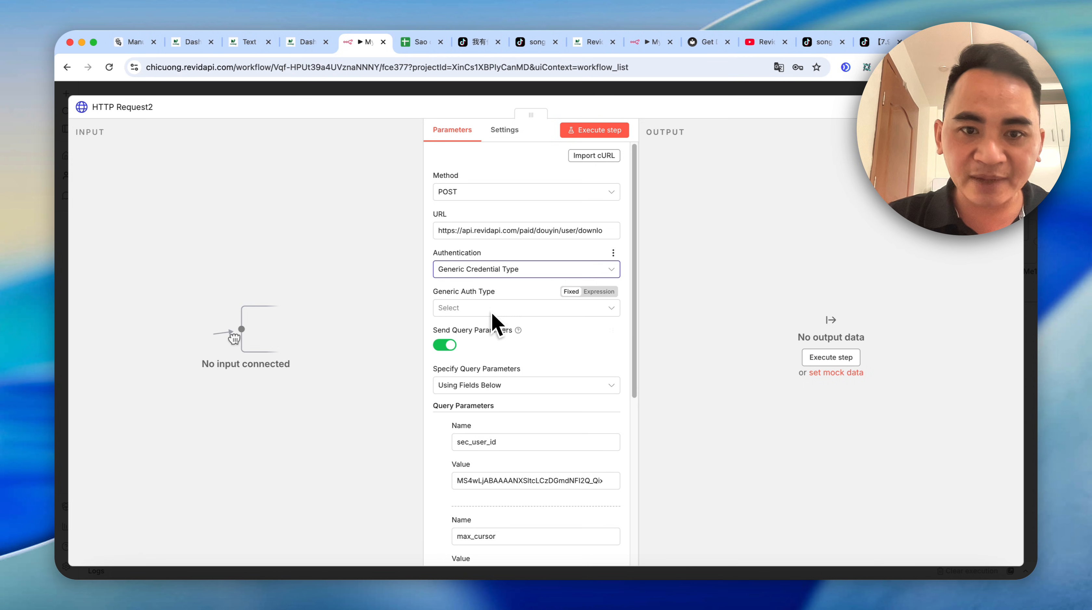
click(500, 310)
click(488, 419)
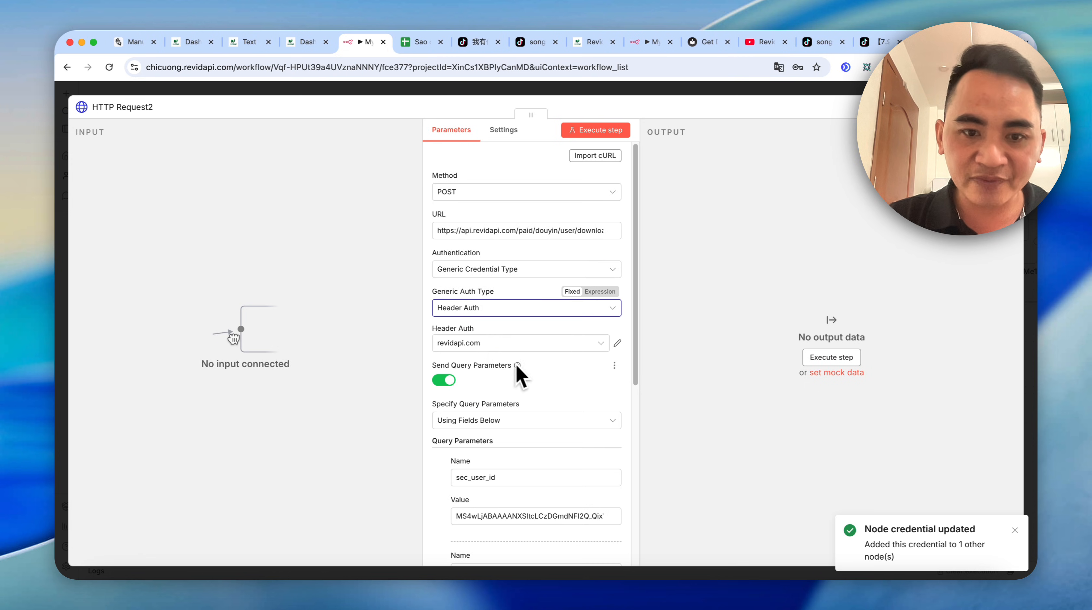
scroll(555, 384, down, 7)
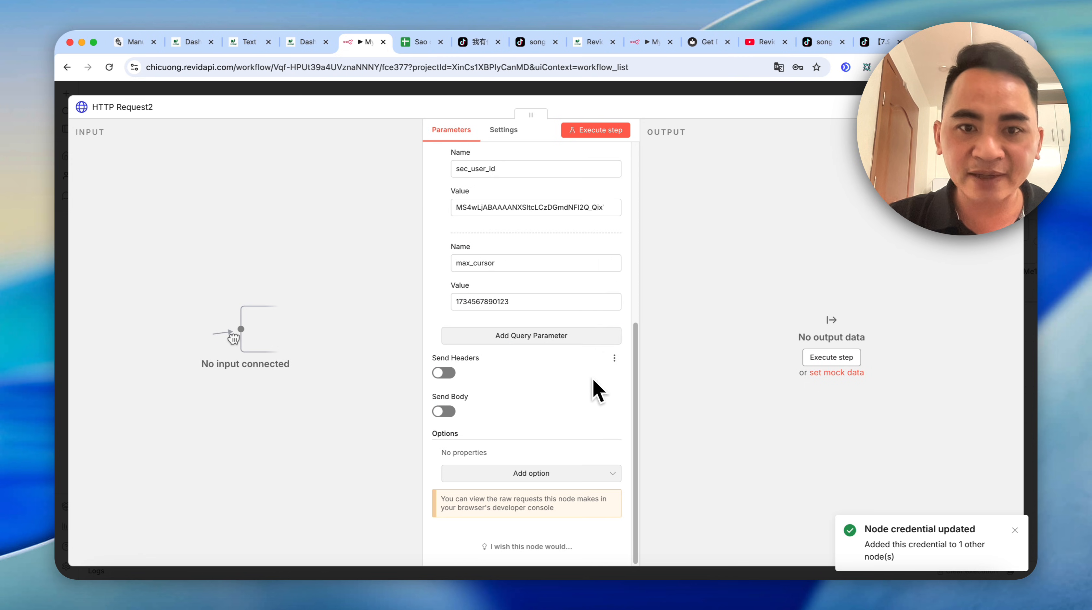
click(702, 90)
- Connect HTTP Request's output to HTTP Request2 and set its sec_user_id query parameter to {{ $json.sec_user_id }} from the input data
drag(826, 376, 463, 295)
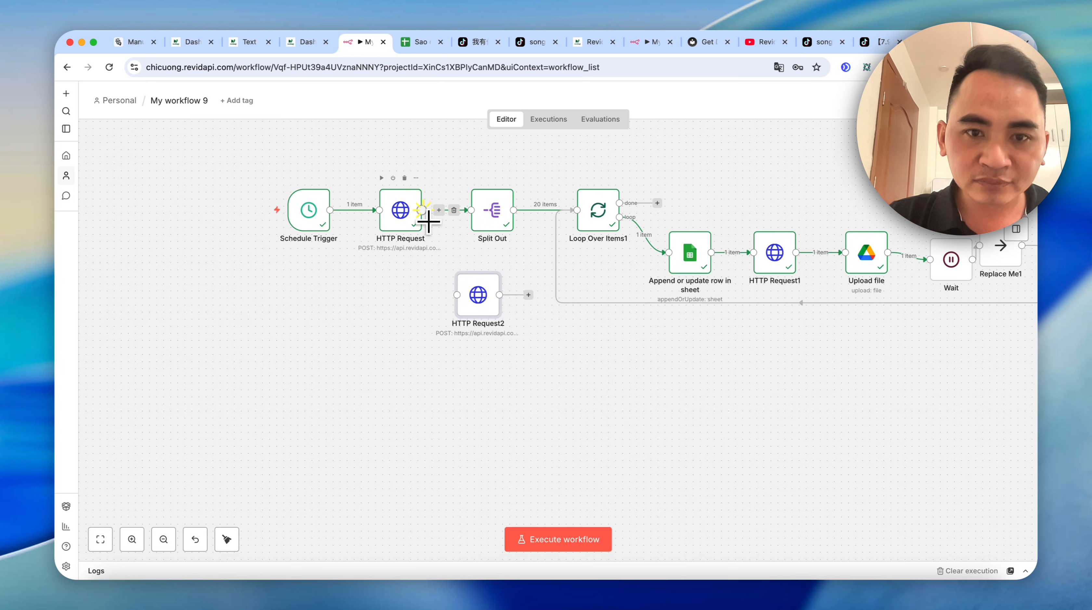
double_click(472, 306)
scroll(508, 329, down, 3)
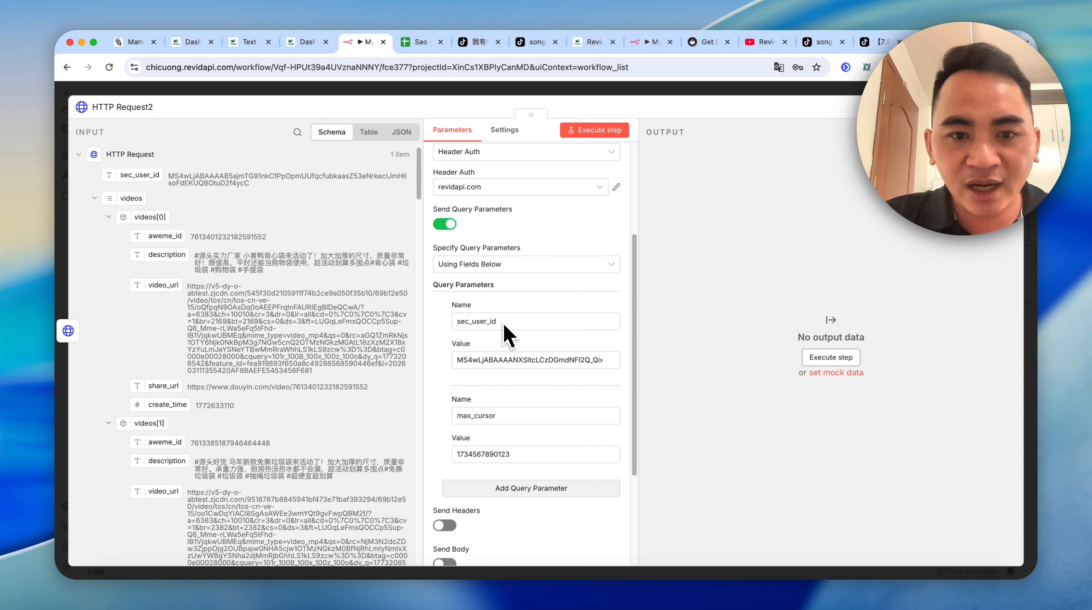
triple_click(522, 360)
key(BackSpace)
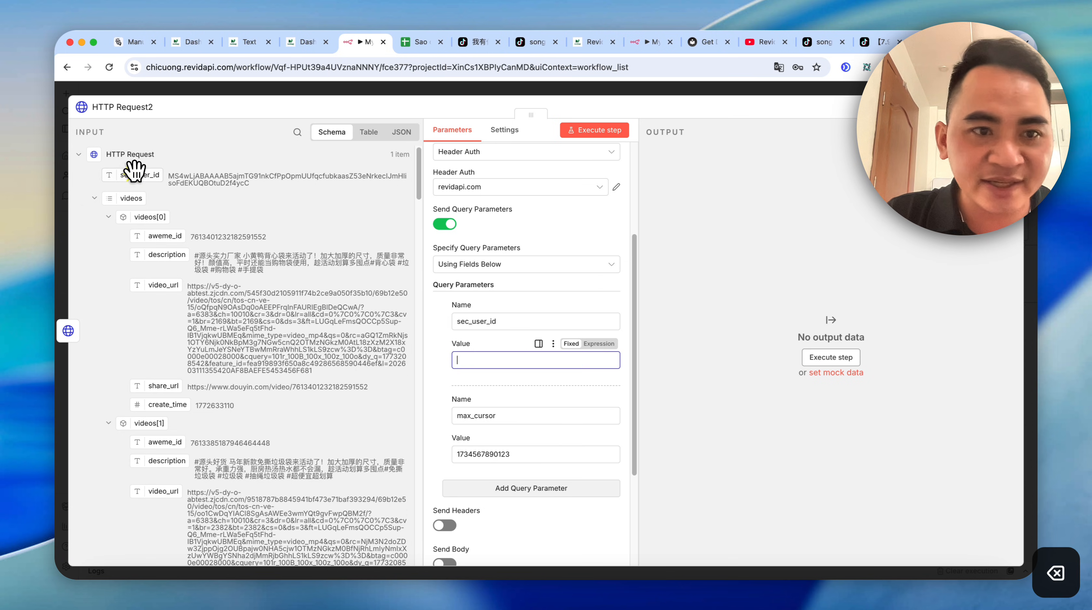
drag(134, 171, 500, 359)
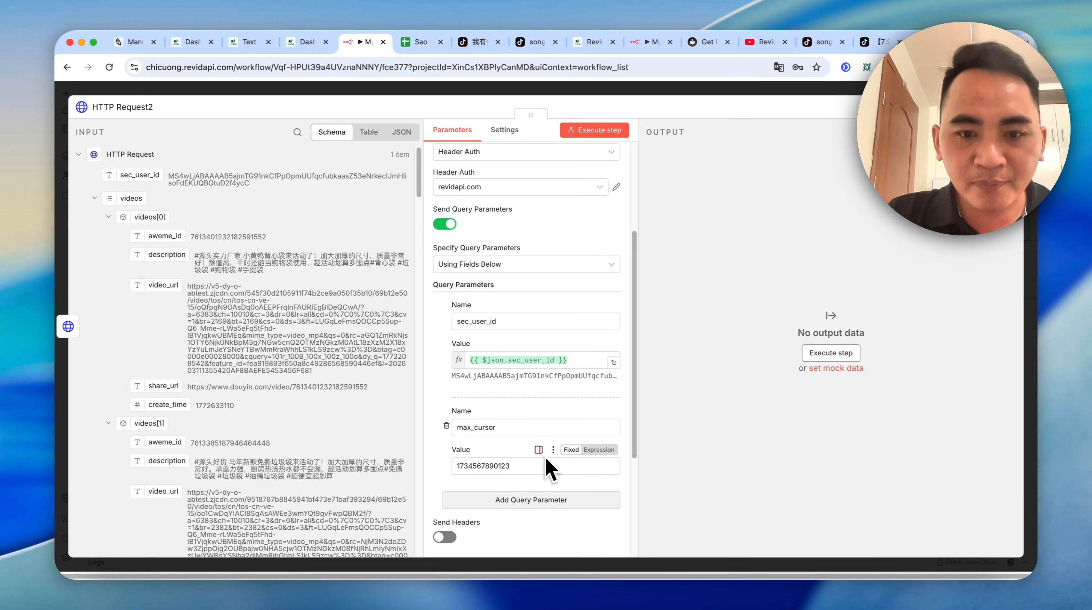
- Replace the max_cursor query parameter's sample value with {{ $json.max_cursor }} from the HTTP Request input
key(BackSpace)
scroll(241, 429, down, 20)
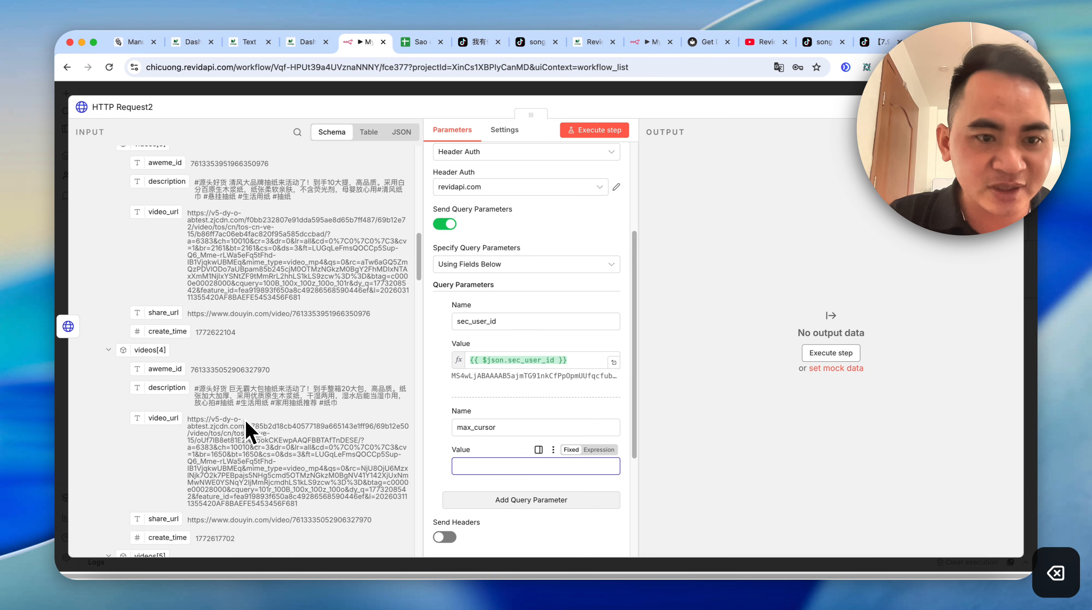
scroll(269, 430, down, 20)
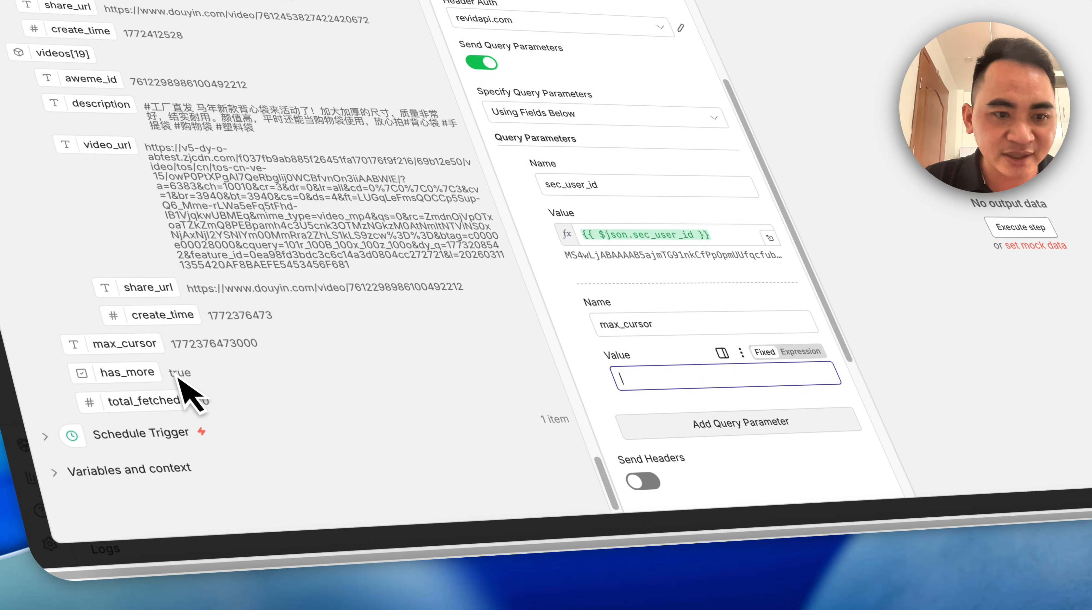
drag(128, 345, 692, 377)
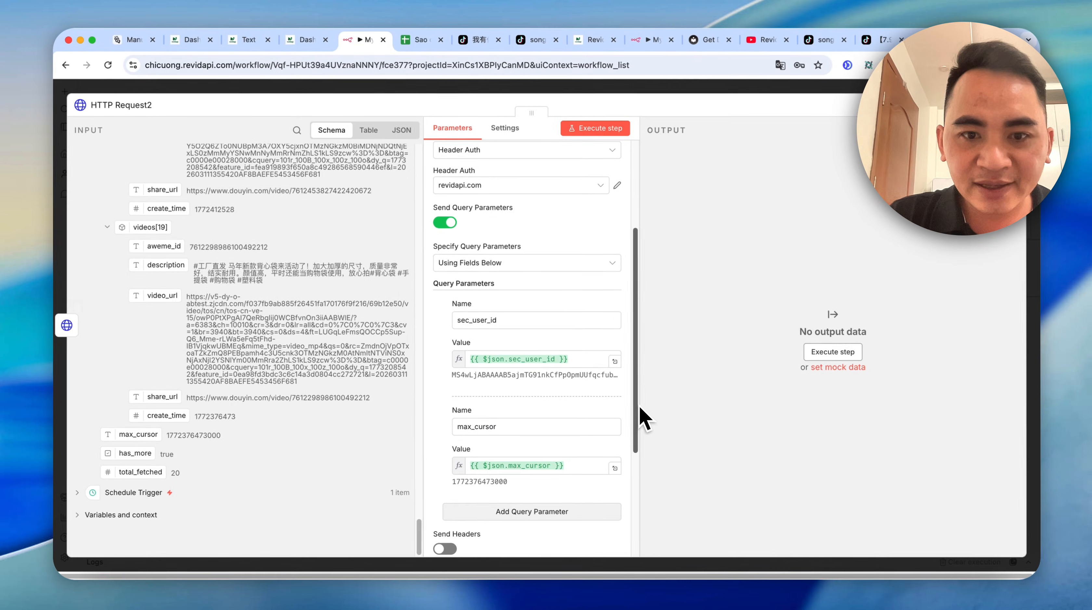
drag(639, 406, 626, 292)
- Execute HTTP Request2 and examine the returned videos, max_cursor and has_more fields, then return to the canvas
click(600, 131)
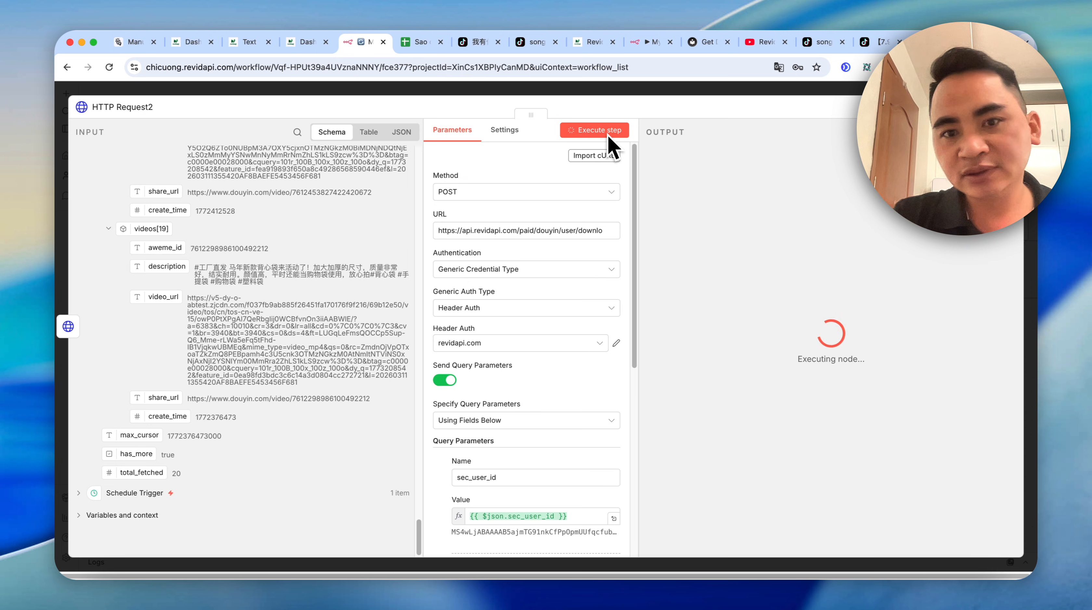
scroll(214, 268, up, 15)
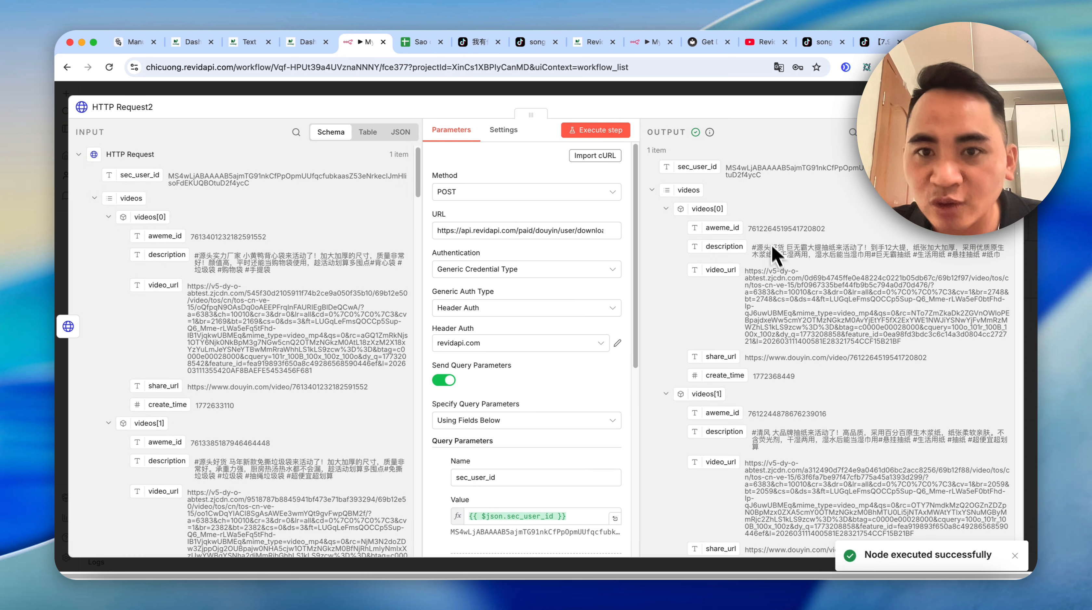
scroll(700, 288, down, 20)
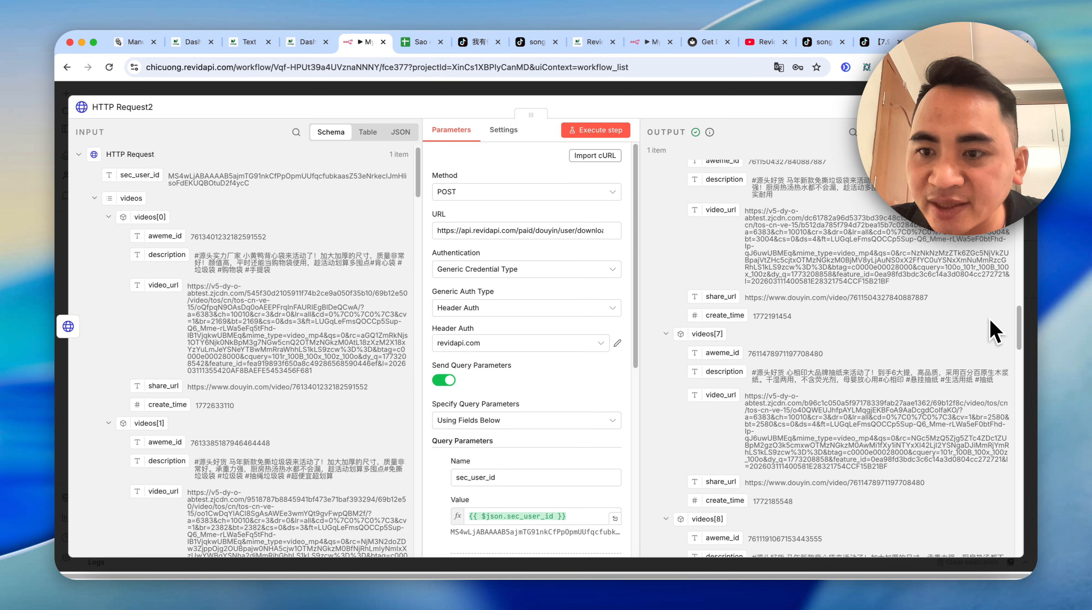
scroll(1019, 342, down, 20)
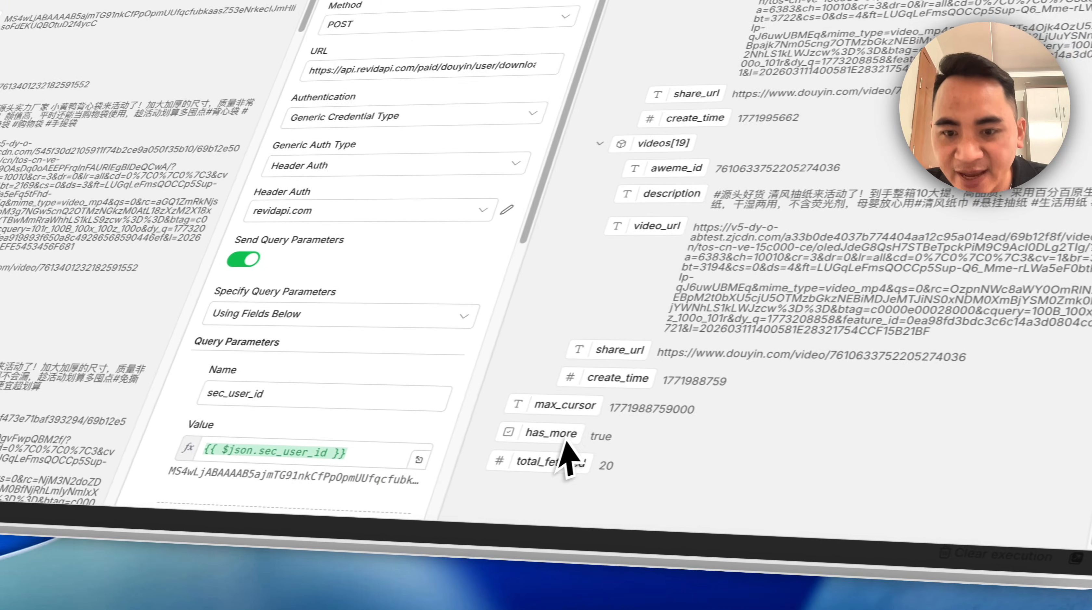
drag(513, 427, 593, 431)
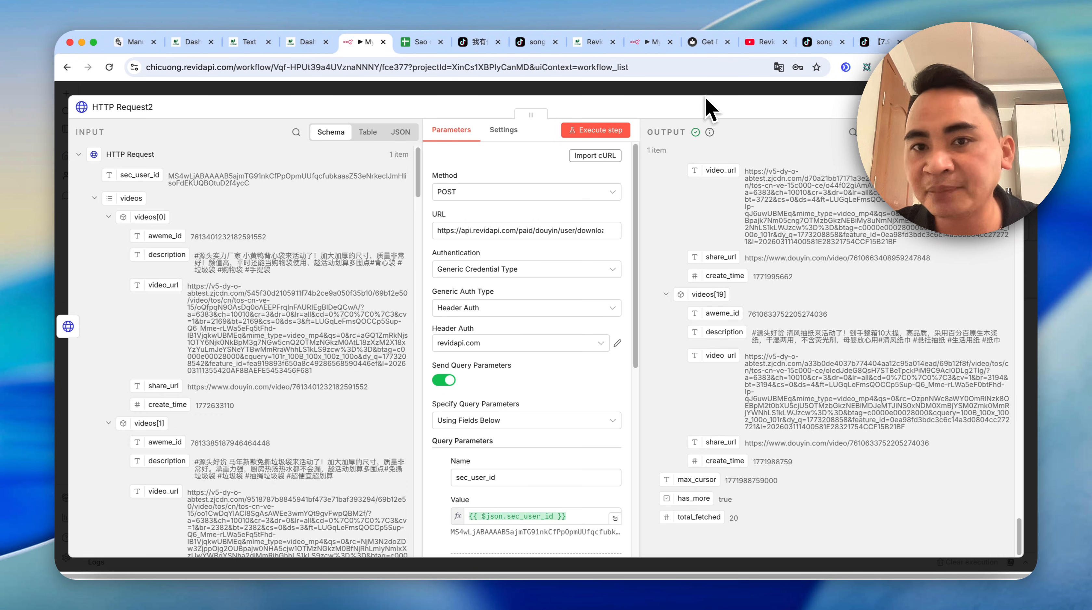
click(716, 84)
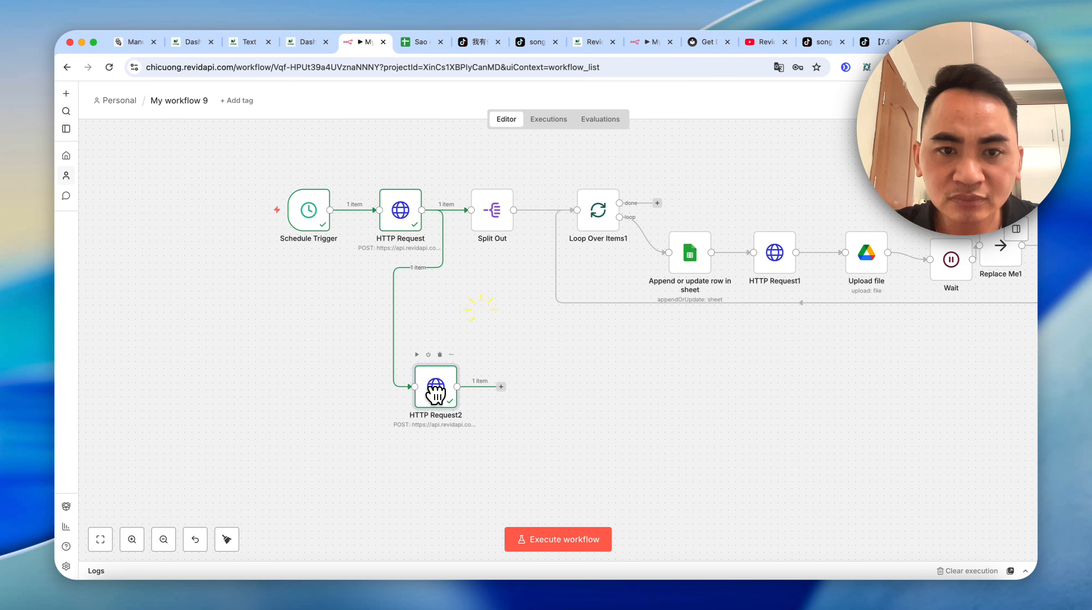
- Duplicate the nodes from Split Out through Replace Me1 and place the copies beside HTTP Request2
scroll(518, 393, down, 5)
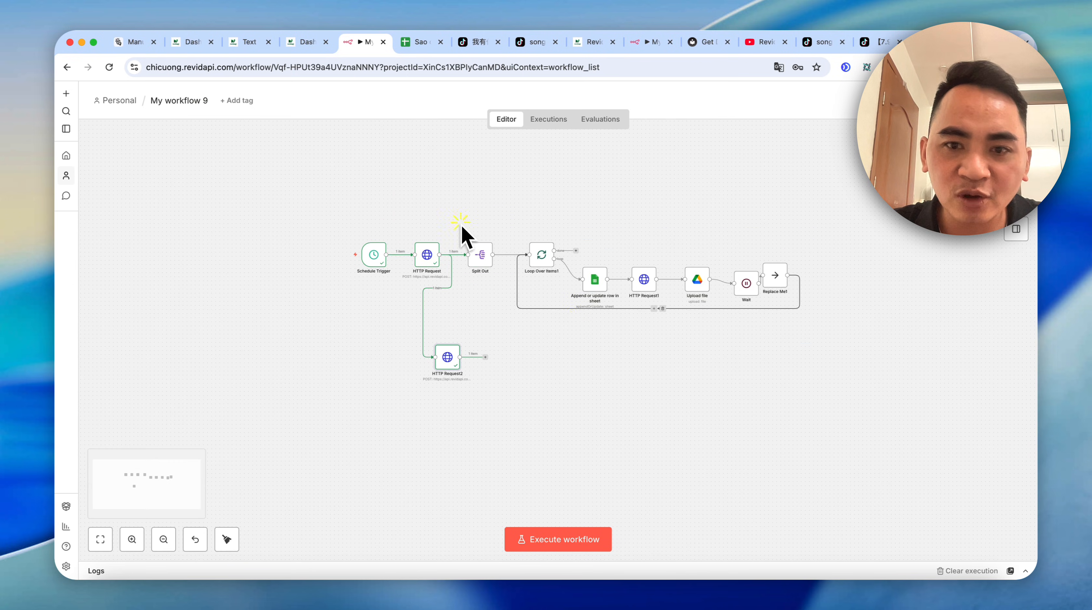
drag(463, 232, 976, 388)
key(super+c)
key(super+v)
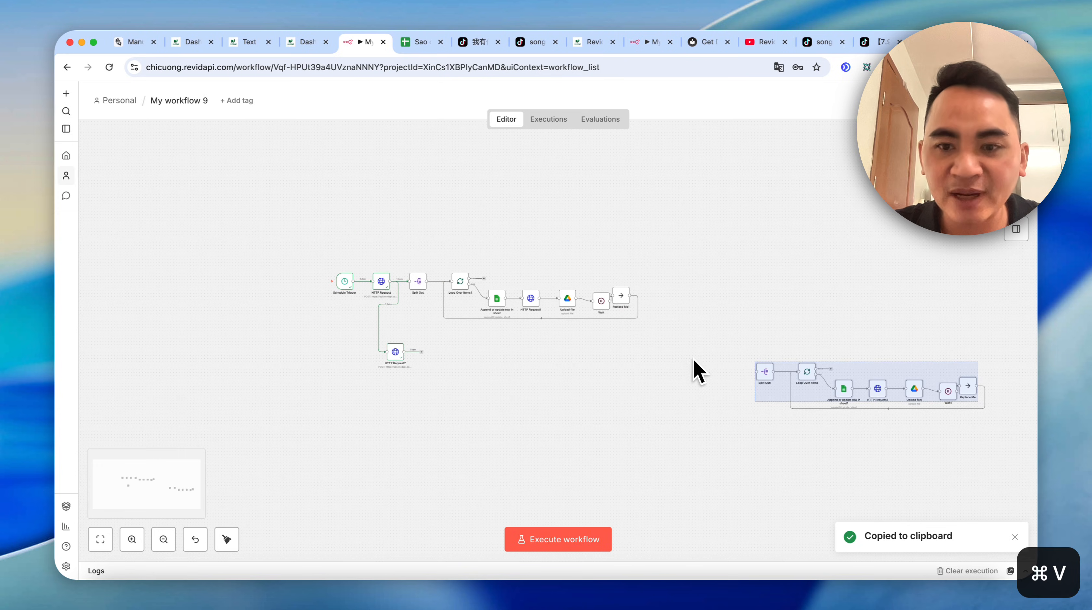
drag(777, 376, 451, 355)
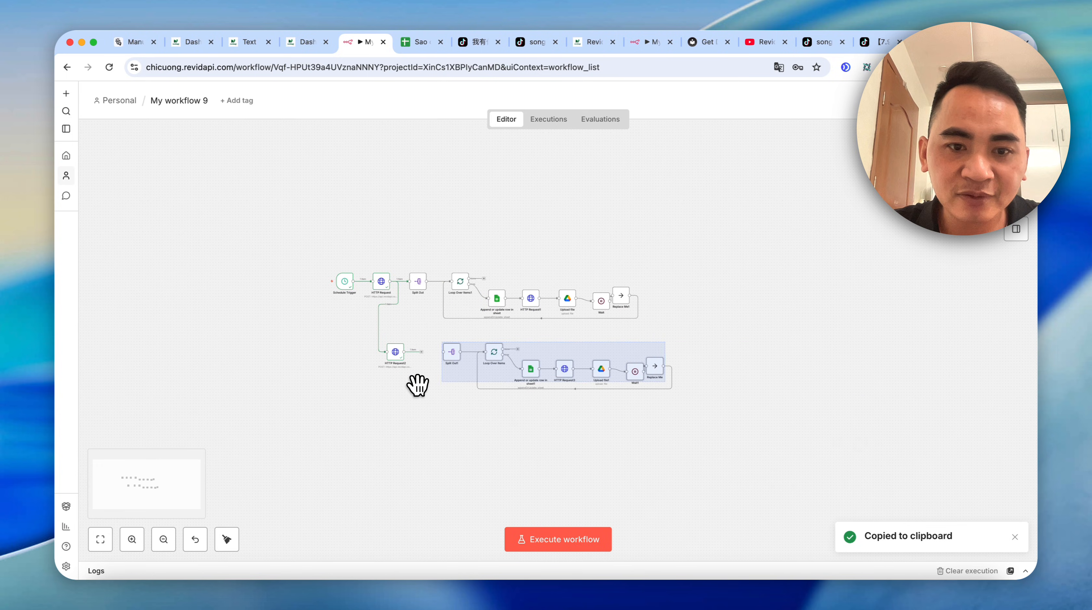
- Connect HTTP Request2 to the copied Split Out1 node and execute Split Out1
scroll(423, 384, up, 5)
click(432, 375)
drag(421, 304, 473, 301)
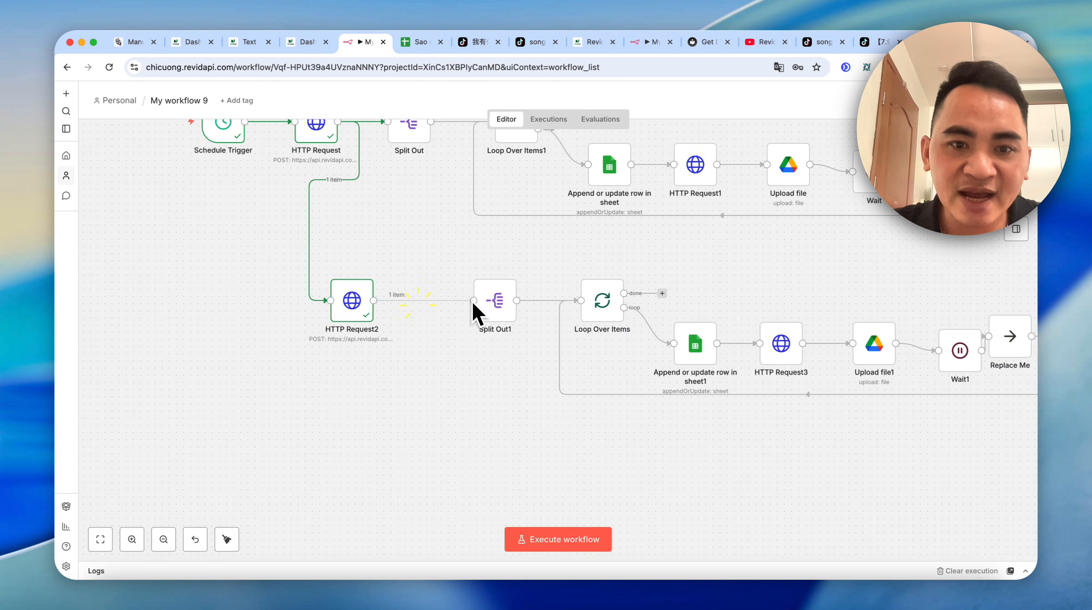
double_click(491, 305)
click(666, 92)
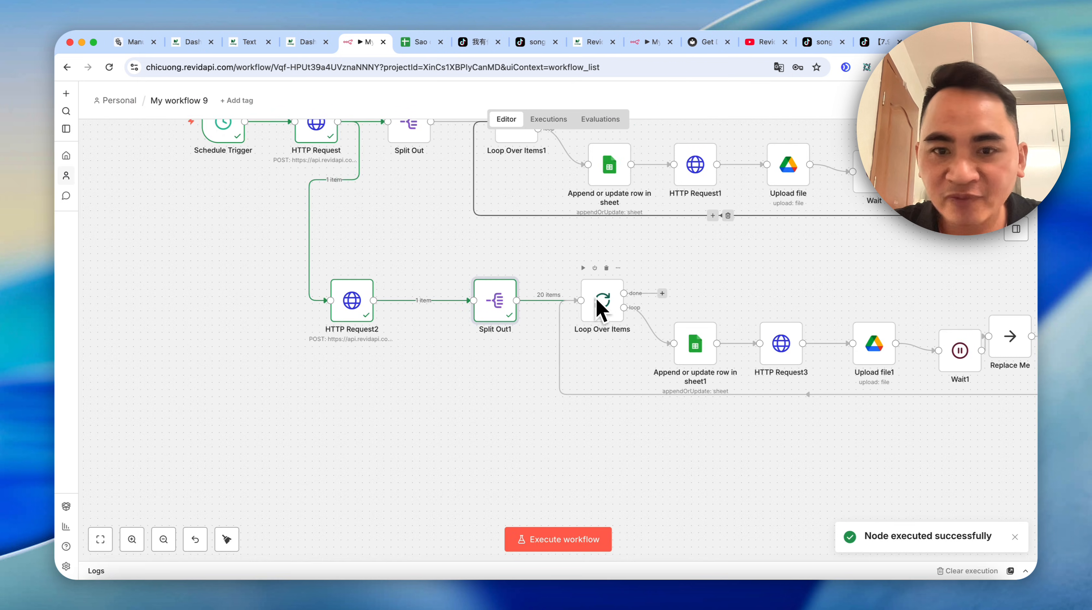
- Duplicate the branch from HTTP Request2 through Replace Me, place it below, and connect HTTP Request2's output to the copied HTTP Request node
scroll(738, 288, right, 4)
scroll(866, 325, down, 8)
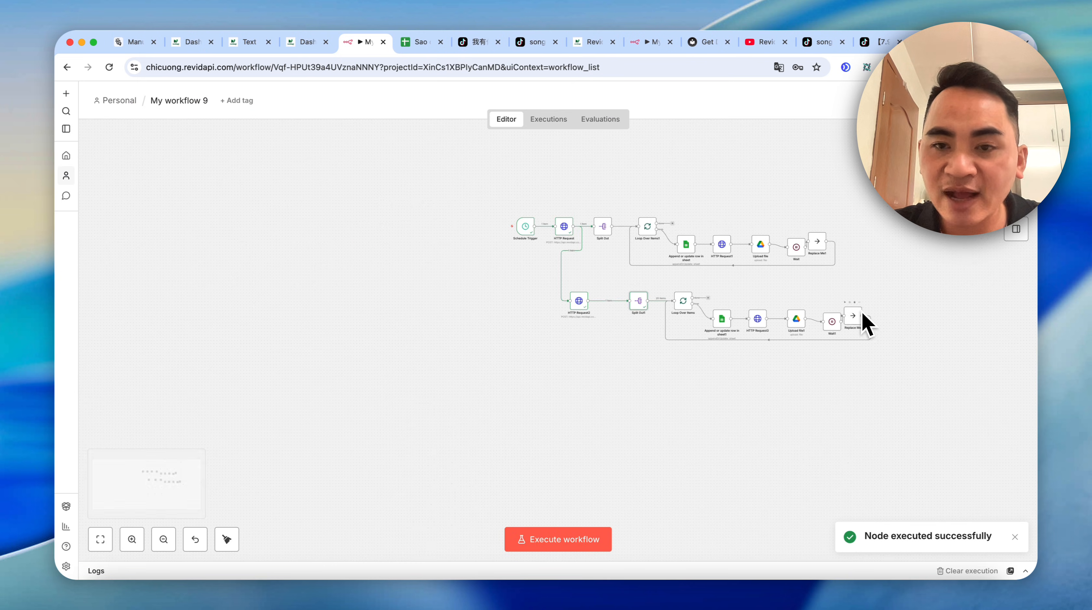
drag(502, 279, 929, 372)
key(super+c)
key(super+v)
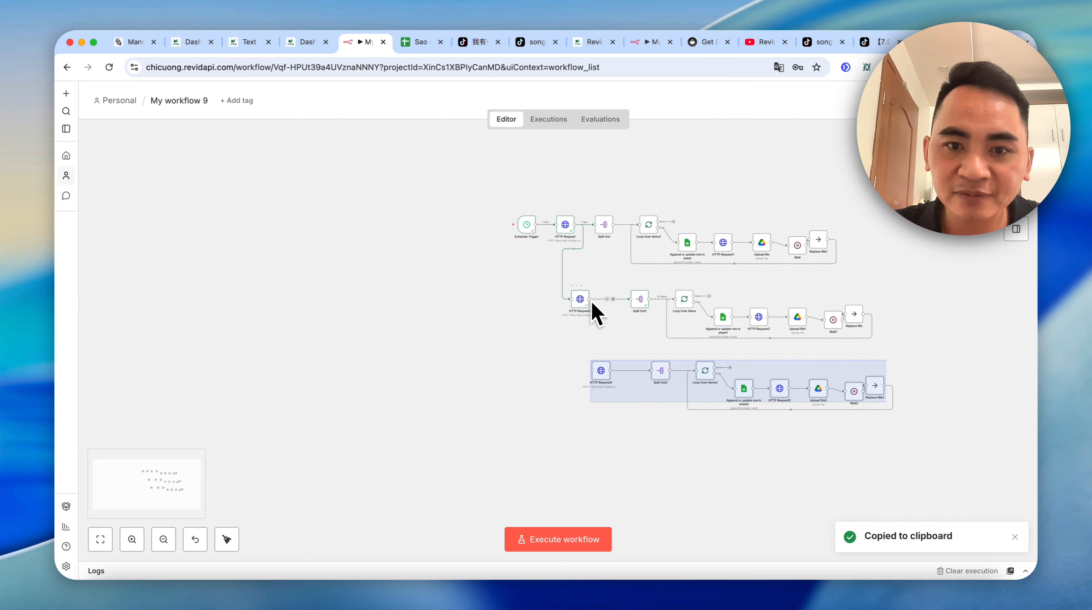
scroll(568, 371, down, 3)
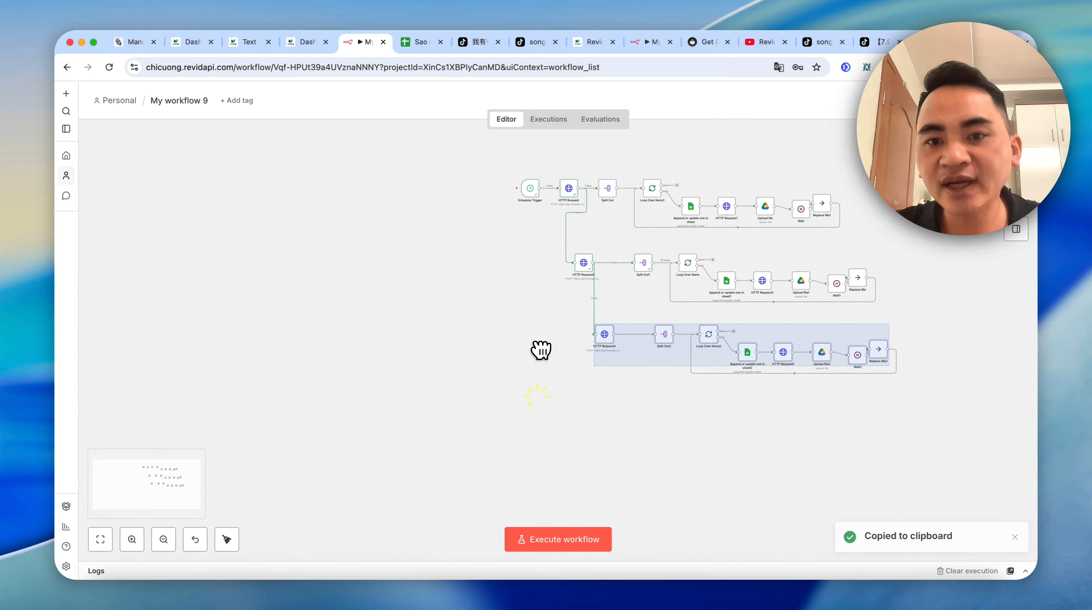
drag(602, 371, 526, 398)
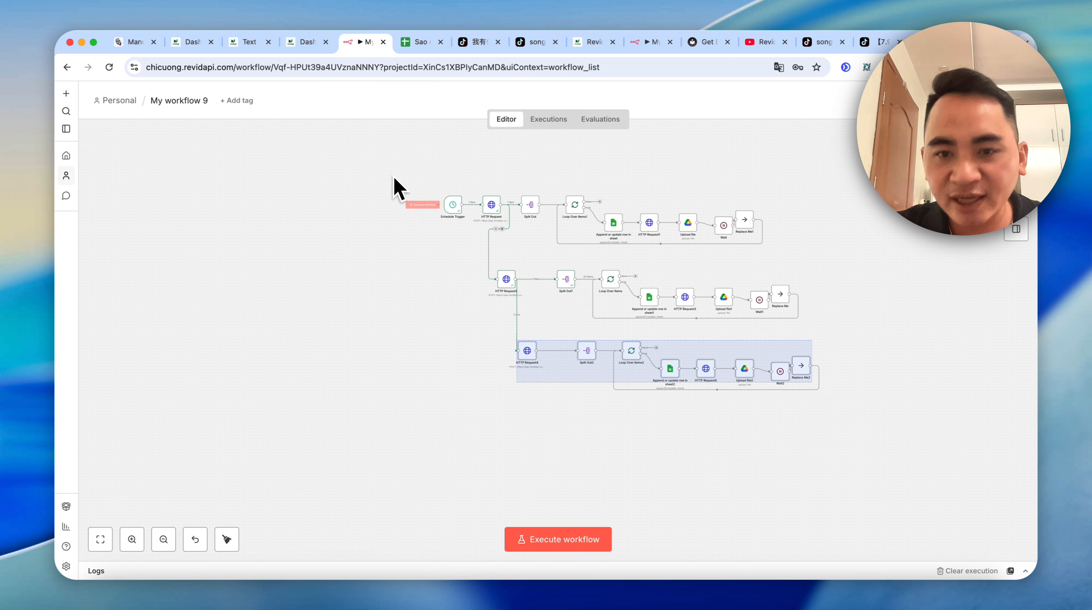
- Review the three-branch workflow alongside the RevidAPI YouTube channel's n8n videos, the Douyin profile and the Get Douyin User documentation
drag(366, 155, 851, 453)
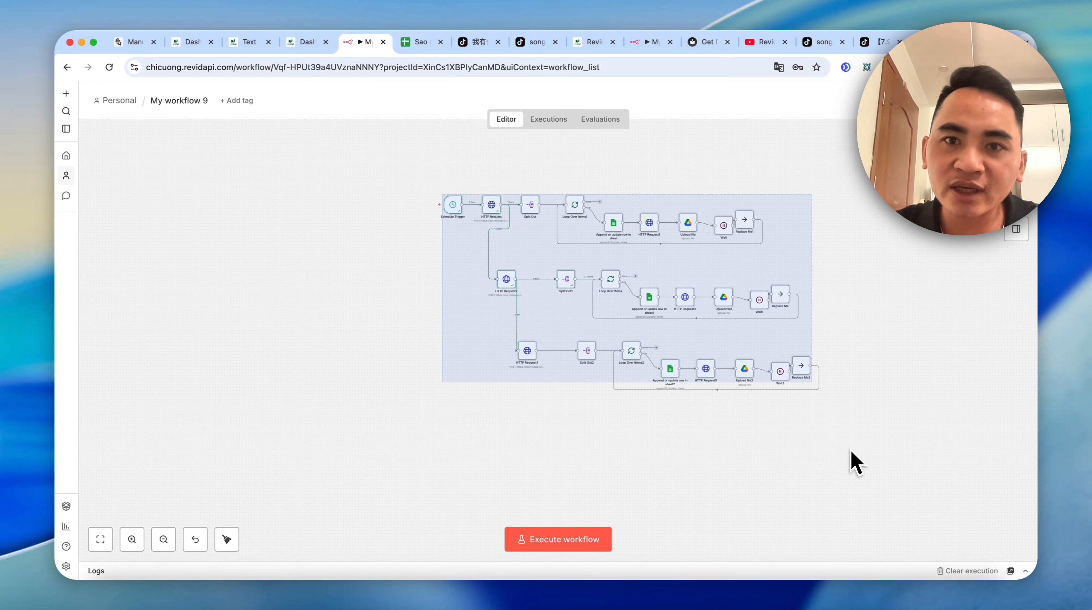
click(762, 43)
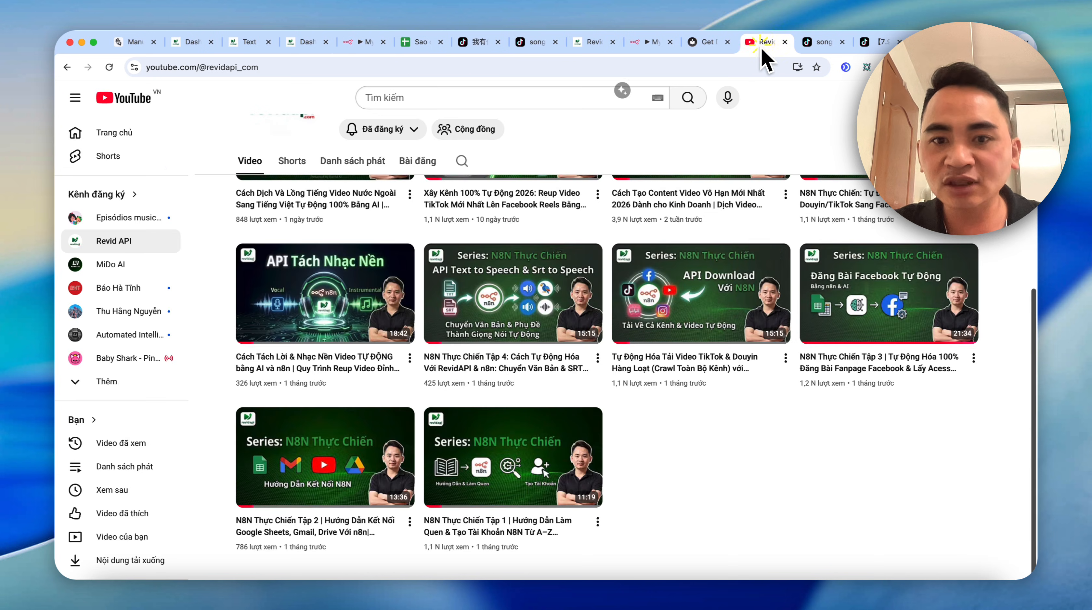
mouse_move(722, 342)
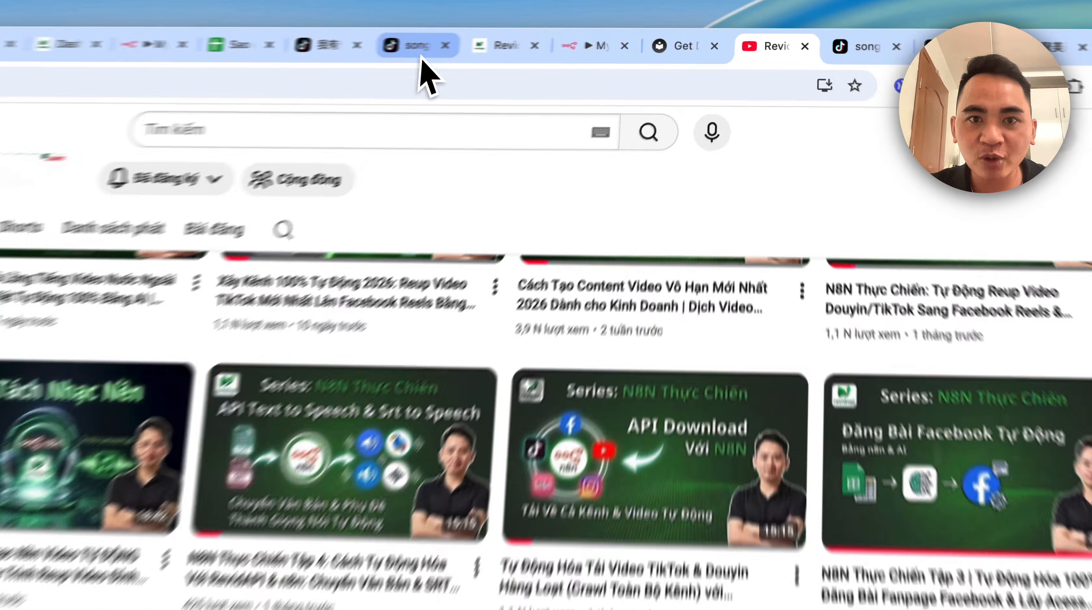
click(534, 41)
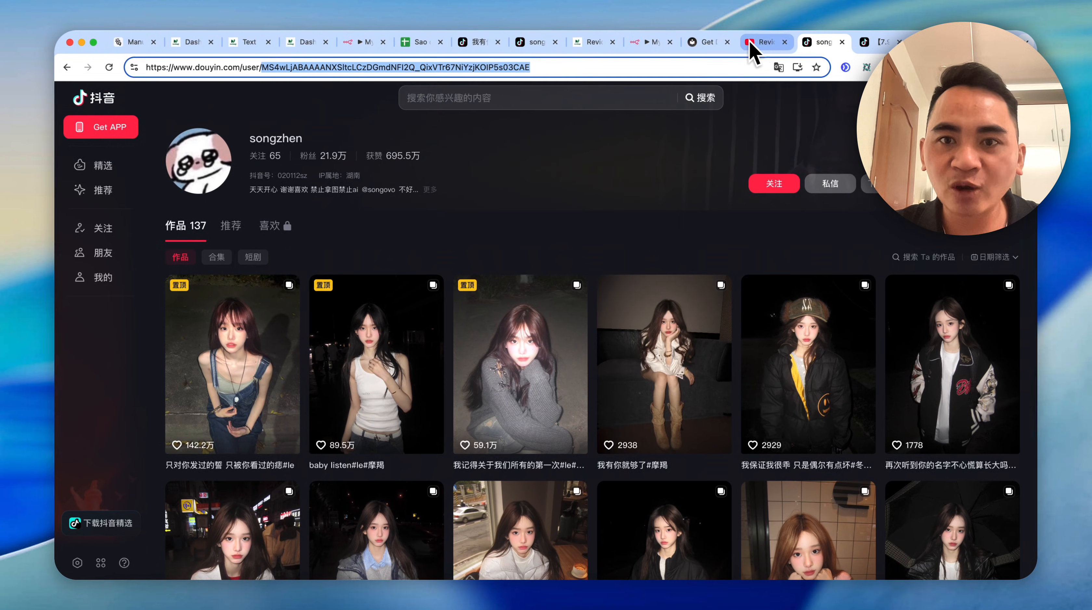
click(707, 41)
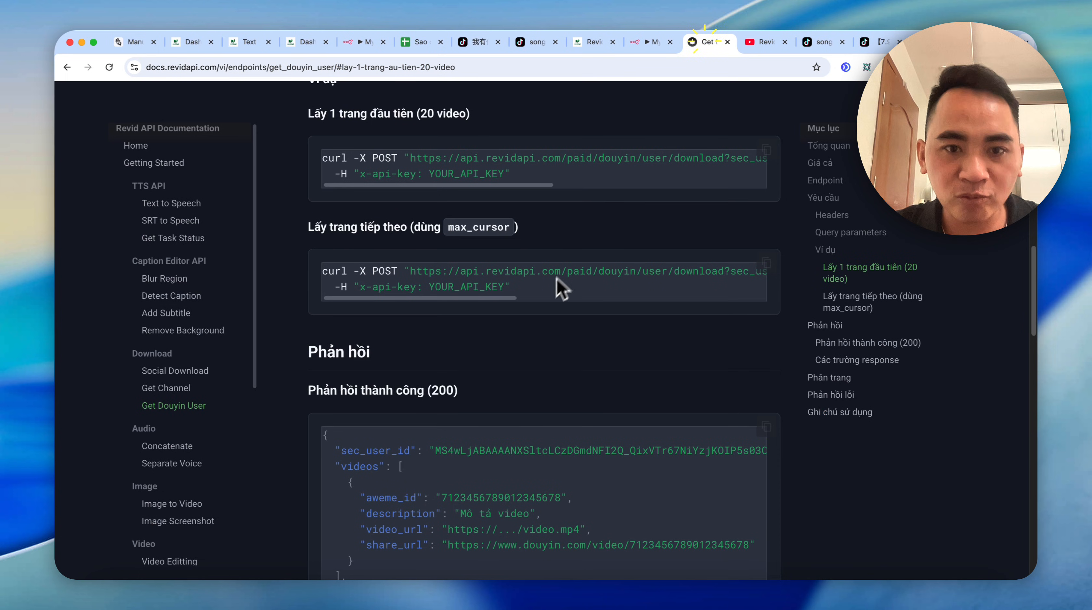
click(366, 41)
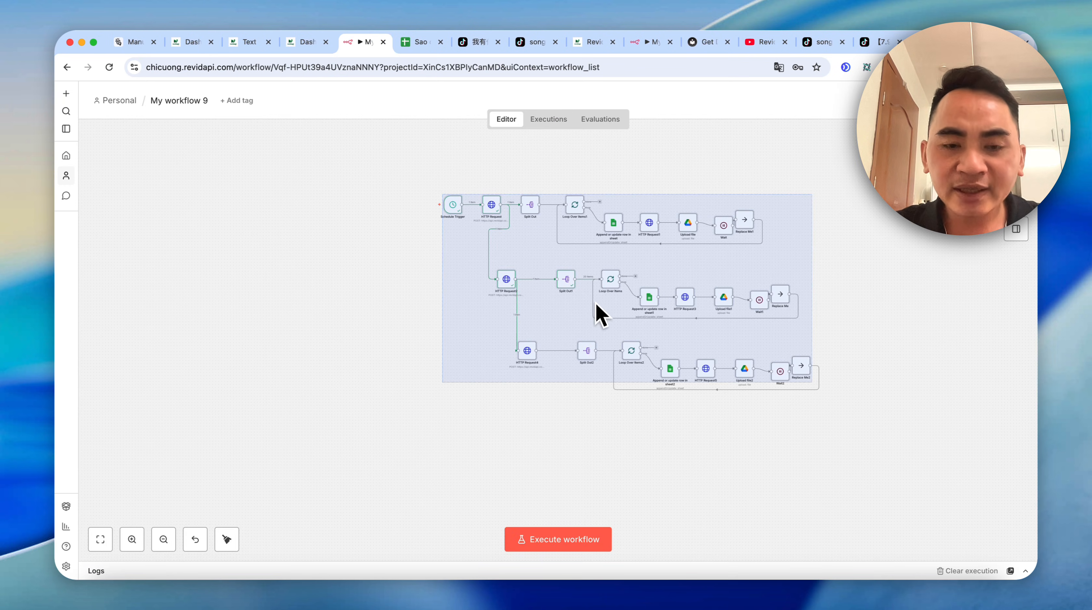
drag(398, 322, 188, 300)
click(648, 286)
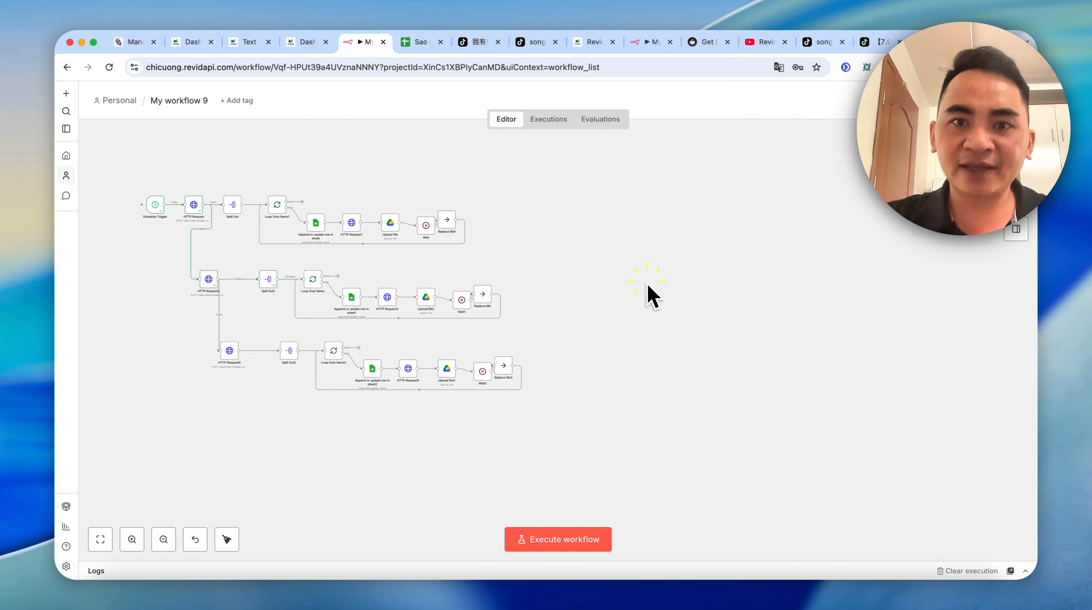
click(763, 41)
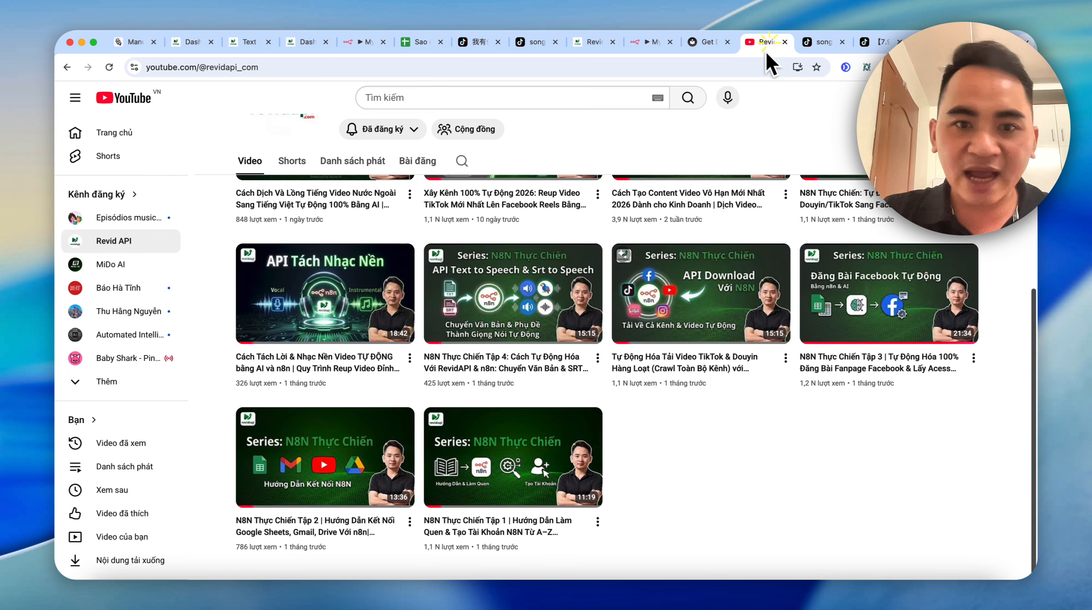
- Copy the nodes from Schedule Trigger through Update row in sheet out of the other n8n workflow and paste them into My workflow 9 beside the branches
scroll(555, 299, up, 10)
scroll(444, 470, down, 2)
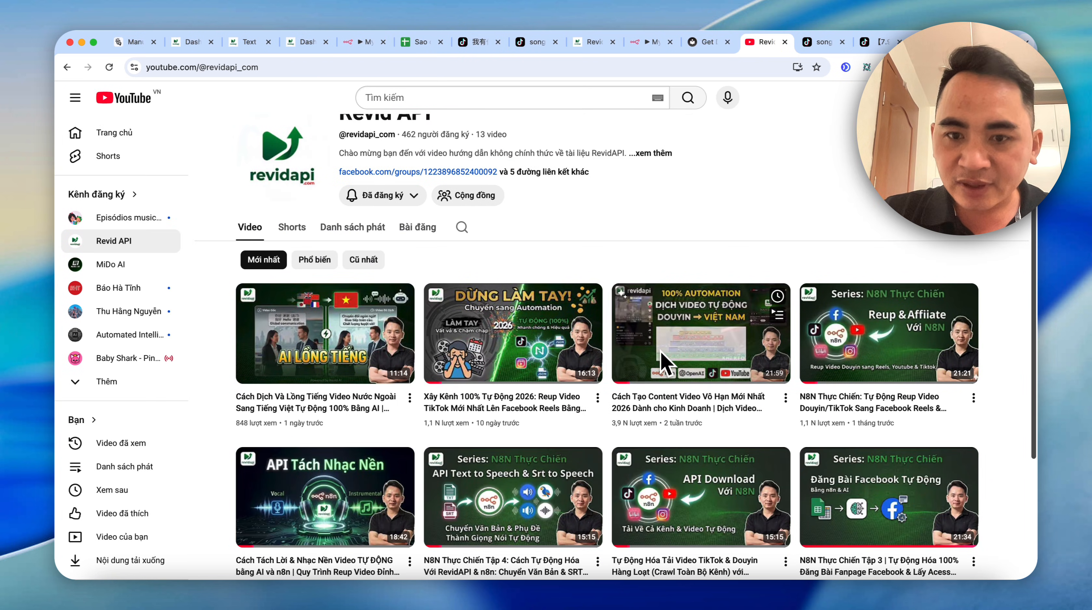
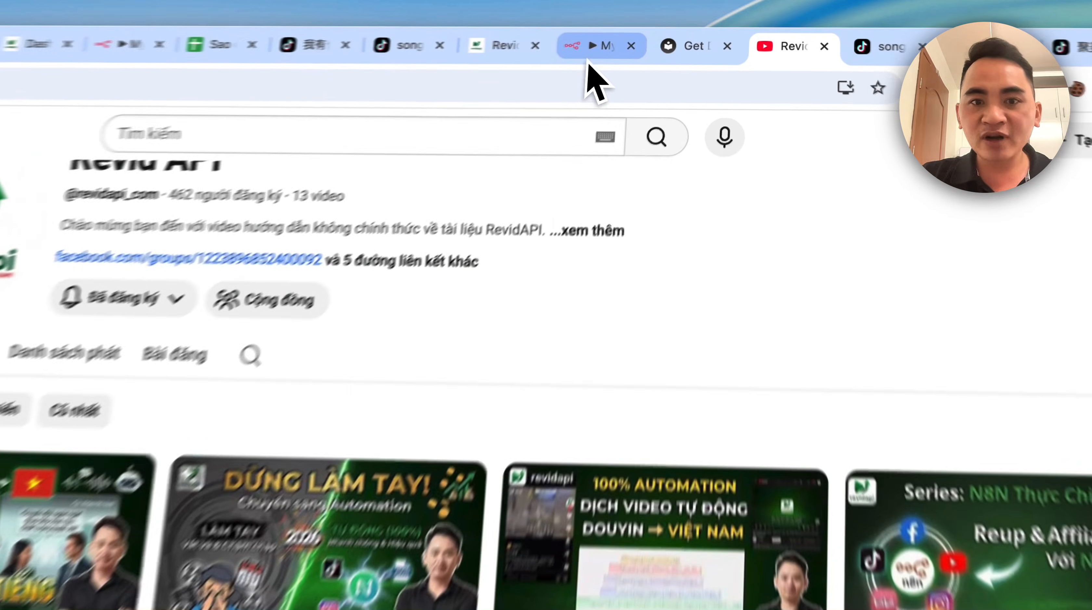
click(649, 41)
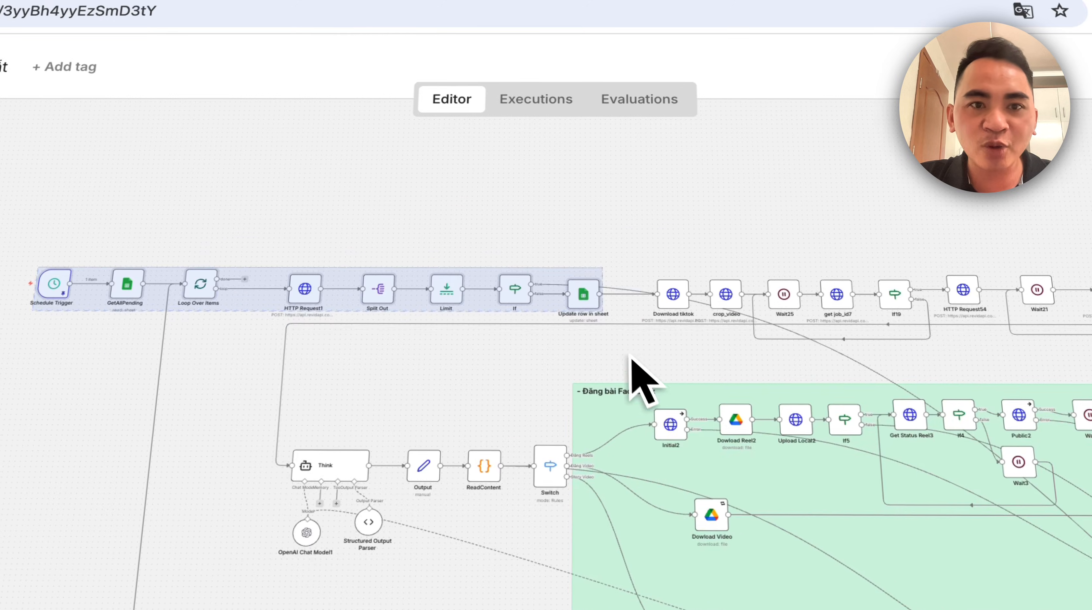
key(super+c)
click(305, 19)
click(582, 306)
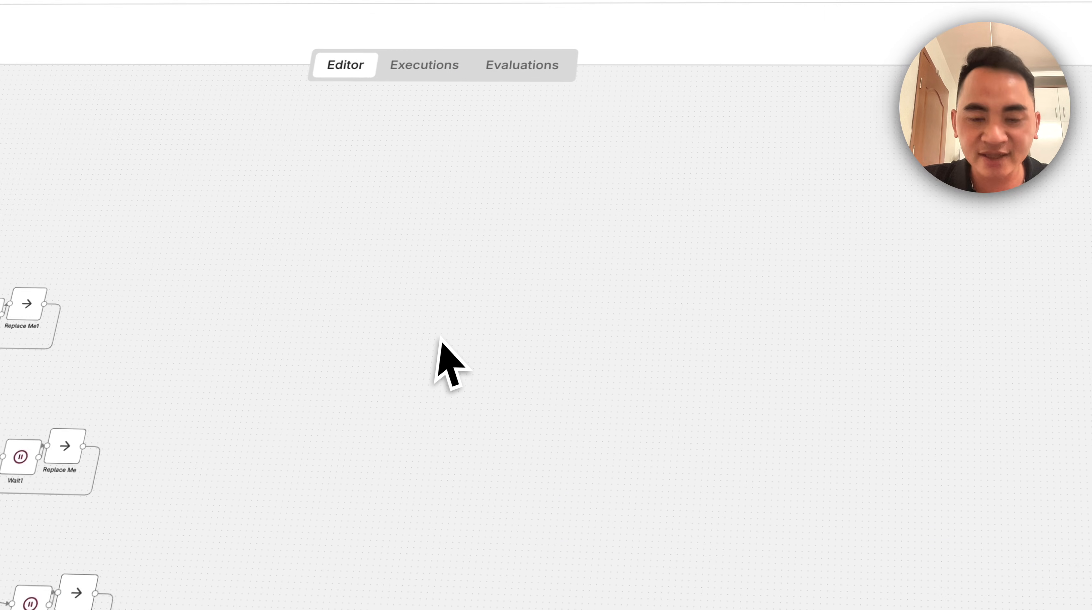
key(super+v)
drag(655, 365, 594, 279)
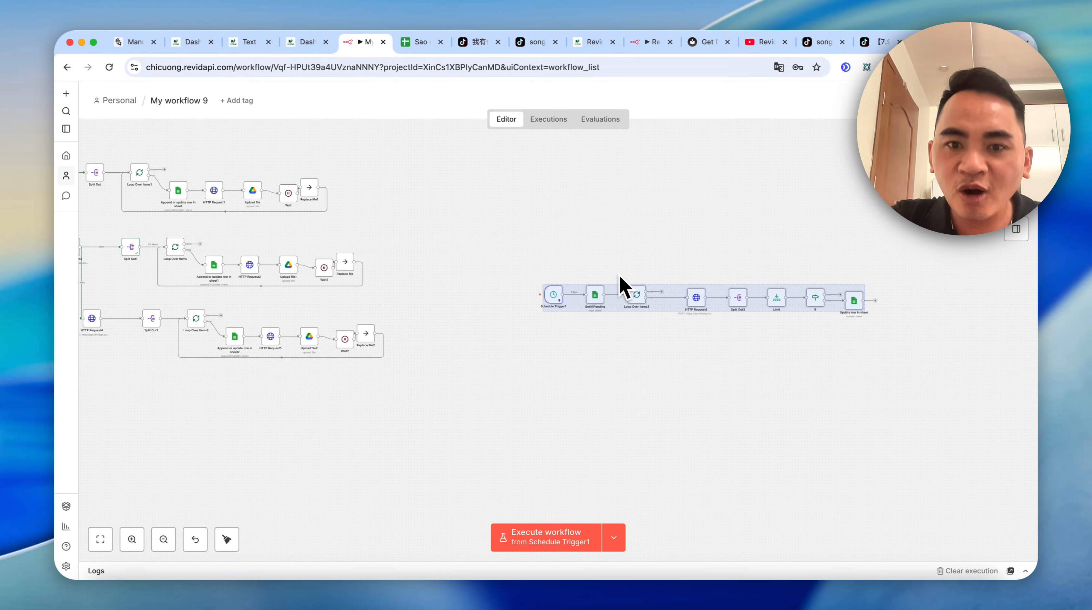
click(641, 232)
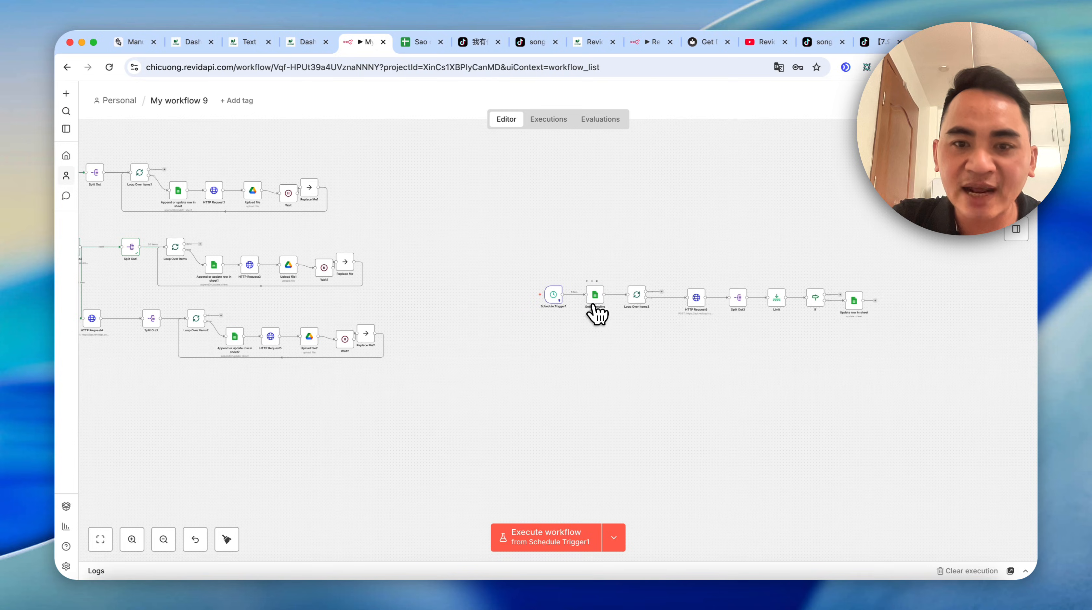
- Open the Clone video tiktok spreadsheet linked in the GetAllPending node, and return to the workflow canvas
double_click(594, 299)
click(625, 283)
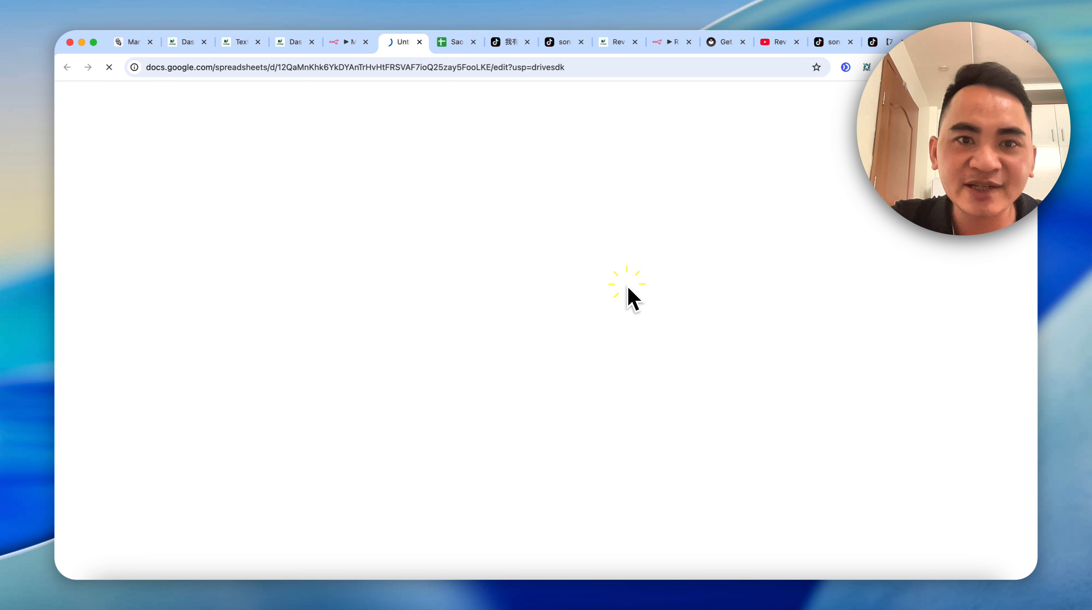
click(353, 43)
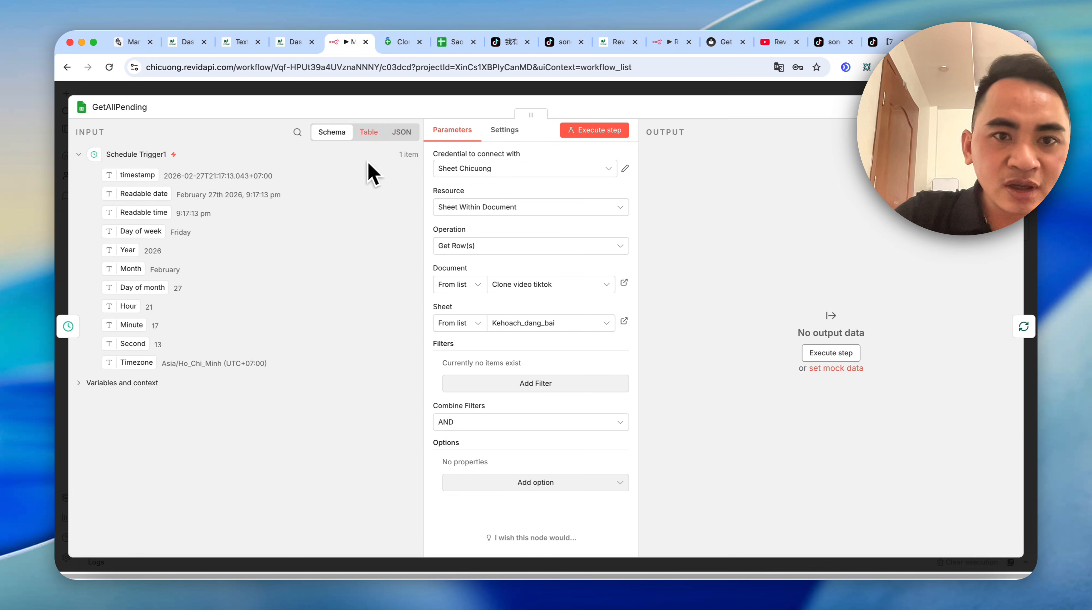
key(Escape)
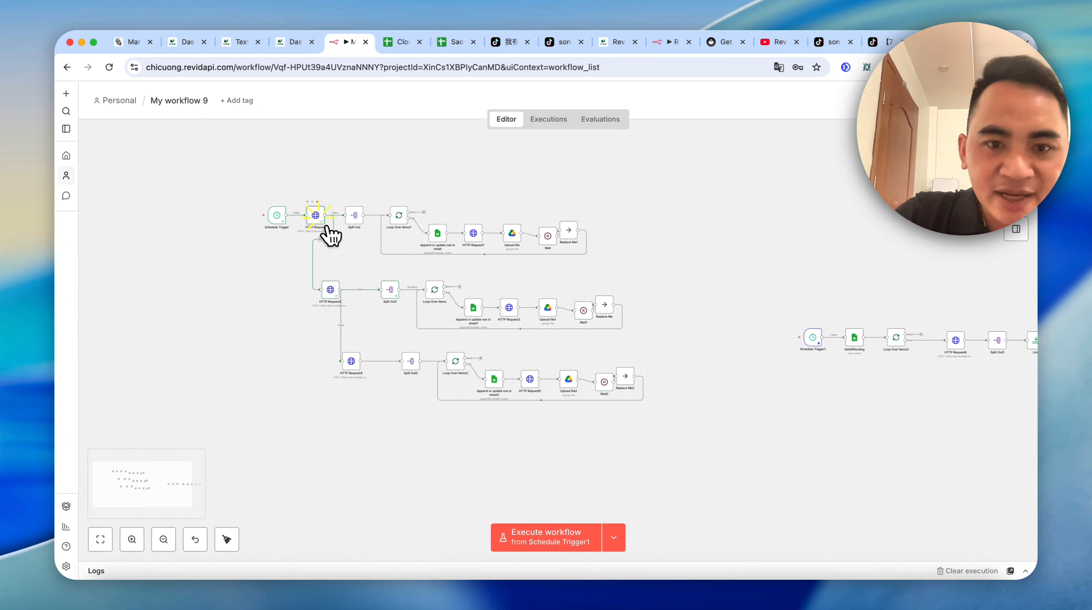
- Copy the sec_user_id value from the query parameters of the first HTTP Request node
double_click(317, 216)
triple_click(508, 516)
key(super+c)
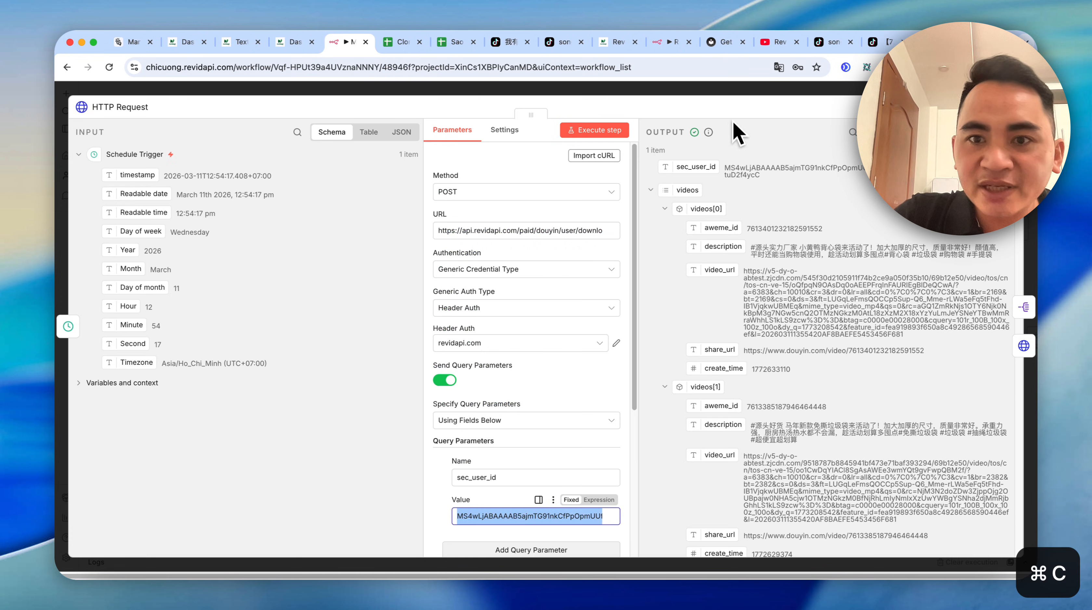
key(Escape)
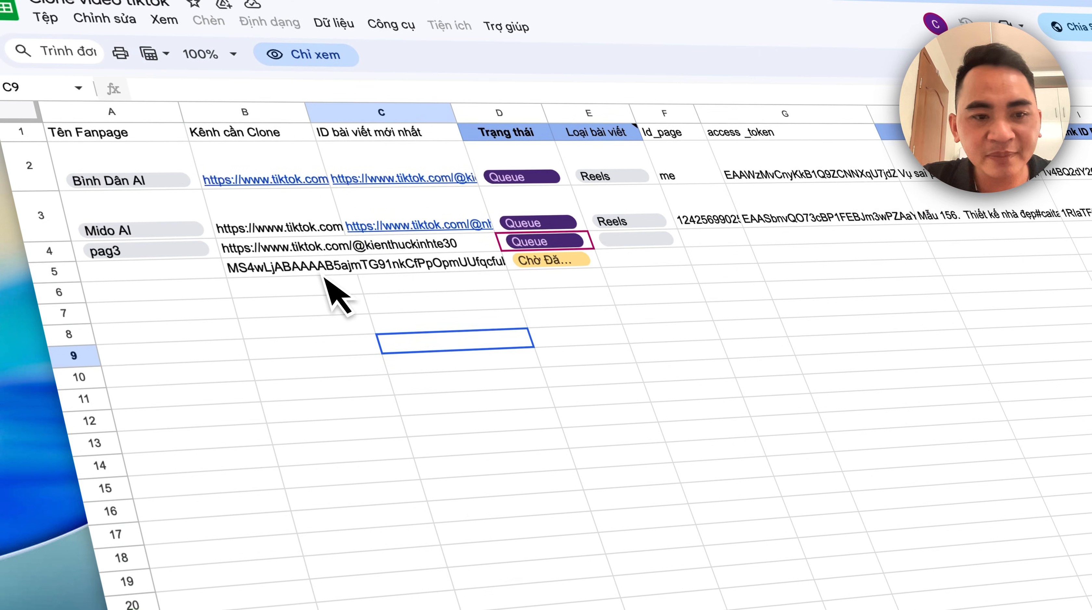
- Check the channel ID in B5 and the status in D5 of the Kehoach_dang_bai sheet
click(323, 271)
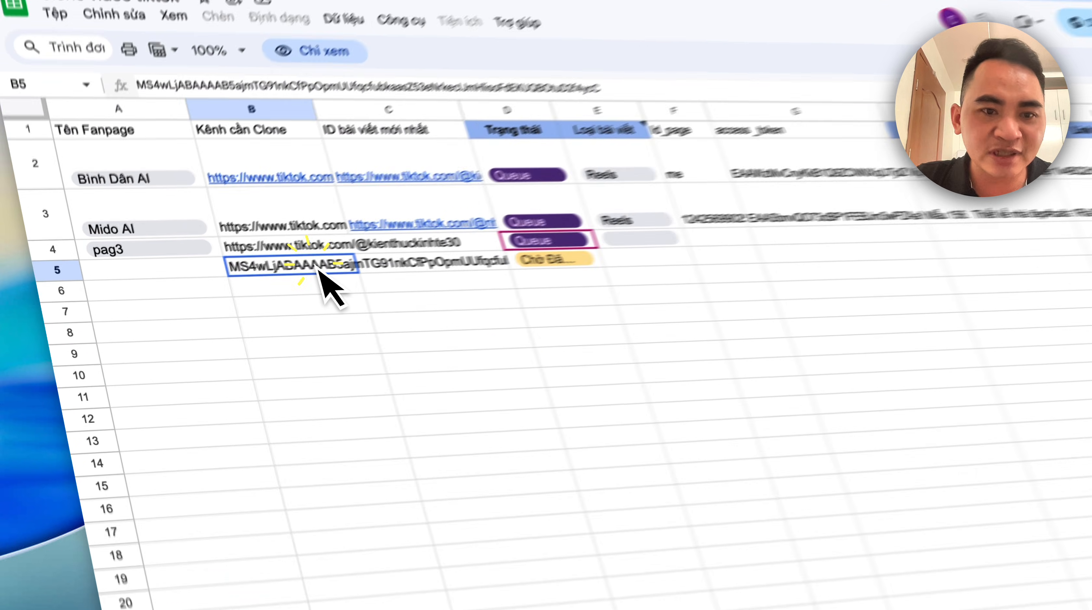
click(557, 348)
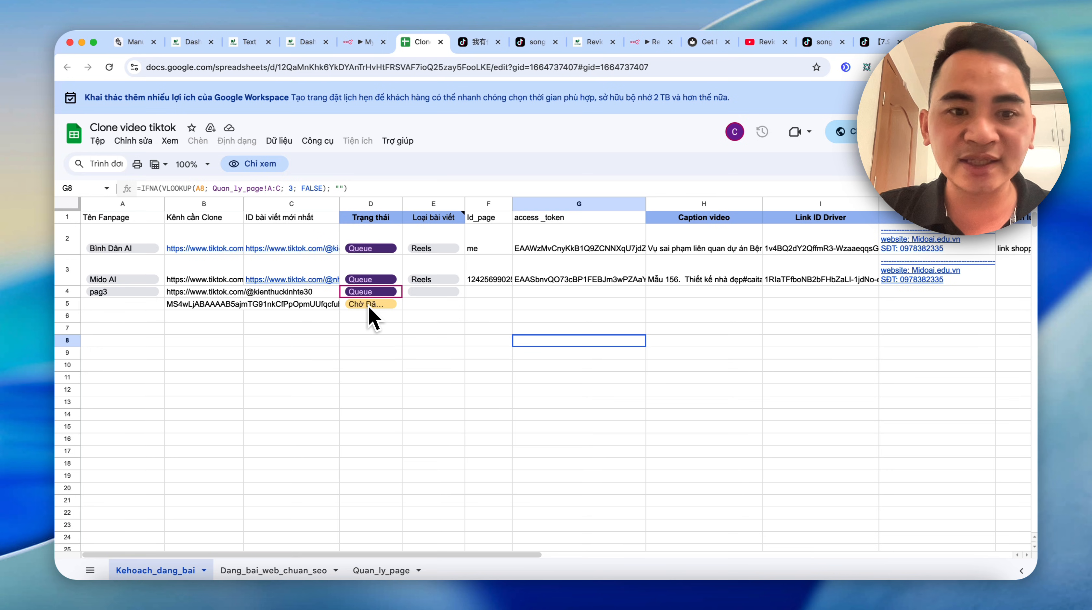
click(370, 309)
click(364, 41)
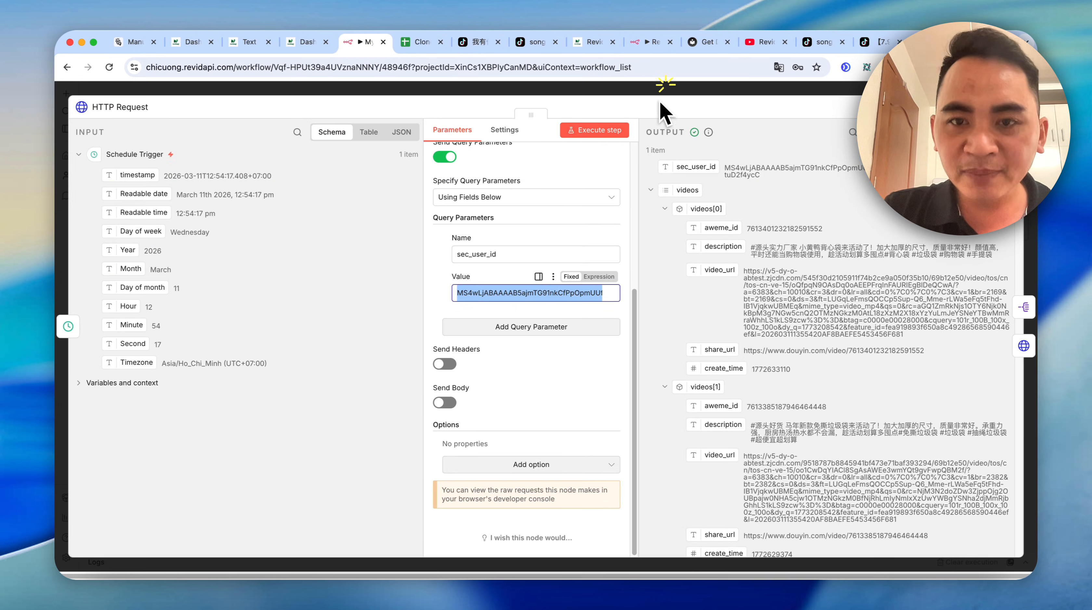
- Add a filter to GetAllPending matching column Trạng thái to the value Chờ Đăng, and execute the node
click(665, 85)
scroll(658, 190, up, 5)
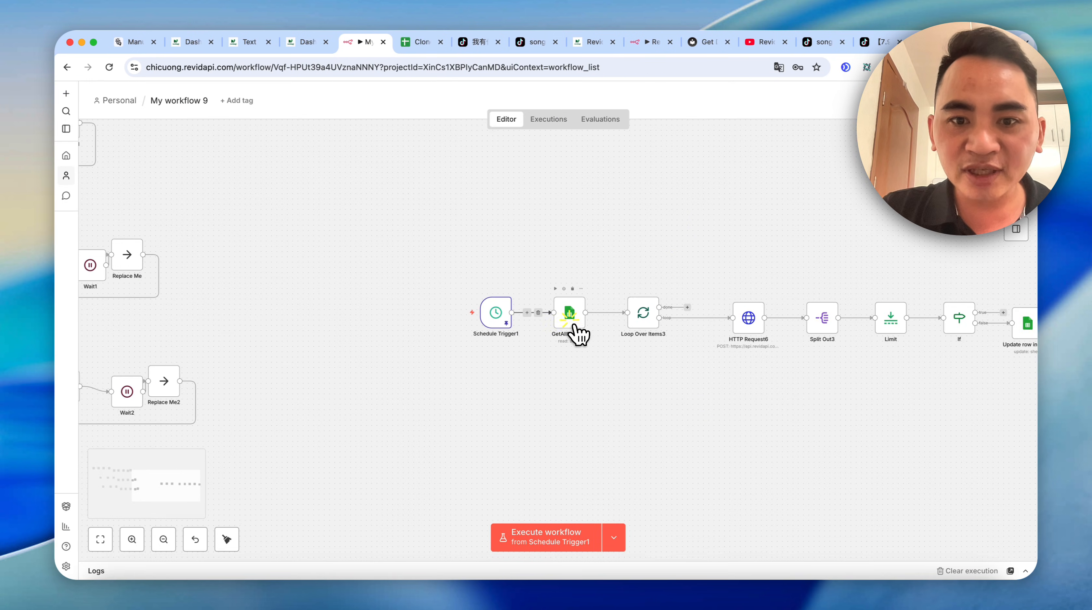
double_click(574, 325)
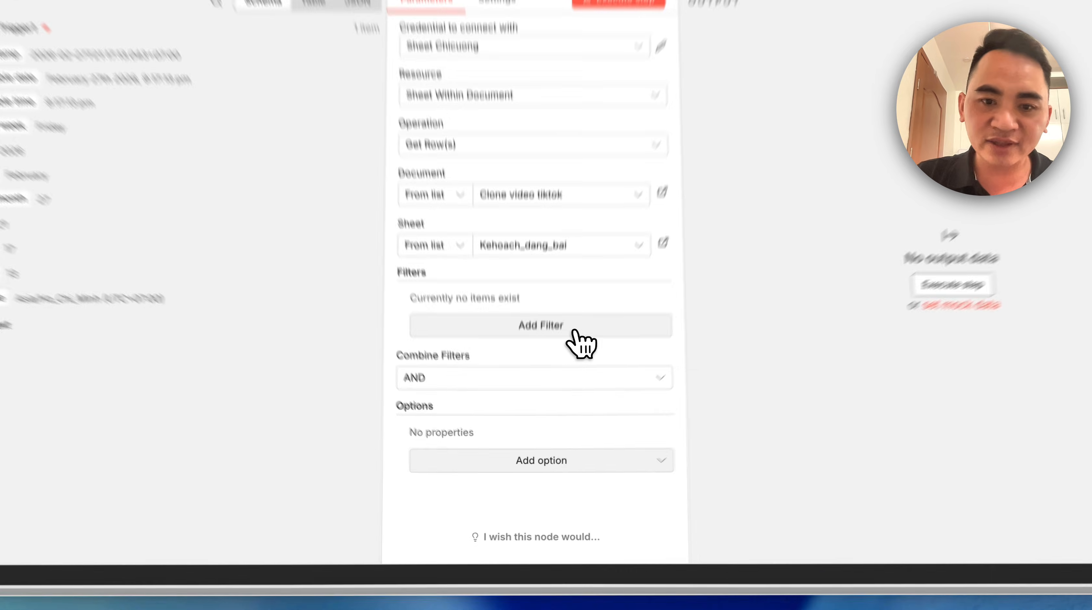
click(560, 385)
click(521, 280)
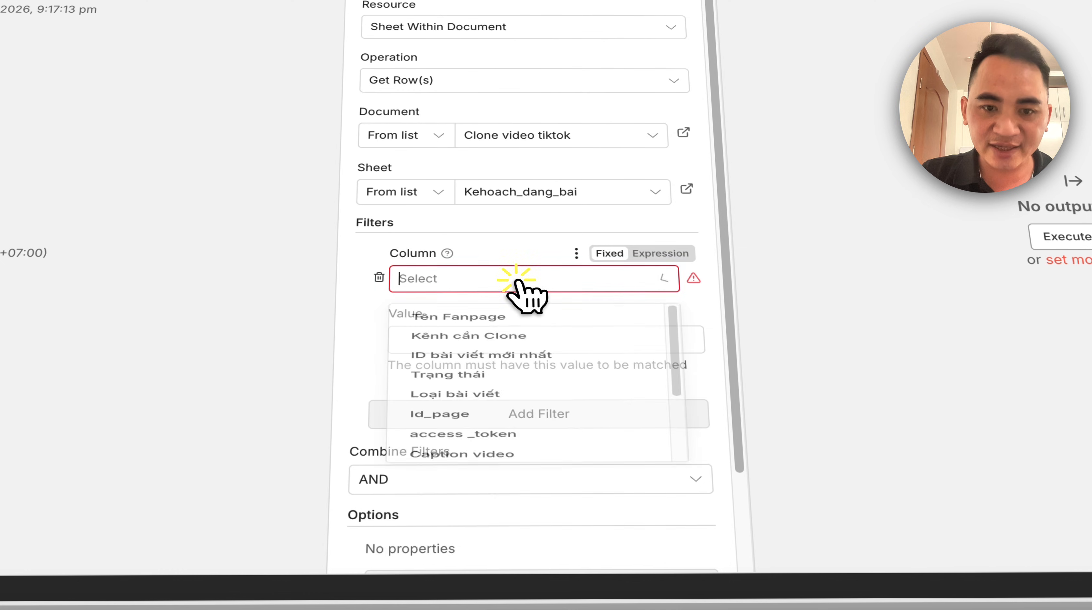
click(495, 425)
click(481, 336)
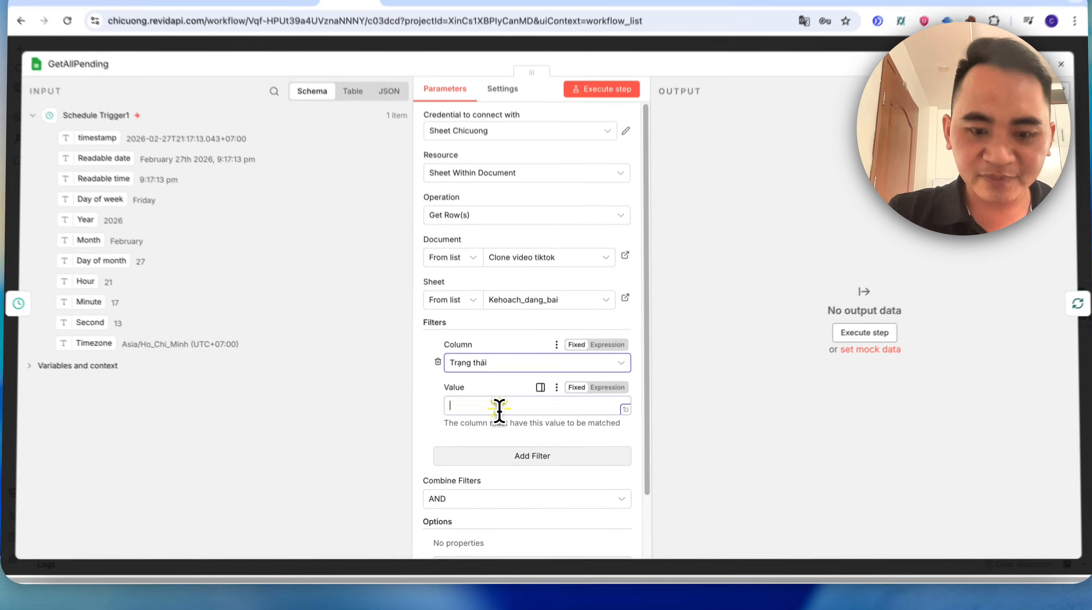
text(Chờ Đăng)
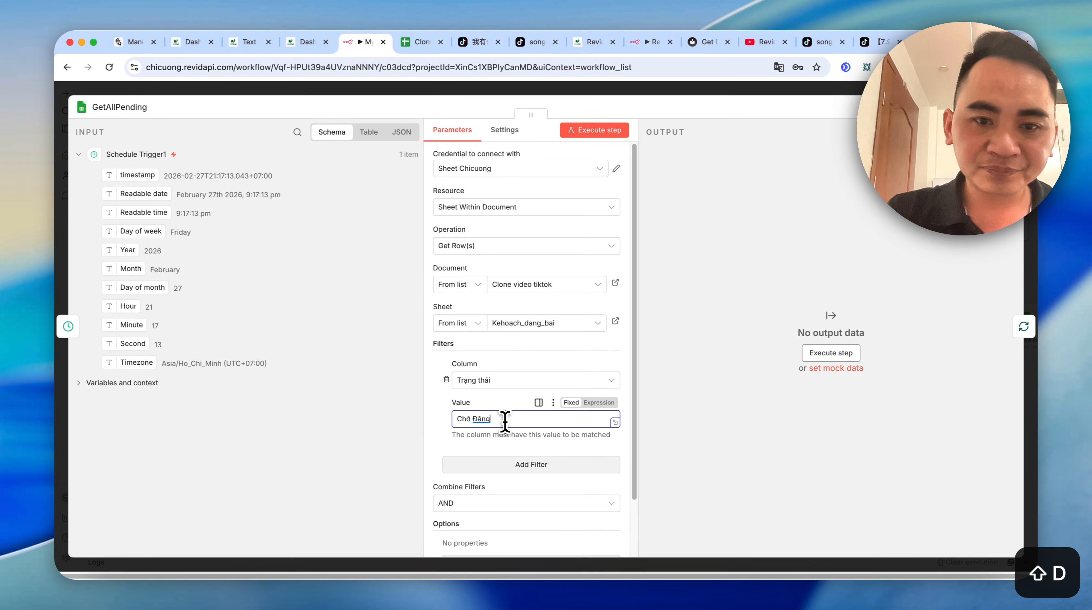
click(605, 129)
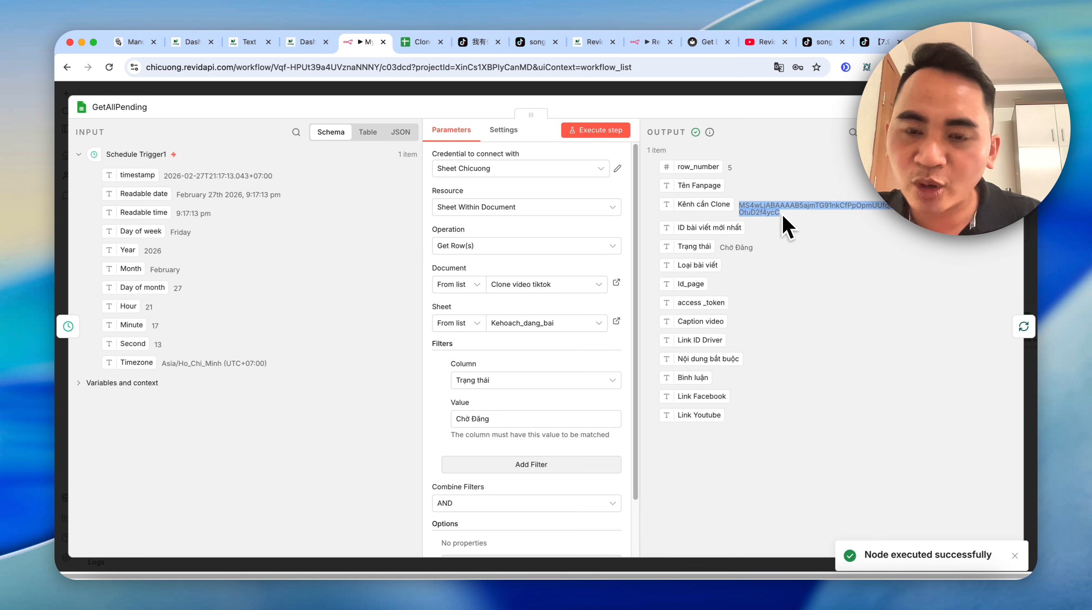
- Compare GetAllPending's output with row 5 of the Kehoach_dang_bai sheet and return to the canvas
click(421, 42)
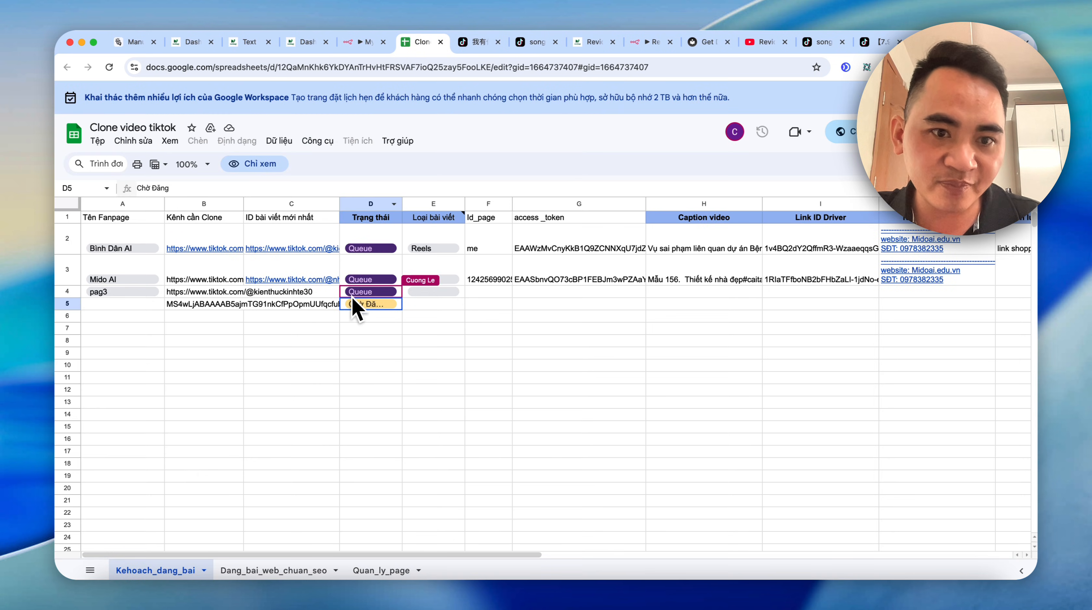
click(365, 42)
click(767, 89)
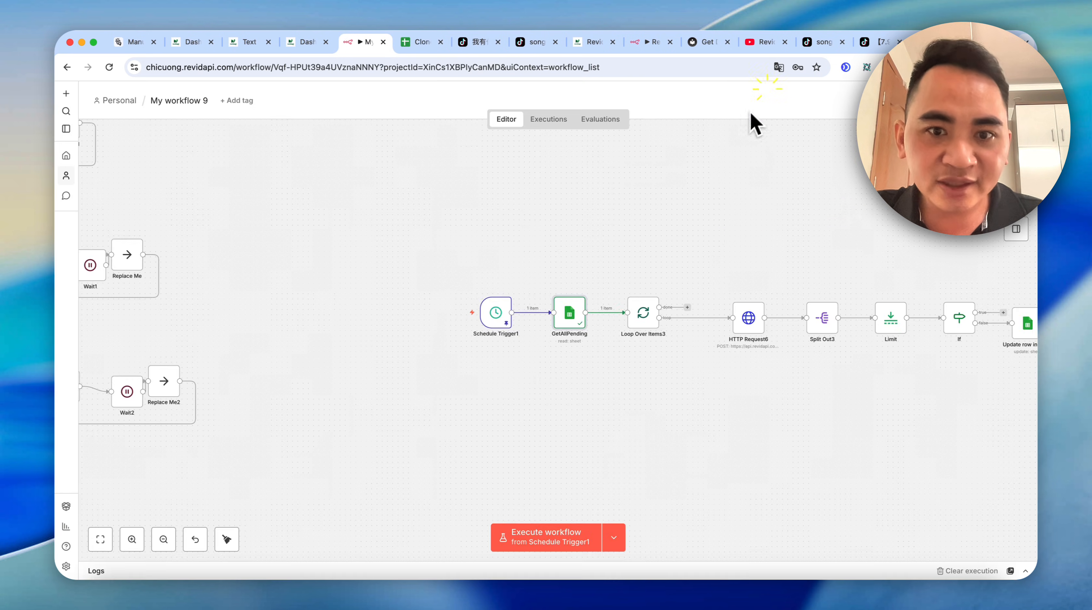
scroll(644, 252, right, 3)
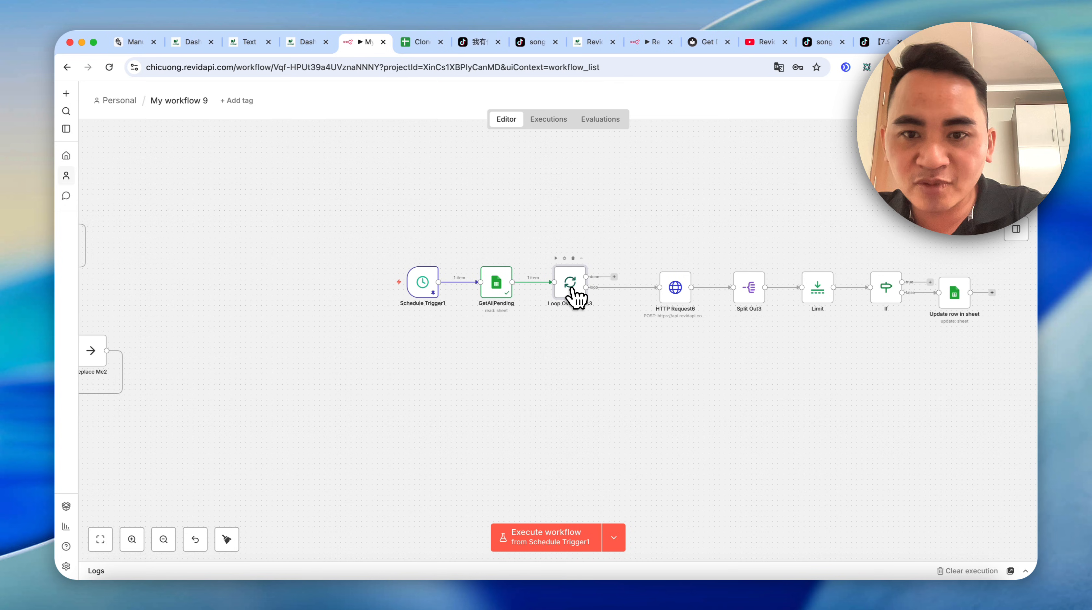
key(BackSpace)
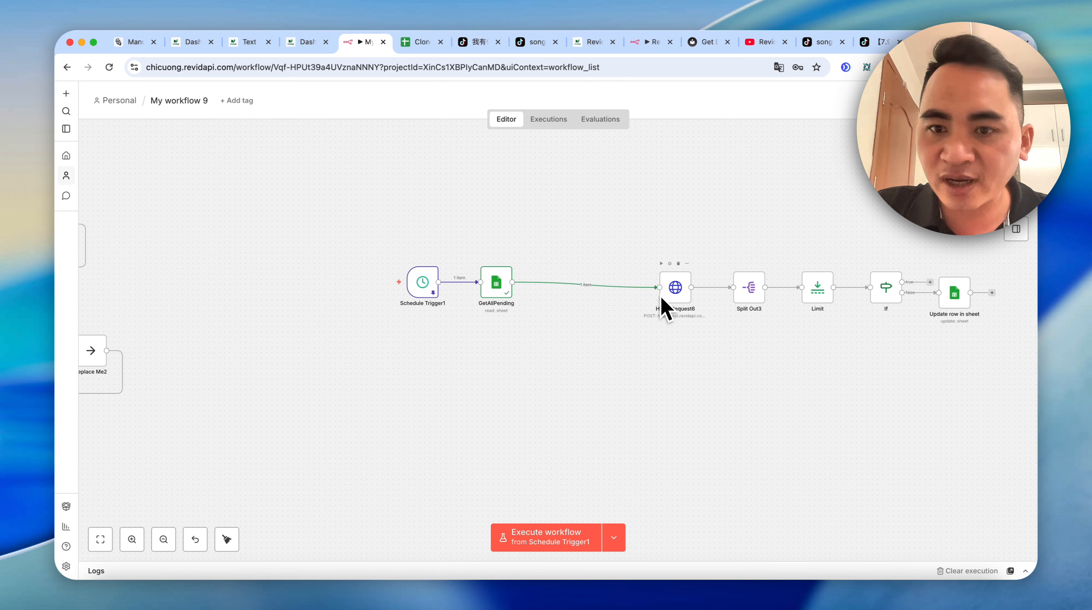
drag(610, 223, 1053, 414)
drag(818, 295, 752, 295)
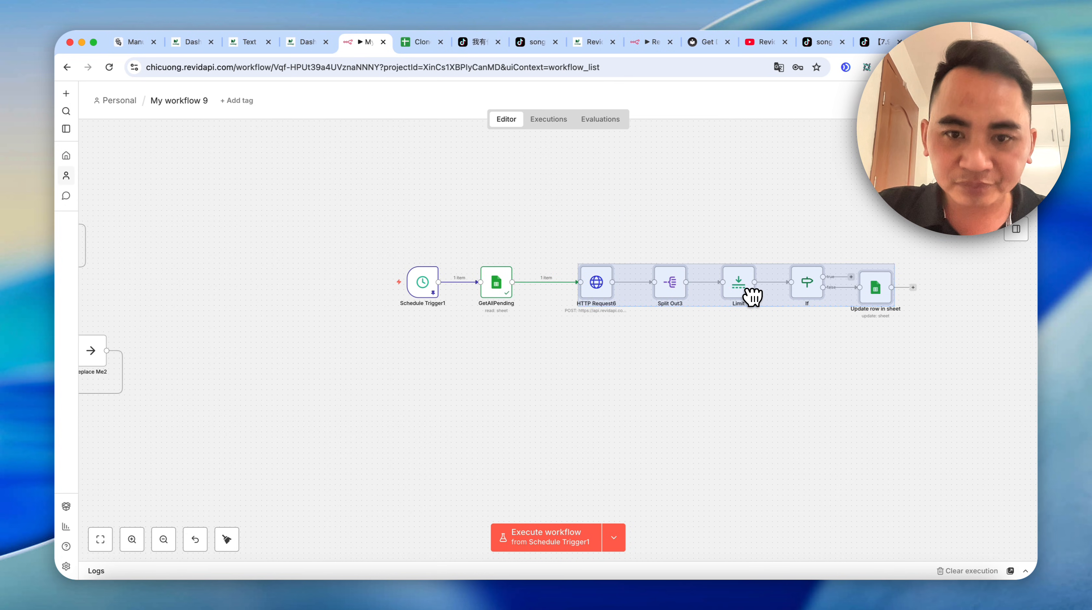
click(750, 337)
key(super+z)
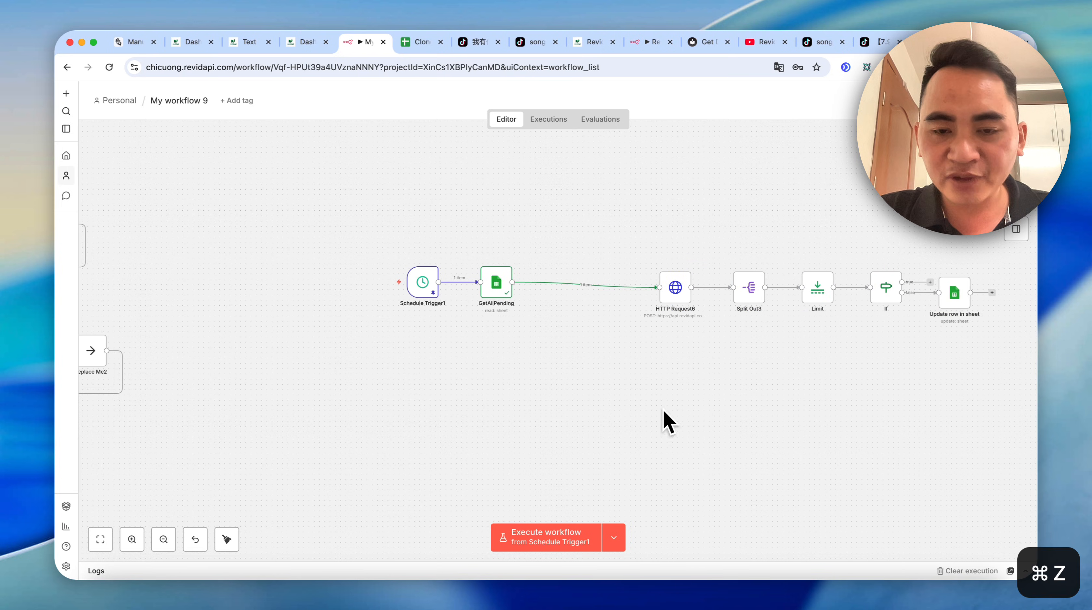
key(super+z)
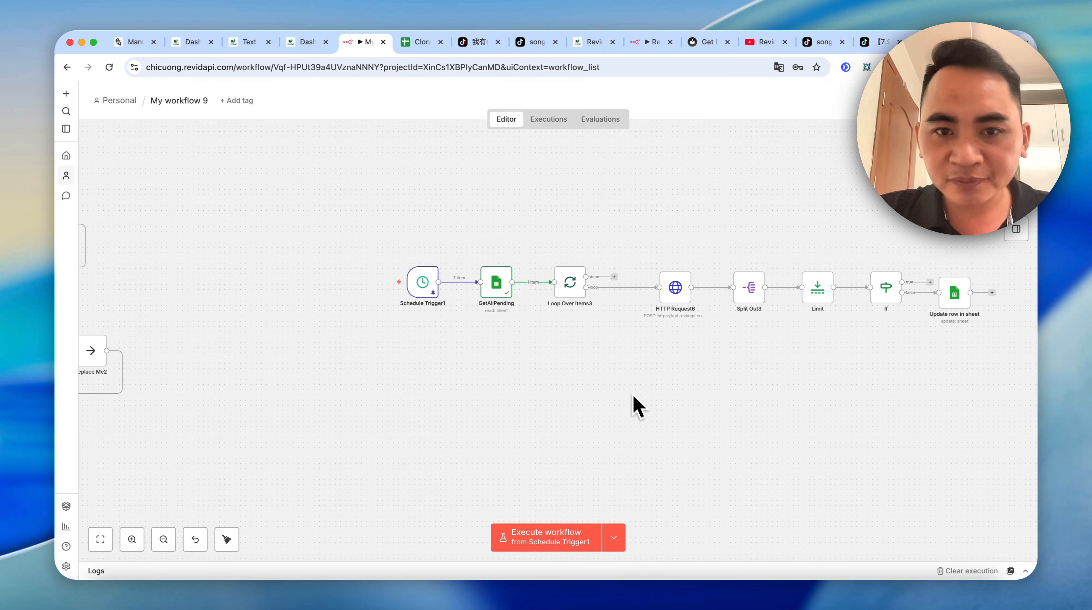
- Execute the Loop Over Items3 node on the pending row
click(568, 283)
double_click(569, 286)
click(655, 88)
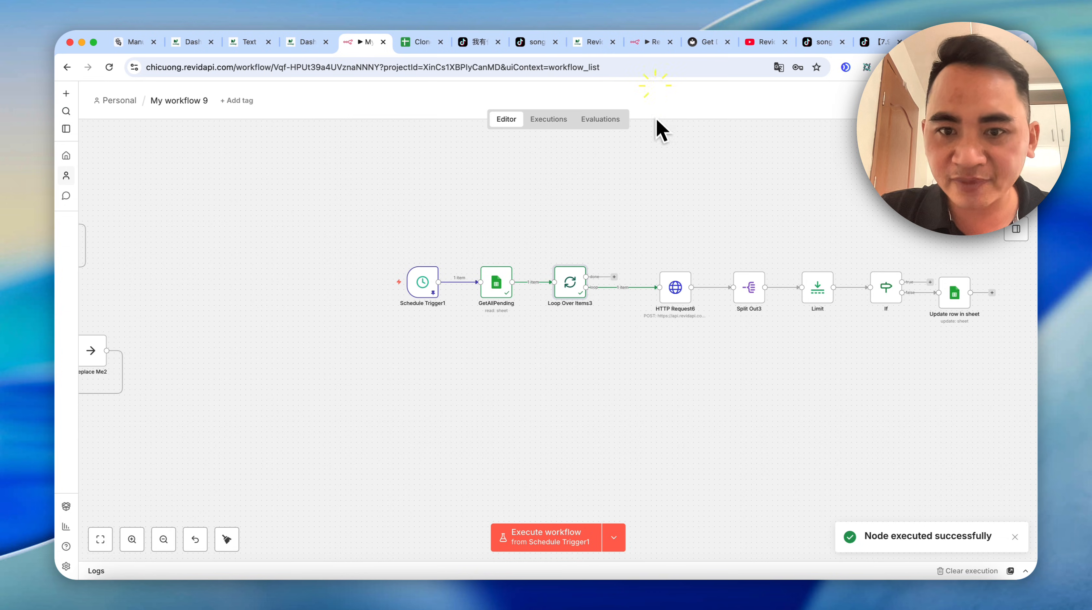
- Check HTTP Request6's TikTok channel settings and replace that node with a copy of the first branch's HTTP Request node after Loop Over Items3
double_click(676, 283)
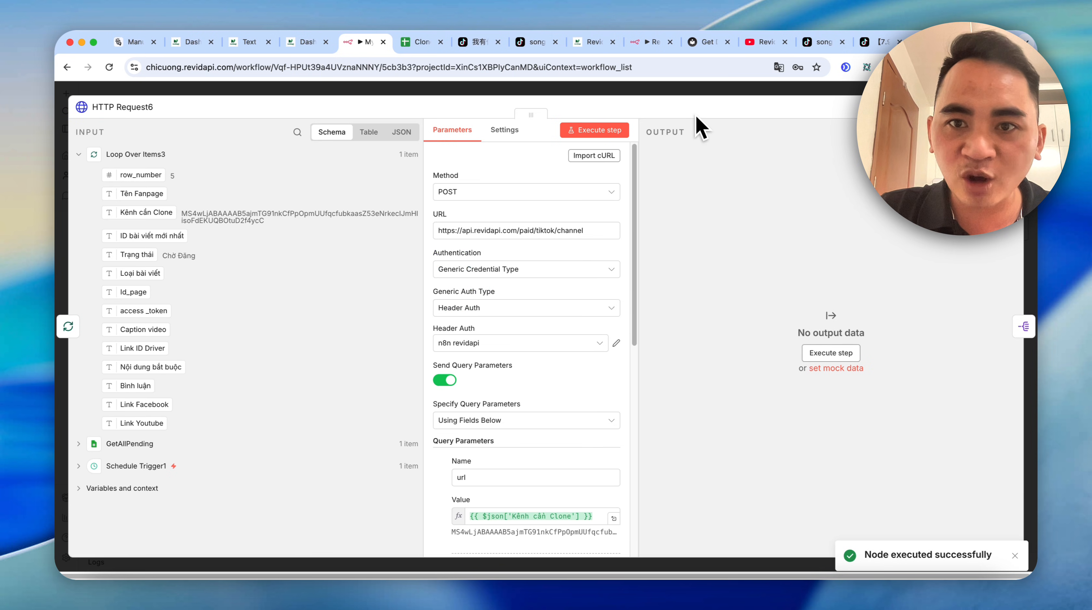
click(702, 95)
scroll(378, 237, left, 10)
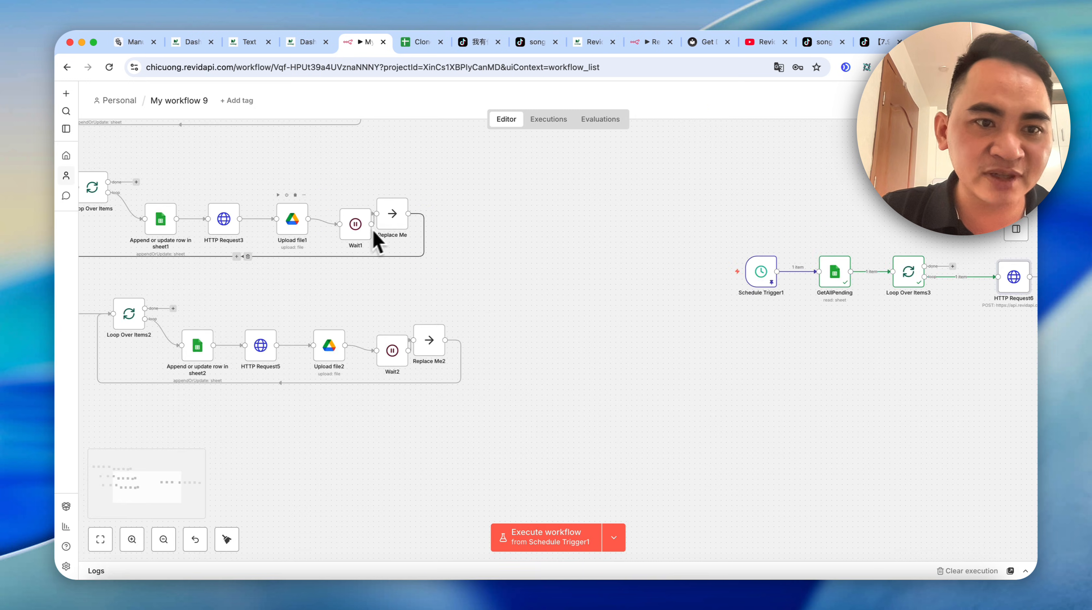
scroll(609, 317, up, 3)
drag(235, 181, 277, 218)
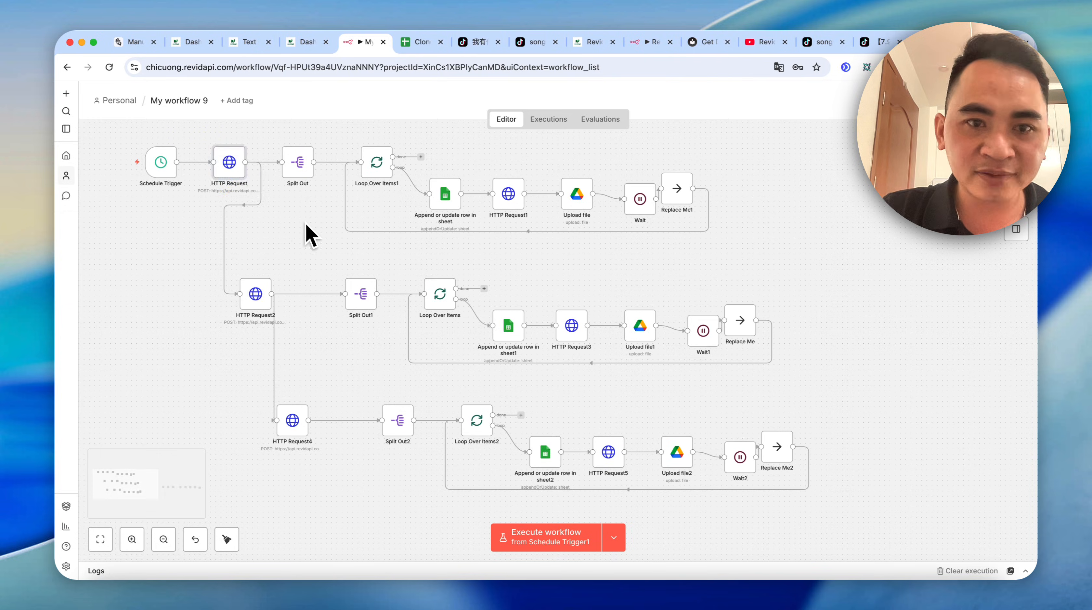
- Map HTTP Request7's sec_user_id value to the Kênh cần Clone field from Loop Over Items3, and execute the node
double_click(572, 325)
scroll(561, 295, down, 5)
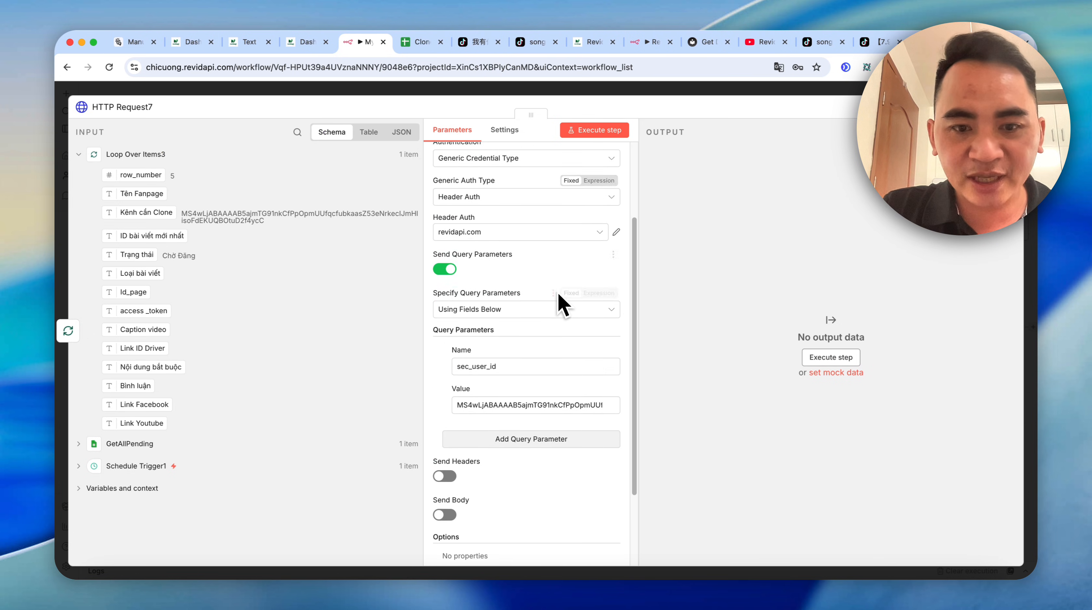
key(BackSpace)
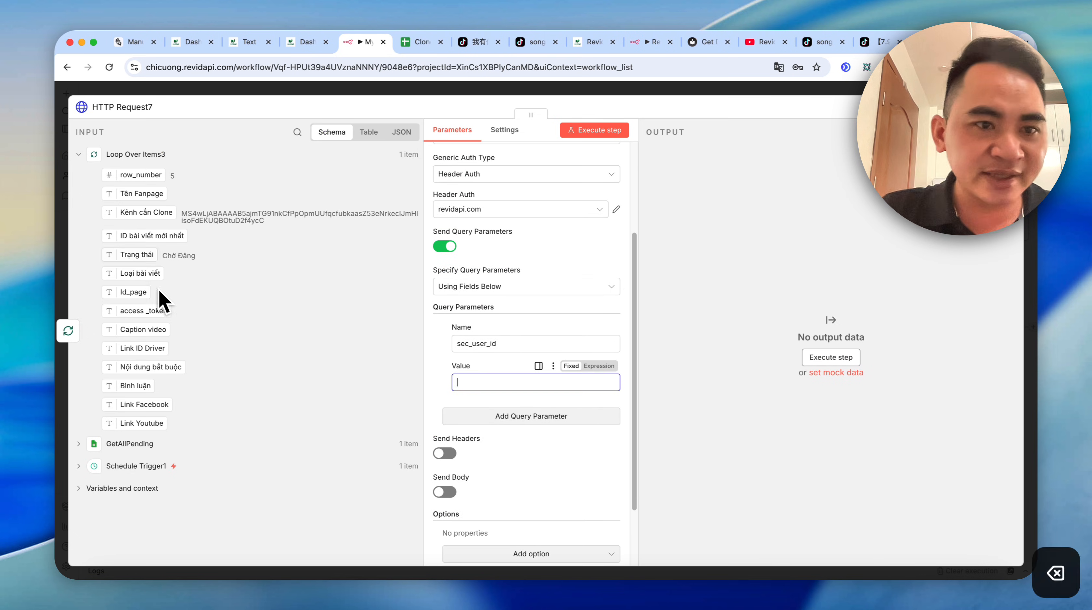
drag(154, 212, 500, 391)
scroll(605, 207, up, 3)
click(619, 131)
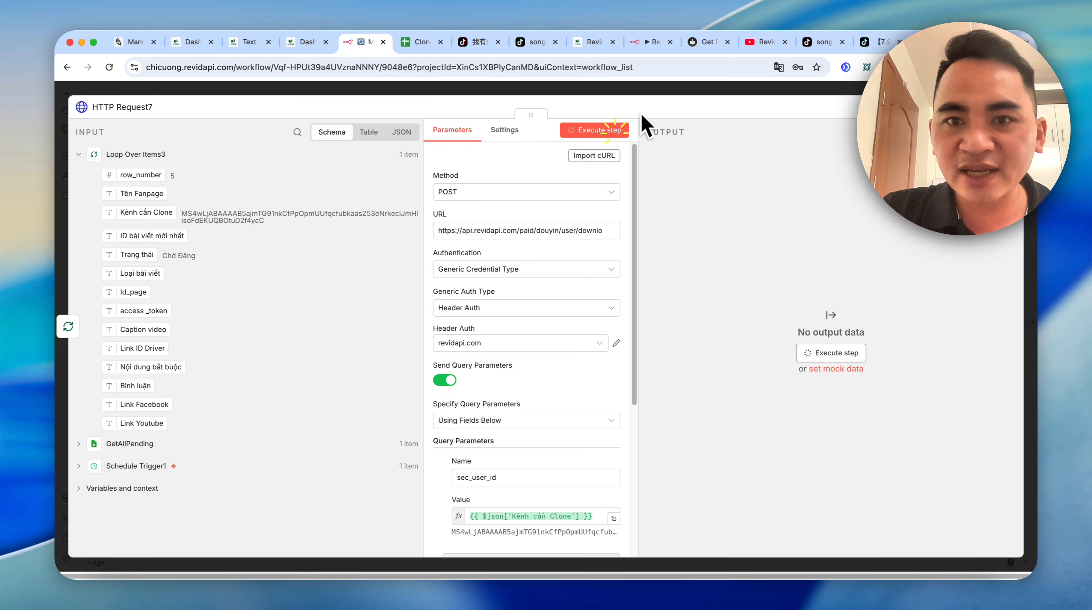
key(Escape)
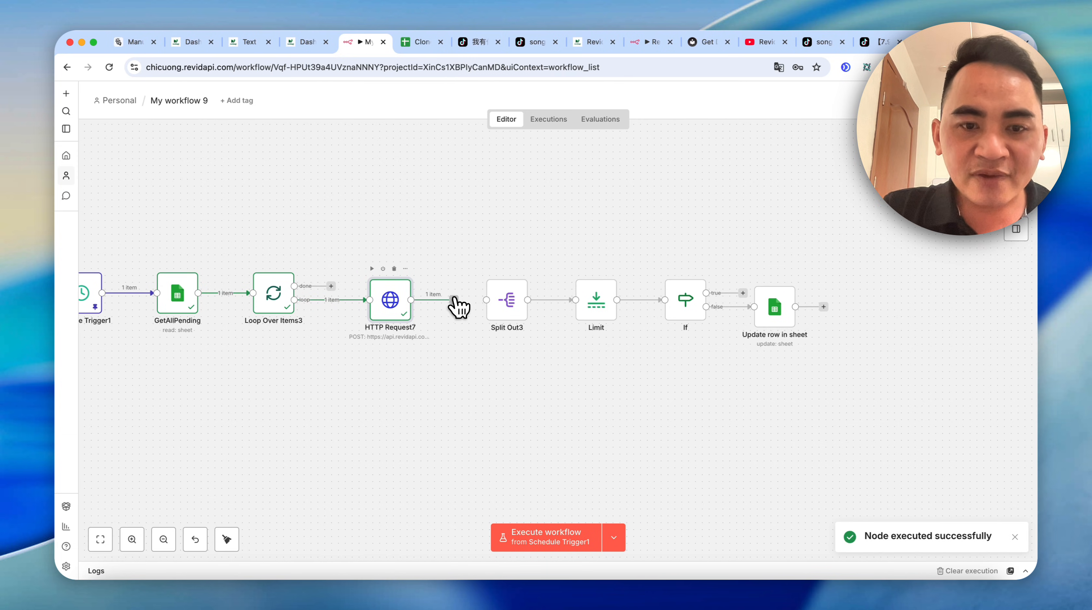
- Check HTTP Request7's output, set Split Out3's field to split out to videos, and execute that node
double_click(403, 309)
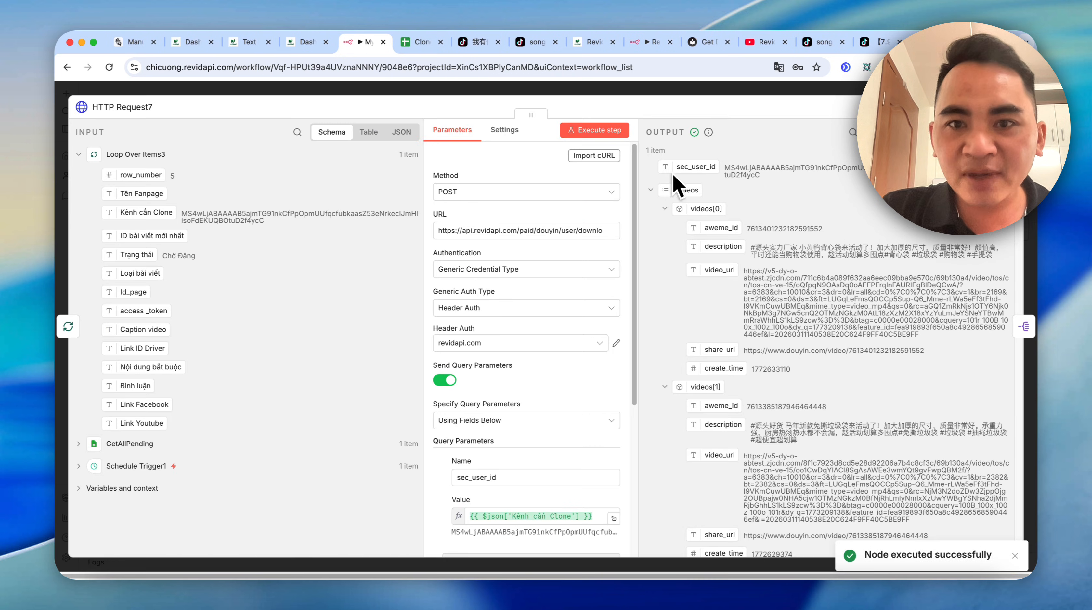
click(691, 96)
double_click(512, 318)
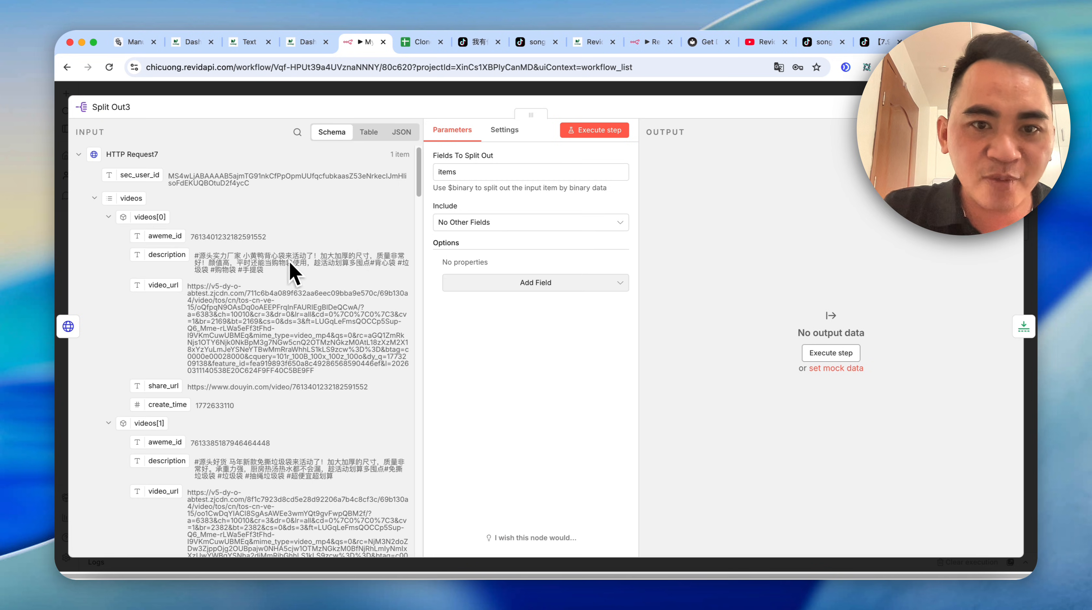
double_click(447, 171)
key(BackSpace)
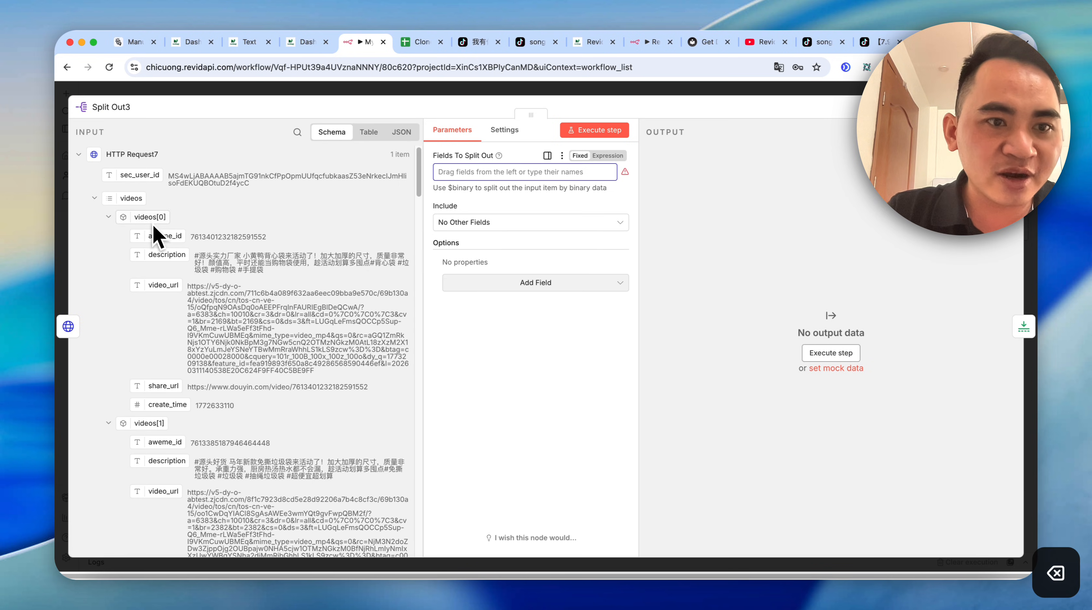
drag(130, 193, 476, 171)
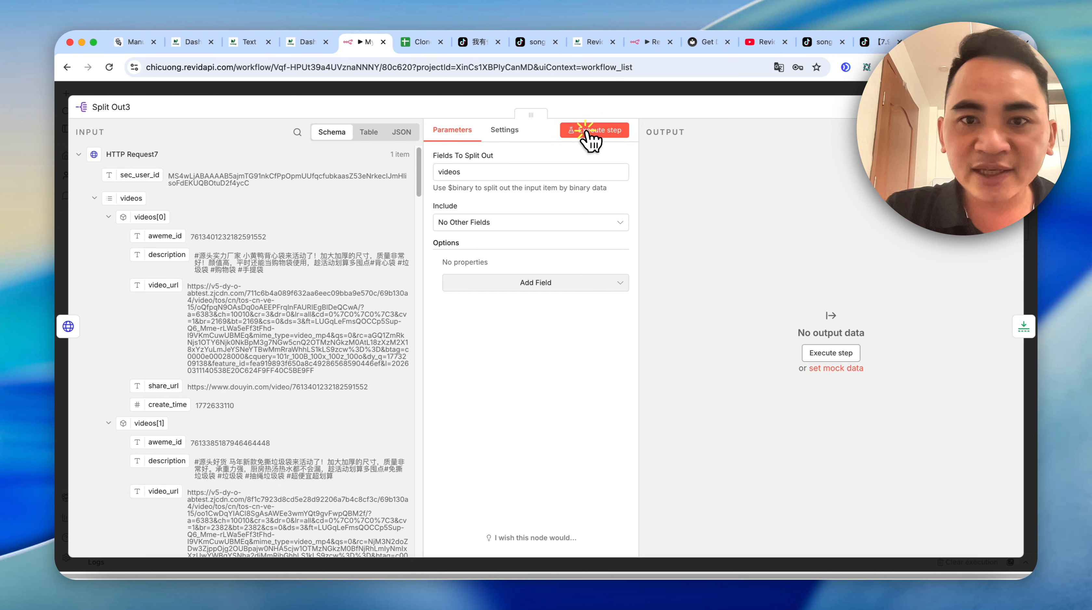
click(592, 133)
key(Escape)
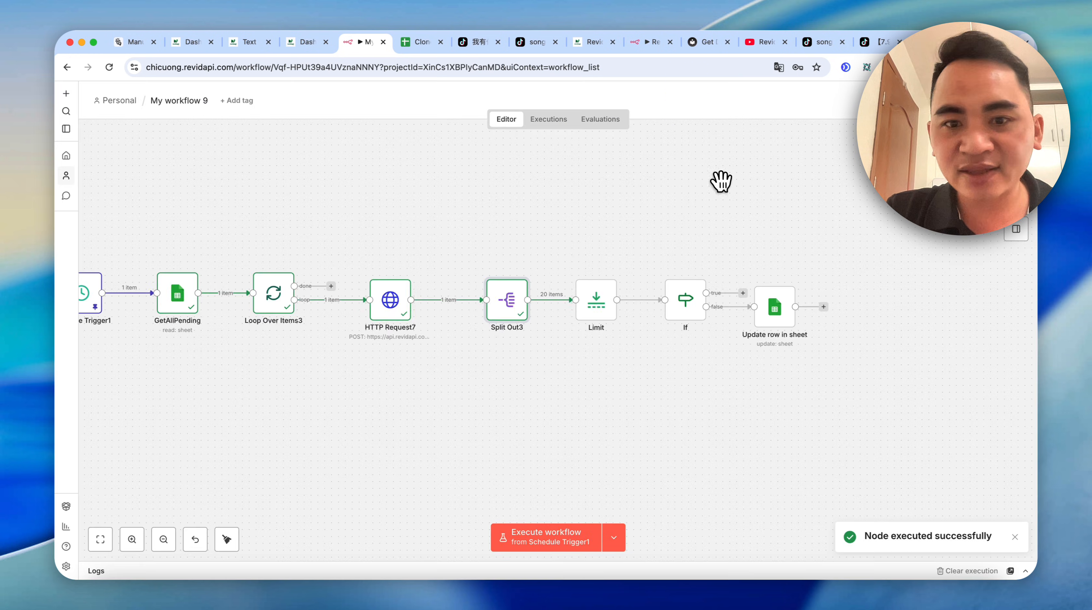
- Execute the Limit node after Split Out3 and inspect the aweme_id in its output
scroll(602, 273, right, 3)
double_click(531, 294)
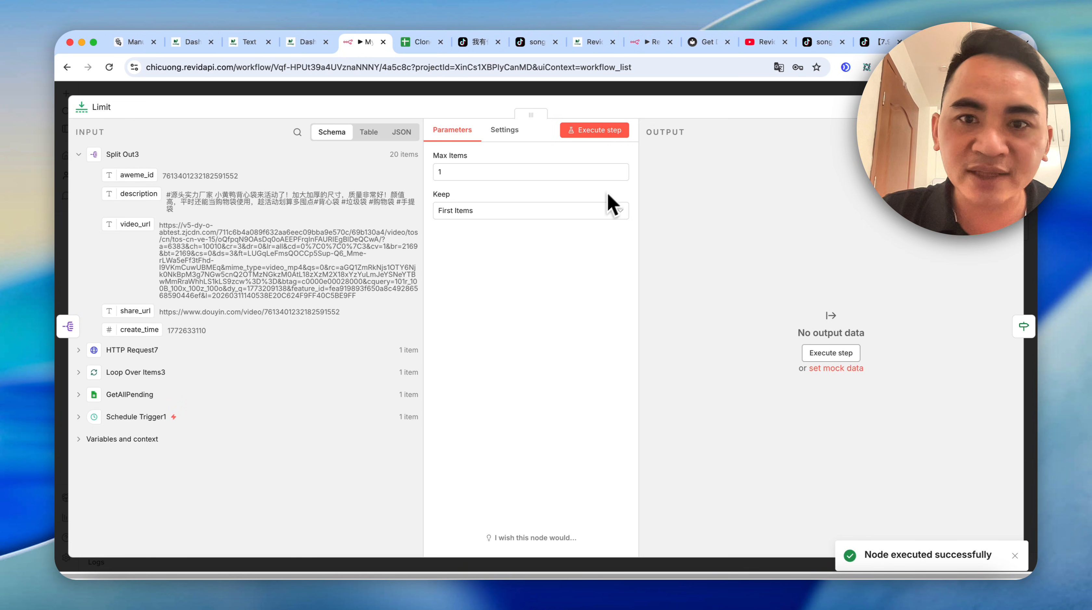
click(598, 132)
click(617, 92)
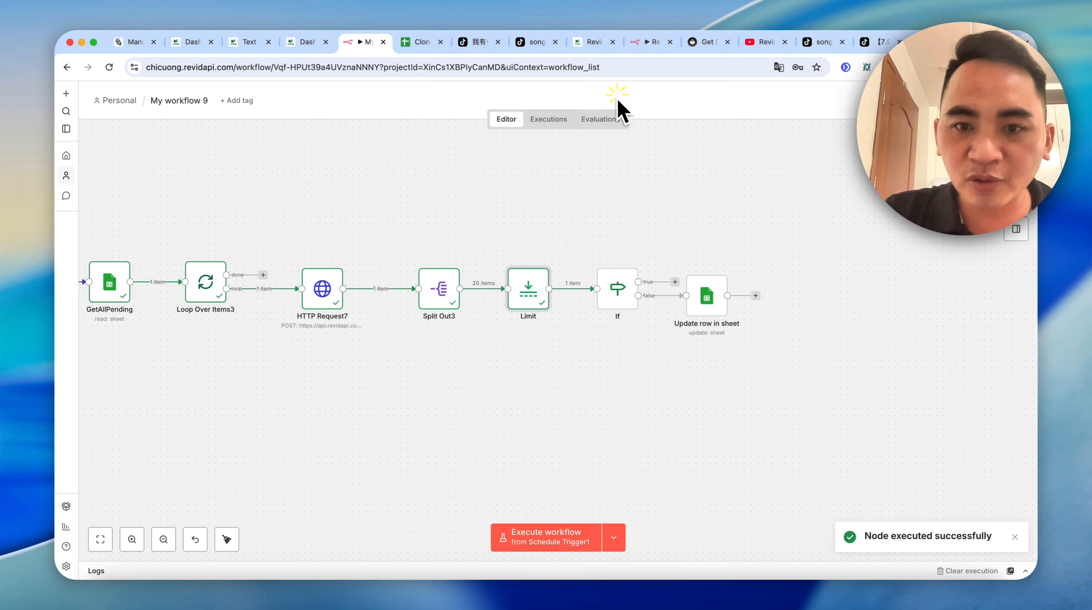
double_click(523, 298)
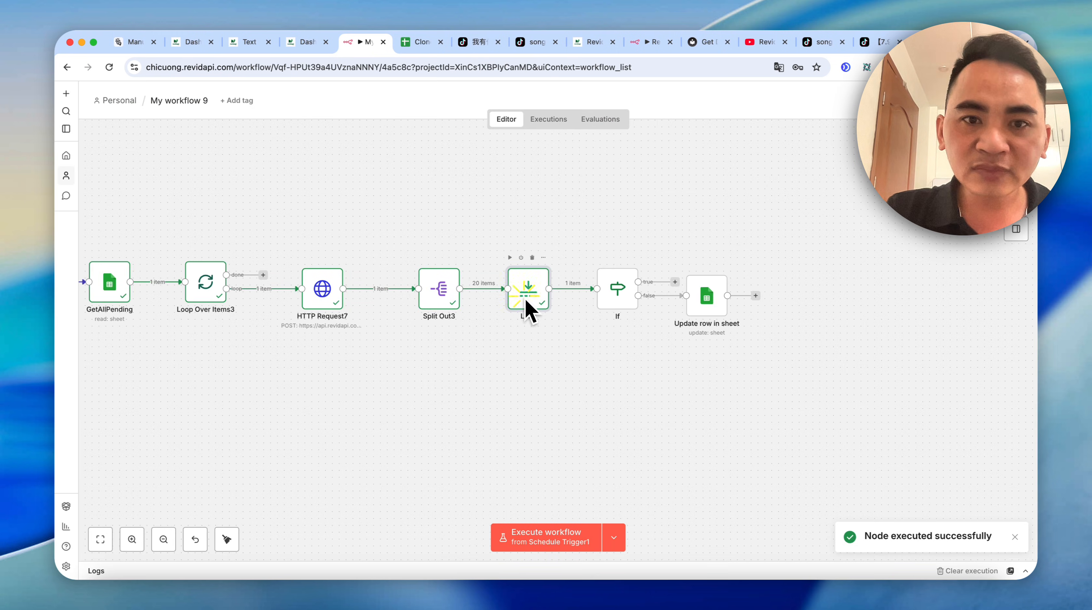
drag(736, 168, 817, 171)
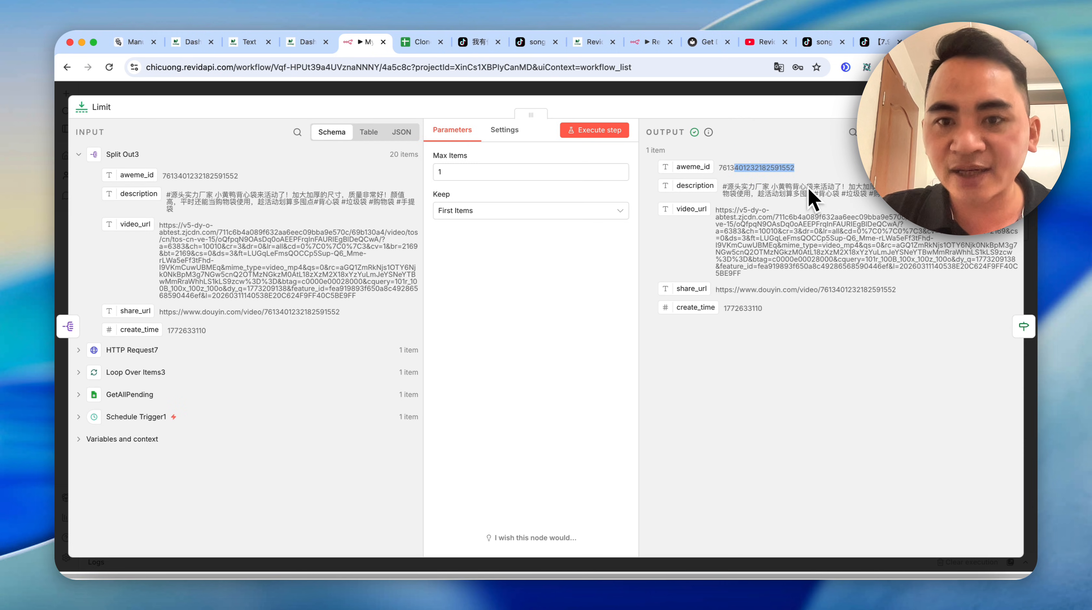
click(703, 90)
click(695, 206)
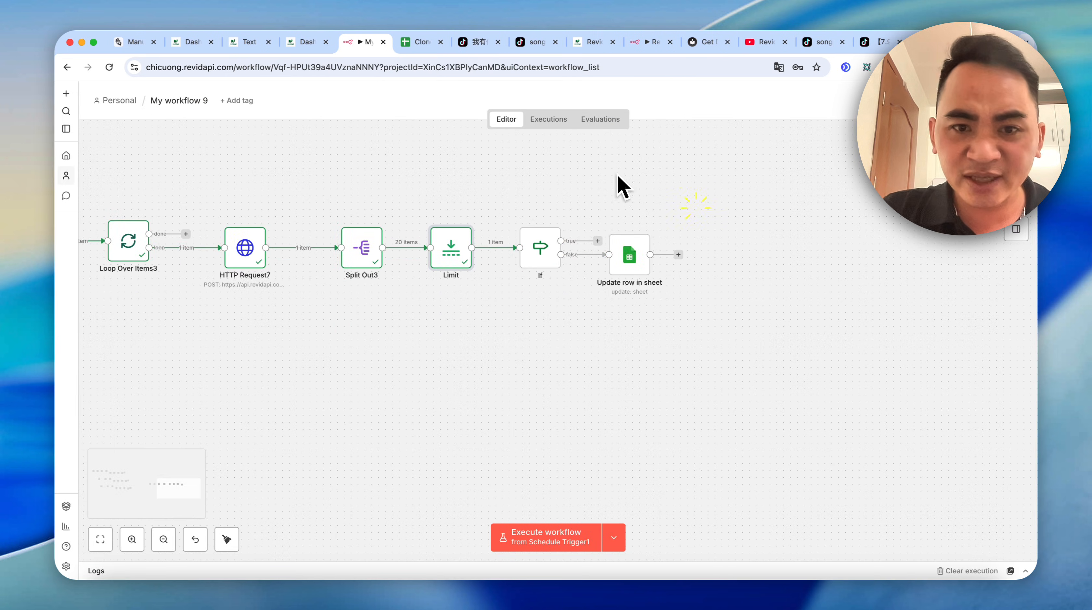
- Replace the first value of the If node's condition with the share_url field from Limit
double_click(549, 252)
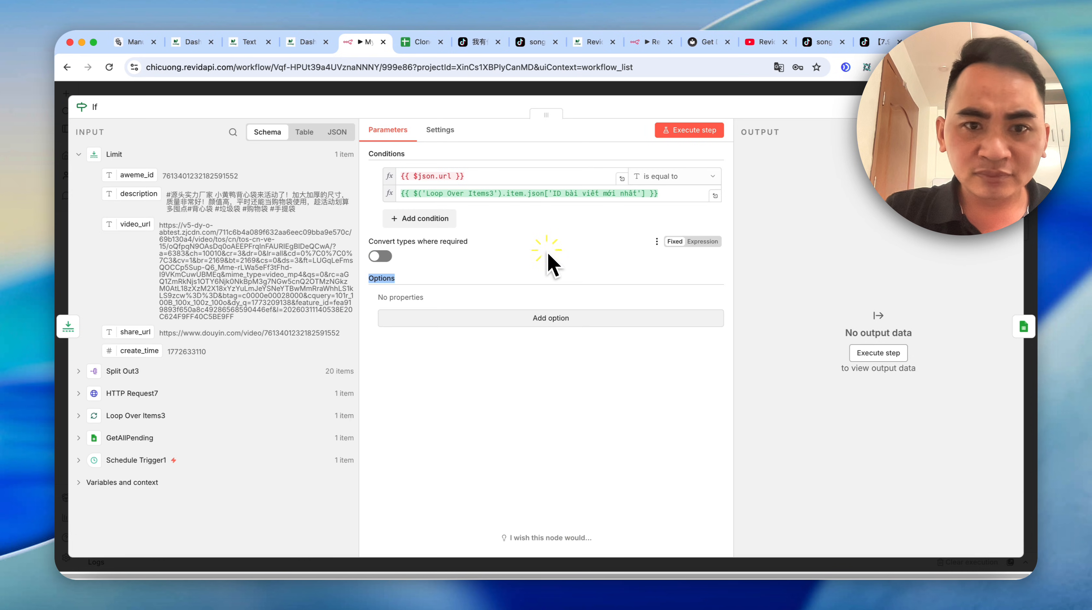
triple_click(493, 176)
key(BackSpace)
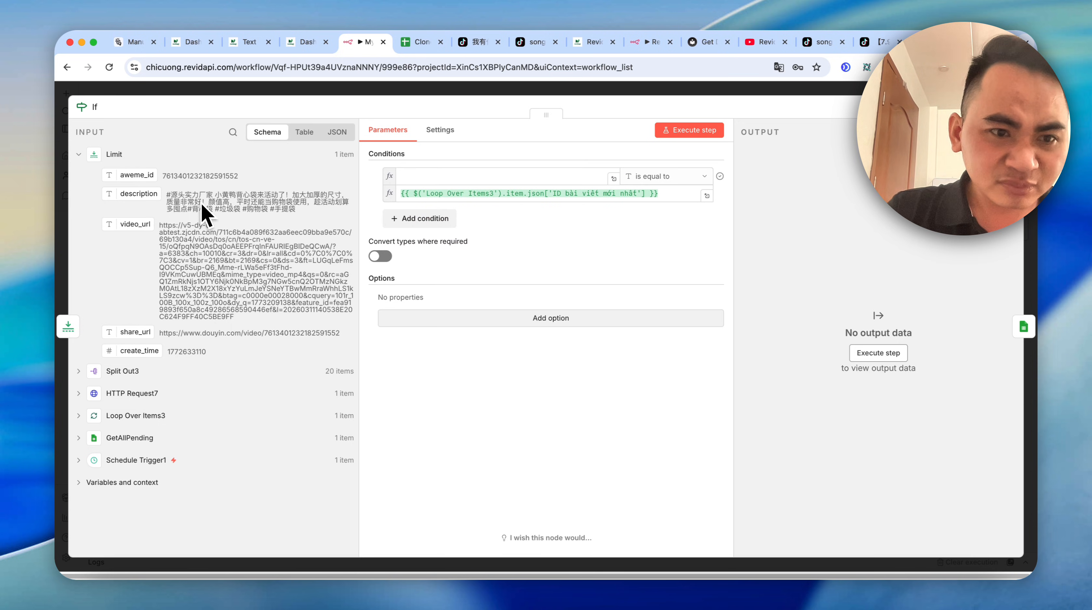
drag(141, 331, 433, 176)
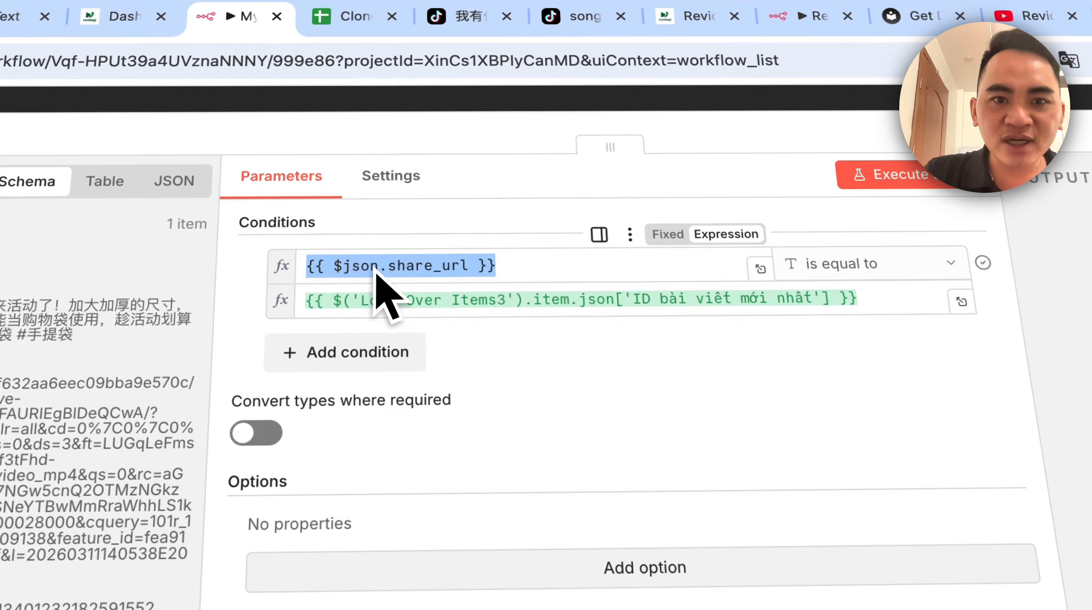
click(1051, 307)
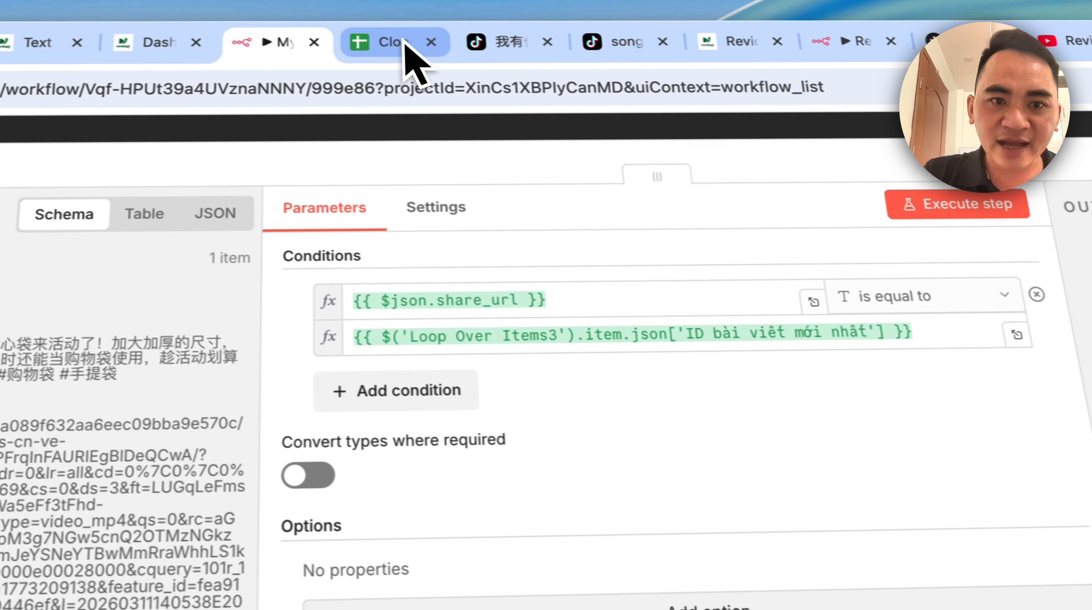
- Check the ID bài viết mới nhất cell in row 5 of the Clone video tiktok sheet and return to the If node
click(86, 25)
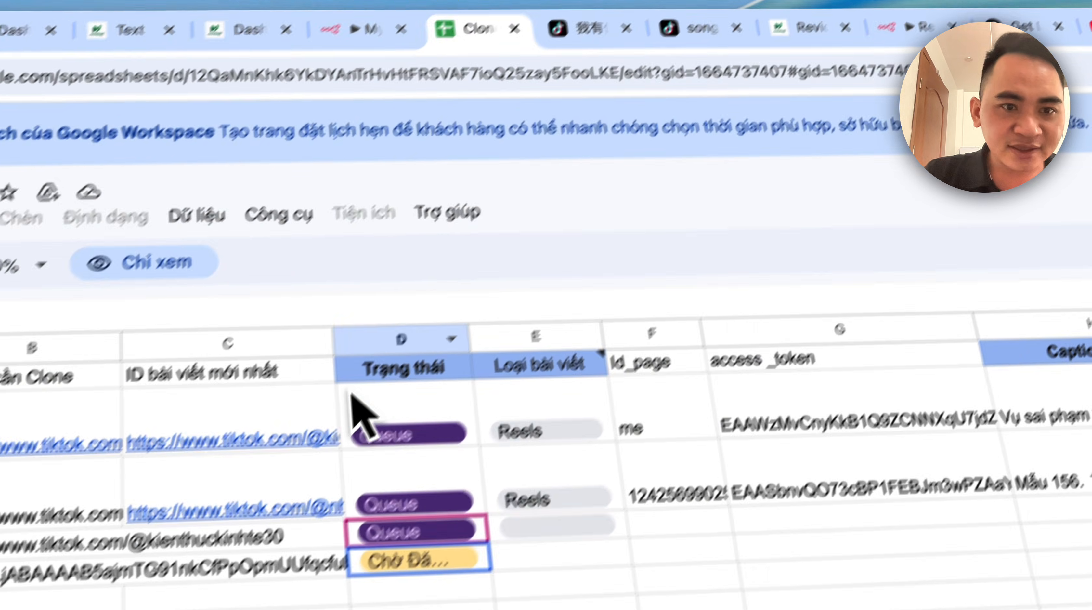
click(512, 412)
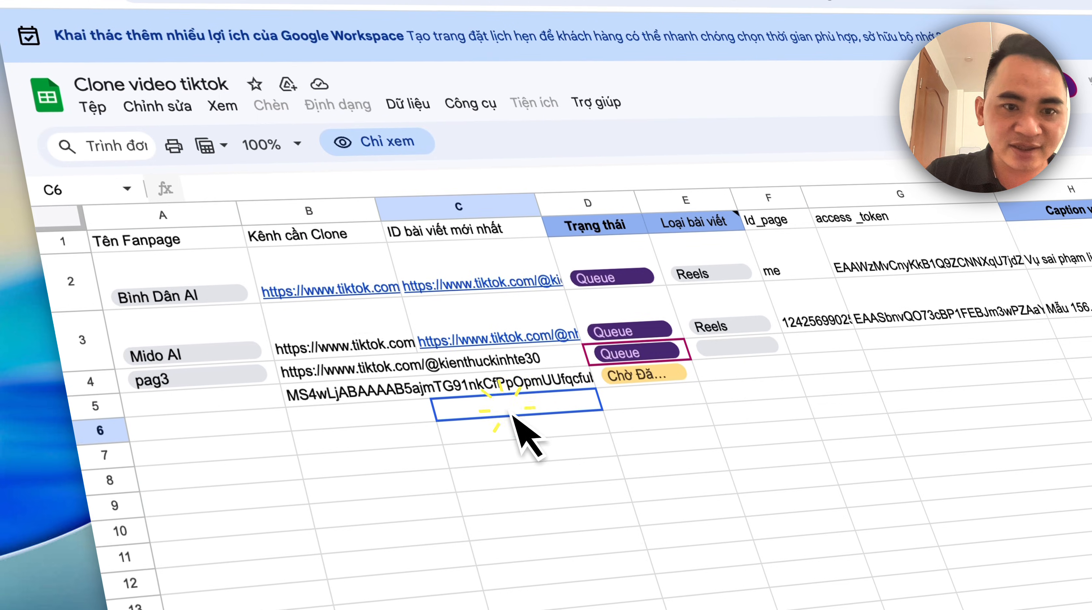
click(517, 389)
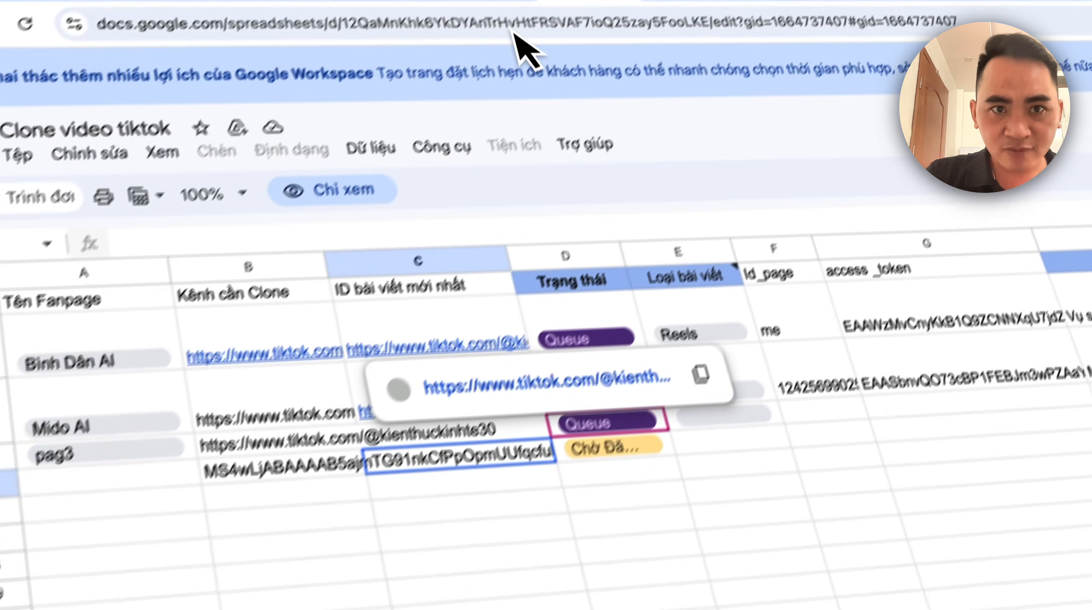
click(398, 37)
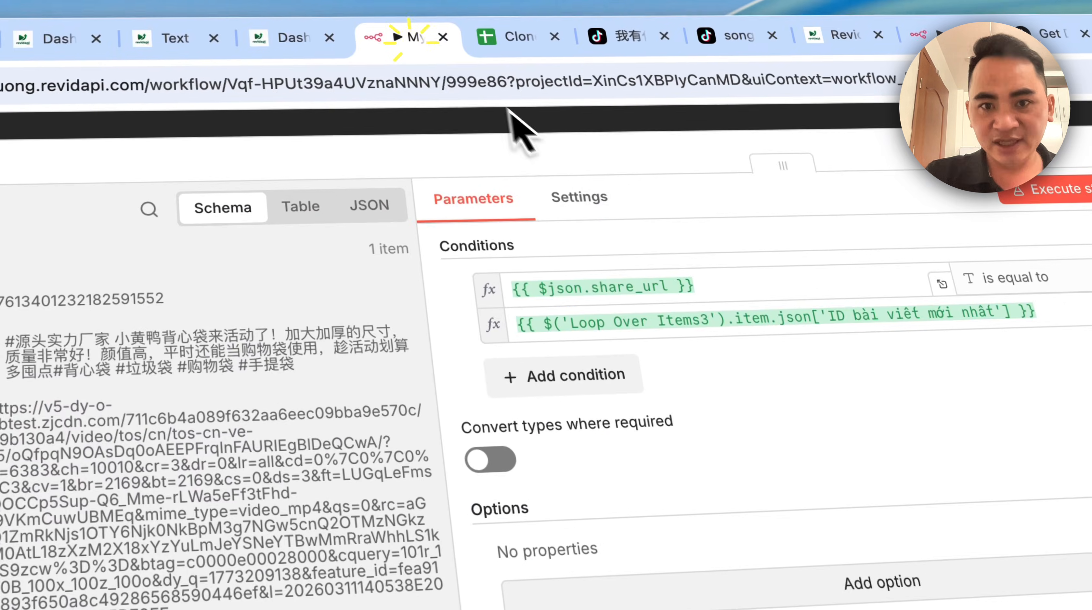
- Execute the If node and review its False Branch output
click(590, 221)
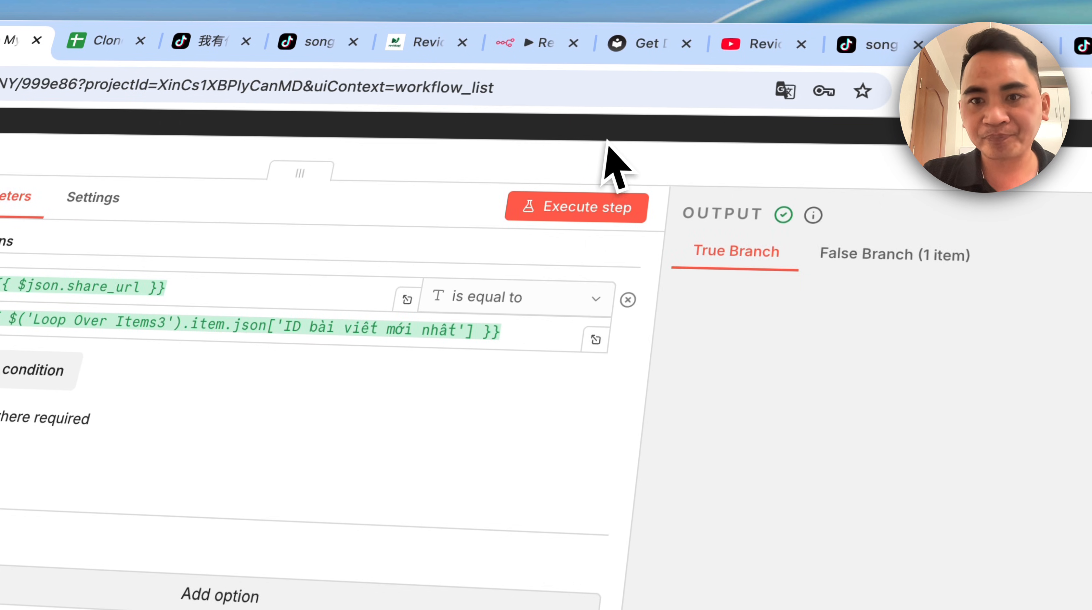
click(606, 147)
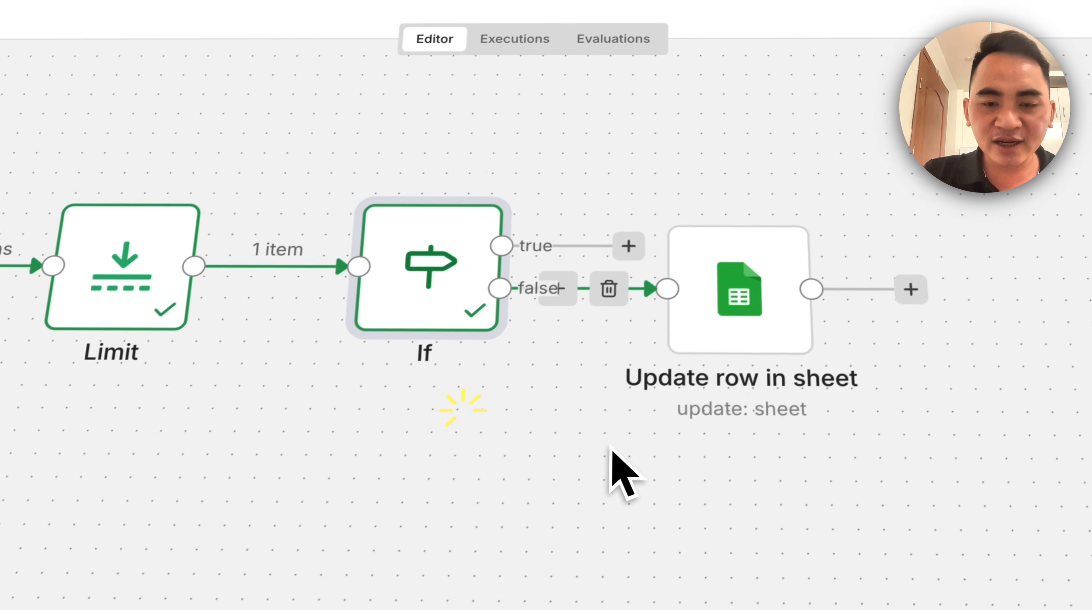
double_click(254, 388)
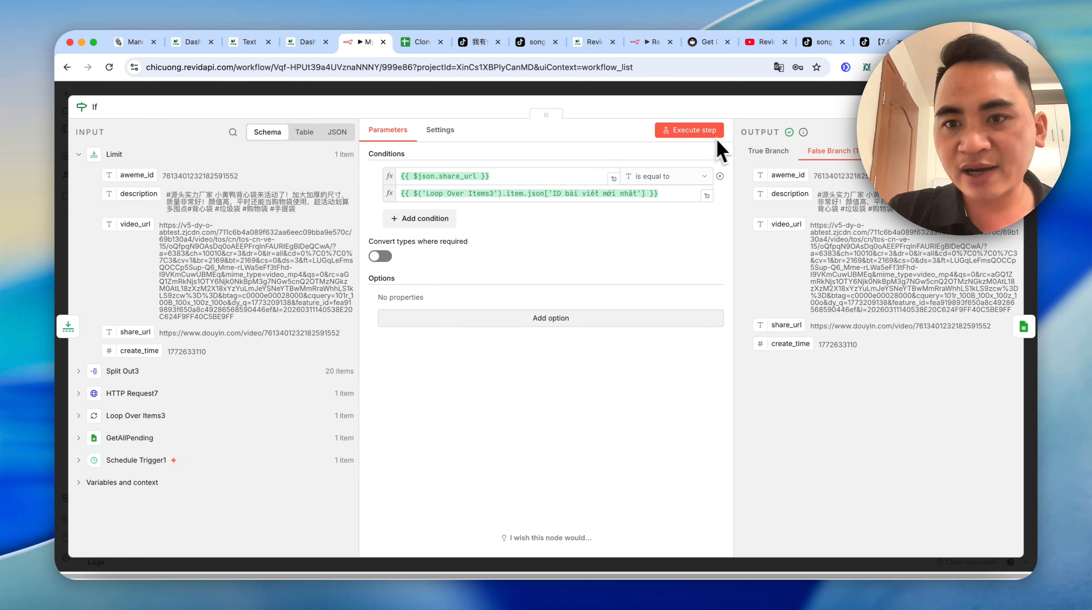
key(Escape)
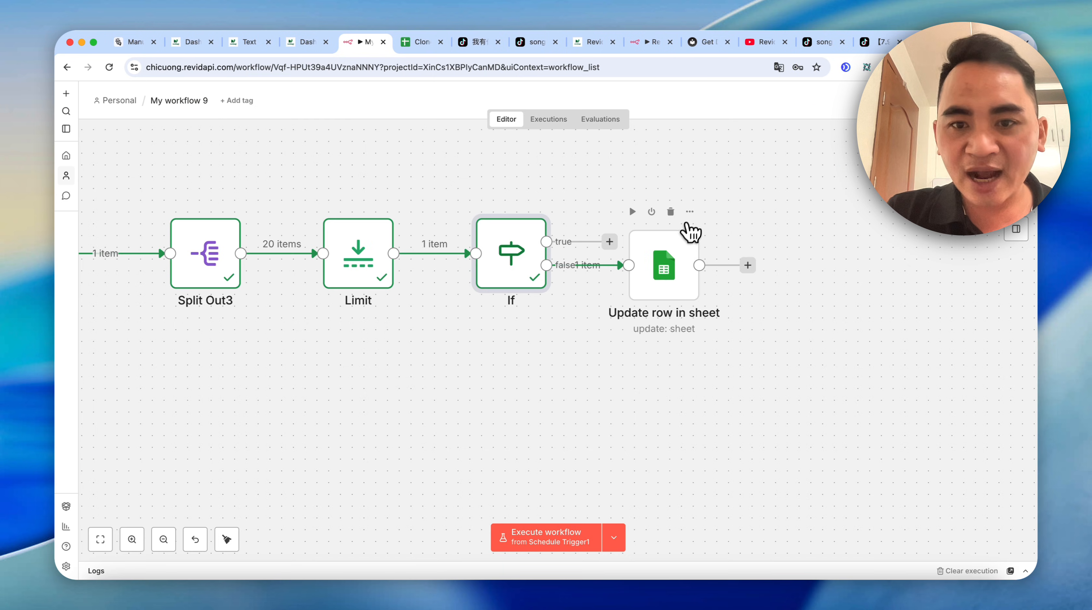
- Map the ID bài viết mới nhất value in the Update row in sheet node to the share_url field
double_click(671, 275)
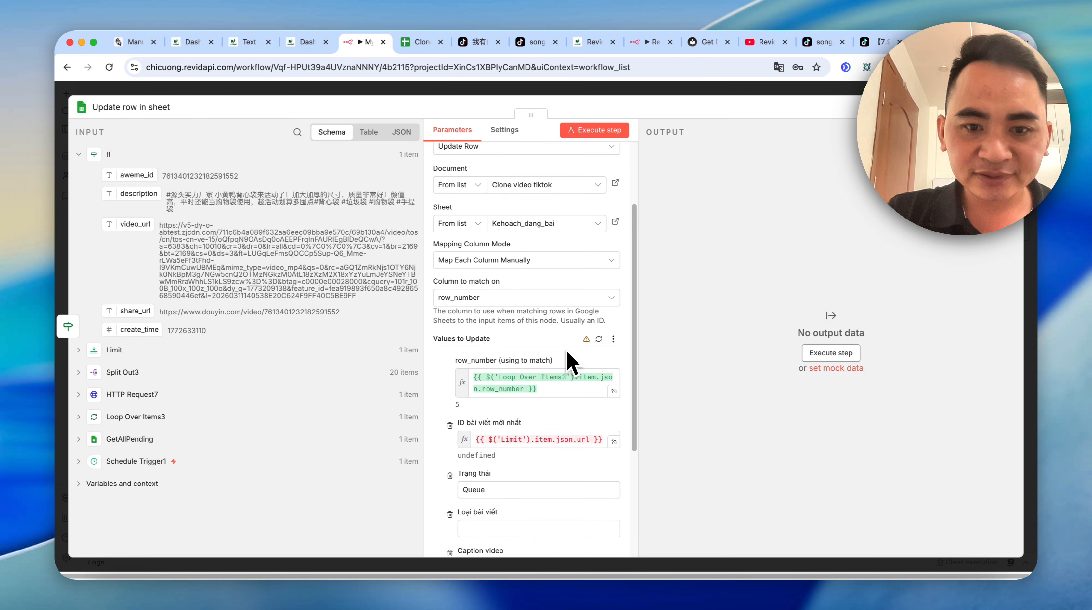
click(548, 440)
key(super+a)
key(BackSpace)
drag(135, 311, 550, 440)
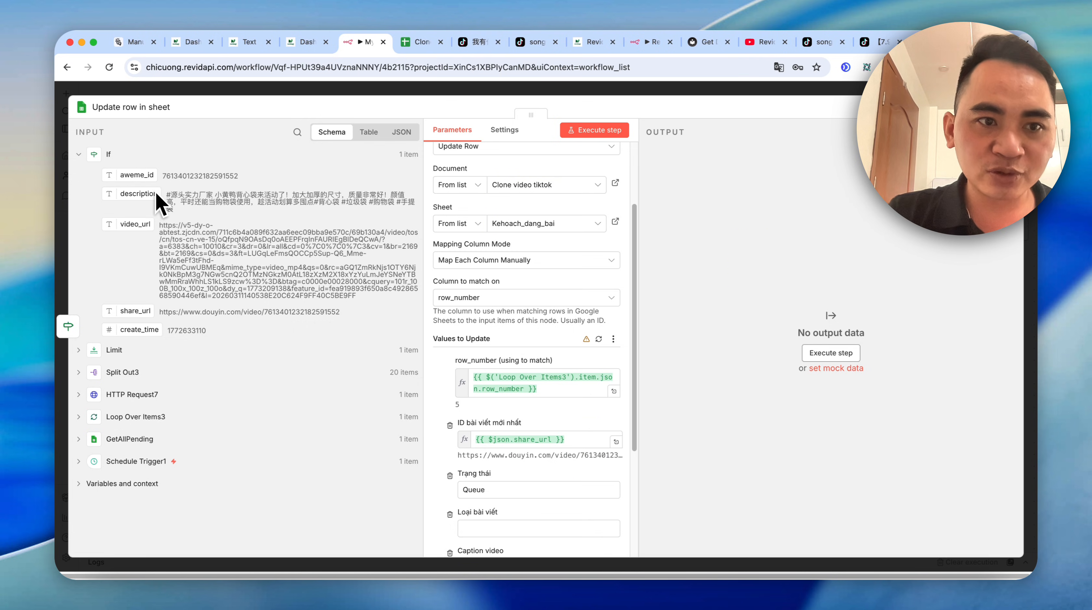
- Map the Caption video value to the description field, execute the Update row in sheet node, and return to the canvas
scroll(565, 292, down, 3)
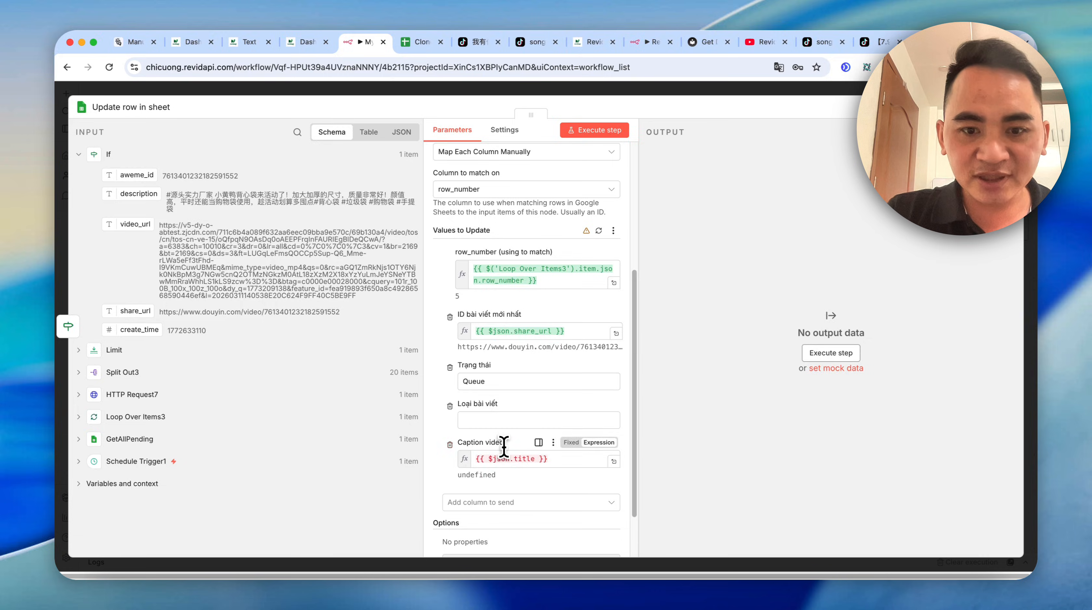
triple_click(504, 459)
key(BackSpace)
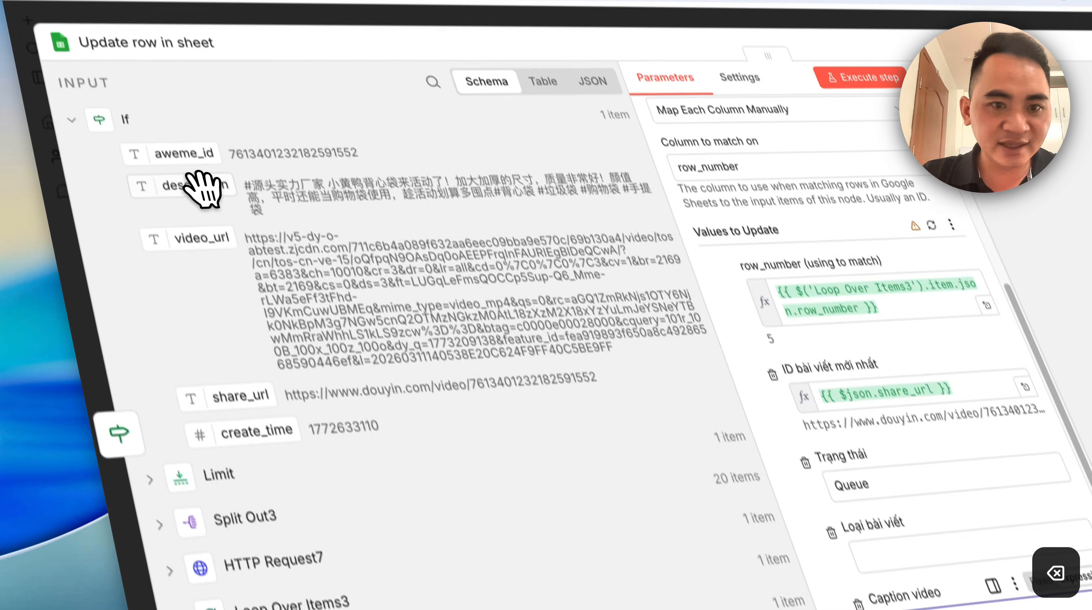
drag(22, 35, 775, 436)
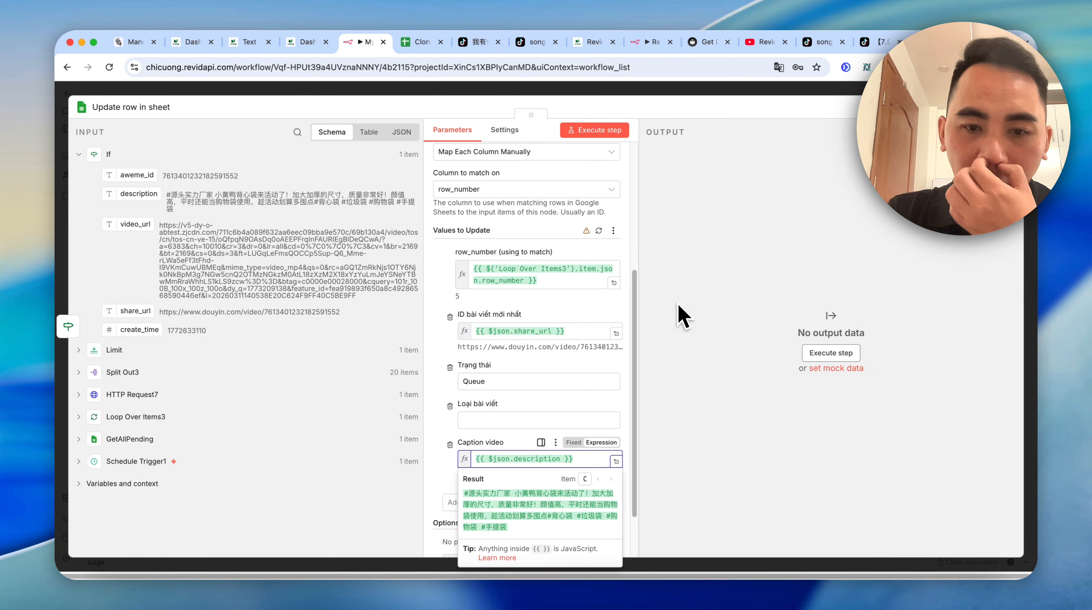
click(610, 130)
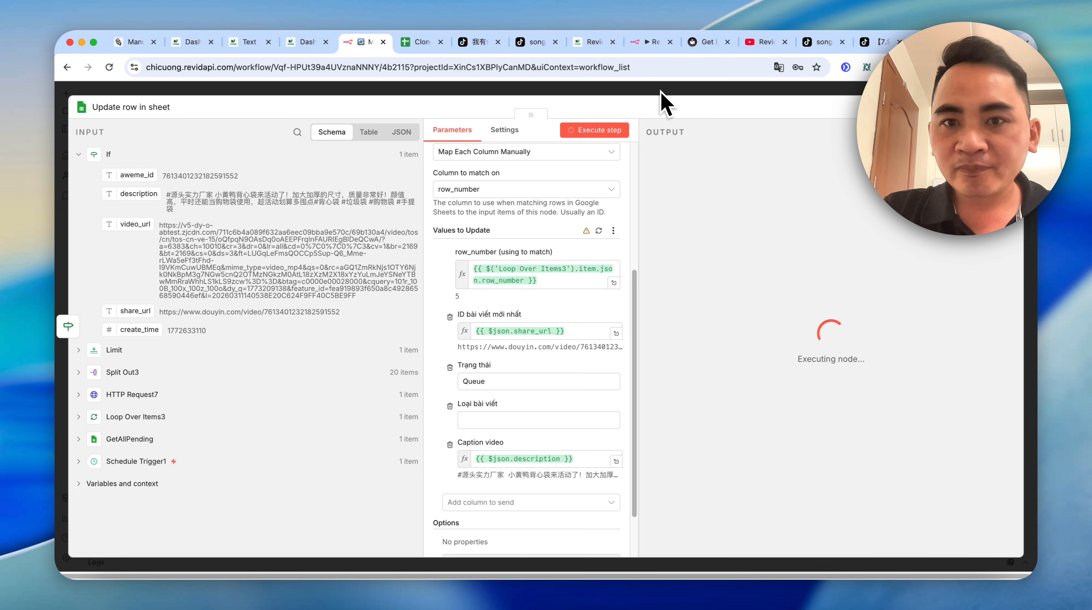
click(661, 91)
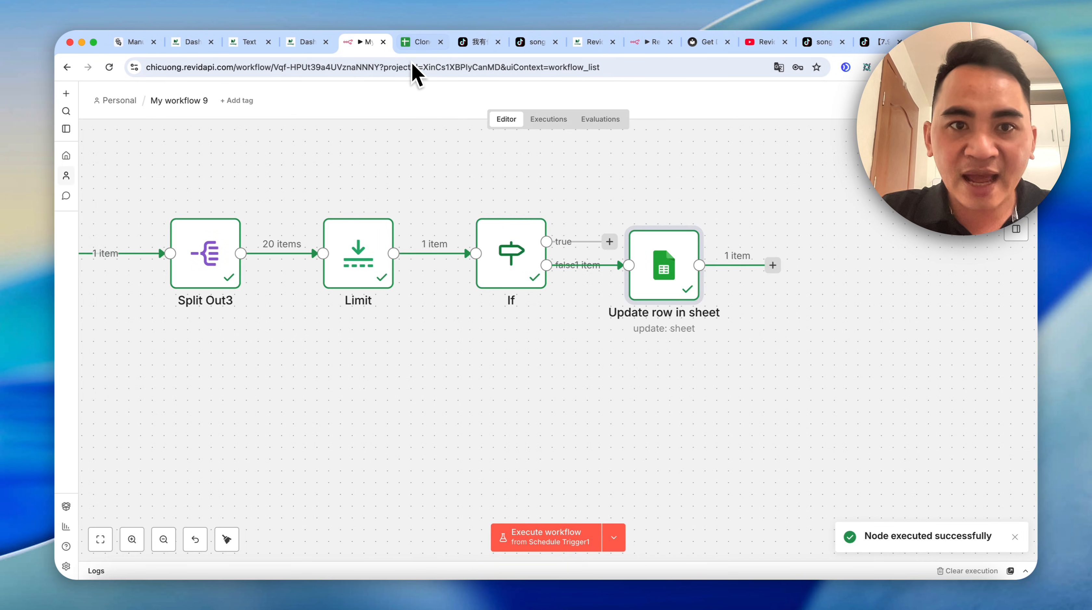
- Check the updated row 5 in the Kehoach_dang_bai sheet and return to the n8n canvas
click(413, 42)
click(413, 364)
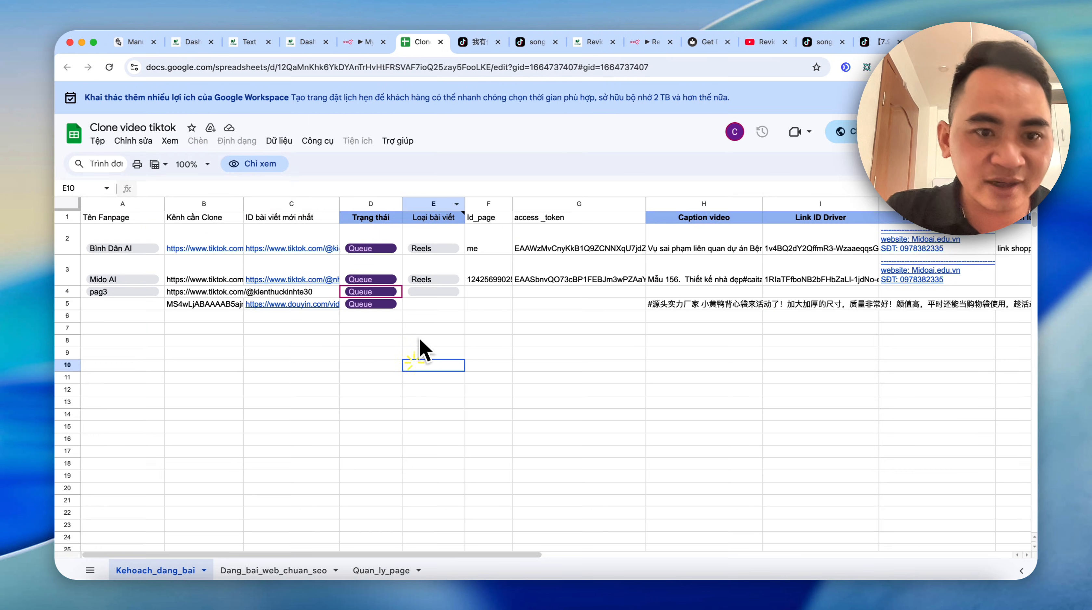
click(311, 306)
click(345, 413)
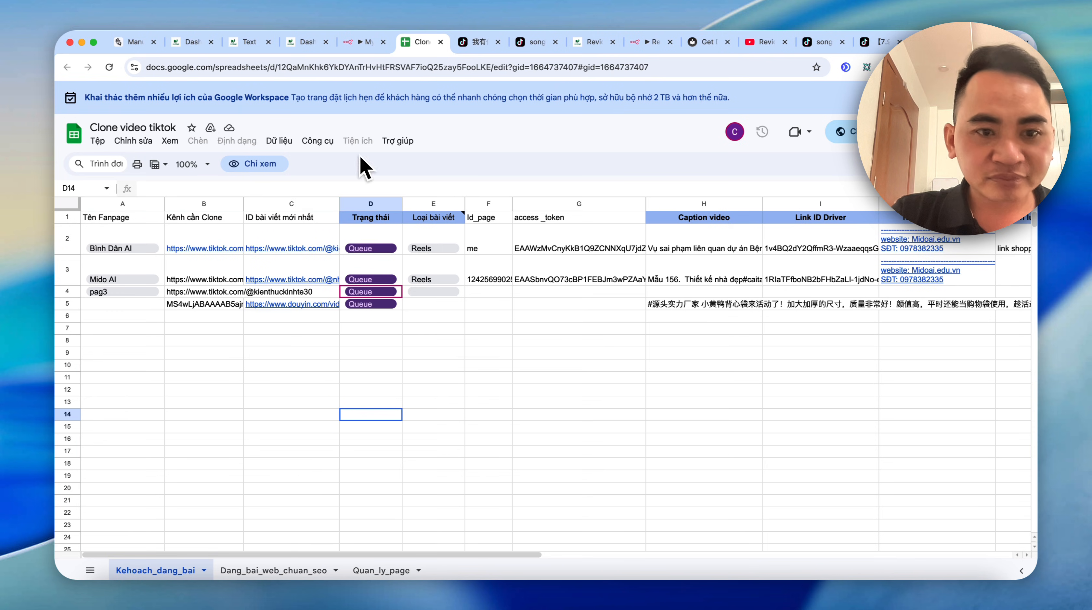
click(365, 42)
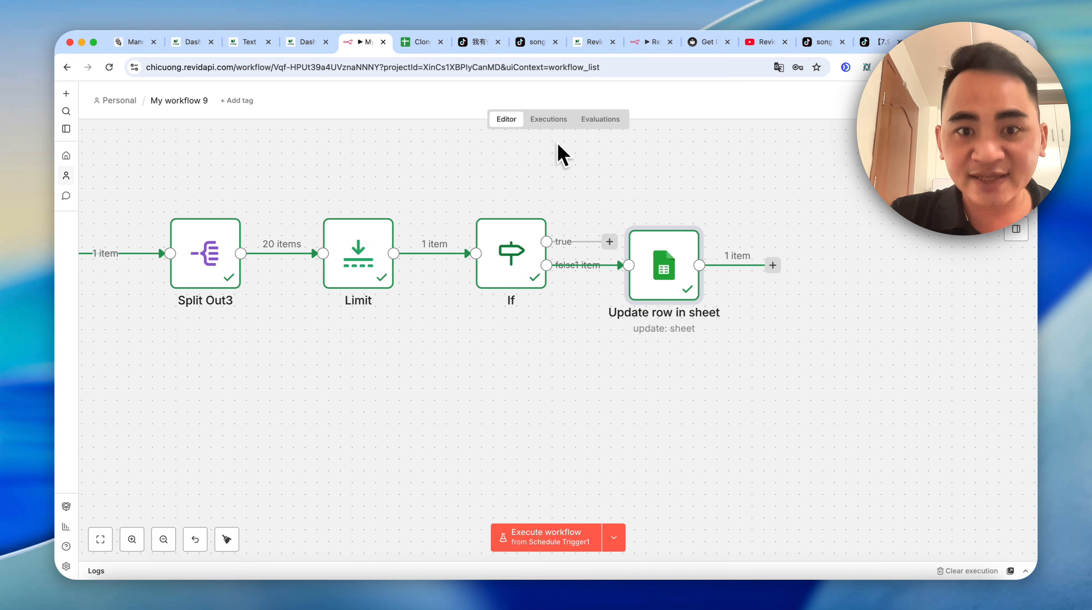
- Execute the workflow from Schedule Trigger1 and switch to the Clone video tiktok spreadsheet to check row 5
scroll(583, 194, down, 5)
scroll(734, 205, left, 4)
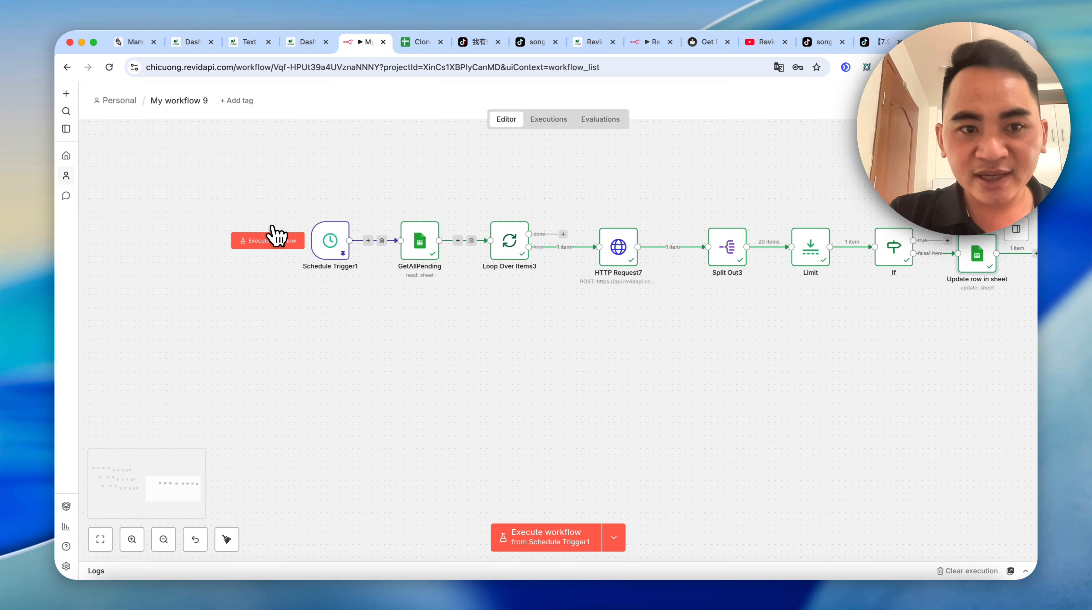
click(283, 240)
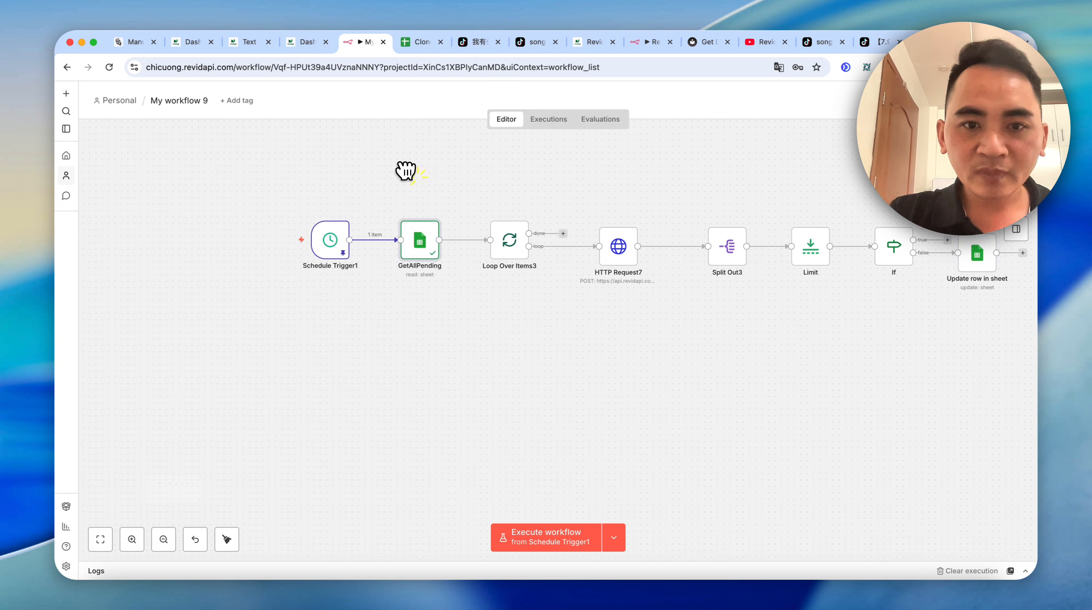
scroll(397, 177, right, 2)
click(419, 41)
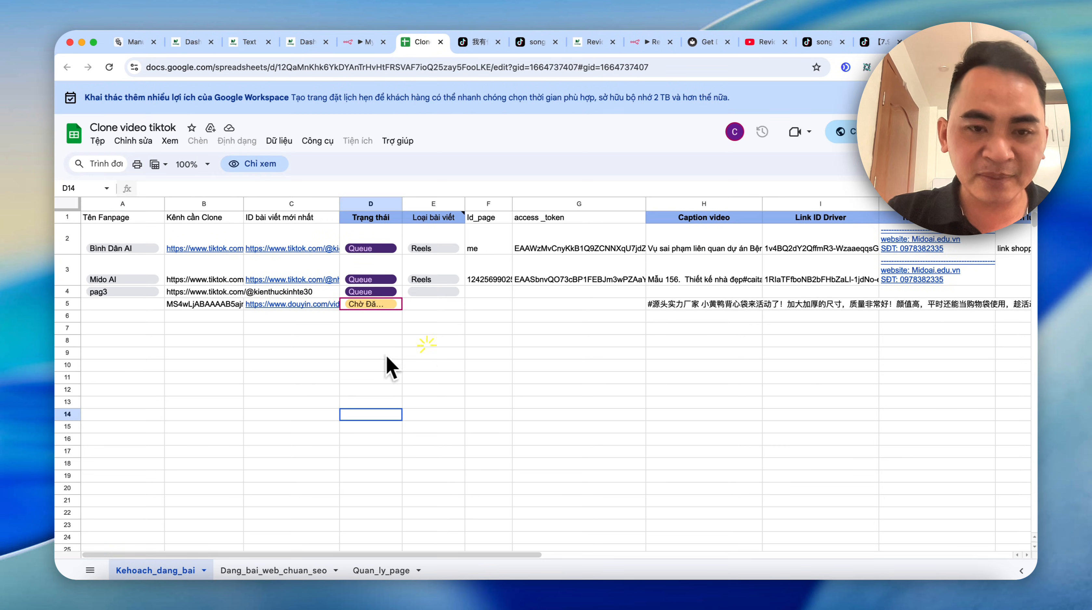
- Switch to My workflow 9 and execute it again from Schedule Trigger1
click(365, 41)
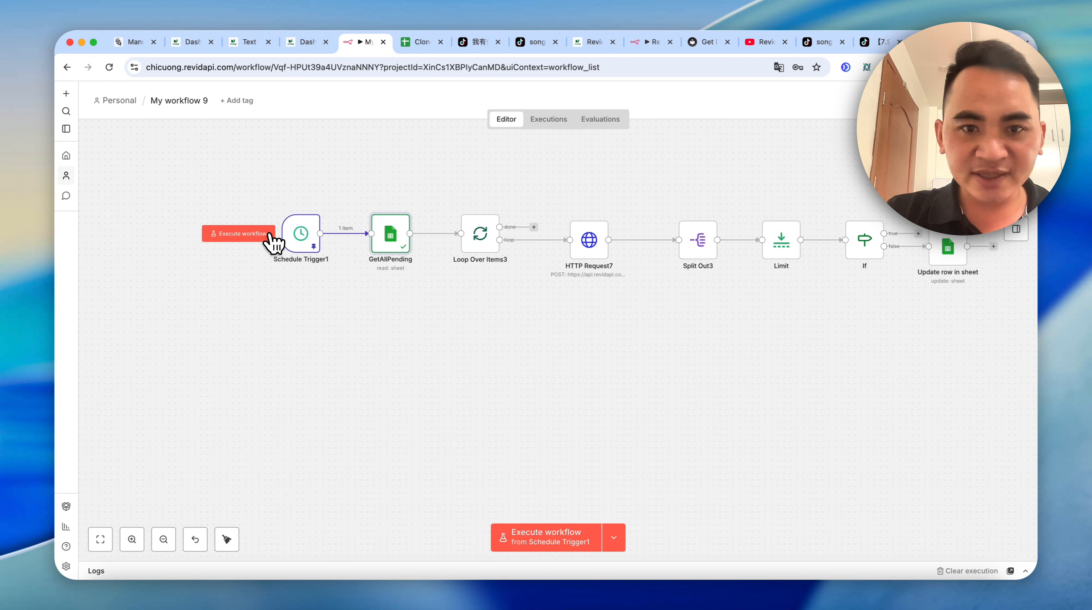
click(268, 234)
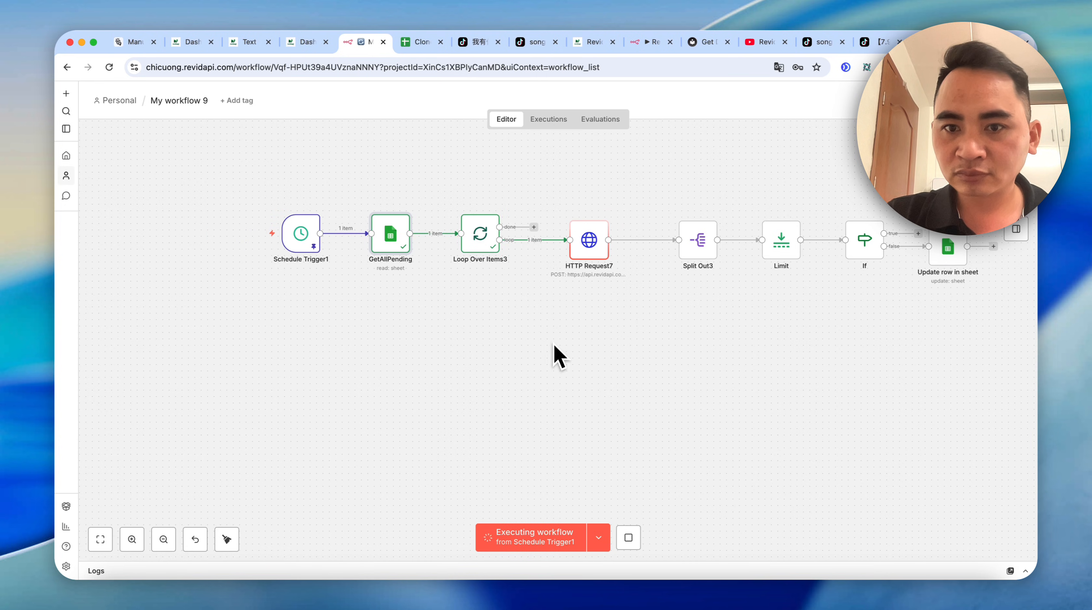
scroll(606, 342, right, 3)
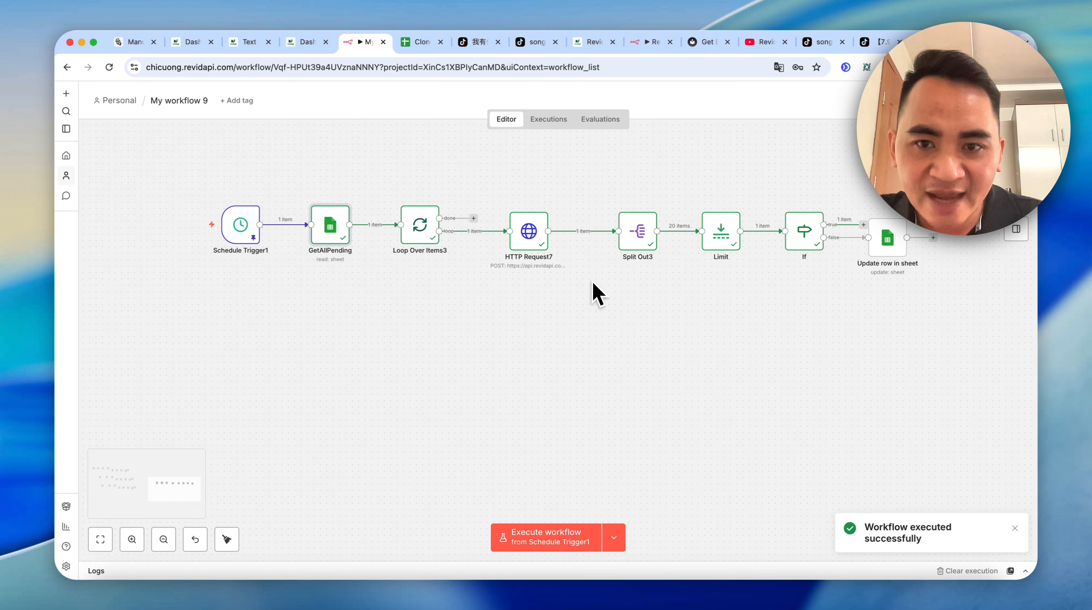
- Check the Douyin video link in cell C5 of the Clone video tiktok spreadsheet against the workflow run
click(417, 41)
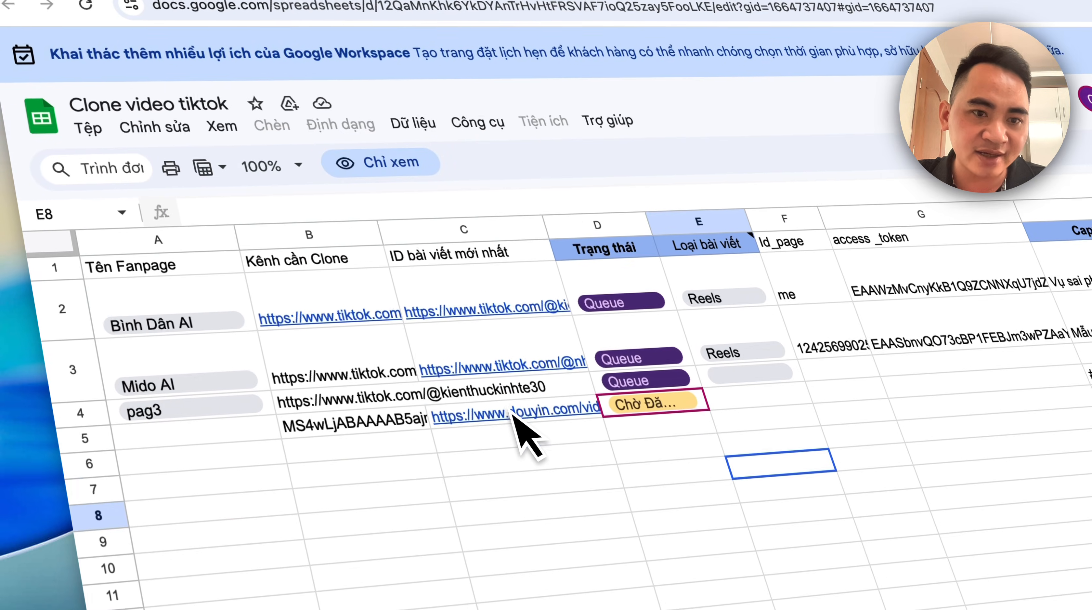
click(515, 416)
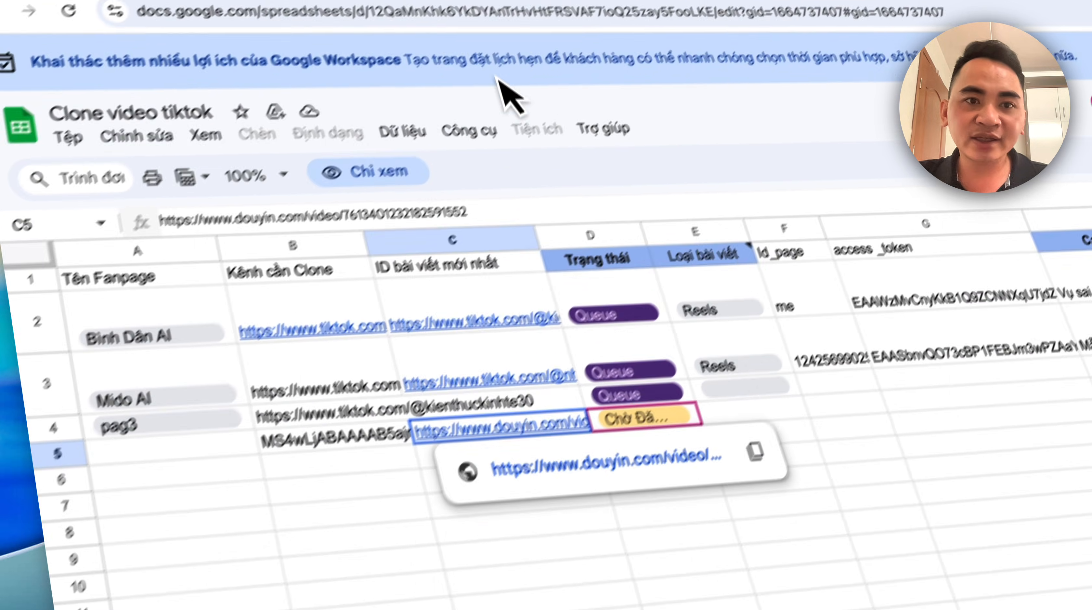
click(365, 33)
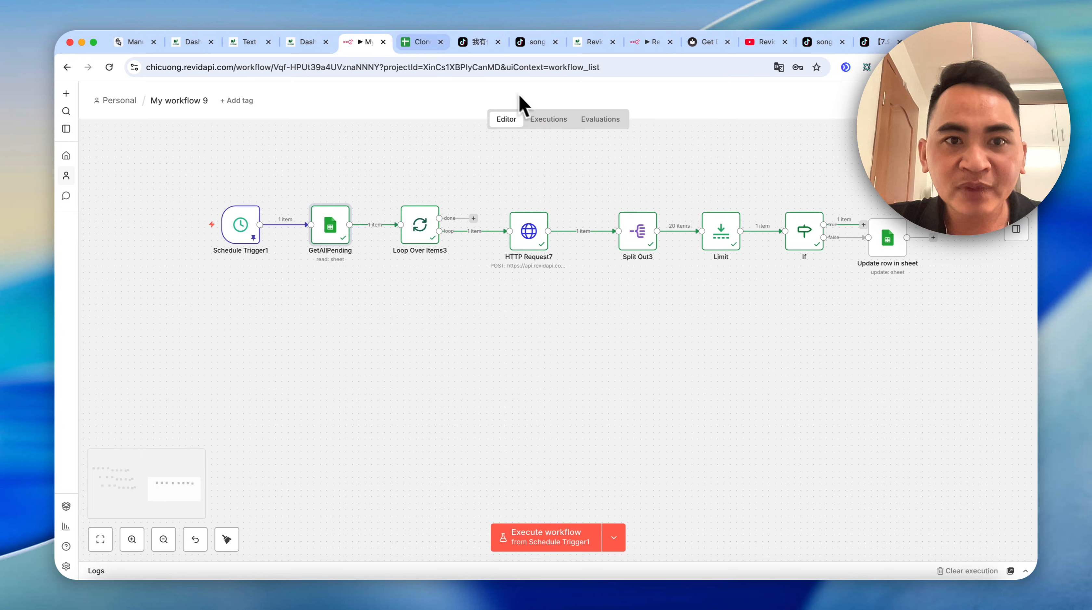
click(414, 42)
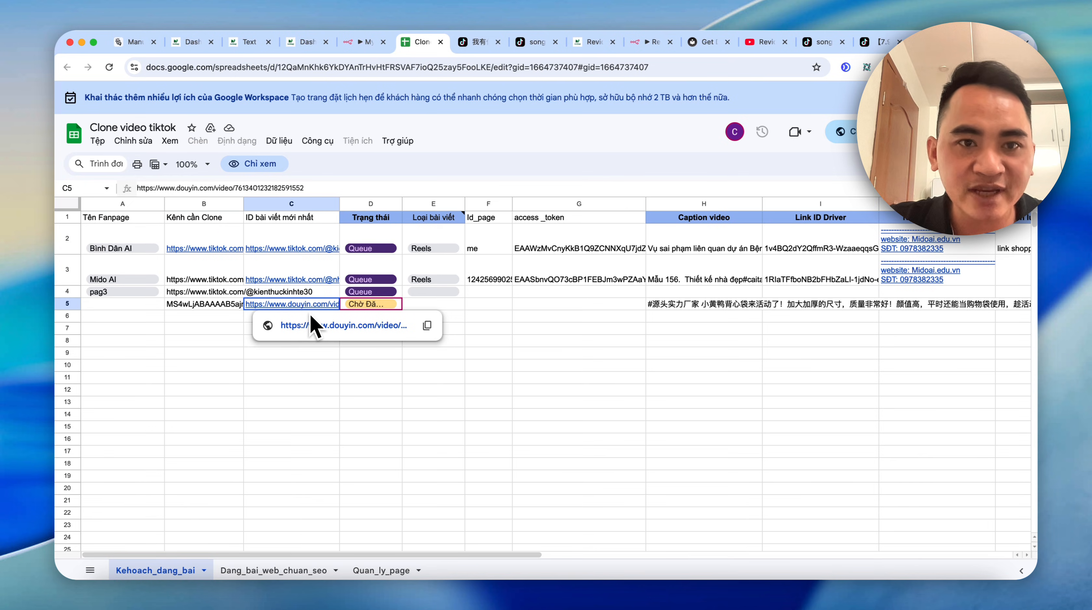
- Review the My workflow 9 canvas, selecting the three download branches and the separate branch starting at Schedule Trigger1
click(359, 42)
scroll(684, 341, down, 3)
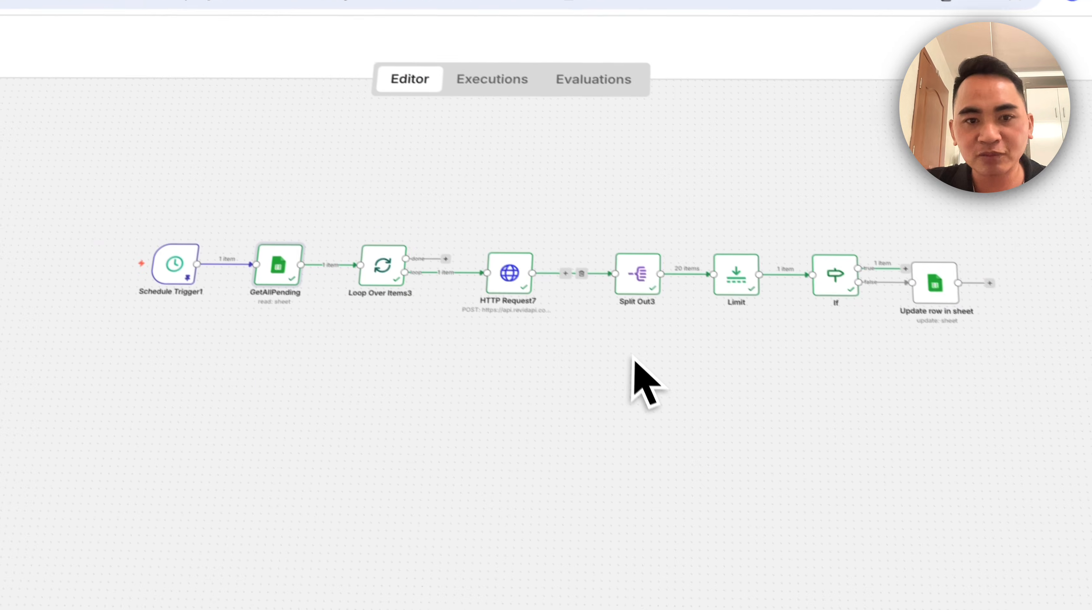
scroll(595, 419, down, 3)
drag(463, 403, 797, 459)
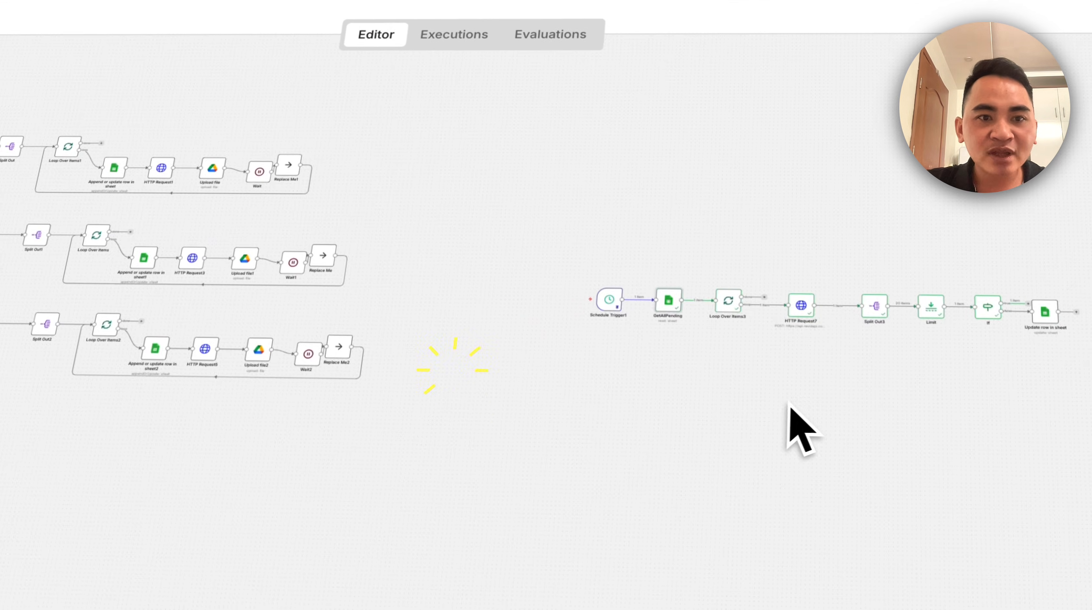
drag(139, 144, 499, 342)
drag(769, 432, 579, 392)
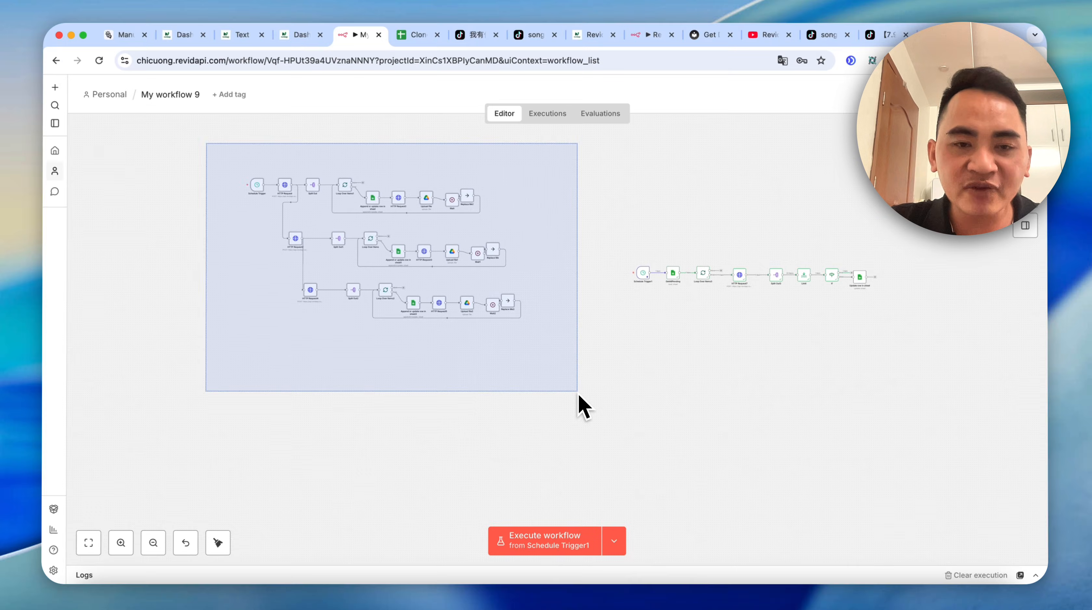
scroll(515, 348, right, 5)
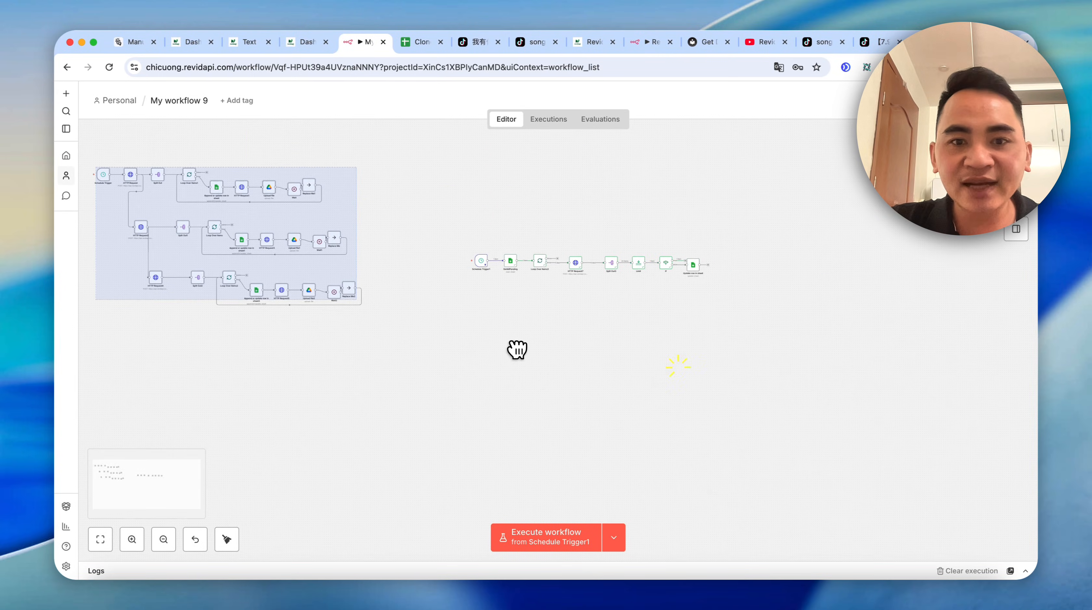
click(456, 228)
drag(457, 226, 787, 349)
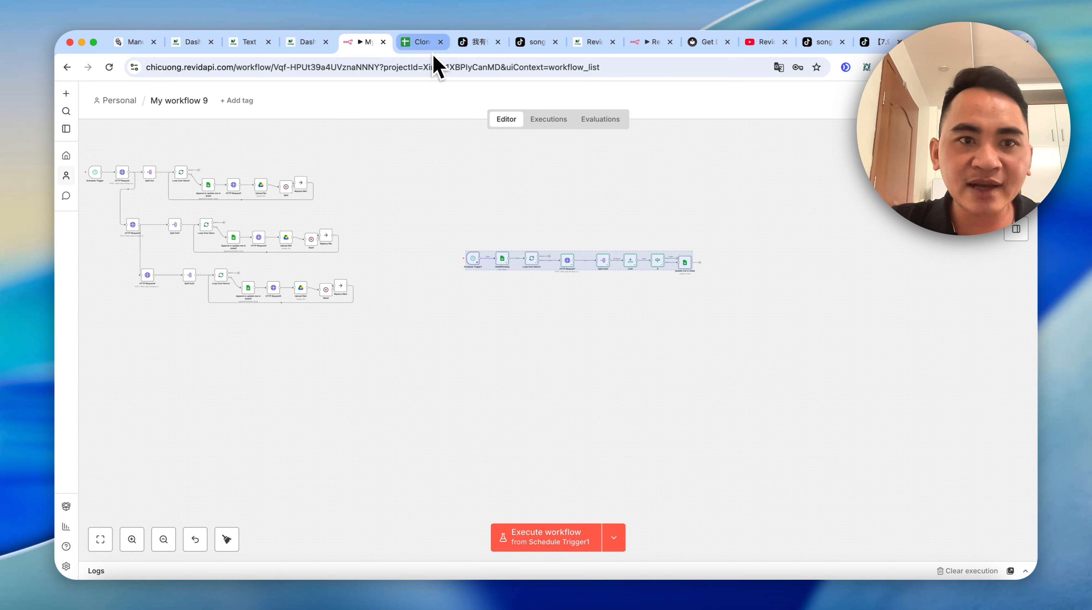
- Load the n8n instance's home/workflows page in the browser tab holding the n8n.revidapi.com dashboard
click(306, 41)
click(299, 67)
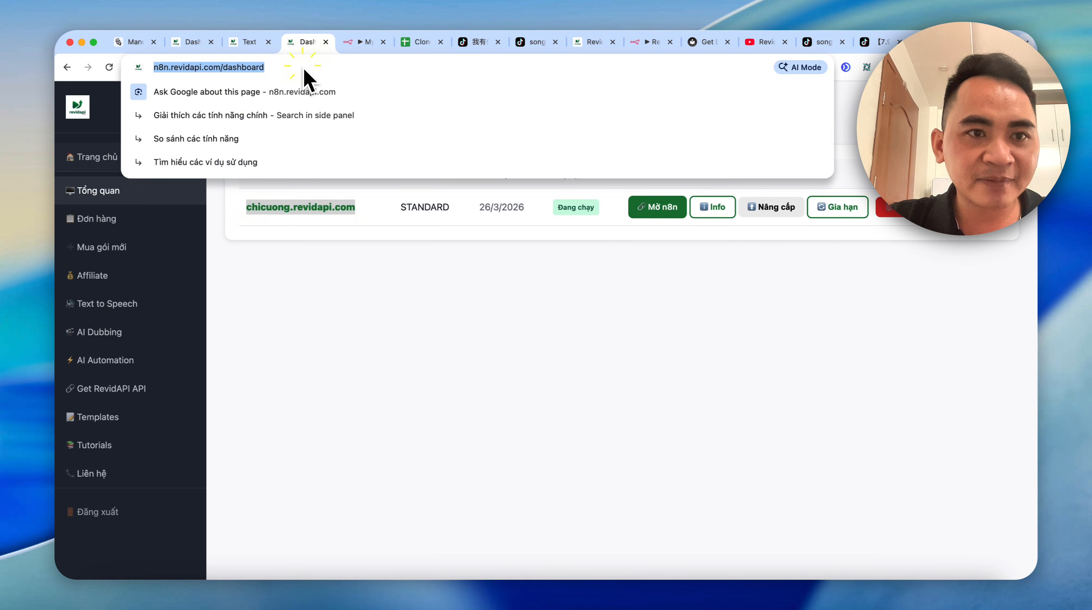
text(chicuong)
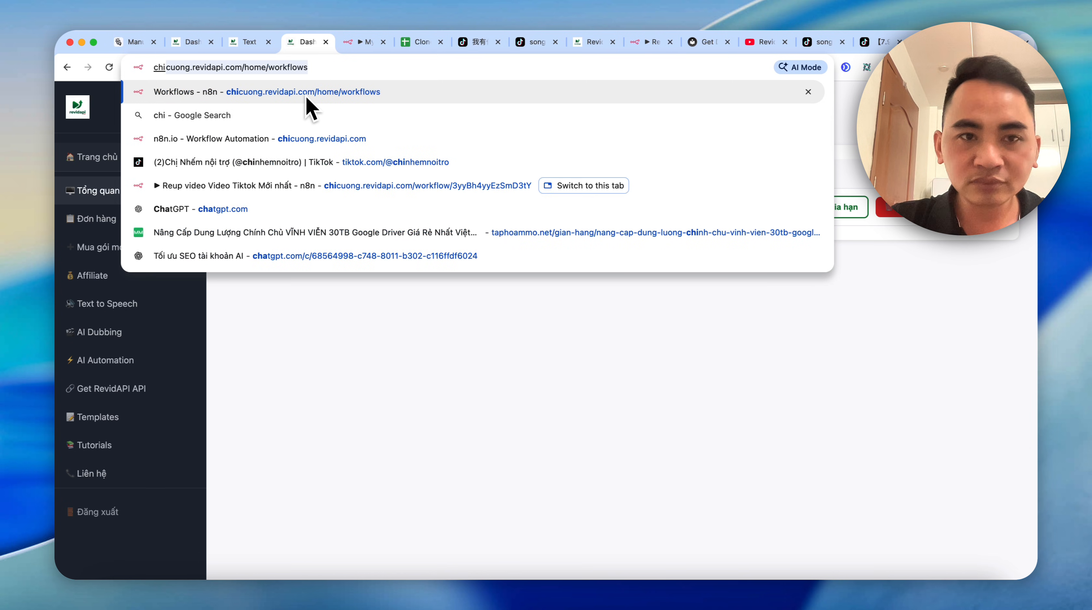
key(Return)
- Open the Revid API YouTube video about creating unlimited video content by translating Douyin videos with N8N+RevidAPI, and pause it
click(762, 42)
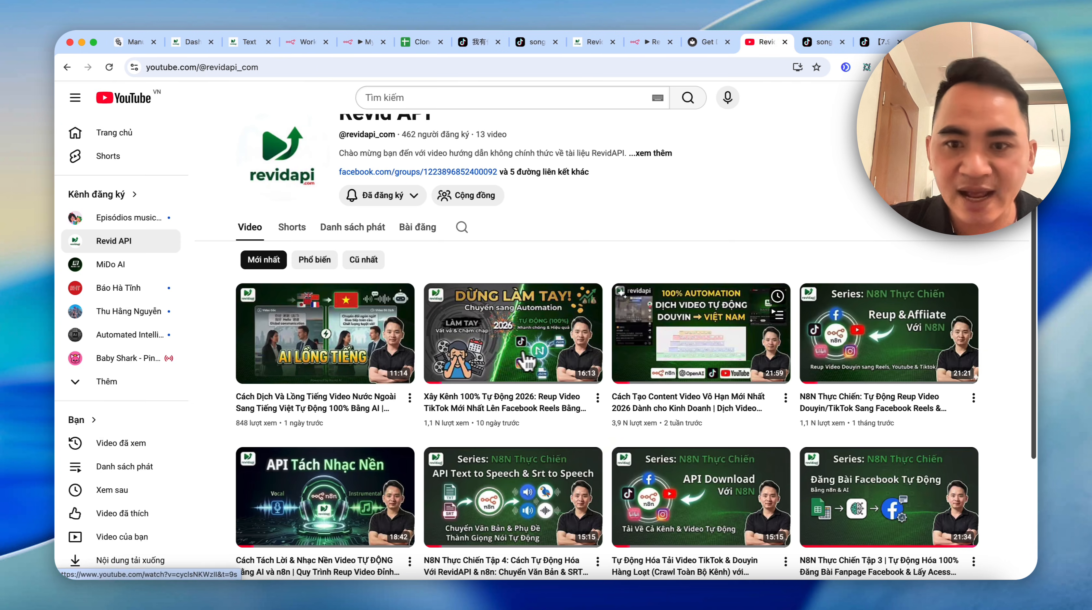
click(723, 357)
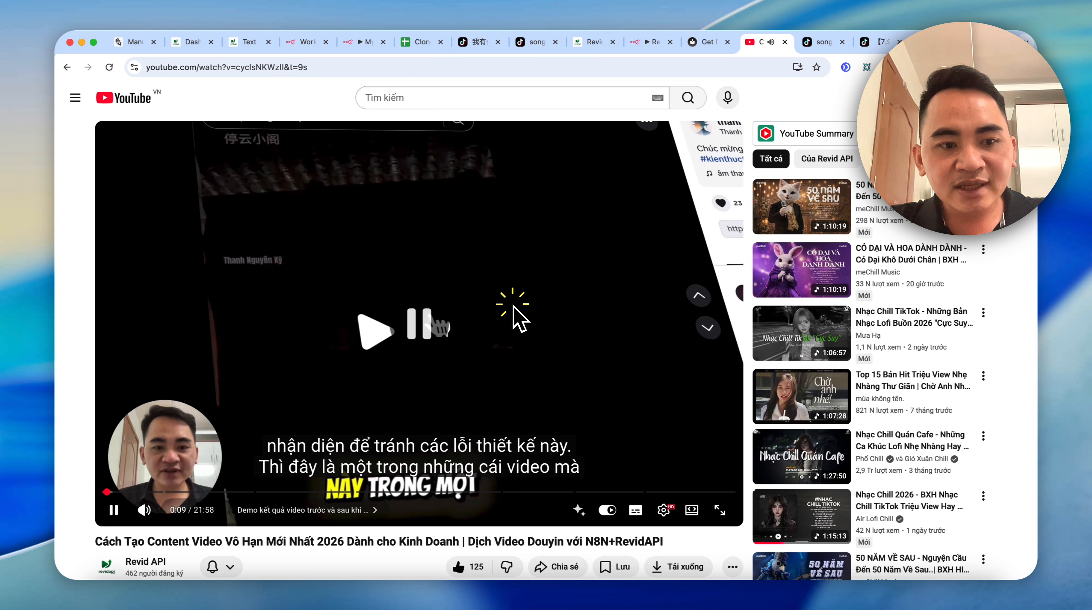
click(520, 318)
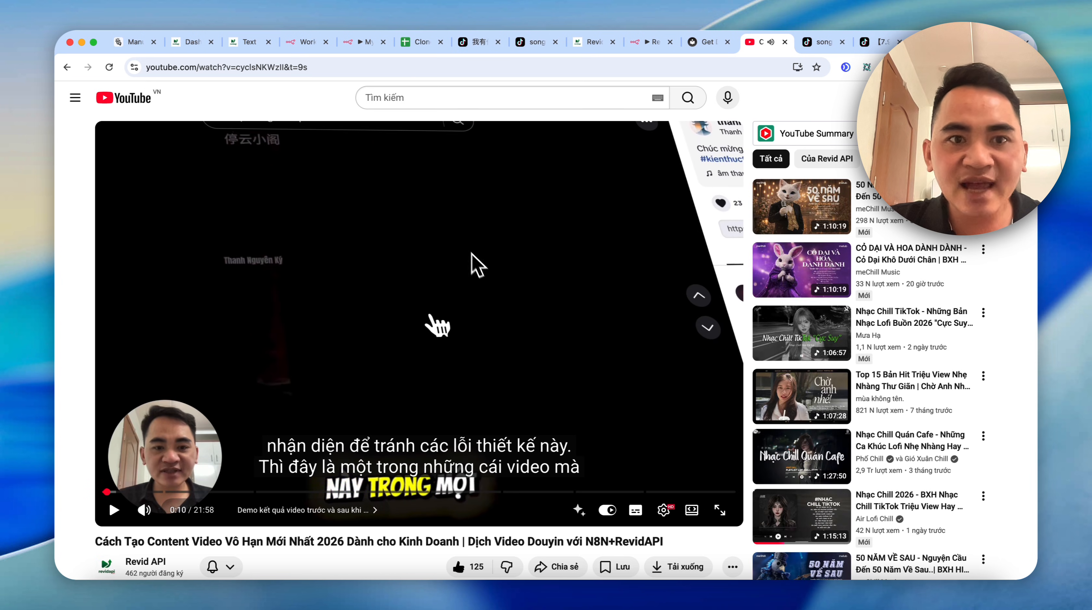
- Open the Dich tu dong timline workflow from the n8n workflow list
click(364, 46)
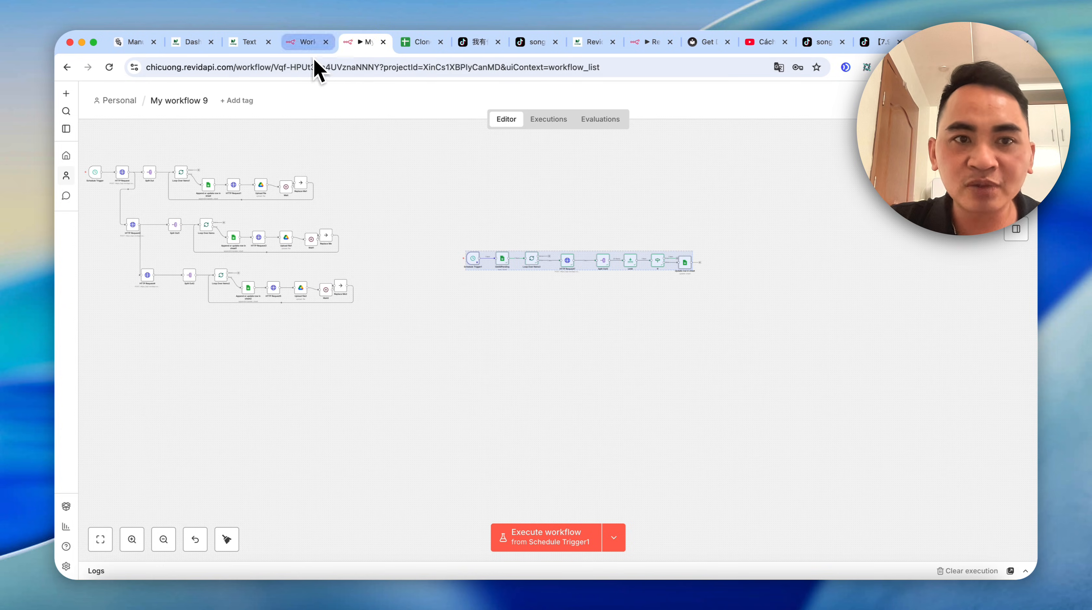
click(307, 42)
scroll(451, 373, down, 5)
click(483, 417)
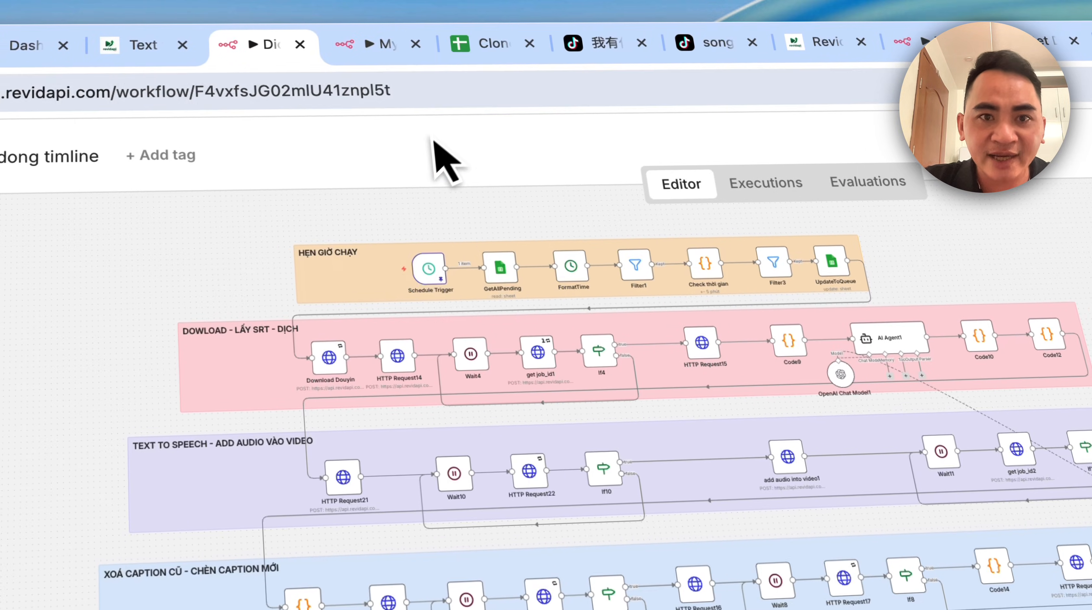
- Look over the Clone video tiktok sheet and My workflow 9, and return to the Dich tu dong timline workflow
click(673, 33)
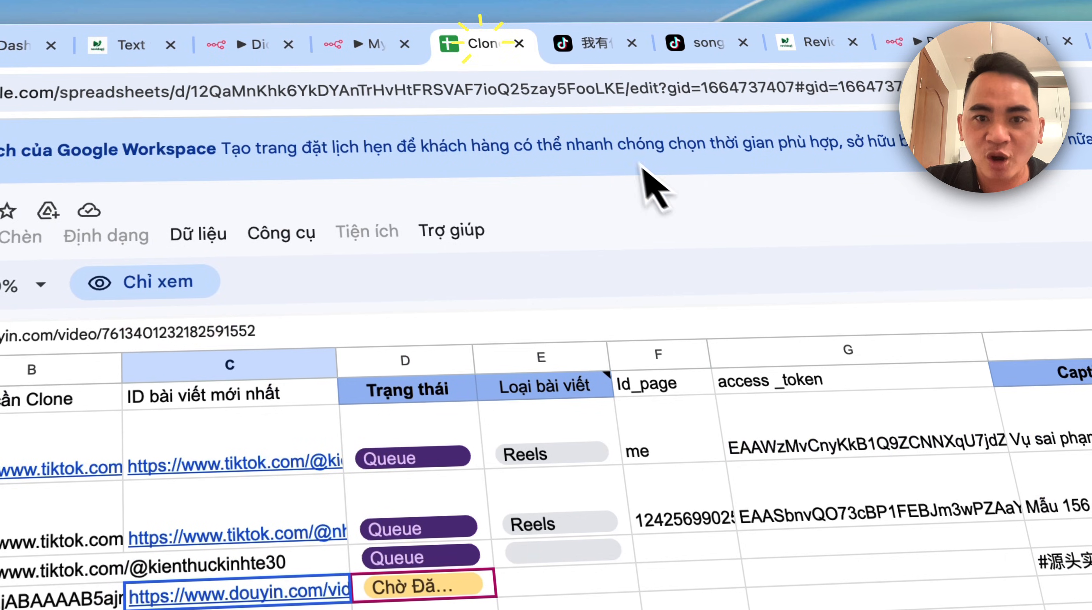
click(373, 44)
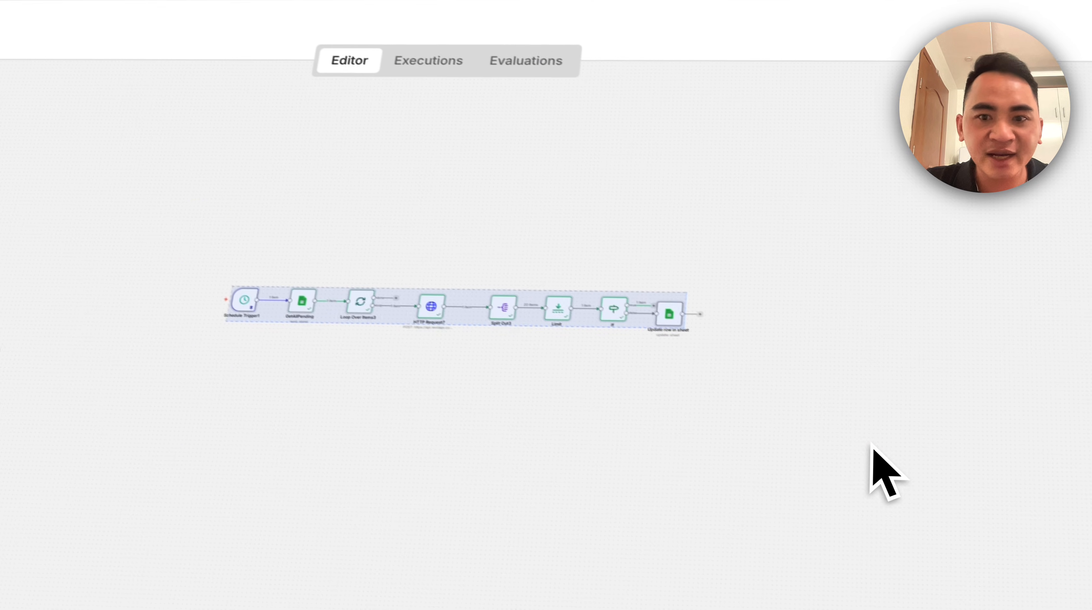
click(282, 38)
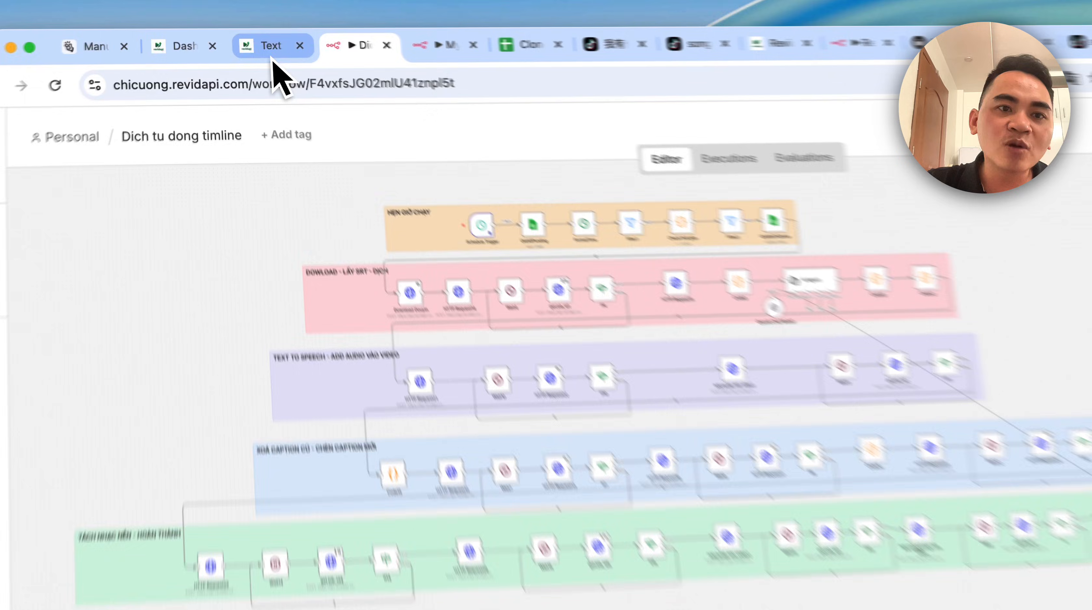
- View RevidAPI's Text To Speech page, open the AI Dubbing site from the RevidAPI dashboard, and return to the dashboard
click(249, 42)
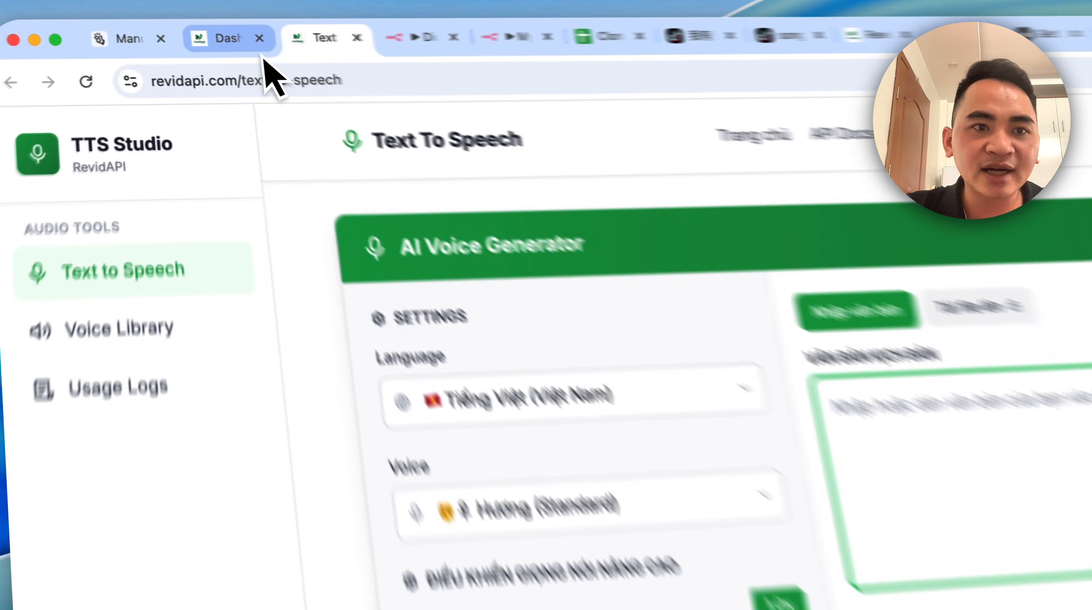
click(239, 41)
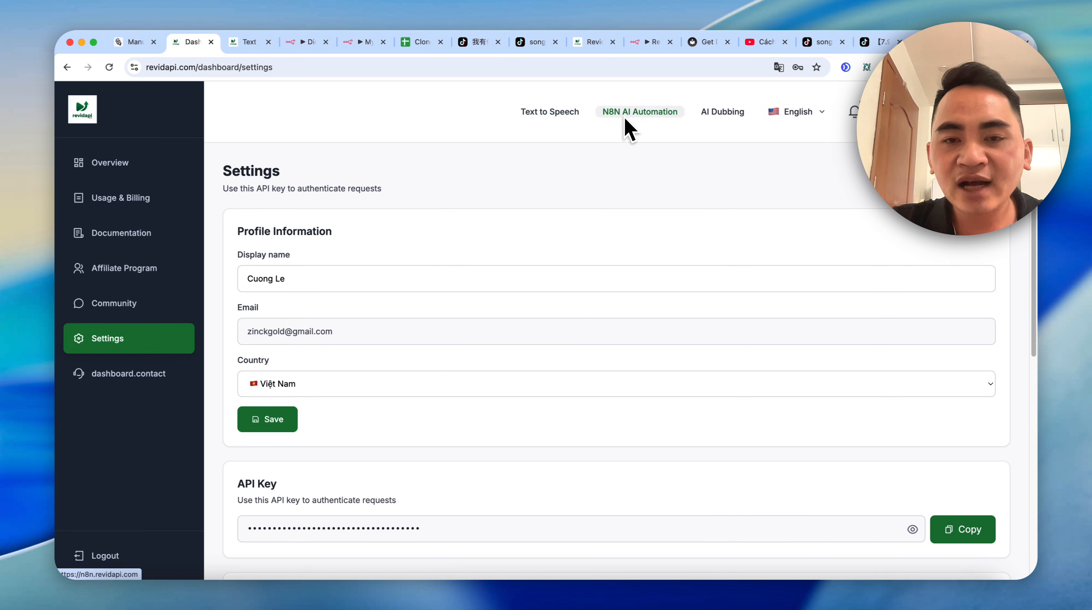
click(721, 117)
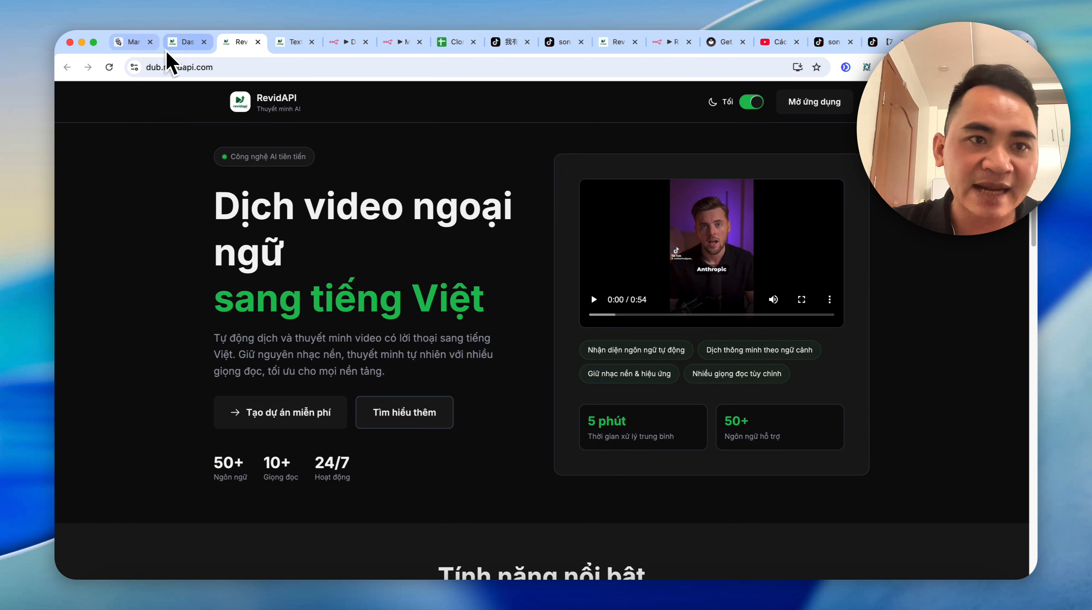
click(178, 41)
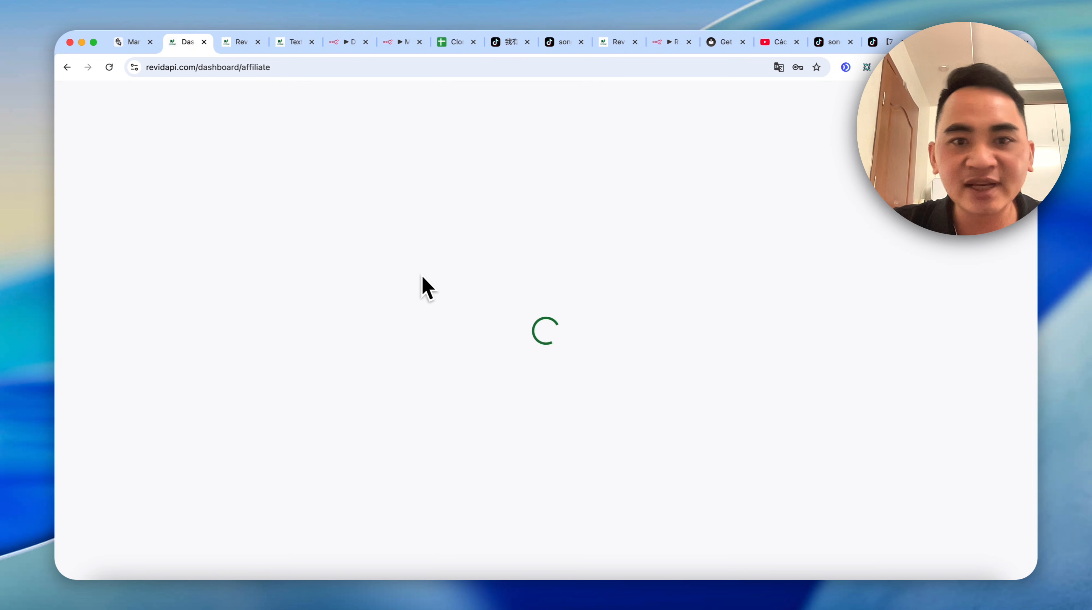